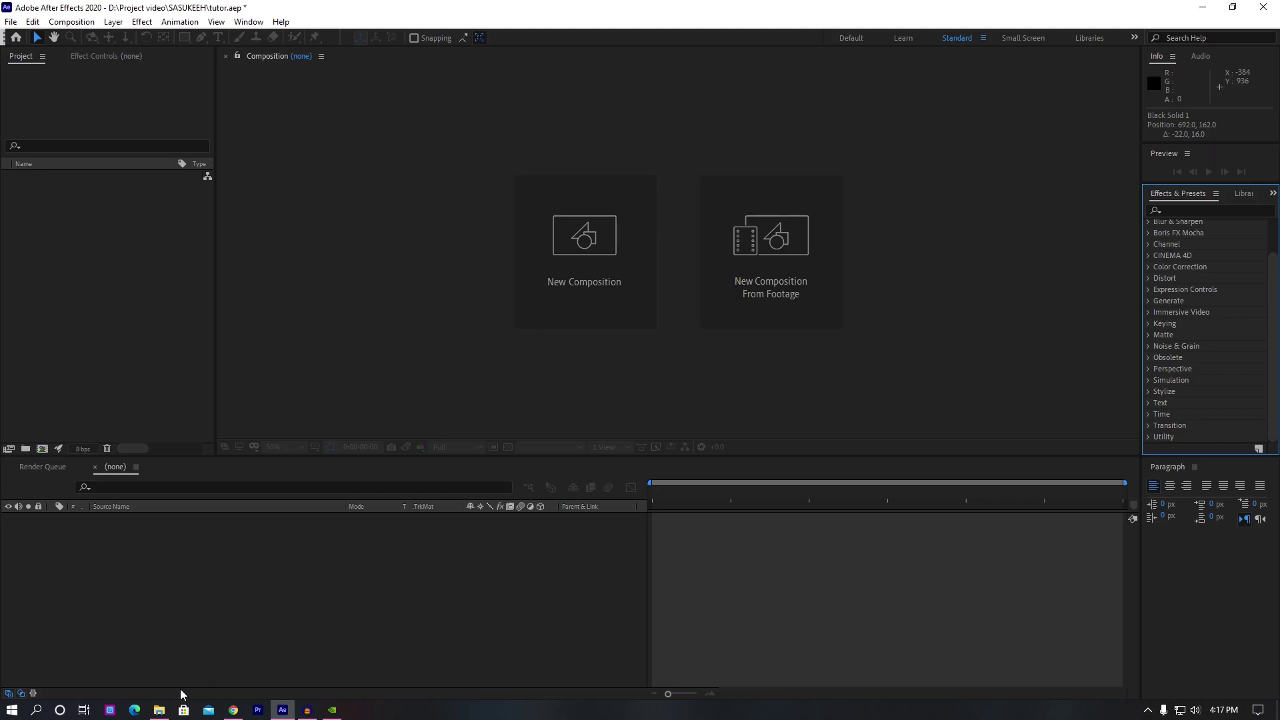
- Import bahan 1.mp4 from File Explorer and create a bahan 1 composition from it
{"action": "left_click", "coordinate": [158, 709]}
{"action": "left_click_drag", "start_coordinate": [153, 118], "coordinate": [285, 708]}
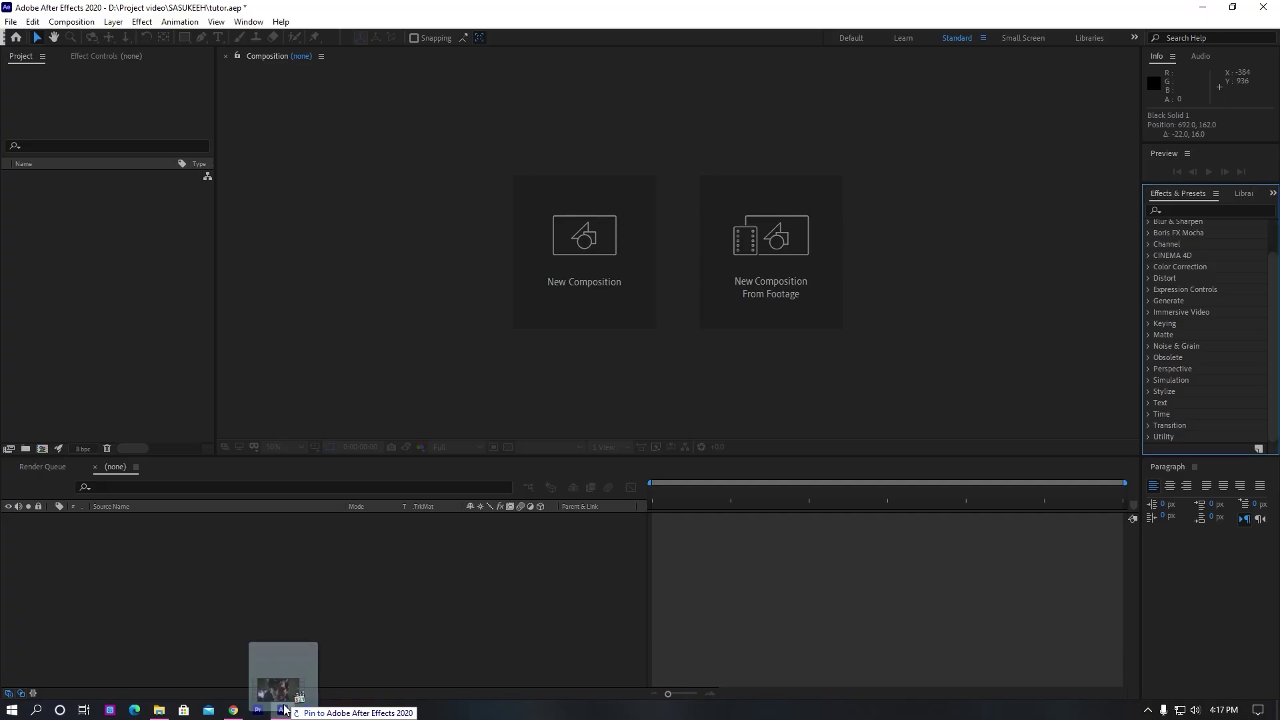
{"action": "left_click_drag", "start_coordinate": [285, 708], "coordinate": [84, 344]}
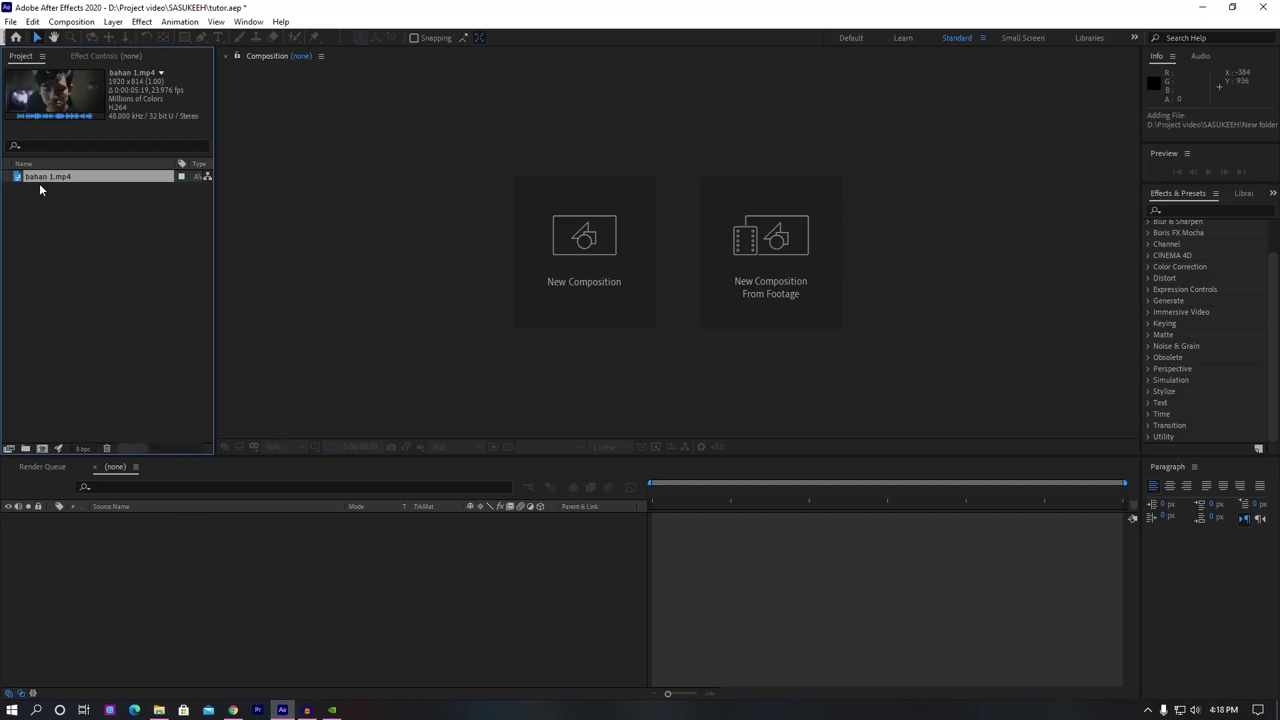
{"action": "left_click_drag", "start_coordinate": [43, 174], "coordinate": [1, 563]}
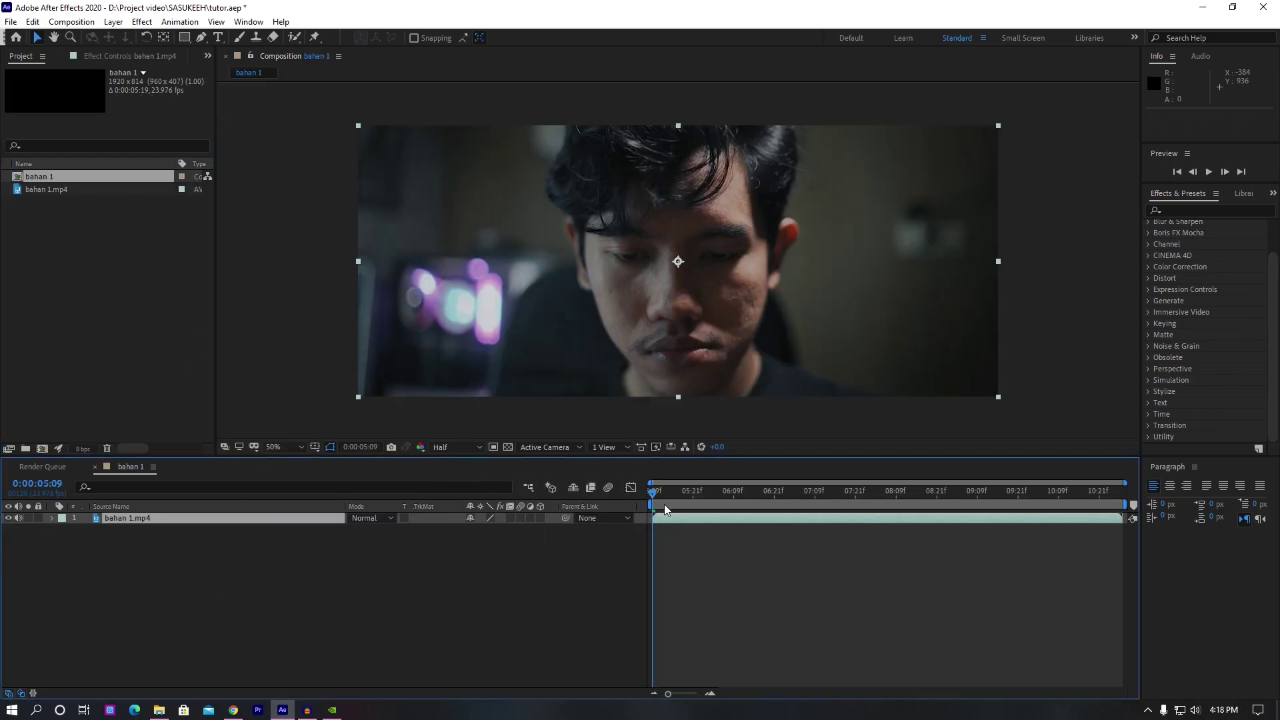
- Scrub through the bahan 1 footage to around 0:00:07:18
{"action": "mouse_move", "coordinate": [665, 510]}
{"action": "left_mouse_down"}
{"action": "mouse_move", "coordinate": [957, 514]}
{"action": "mouse_move", "coordinate": [556, 514]}
{"action": "left_mouse_up"}
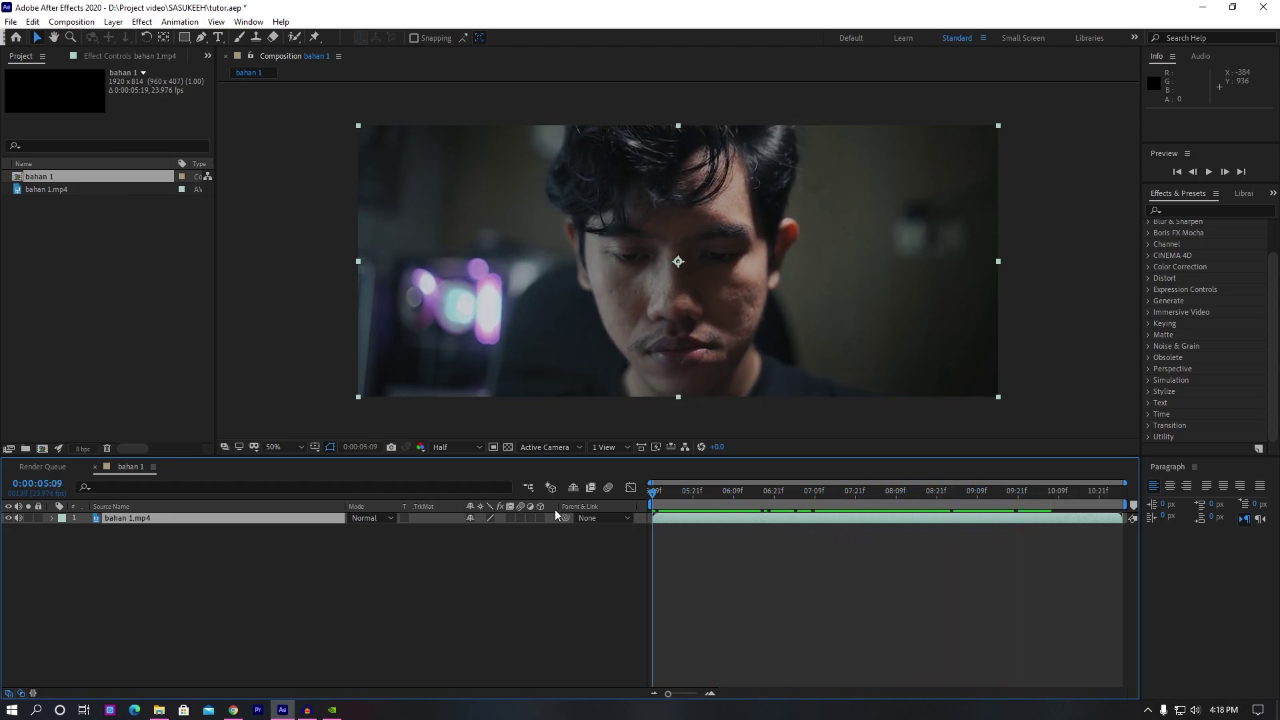
{"action": "left_click_drag", "start_coordinate": [779, 501], "coordinate": [814, 505]}
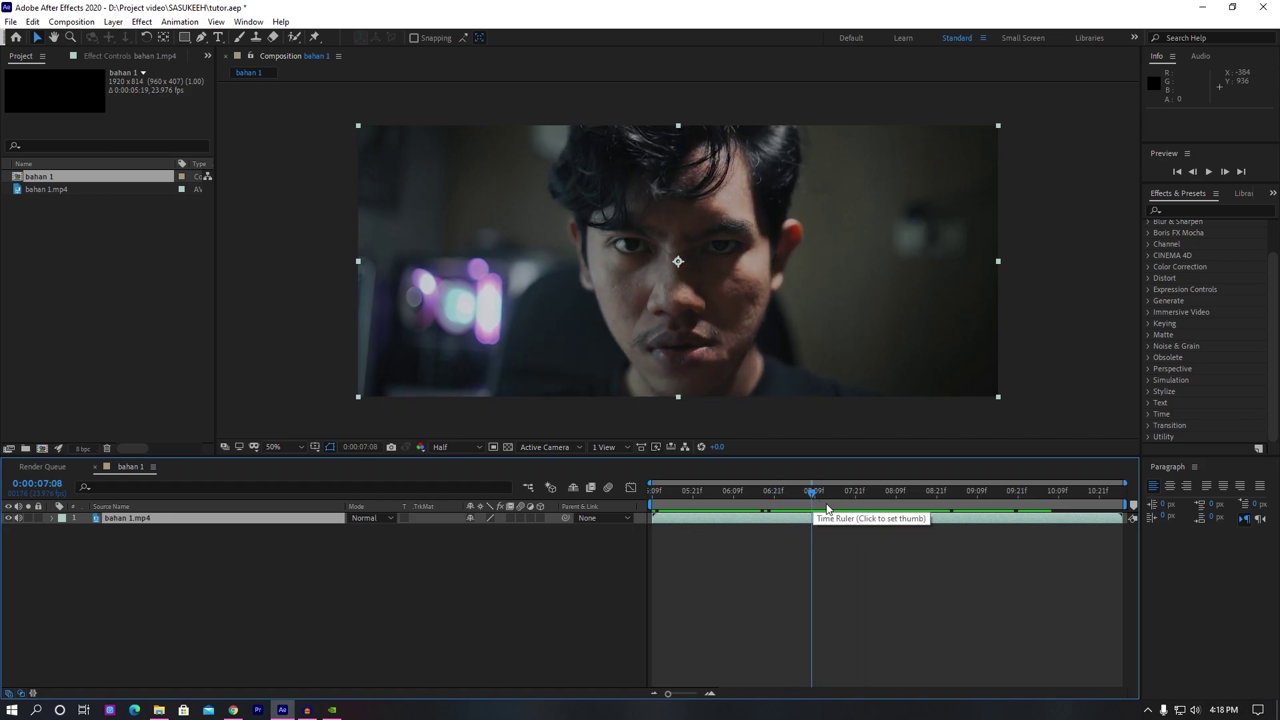
{"action": "left_click_drag", "start_coordinate": [820, 505], "coordinate": [846, 505]}
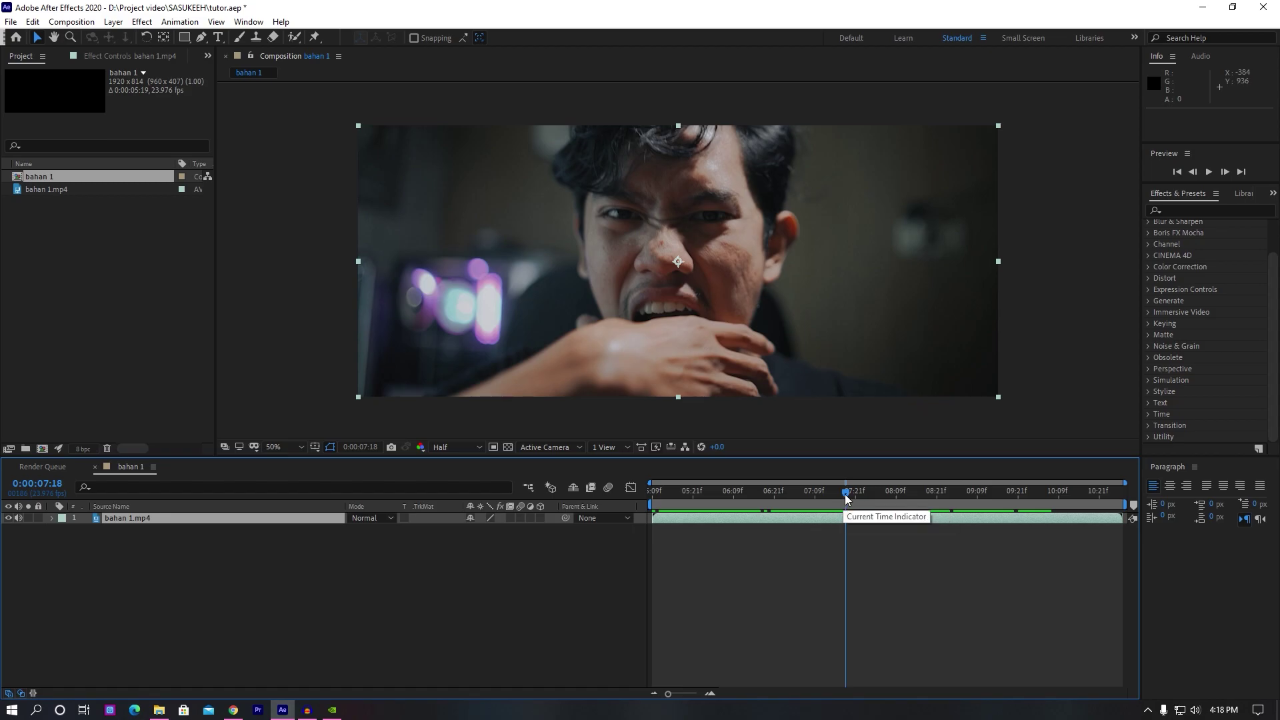
{"action": "mouse_move", "coordinate": [841, 507]}
{"action": "left_mouse_down"}
{"action": "mouse_move", "coordinate": [883, 500]}
{"action": "mouse_move", "coordinate": [815, 500]}
{"action": "left_mouse_up"}
- Add a 1920×814 black solid, Black Solid 1, above bahan 1.mp4 and select it
{"action": "right_click", "coordinate": [200, 578]}
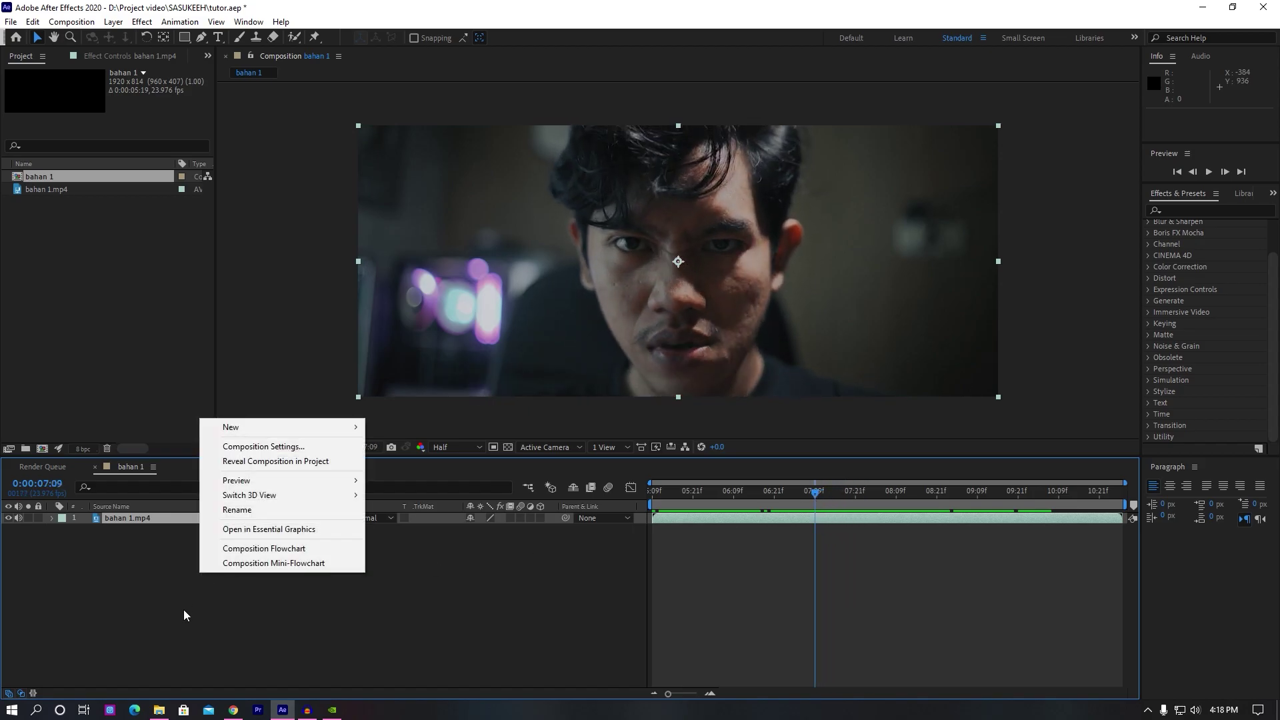
{"action": "left_click", "coordinate": [186, 616]}
{"action": "right_click", "coordinate": [228, 602]}
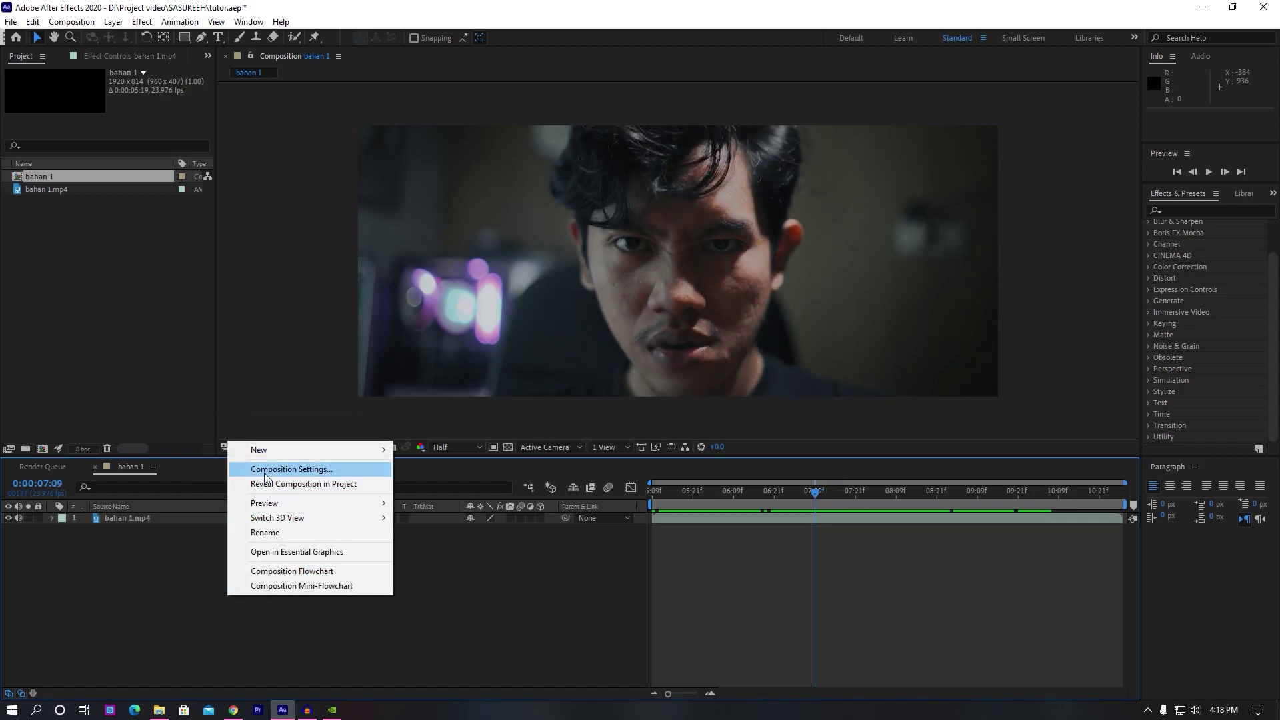
{"action": "mouse_move", "coordinate": [297, 457]}
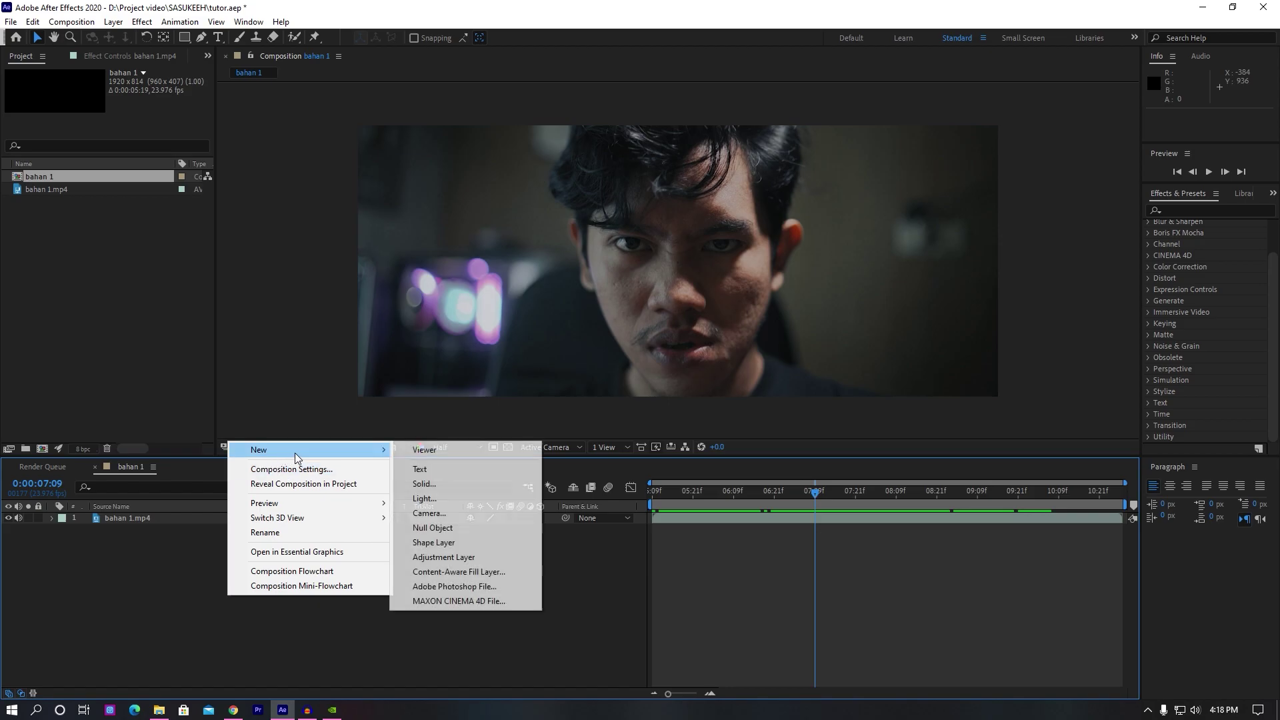
{"action": "left_click", "coordinate": [430, 484]}
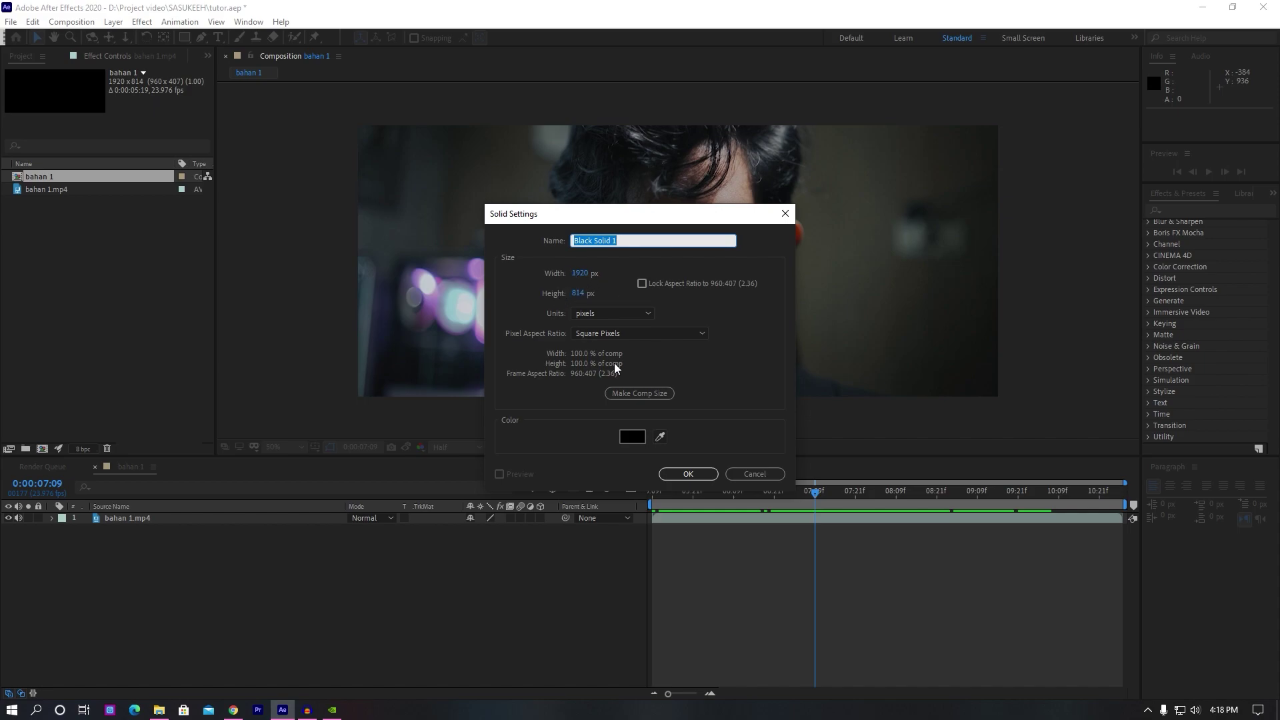
{"action": "left_click", "coordinate": [688, 474]}
{"action": "left_click", "coordinate": [298, 592]}
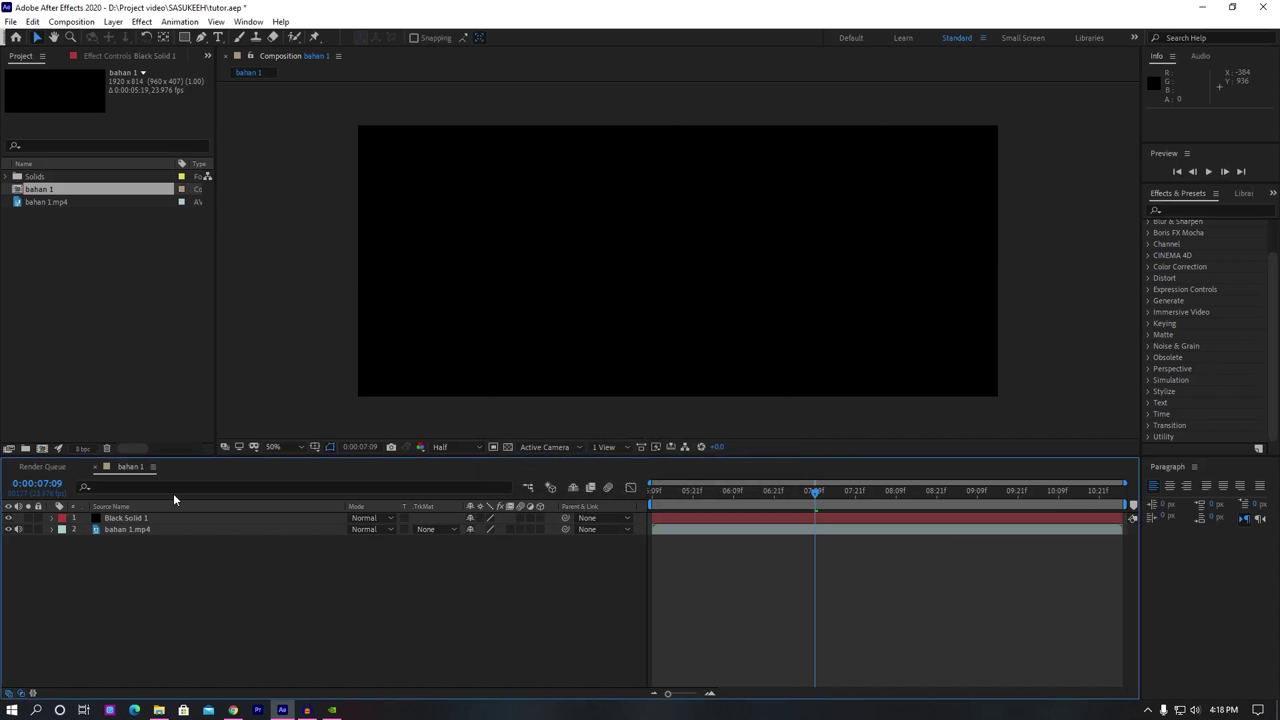
{"action": "left_click", "coordinate": [171, 519]}
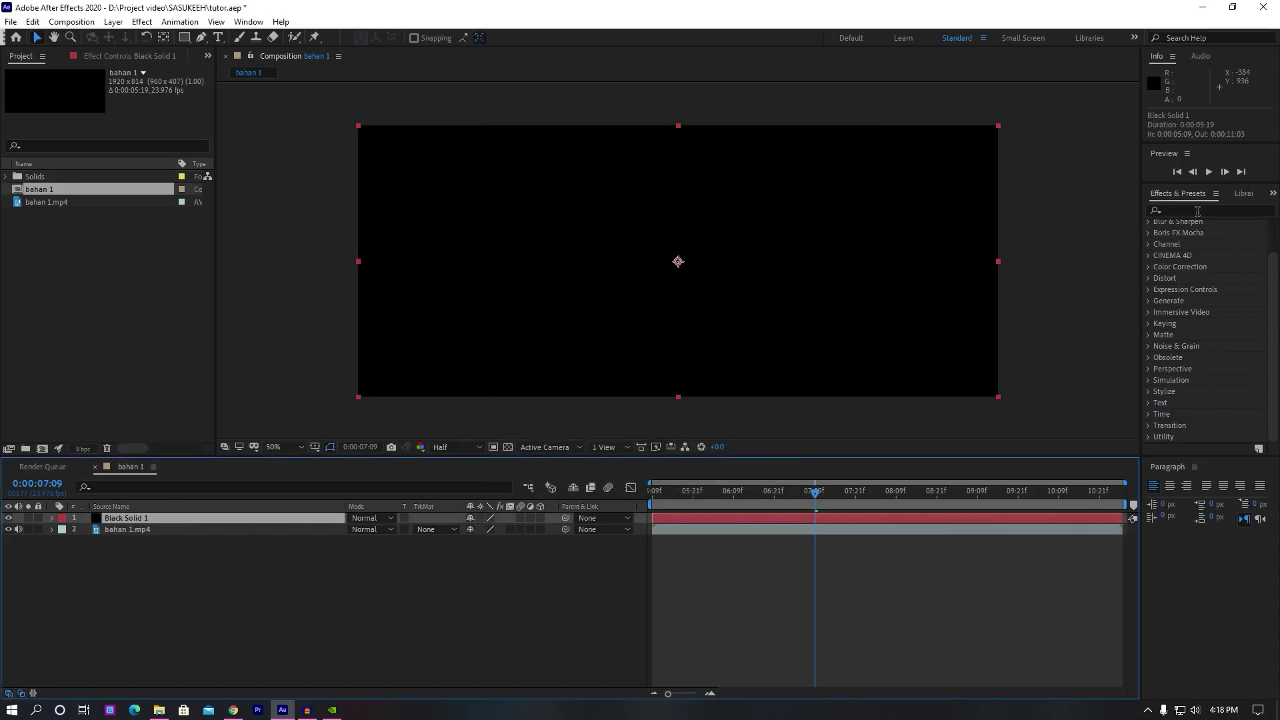
{"action": "left_click", "coordinate": [1198, 212]}
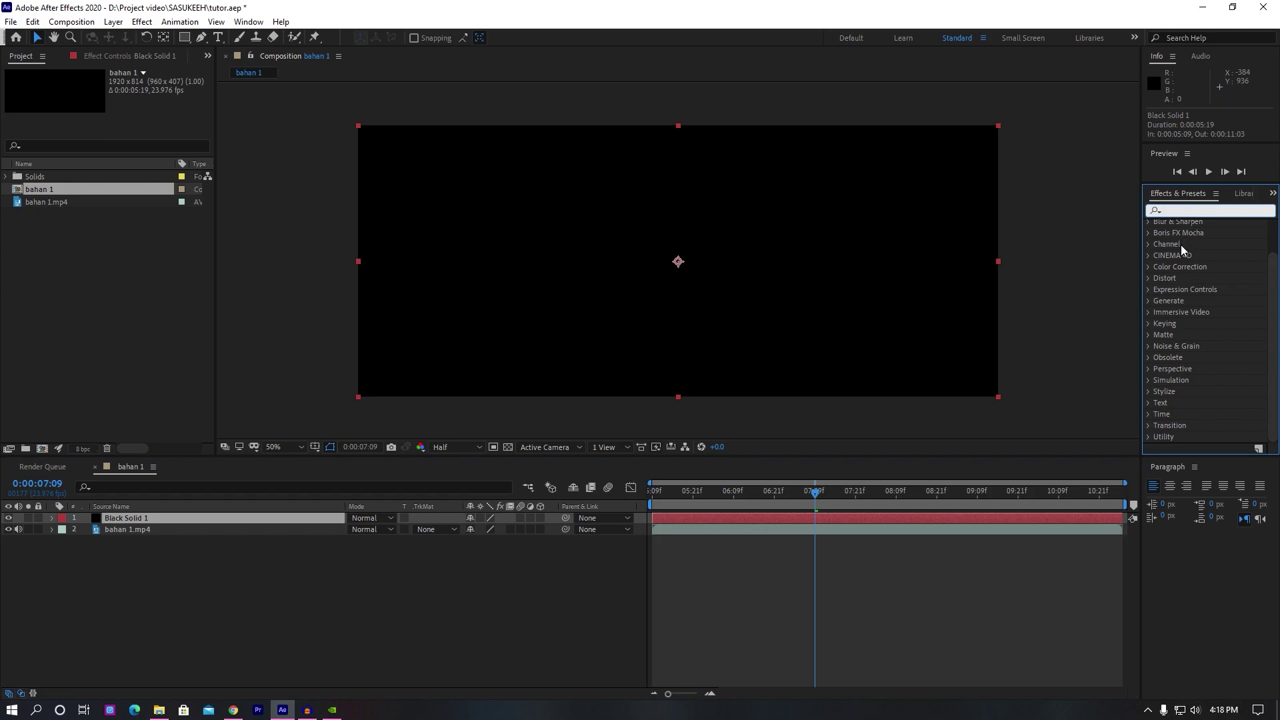
- Search 'lightn' and apply Advanced Lightning to Black Solid 1
{"action": "type", "text": "li"}
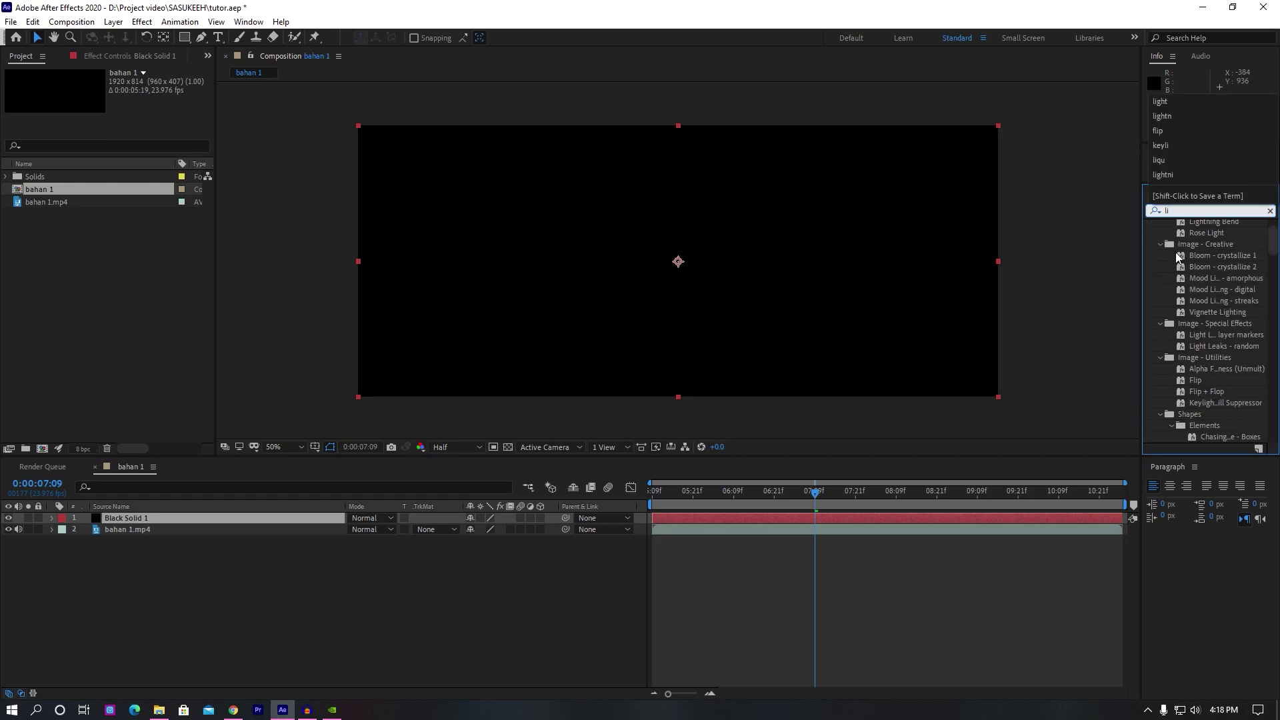
{"action": "type", "text": "g"}
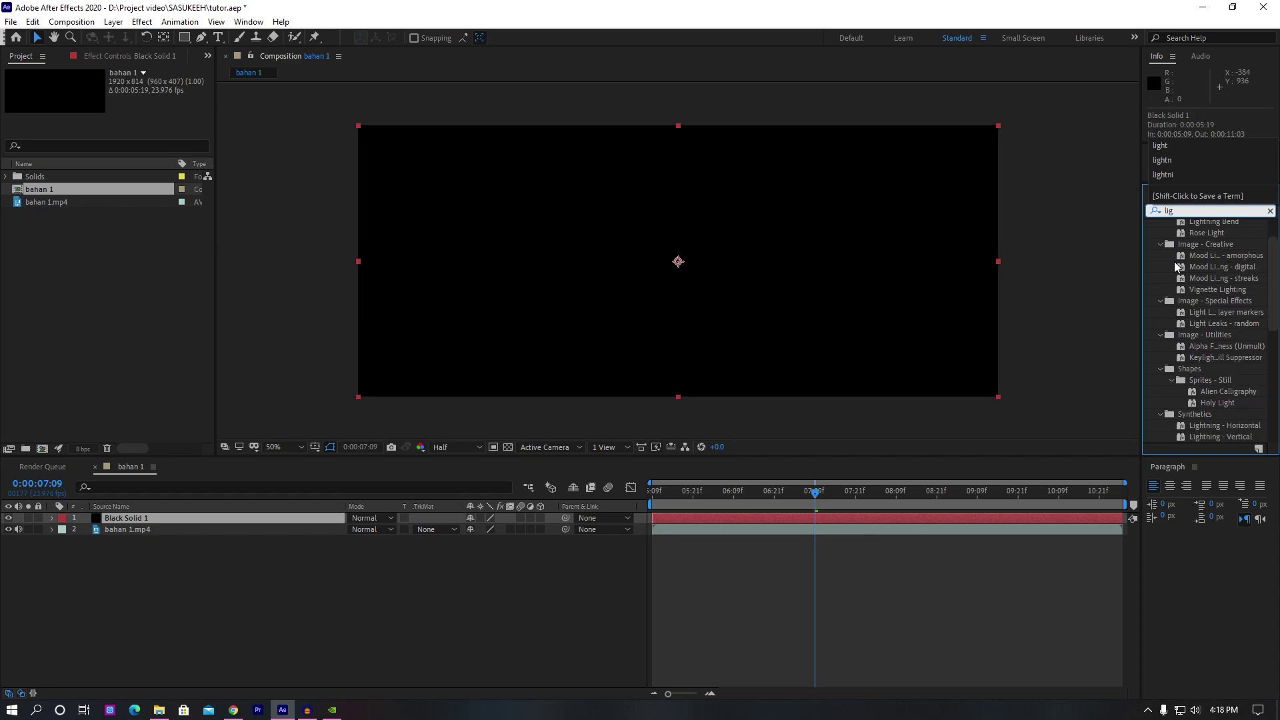
{"action": "type", "text": "htn"}
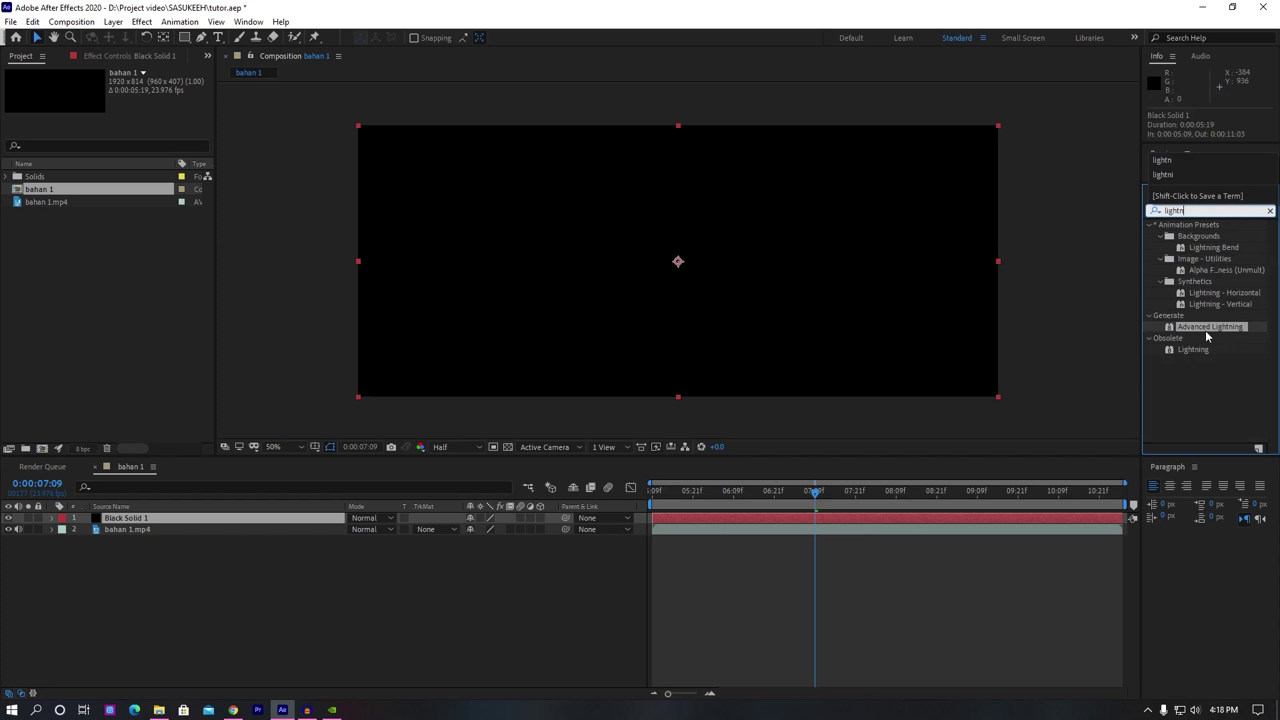
{"action": "left_click_drag", "start_coordinate": [1209, 336], "coordinate": [134, 526]}
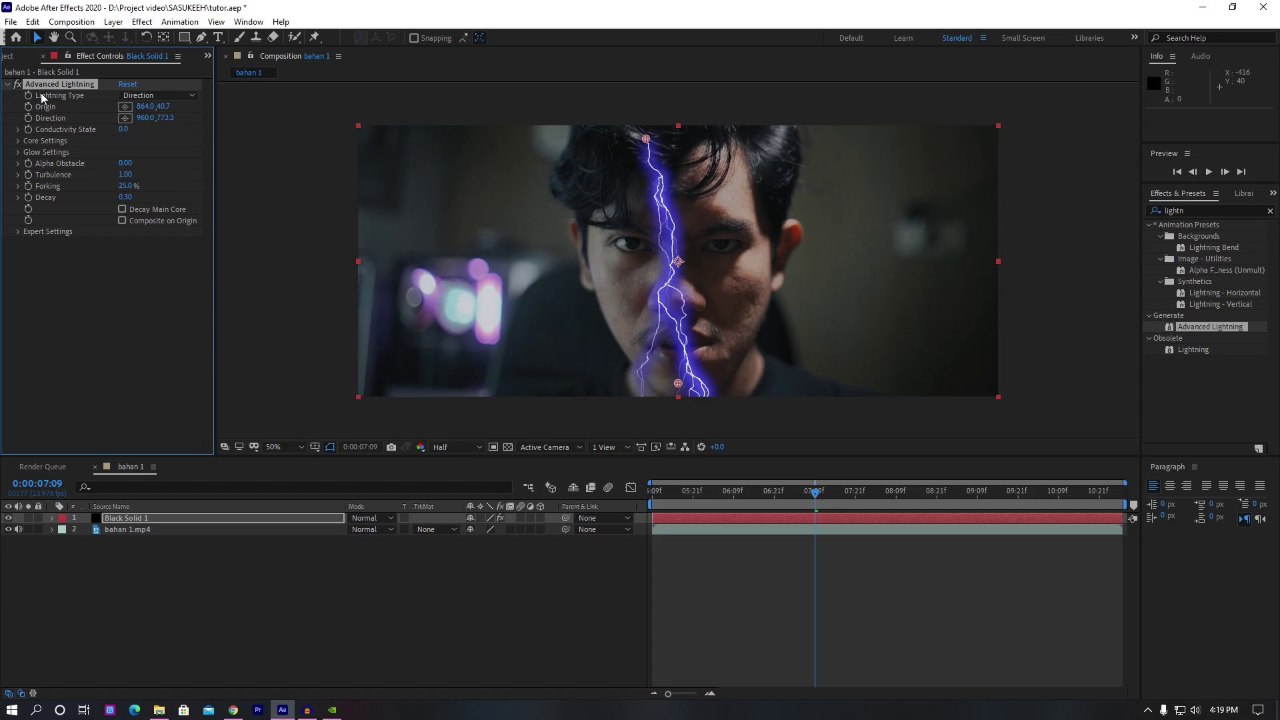
- Switch Advanced Lightning to the Breaking type and preview the bolt
{"action": "left_click", "coordinate": [124, 98]}
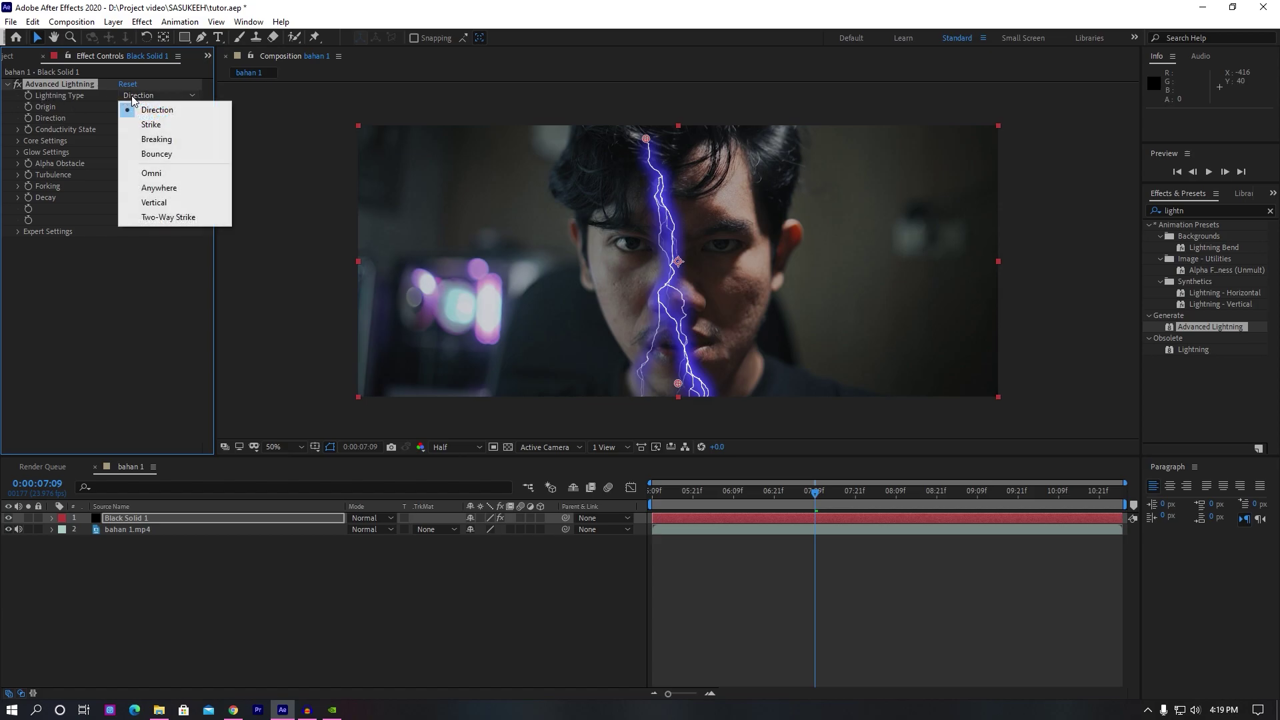
{"action": "left_click", "coordinate": [152, 140]}
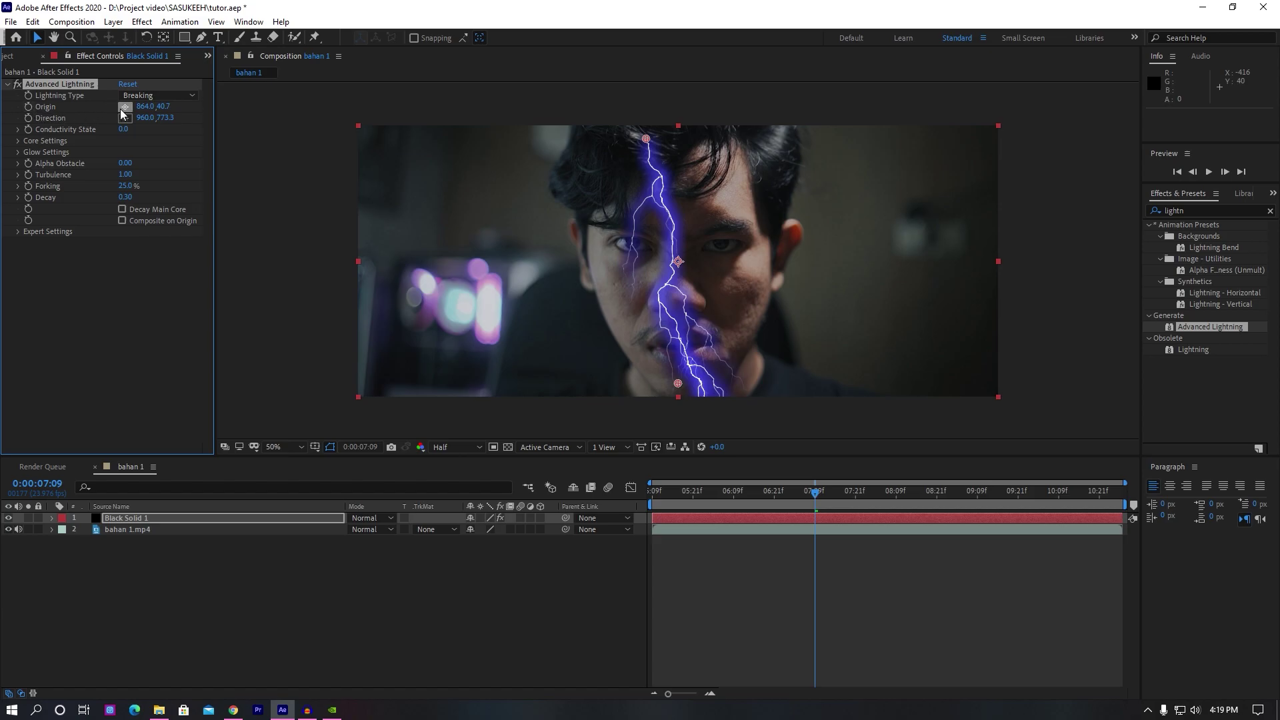
{"action": "left_click_drag", "start_coordinate": [815, 496], "coordinate": [873, 497]}
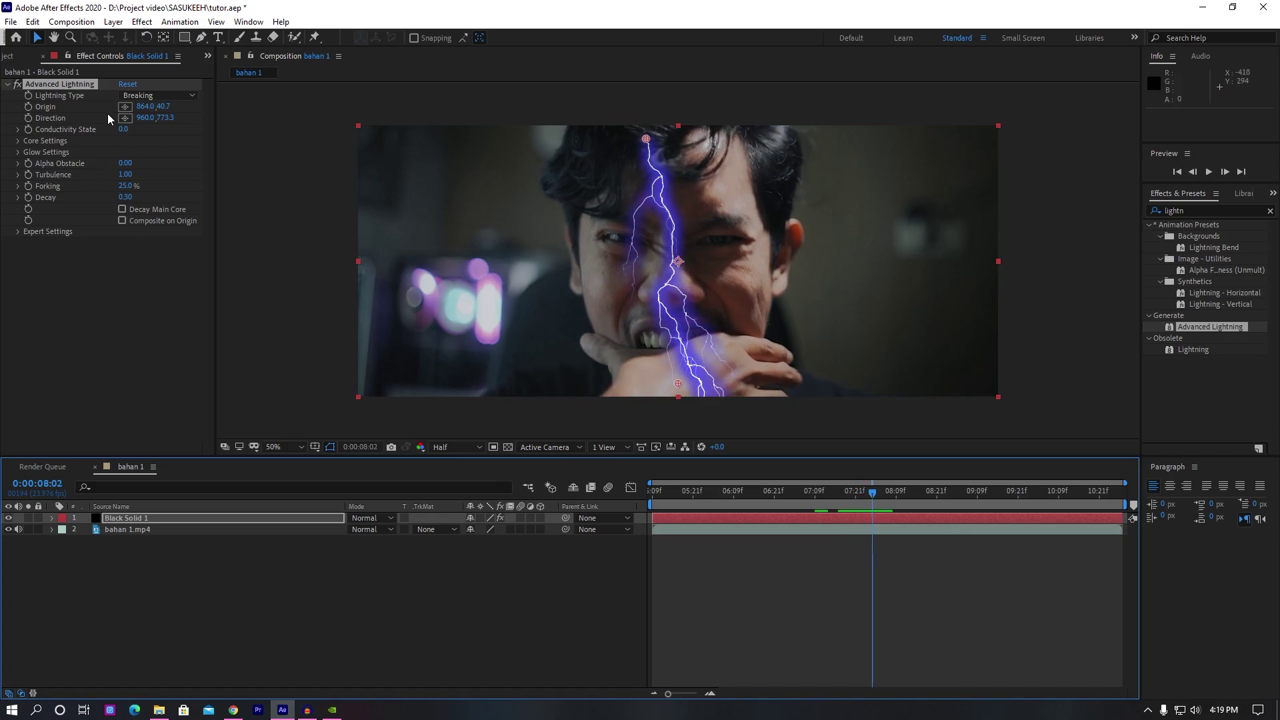
- Place the bolt's origin near the chin and aim its direction up to 754.0, 138.0
{"action": "left_click", "coordinate": [124, 108]}
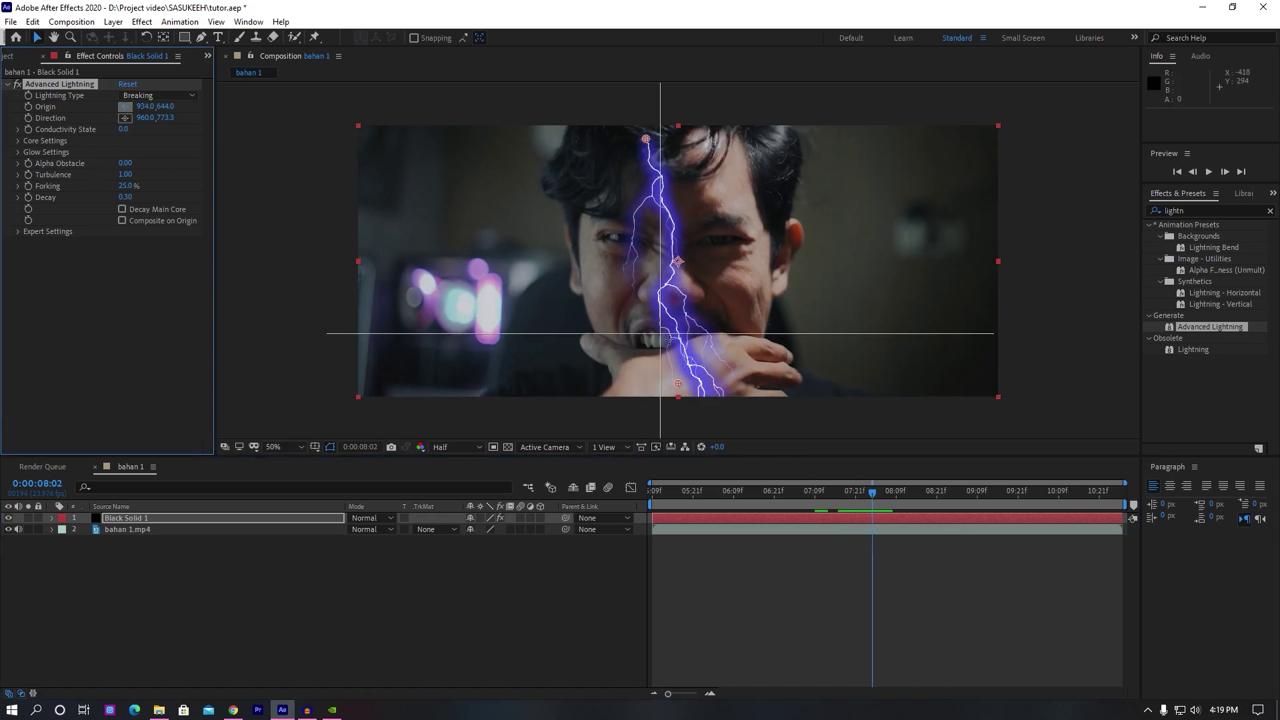
{"action": "left_click", "coordinate": [683, 349]}
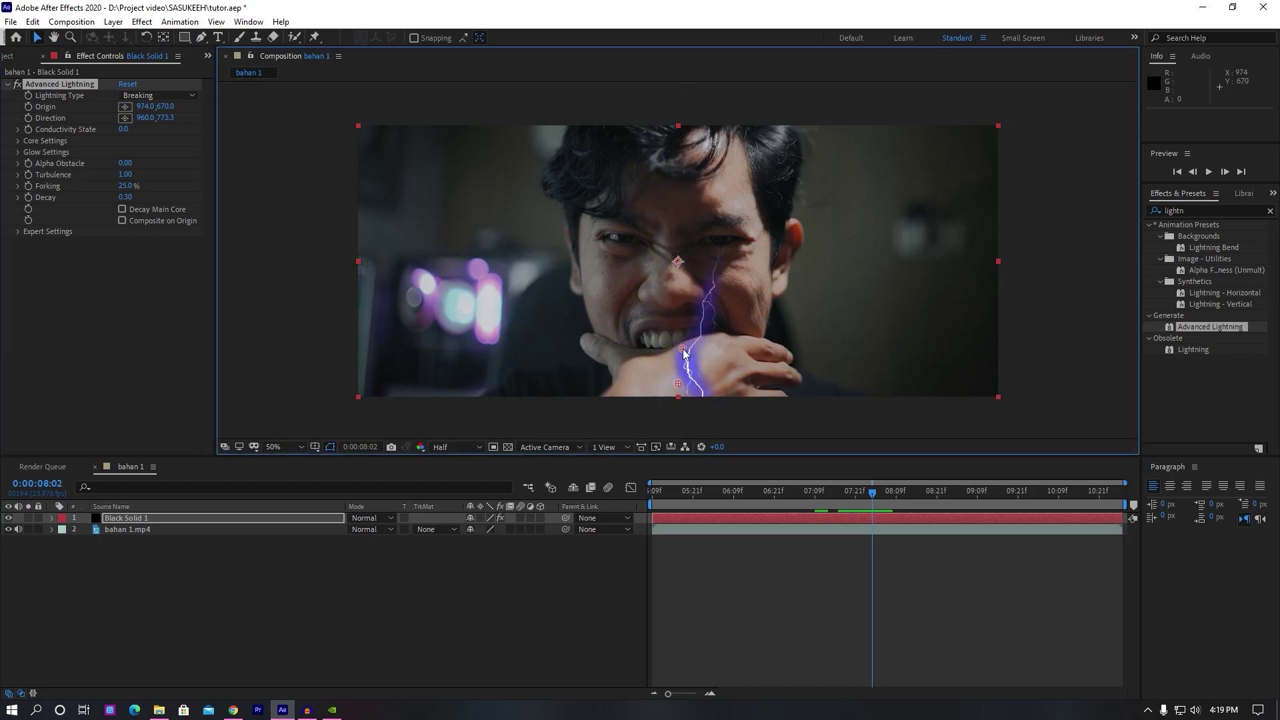
{"action": "left_click_drag", "start_coordinate": [683, 349], "coordinate": [680, 348]}
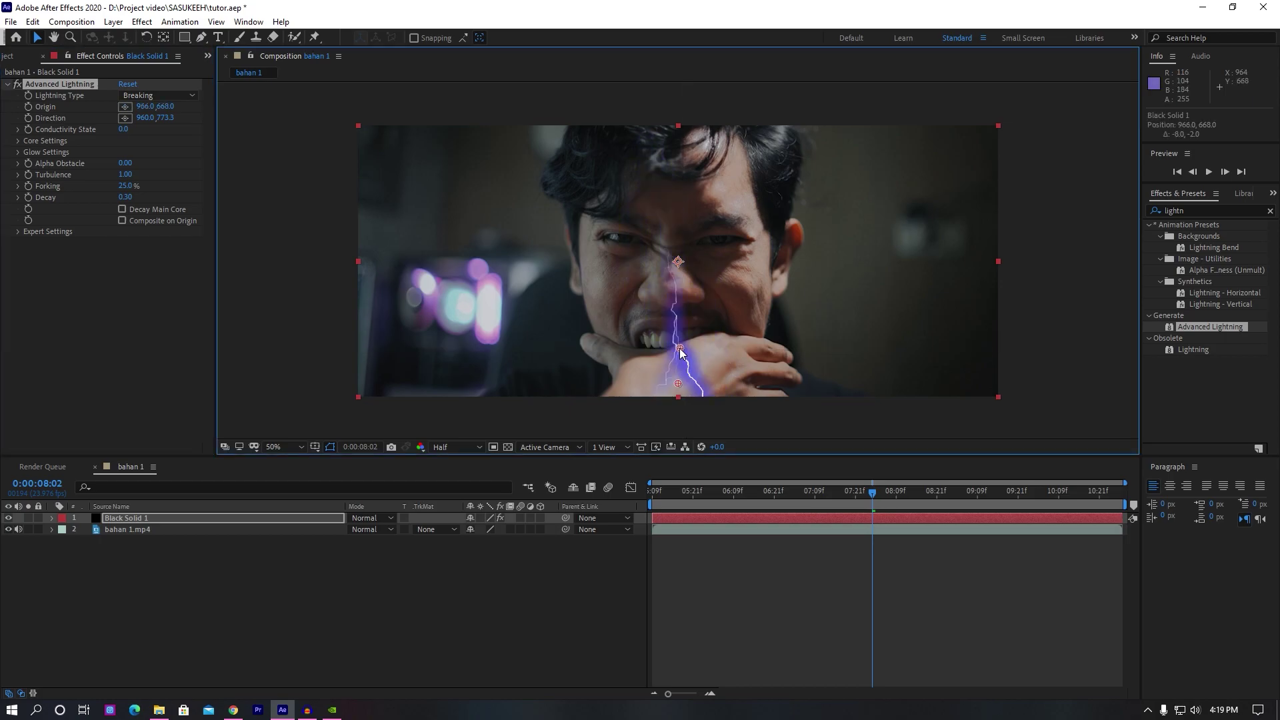
{"action": "left_click", "coordinate": [124, 118]}
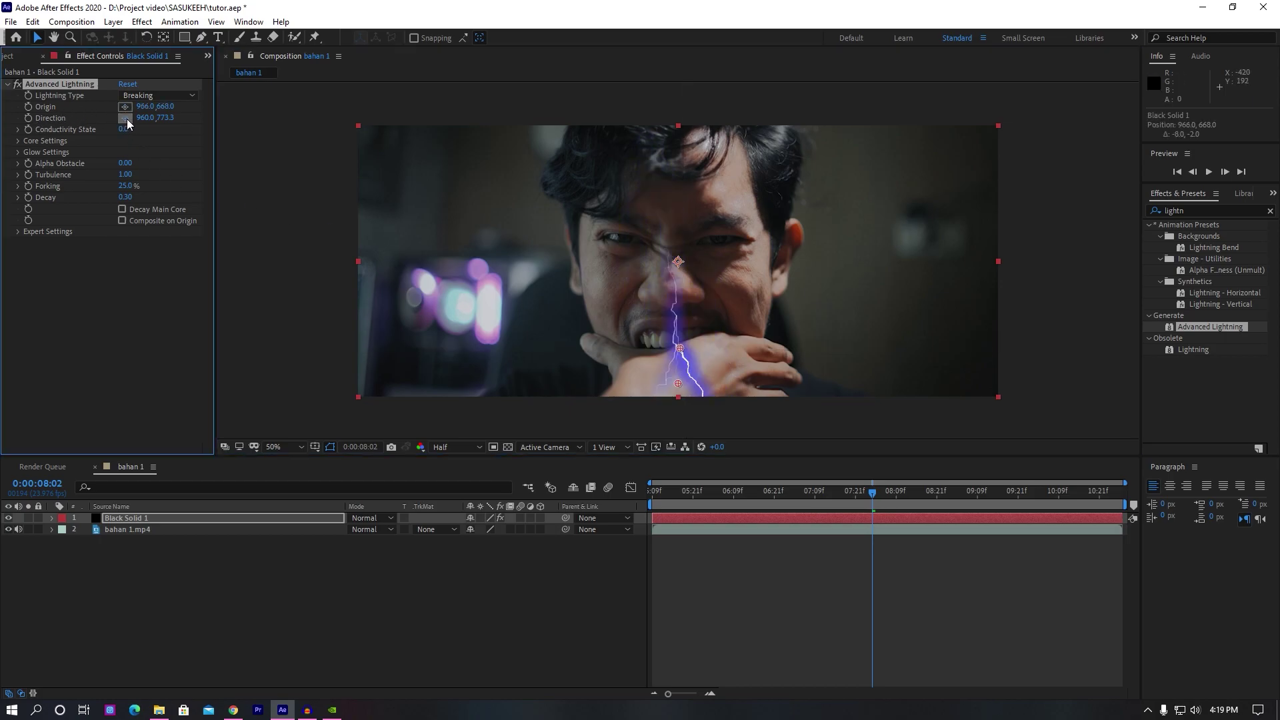
{"action": "left_click", "coordinate": [580, 174]}
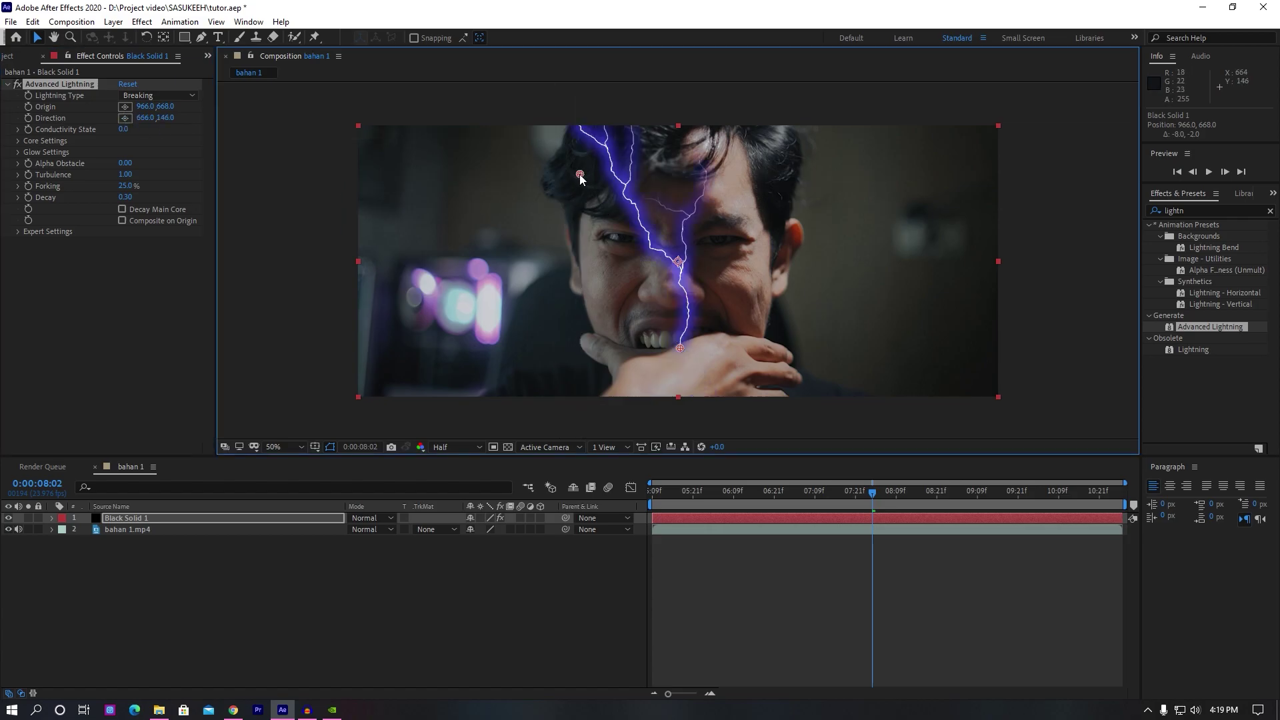
{"action": "left_click_drag", "start_coordinate": [580, 175], "coordinate": [603, 166]}
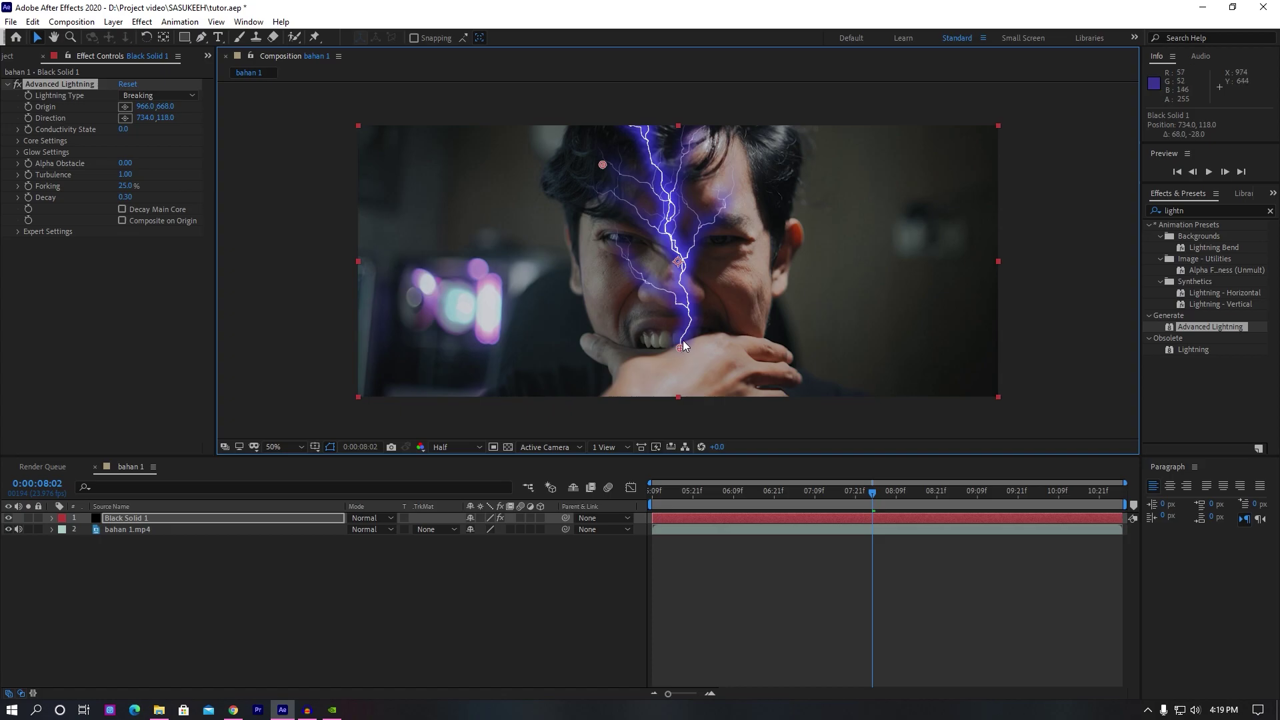
{"action": "left_click_drag", "start_coordinate": [586, 181], "coordinate": [609, 172]}
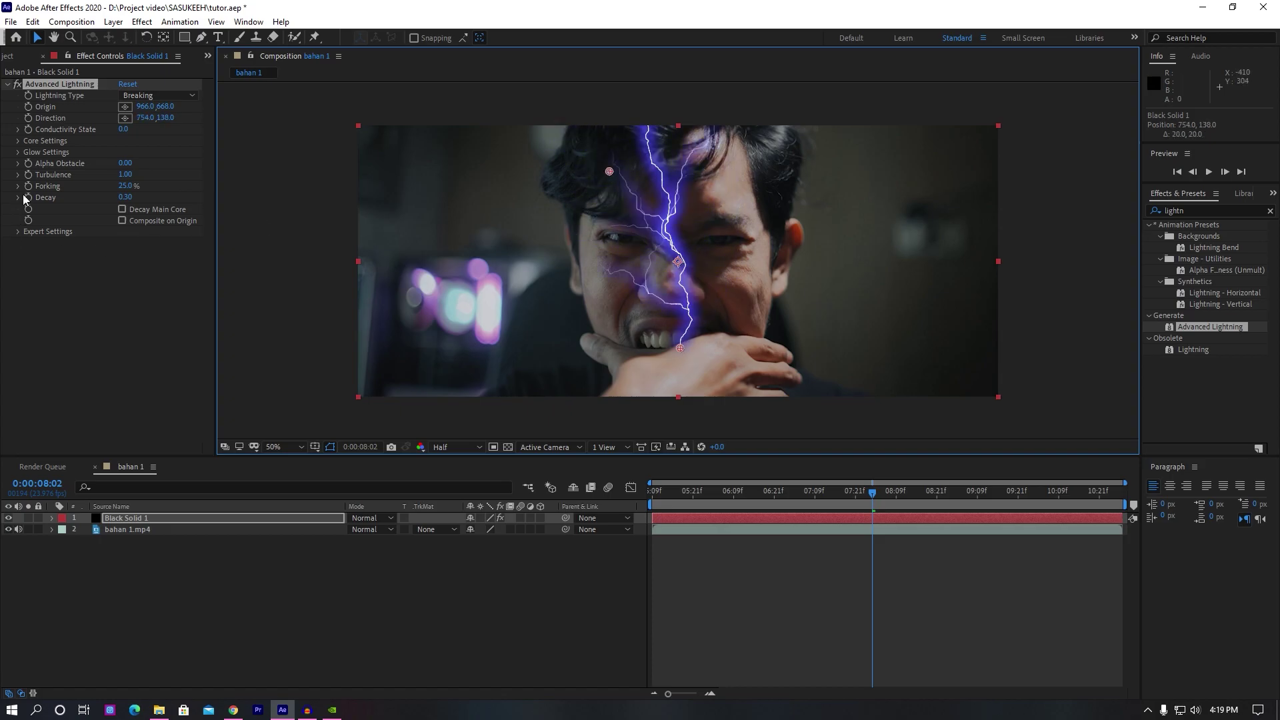
{"action": "left_click", "coordinate": [18, 142]}
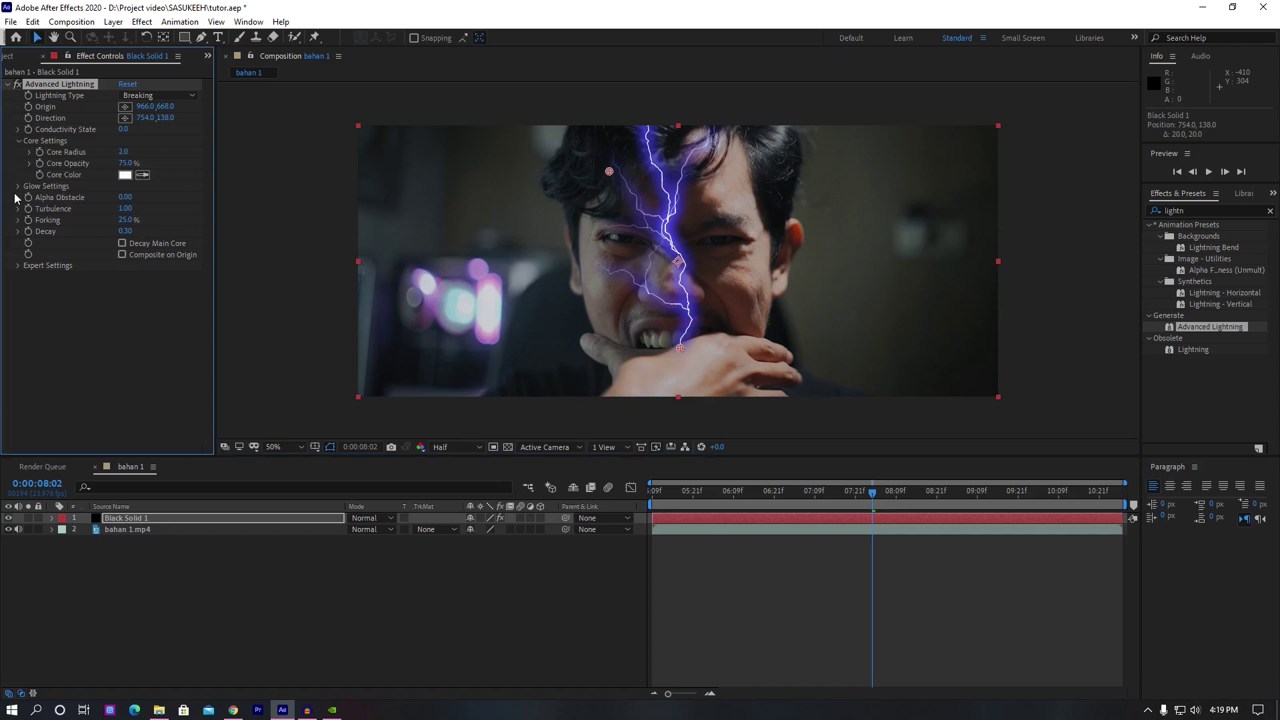
- Lower lightning Core Opacity to 37% and Glow Radius to 37.3
{"action": "left_click", "coordinate": [18, 187]}
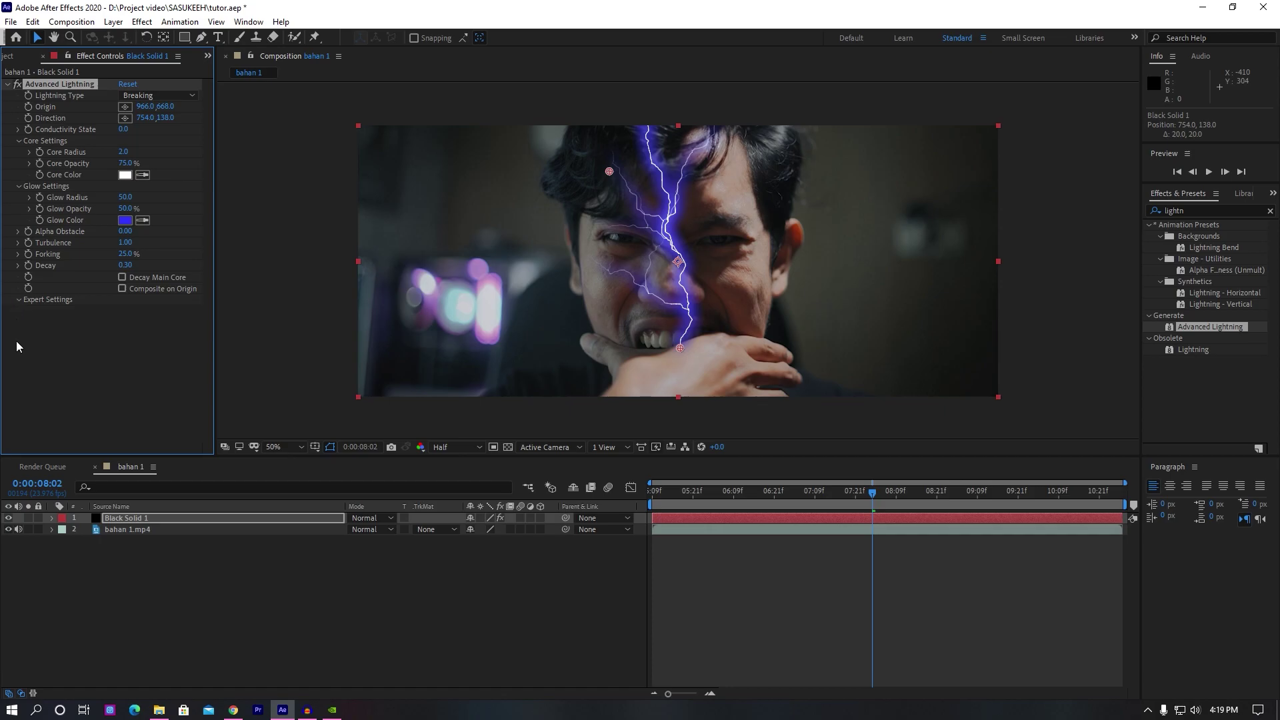
{"action": "left_click", "coordinate": [19, 299]}
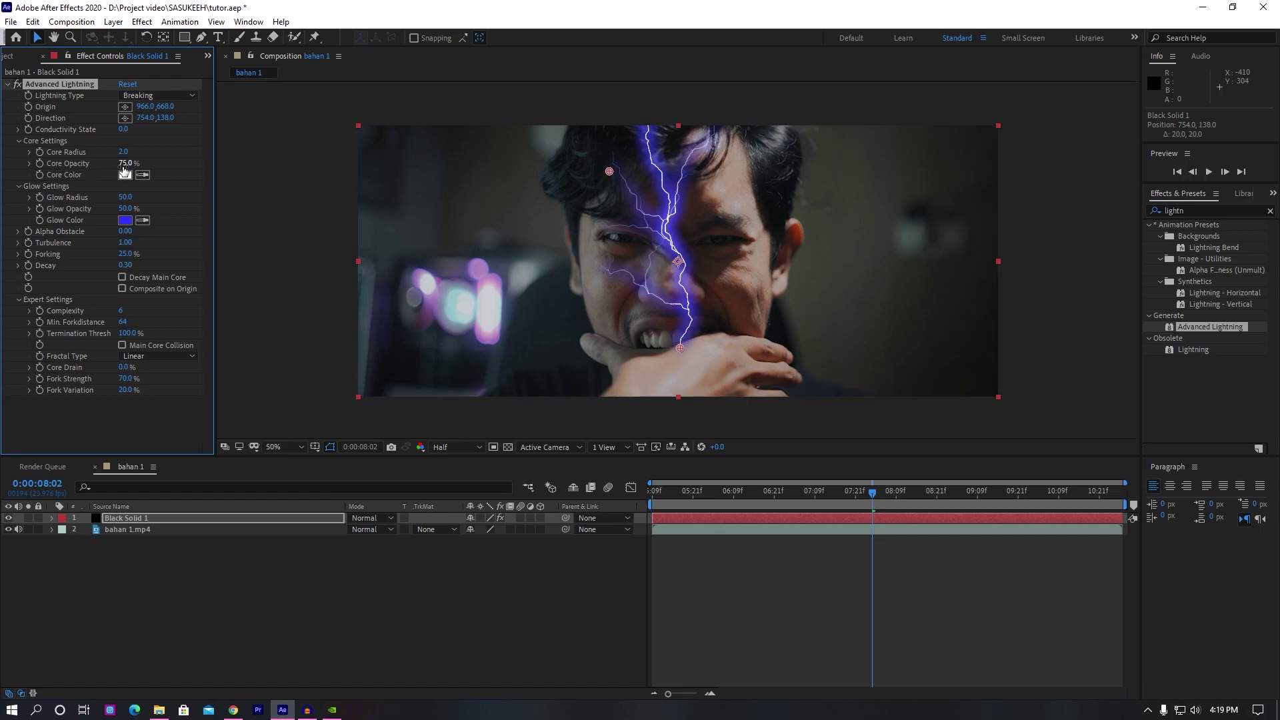
{"action": "left_click_drag", "start_coordinate": [124, 165], "coordinate": [102, 170]}
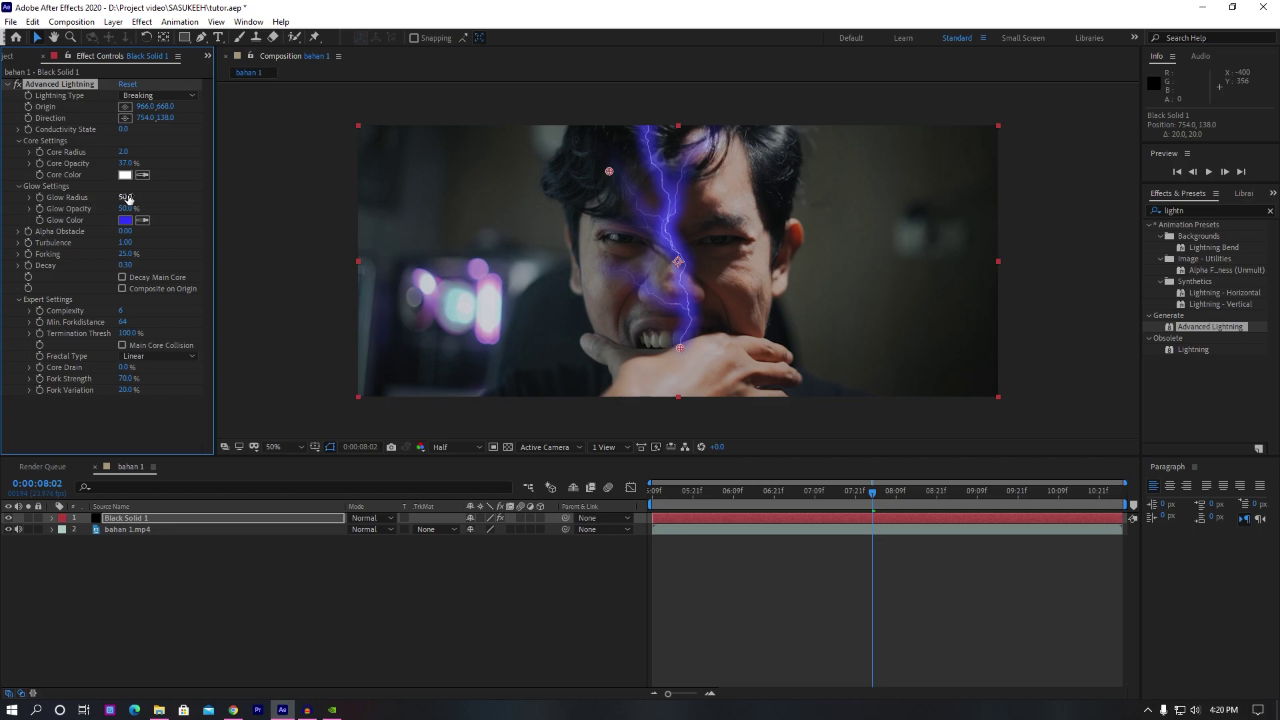
{"action": "left_click_drag", "start_coordinate": [129, 199], "coordinate": [52, 210]}
- Give Glow Radius the expression wiggle(30,31.6); so the glow flickers
{"action": "left_click", "coordinate": [41, 198], "text": "alt"}
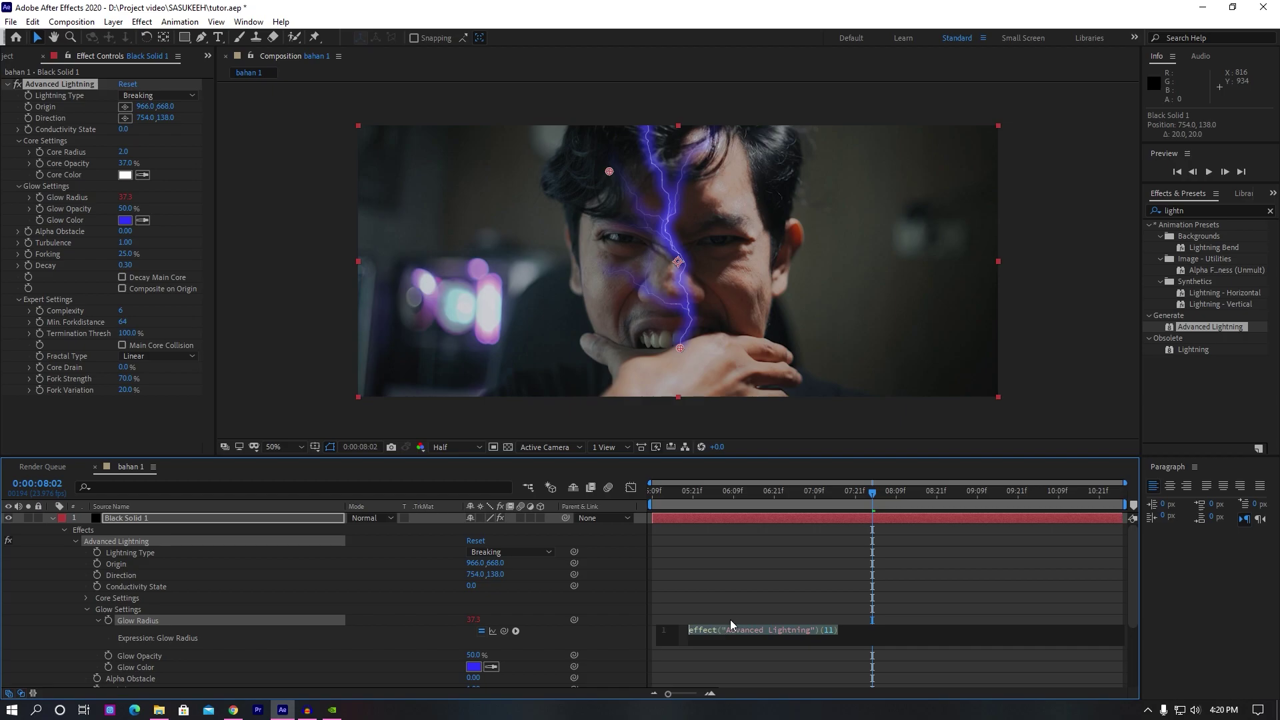
{"action": "type", "text": "wiggle"}
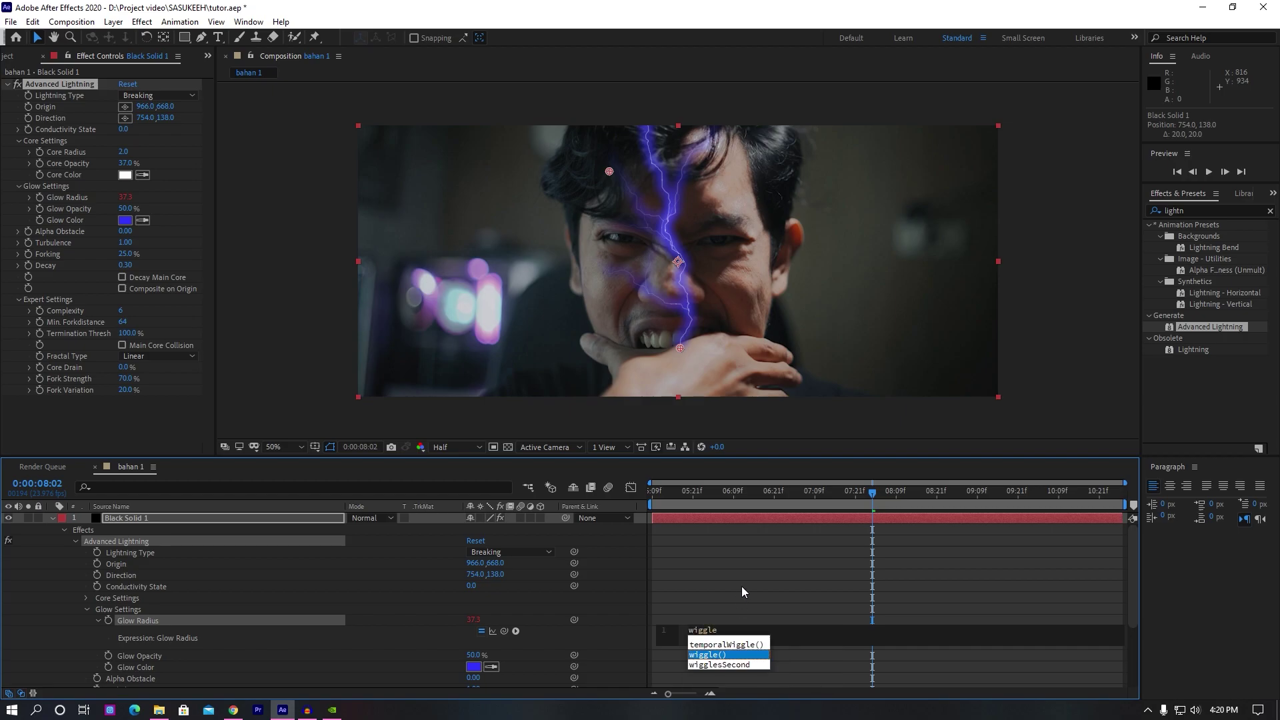
{"action": "key", "text": "Return"}
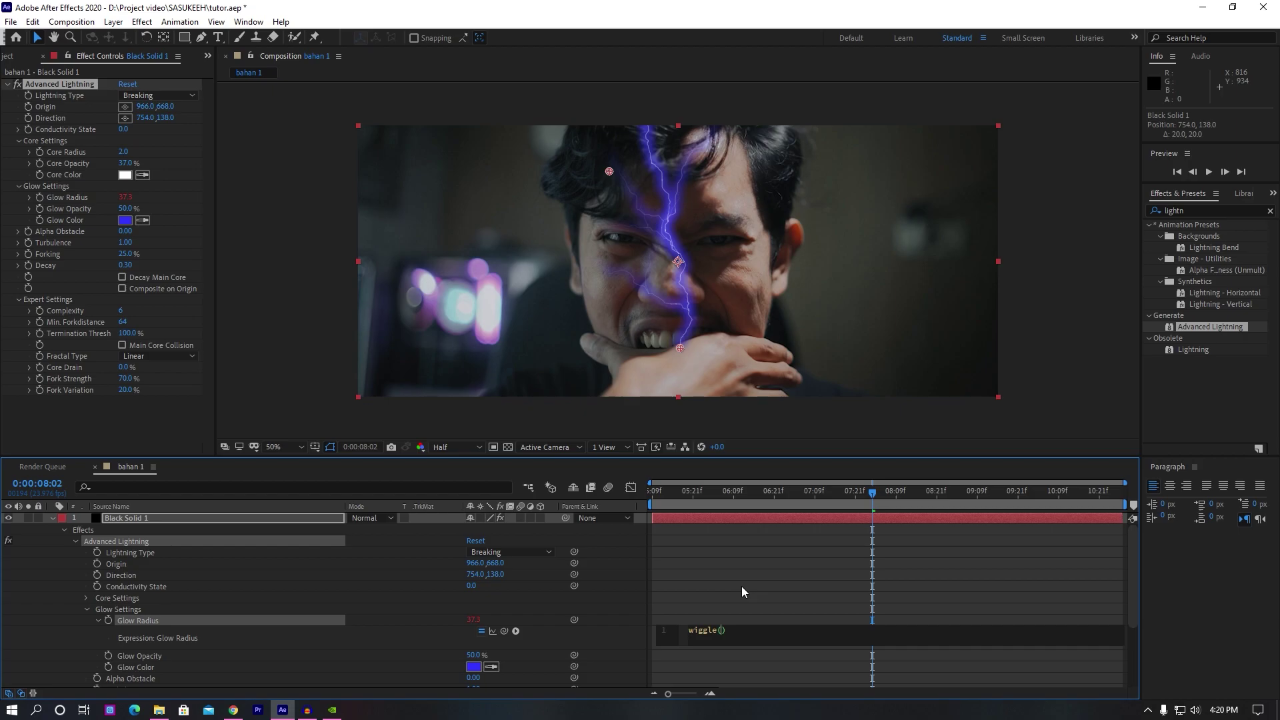
{"action": "type", "text": "30"}
{"action": "type", "text": ","}
{"action": "type", "text": "31."}
{"action": "type", "text": "6)"}
{"action": "type", "text": ";"}
{"action": "left_click", "coordinate": [23, 610]}
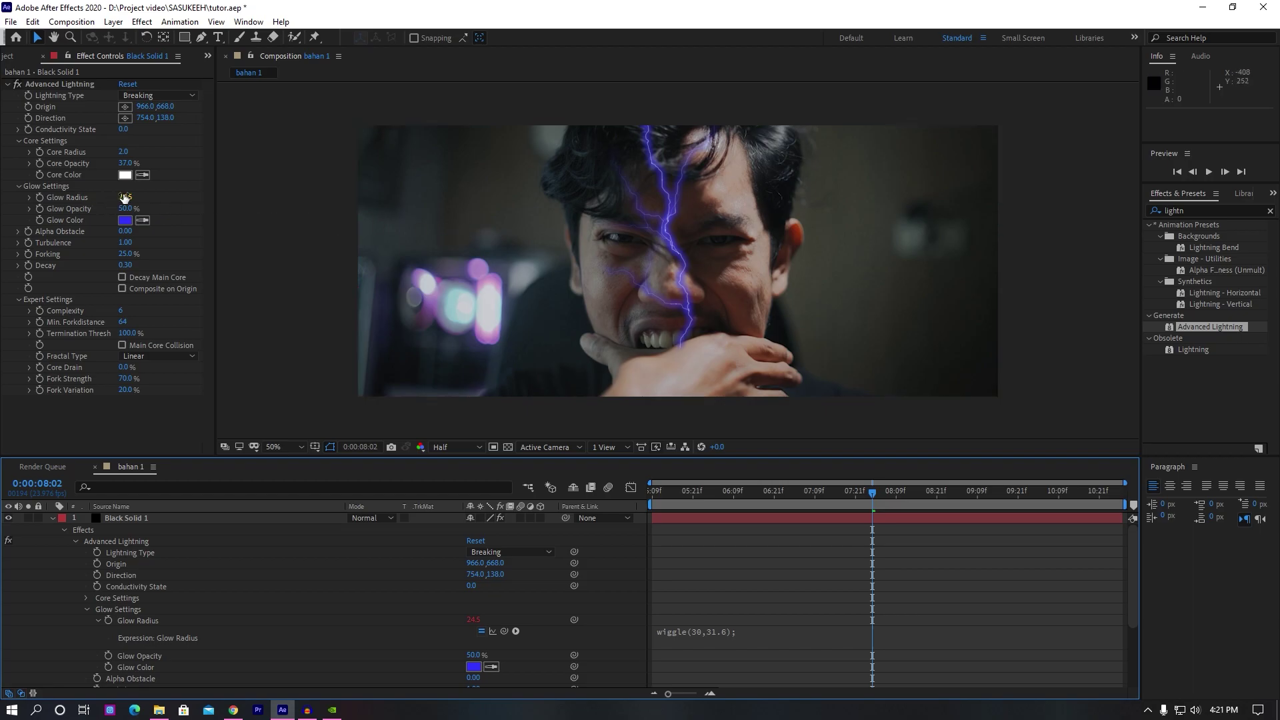
- Preview the flickering glow and raise Glow Opacity to 100%
{"action": "left_click", "coordinate": [710, 490]}
{"action": "left_click_drag", "start_coordinate": [709, 490], "coordinate": [863, 504]}
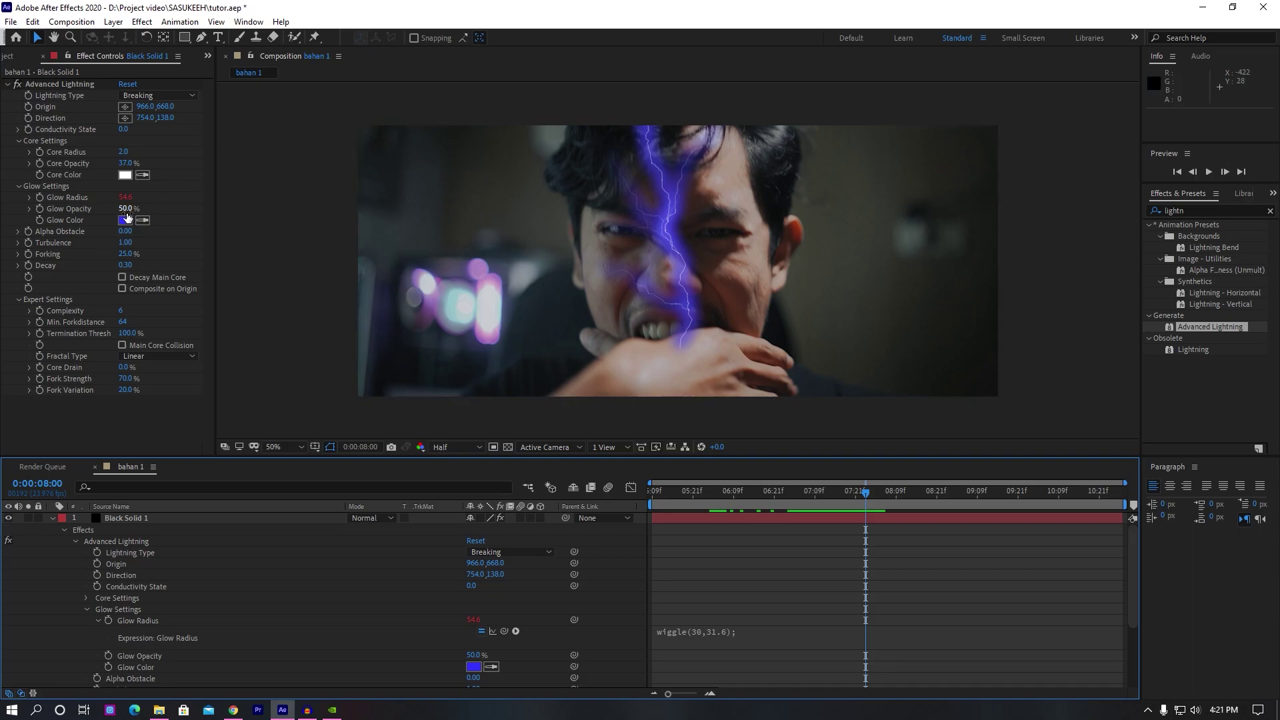
{"action": "left_click_drag", "start_coordinate": [127, 213], "coordinate": [175, 216]}
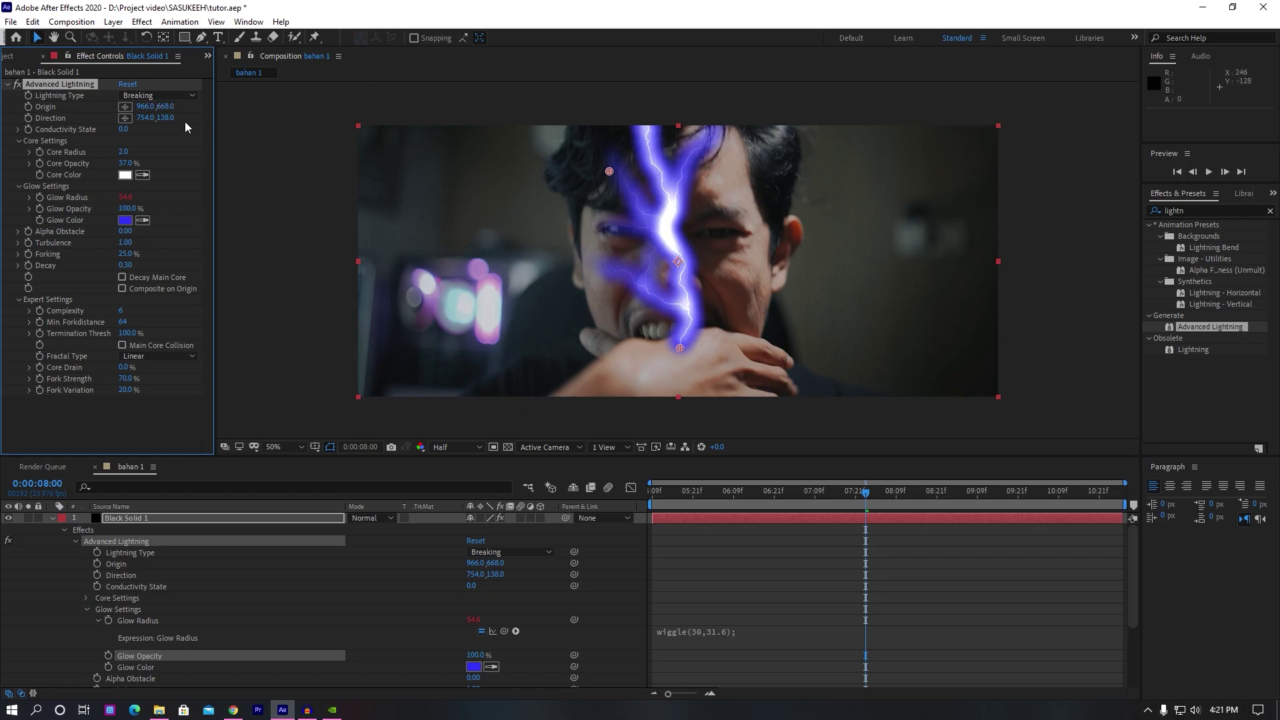
- Change the lightning Glow Color from blue to light orange FFAD65
{"action": "left_click", "coordinate": [125, 220]}
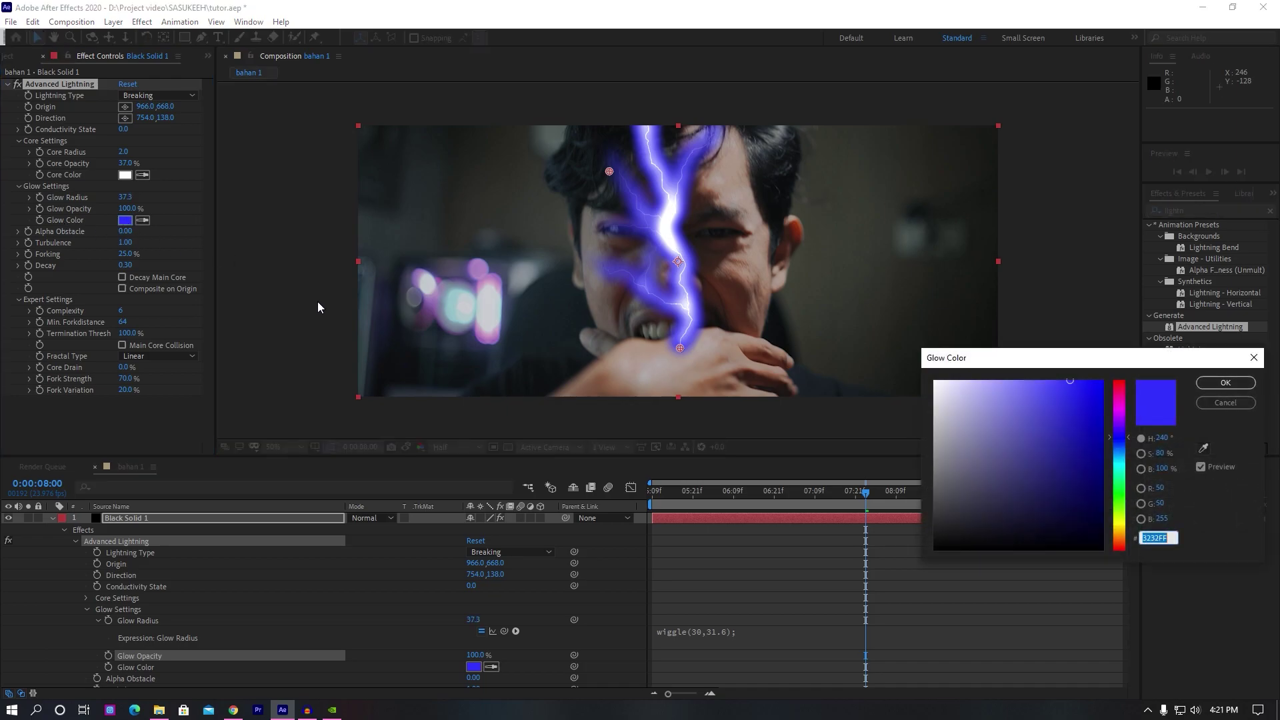
{"action": "left_click_drag", "start_coordinate": [972, 358], "coordinate": [918, 320]}
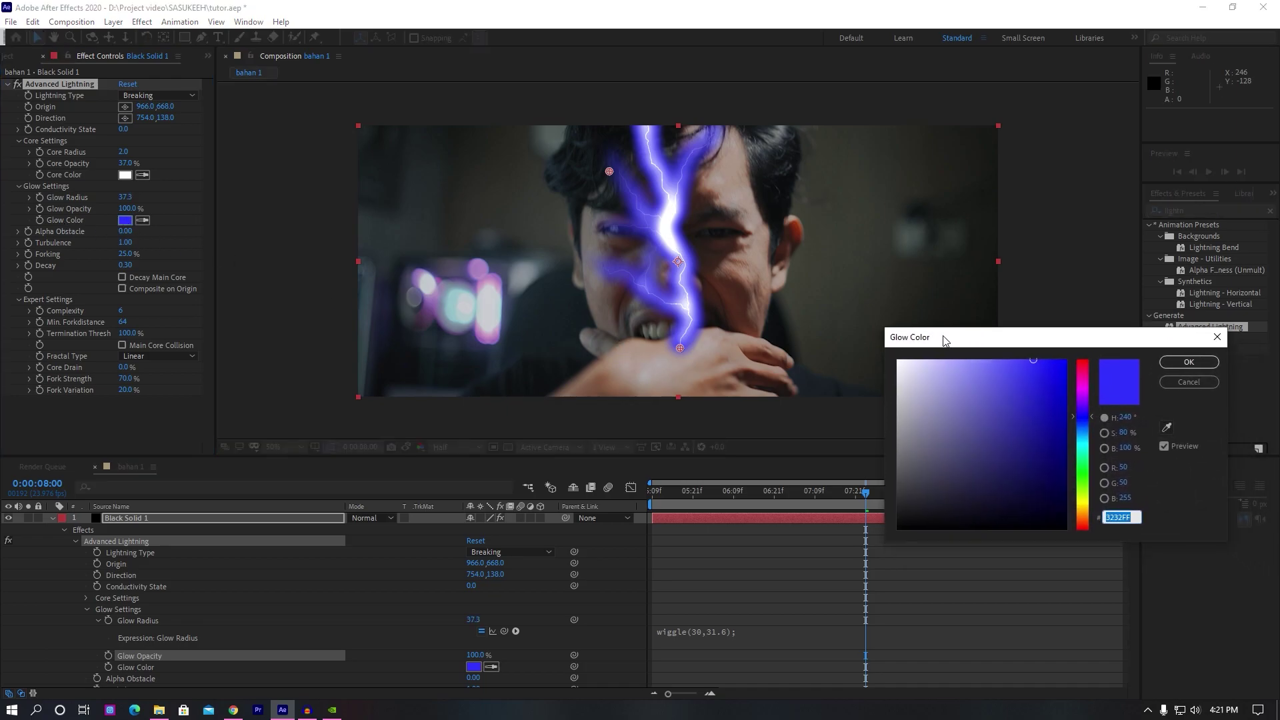
{"action": "left_click", "coordinate": [1067, 490]}
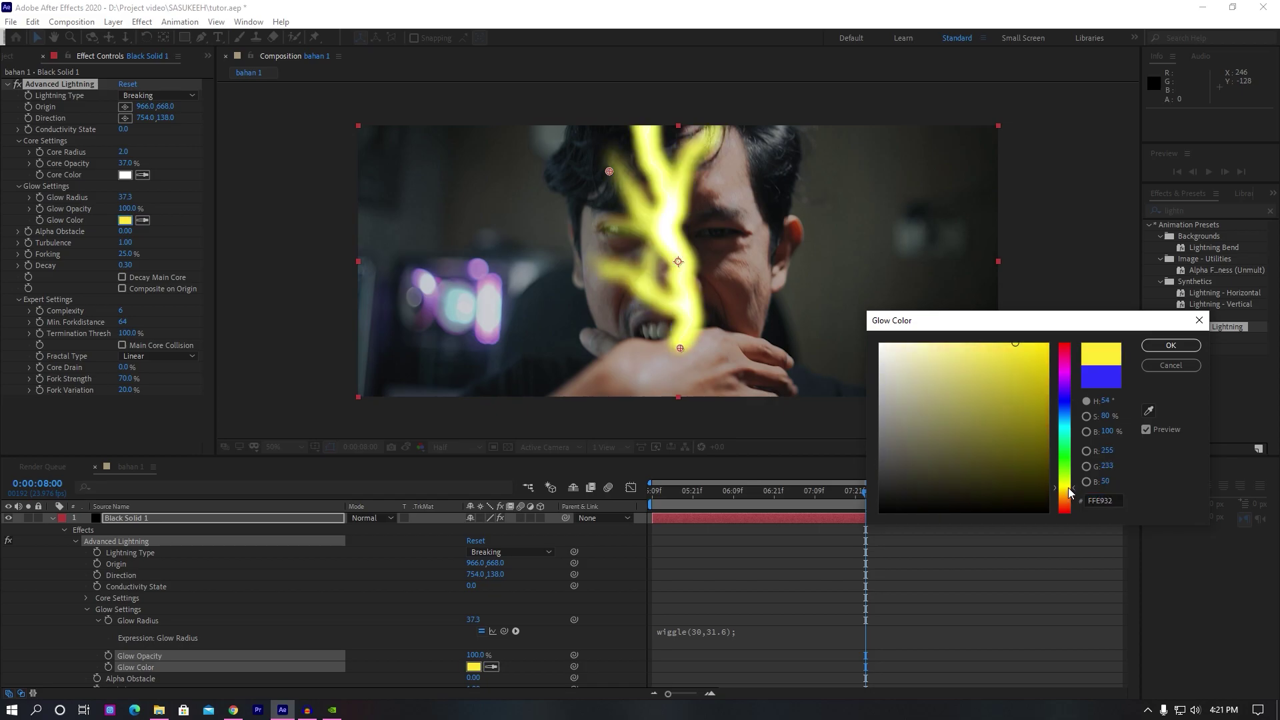
{"action": "left_click_drag", "start_coordinate": [1069, 492], "coordinate": [1071, 502]}
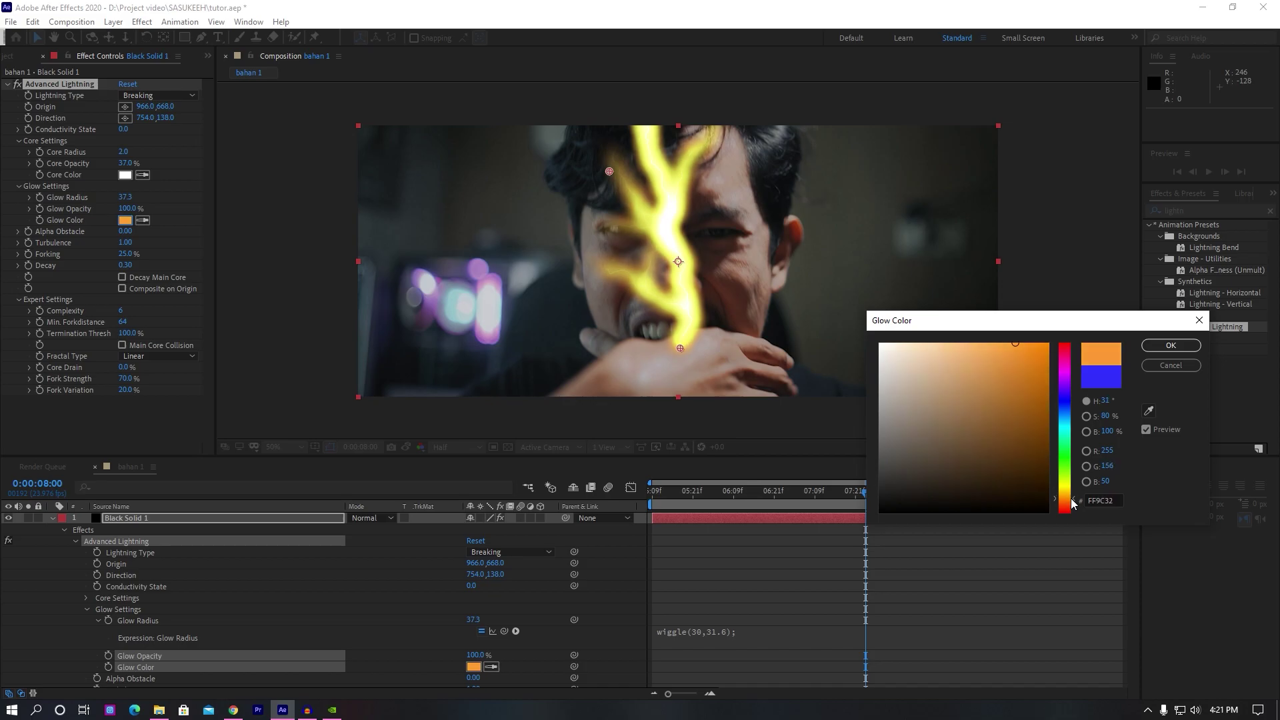
{"action": "left_click_drag", "start_coordinate": [989, 349], "coordinate": [967, 341]}
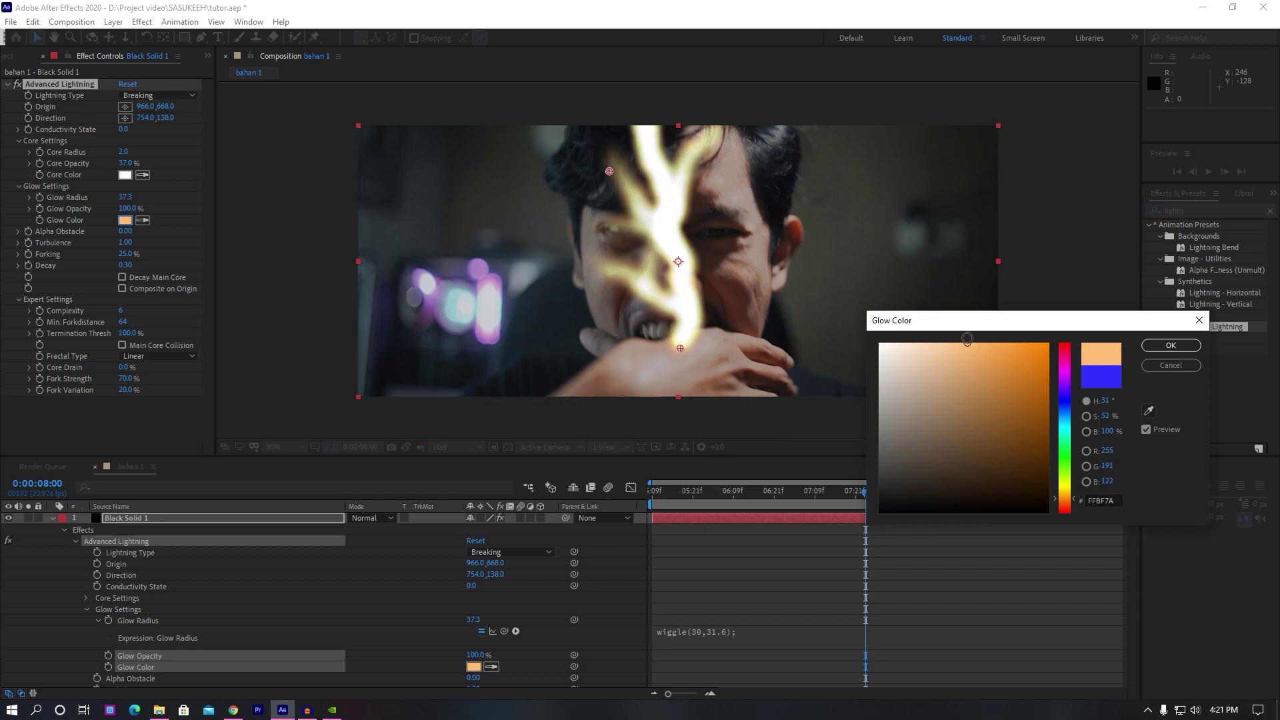
{"action": "left_click", "coordinate": [1075, 500]}
{"action": "left_click_drag", "start_coordinate": [969, 342], "coordinate": [981, 342]}
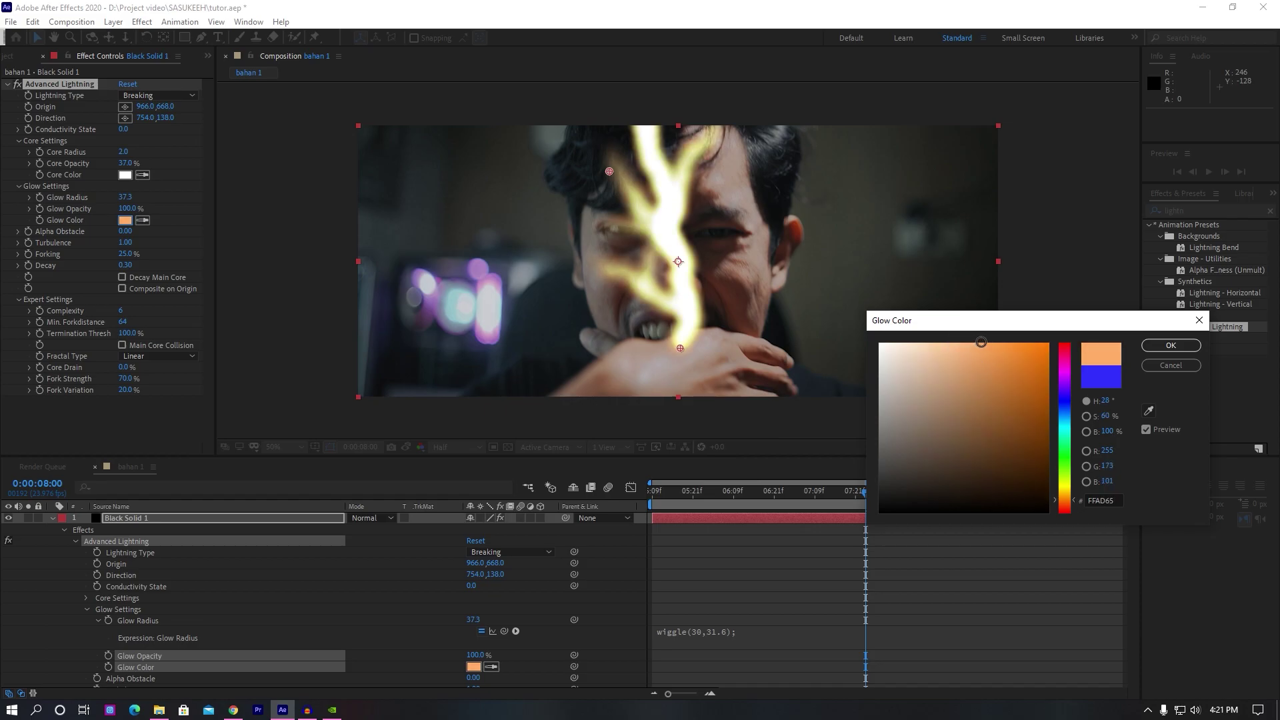
{"action": "left_click", "coordinate": [1157, 347]}
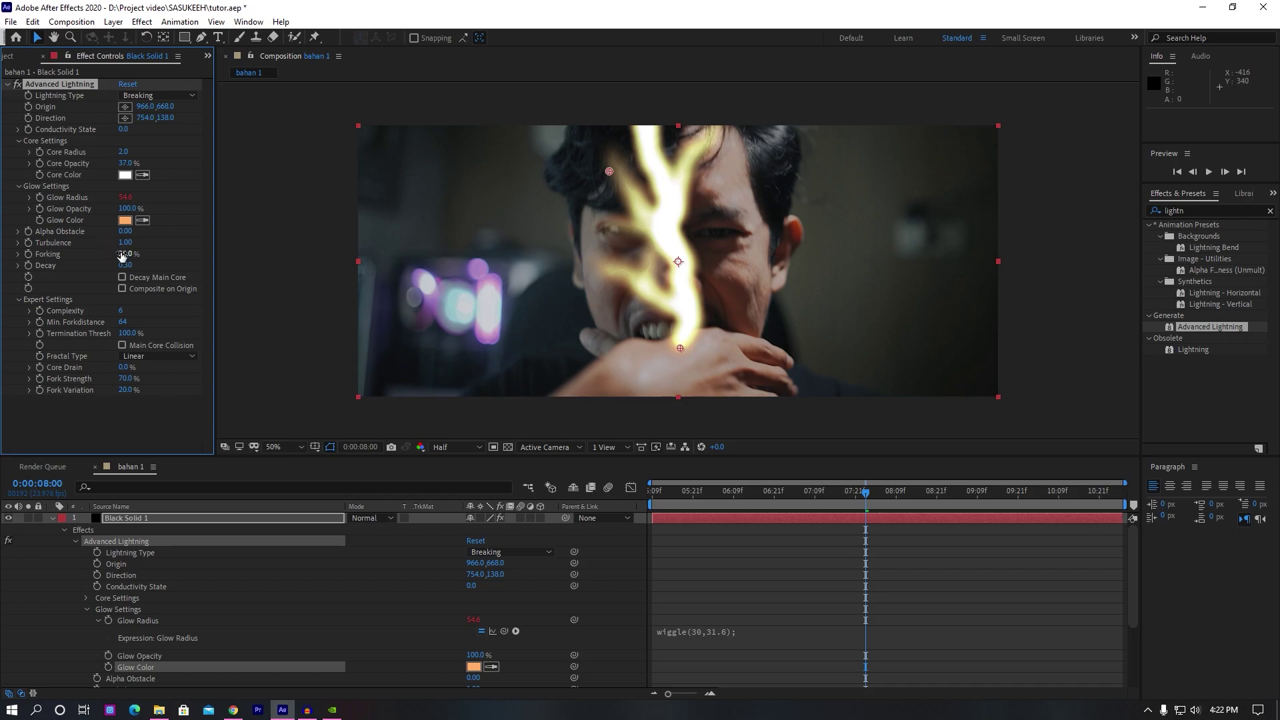
- Increase lightning Turbulence, set Forking to 43% and raise Decay to 0.69
{"action": "left_click_drag", "start_coordinate": [125, 242], "coordinate": [312, 254]}
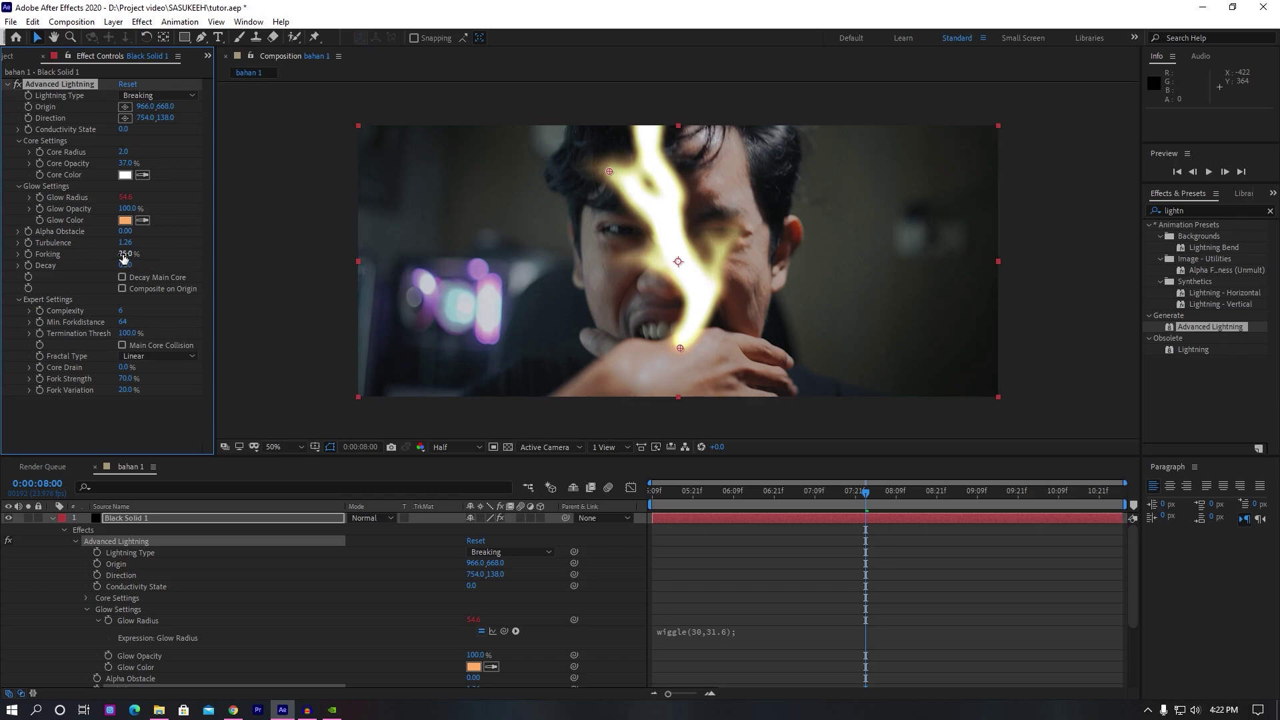
{"action": "left_click_drag", "start_coordinate": [123, 254], "coordinate": [144, 266]}
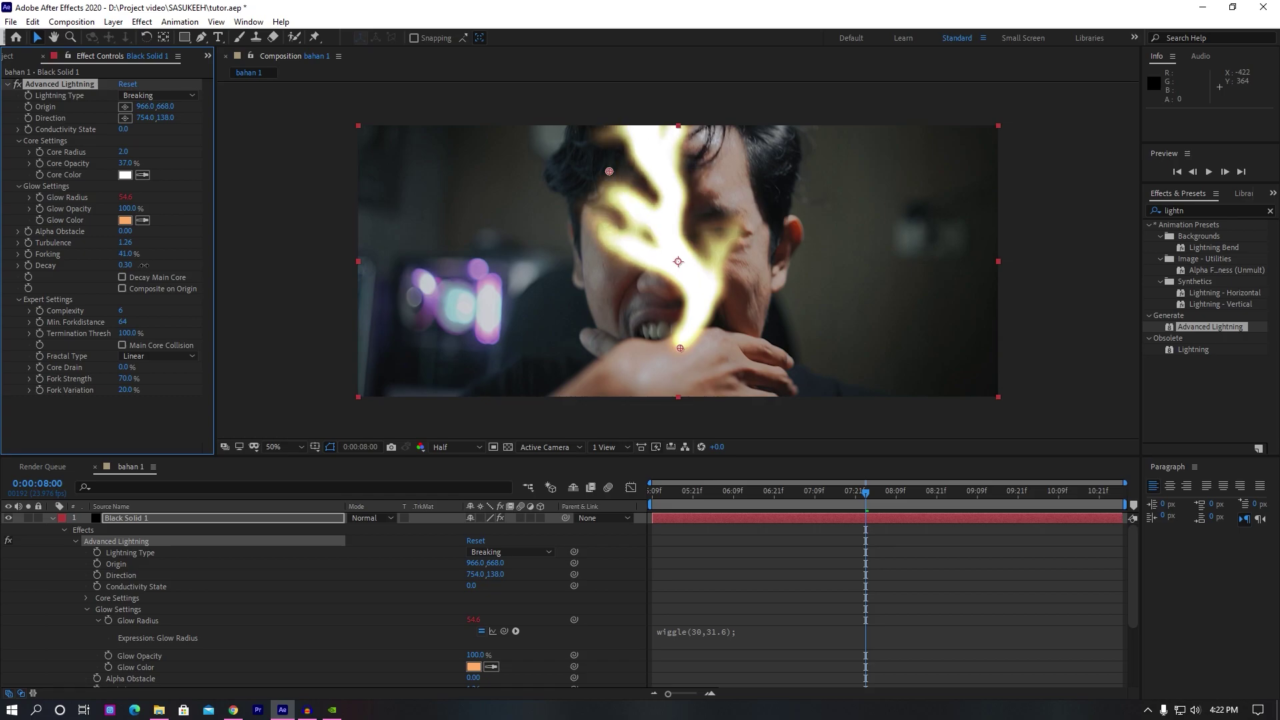
{"action": "left_click", "coordinate": [130, 254]}
{"action": "type", "text": "43"}
{"action": "left_click", "coordinate": [179, 250]}
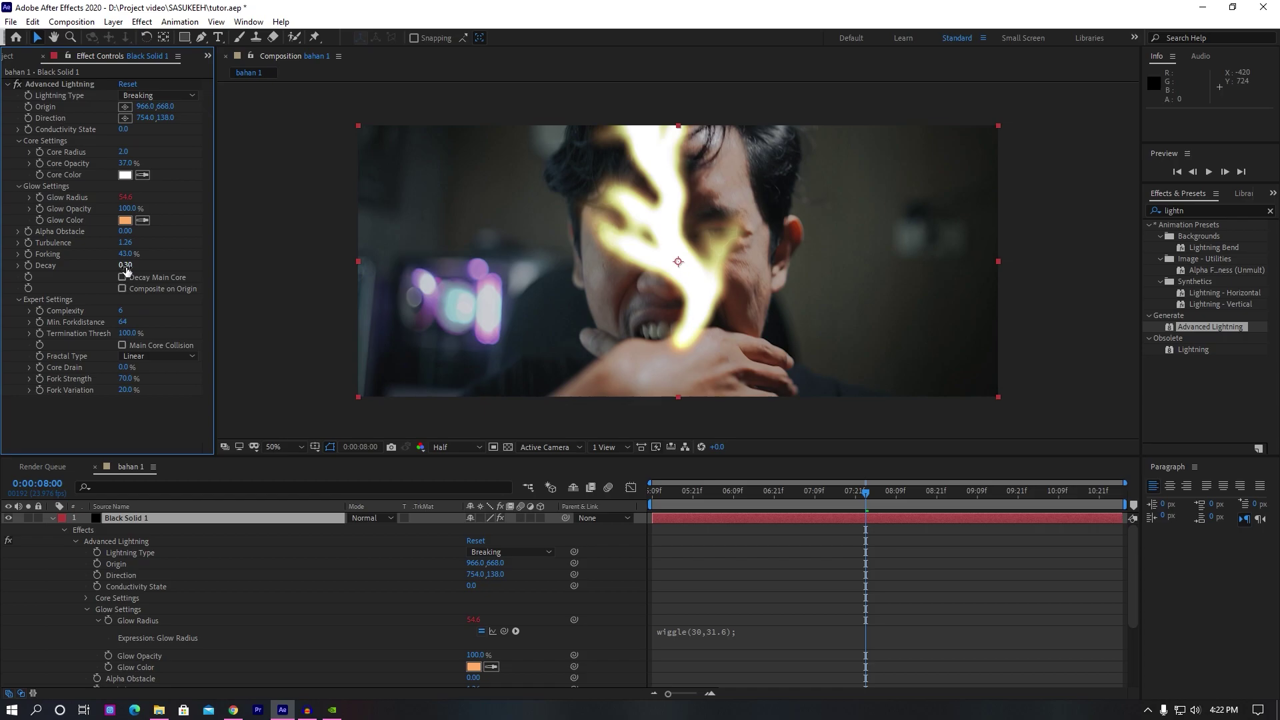
{"action": "left_click_drag", "start_coordinate": [126, 270], "coordinate": [153, 268]}
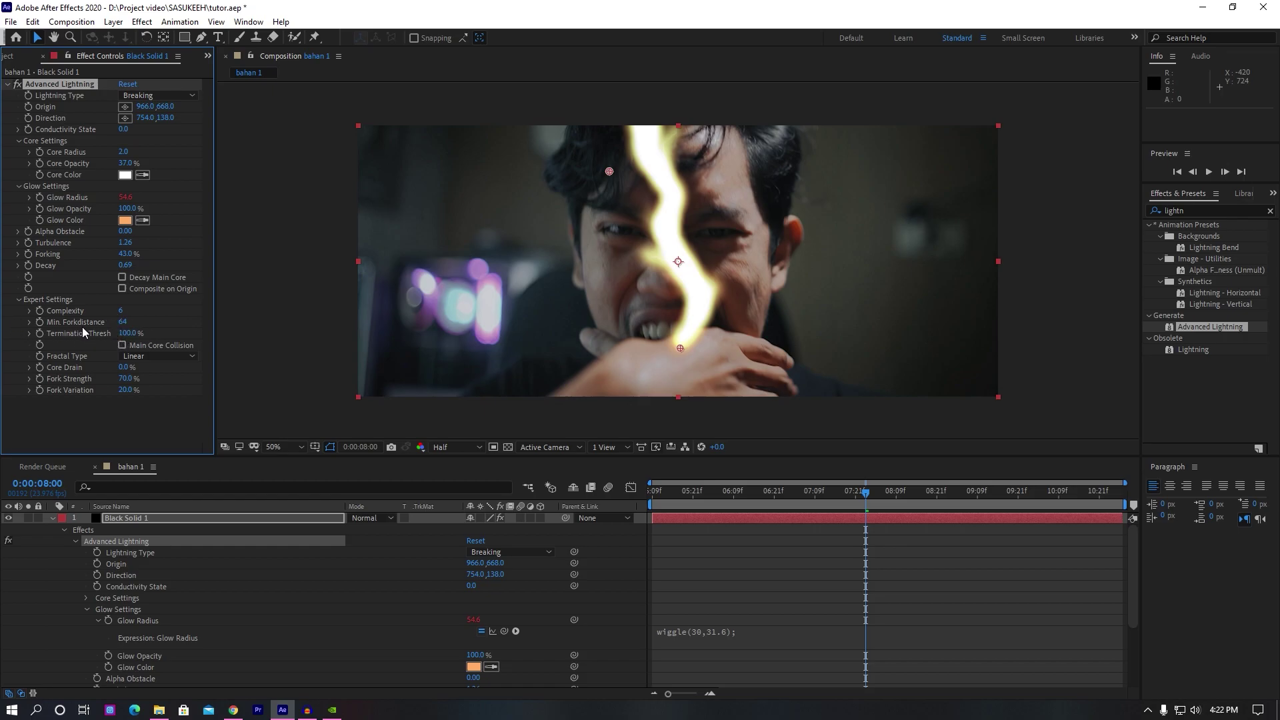
- Set Min. Forkdistance 100, Core Drain 31%, Fork Strength 100% and Fork Variation 0%
{"action": "left_click_drag", "start_coordinate": [122, 323], "coordinate": [157, 325]}
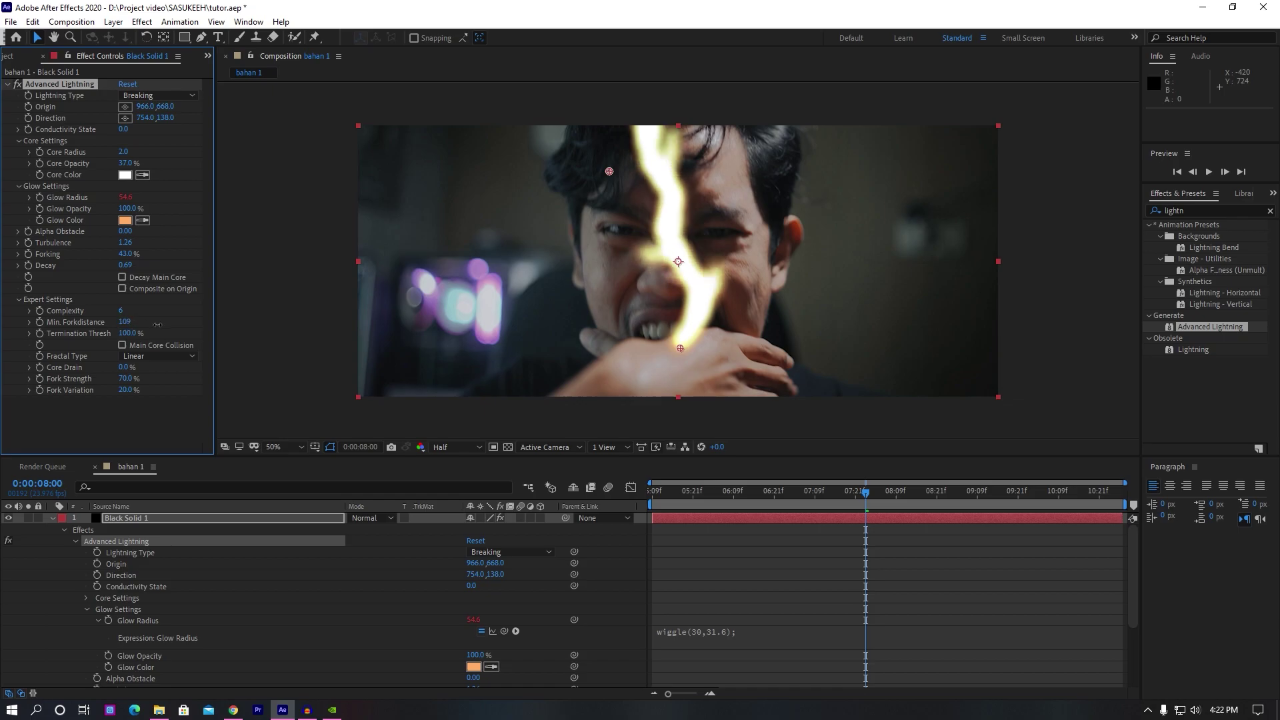
{"action": "left_click", "coordinate": [127, 322]}
{"action": "type", "text": "0"}
{"action": "key", "text": "Return"}
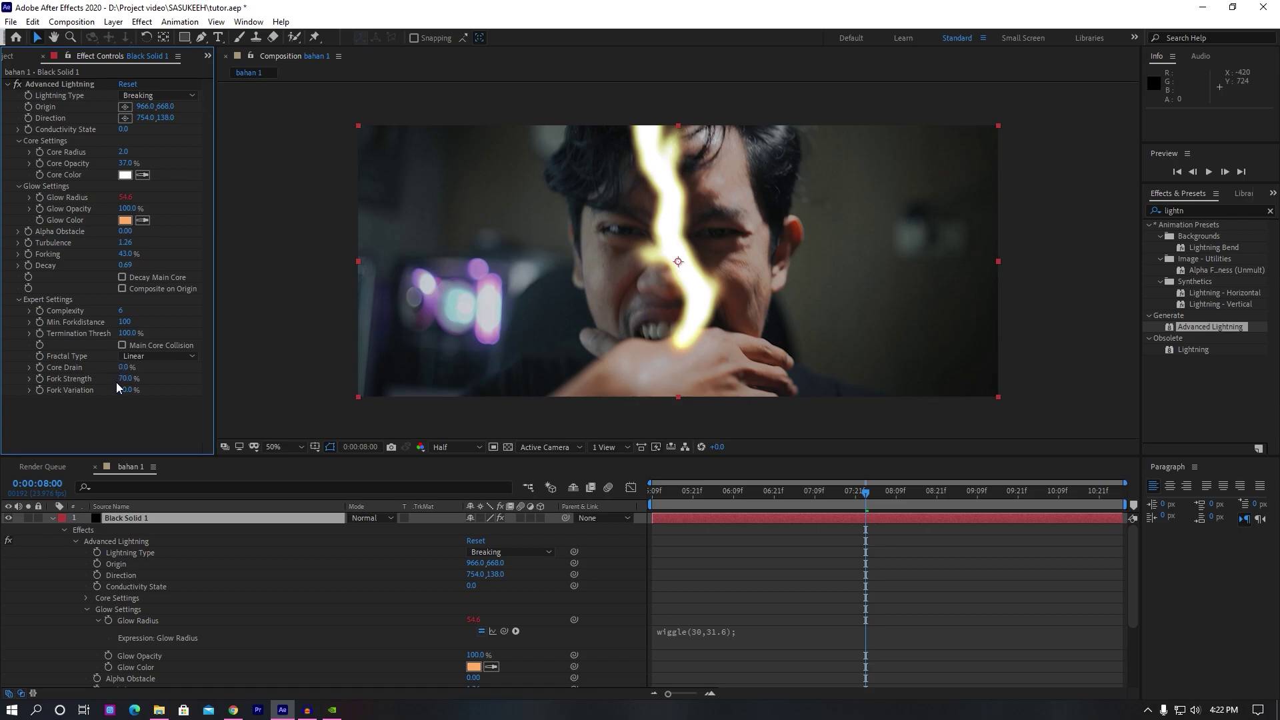
{"action": "left_click_drag", "start_coordinate": [125, 371], "coordinate": [142, 366]}
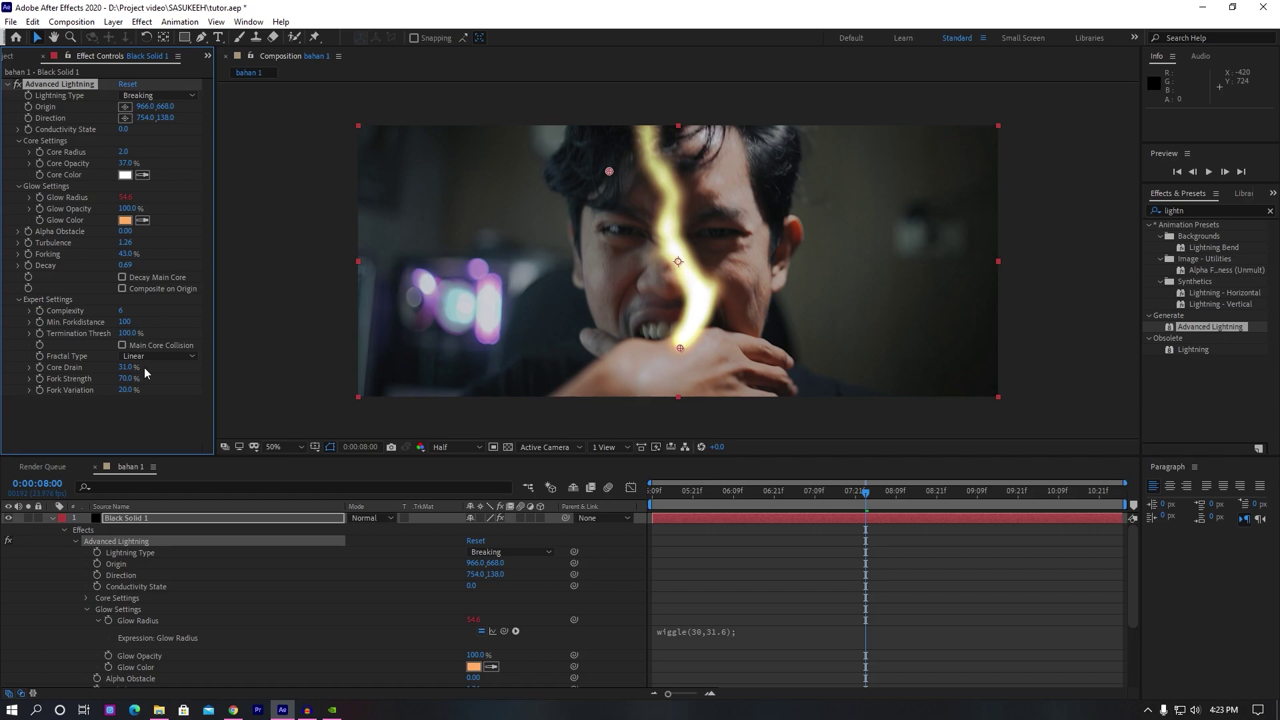
{"action": "left_click_drag", "start_coordinate": [126, 378], "coordinate": [221, 384]}
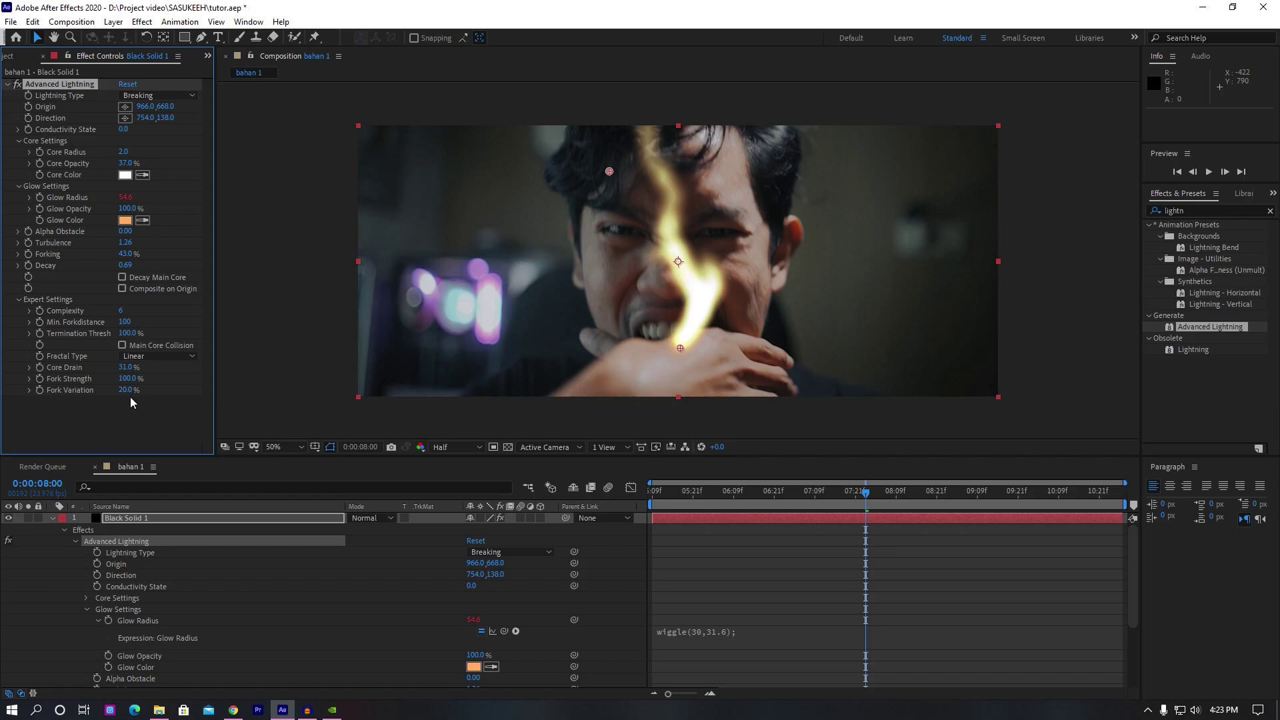
{"action": "left_click_drag", "start_coordinate": [126, 390], "coordinate": [59, 395]}
- Apply Gaussian Blur to Black Solid 1 with Blurriness 13
{"action": "left_click", "coordinate": [1270, 211]}
{"action": "left_click", "coordinate": [1233, 211]}
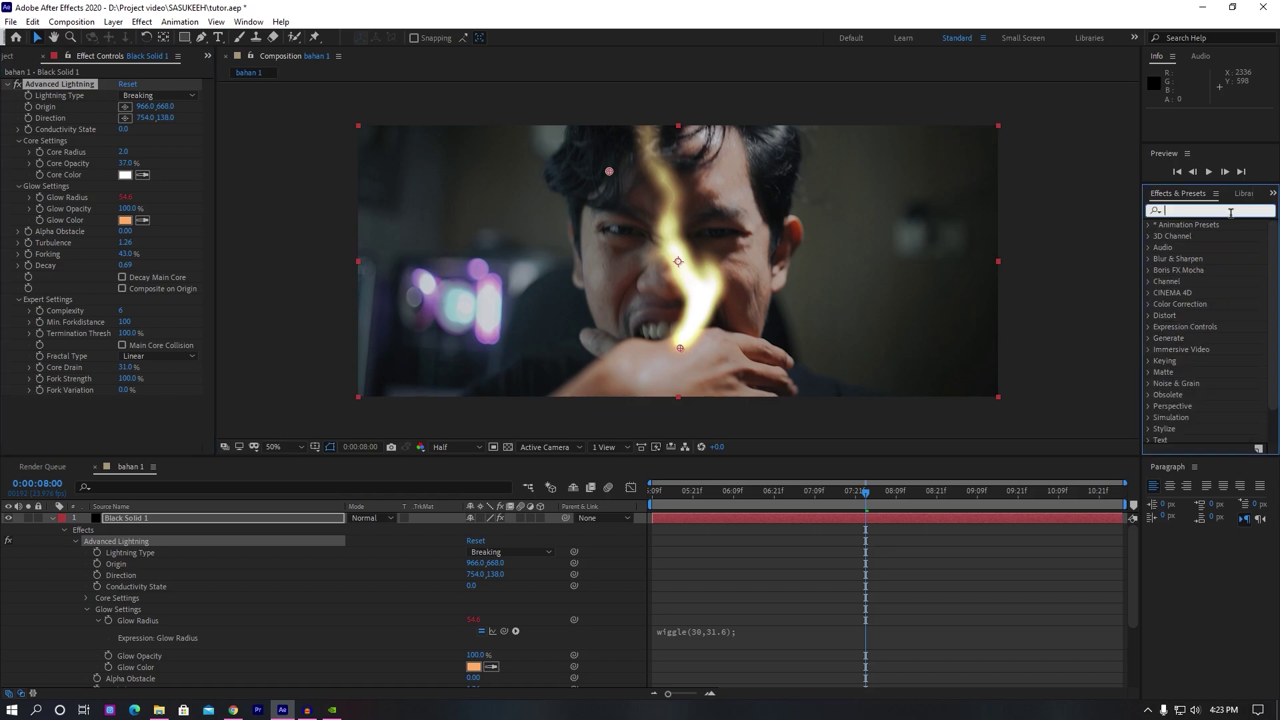
{"action": "type", "text": "gau"}
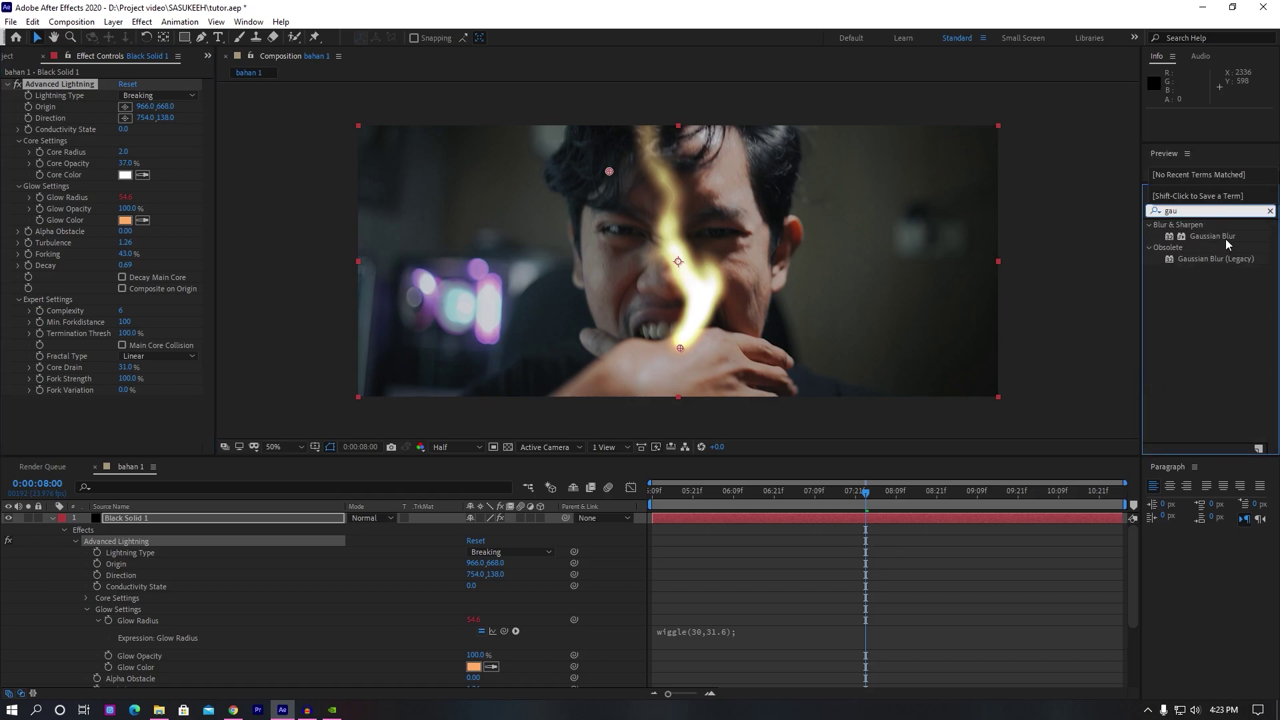
{"action": "left_click_drag", "start_coordinate": [1226, 238], "coordinate": [214, 519]}
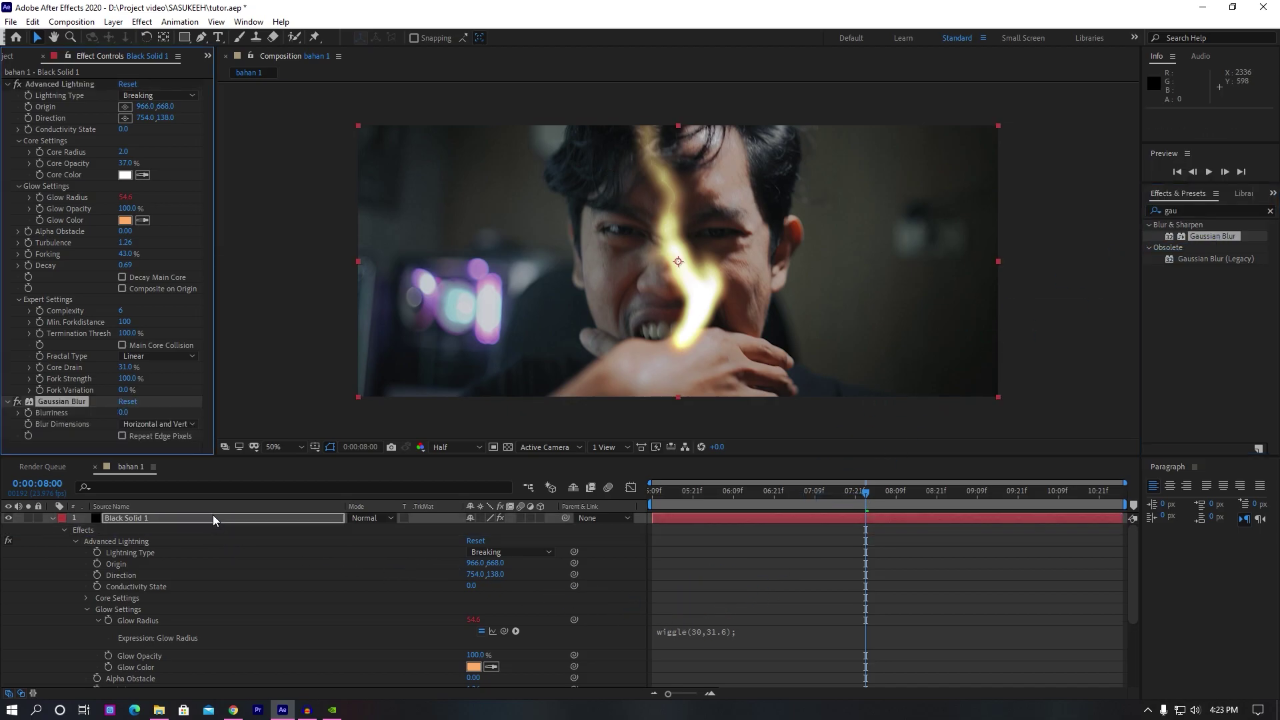
{"action": "left_click", "coordinate": [128, 413]}
{"action": "type", "text": "13"}
{"action": "key", "text": "Return"}
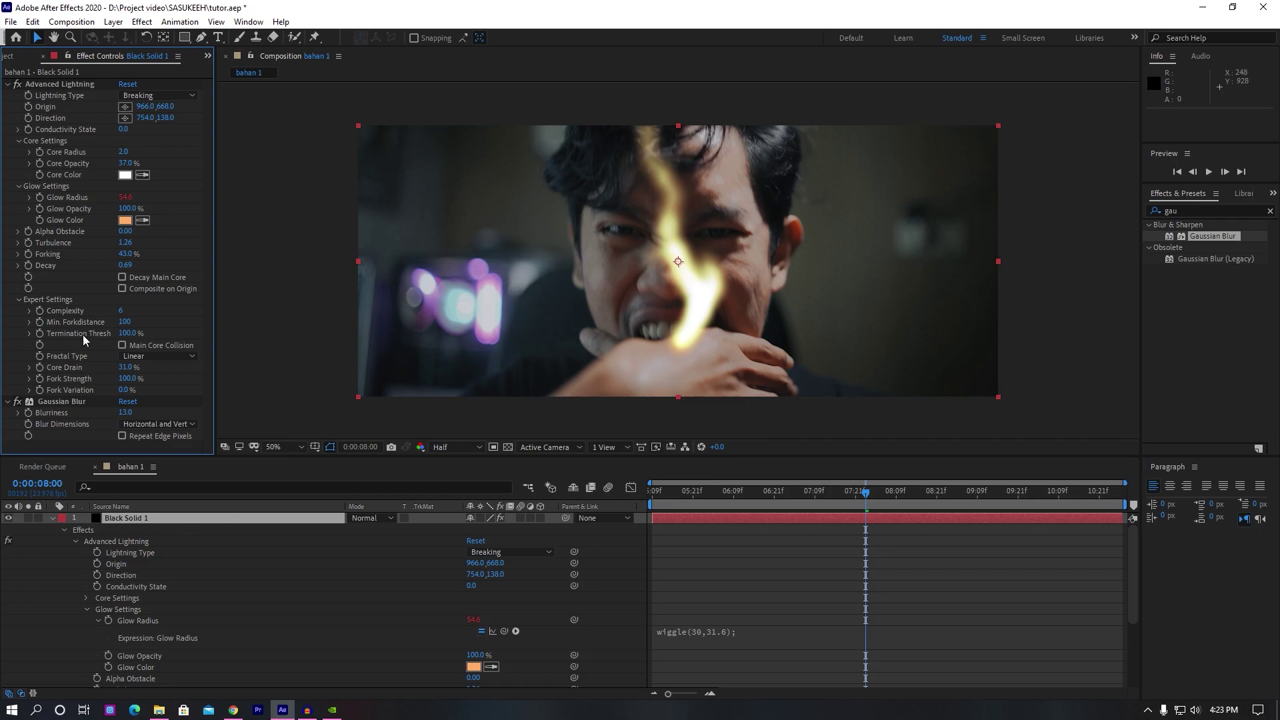
{"action": "left_click", "coordinate": [52, 518]}
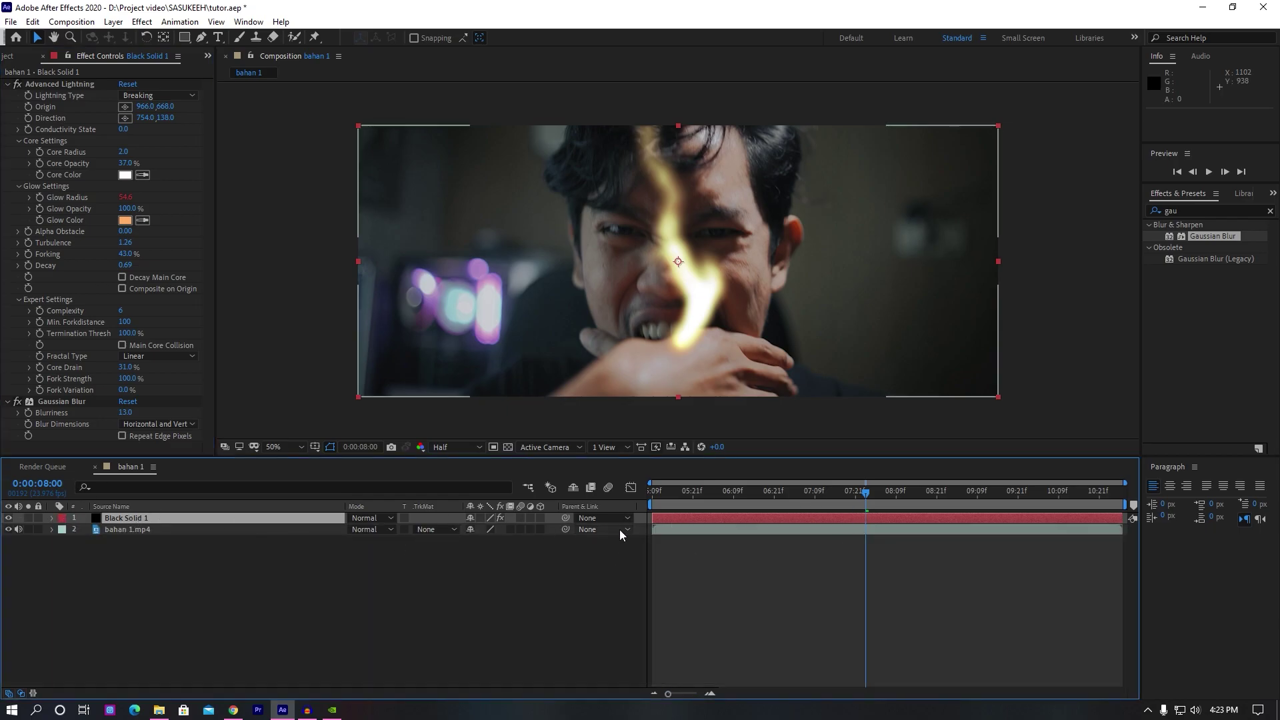
- Trim the lightning solid to start later and set its Origin near the hand
{"action": "mouse_move", "coordinate": [866, 498]}
{"action": "left_mouse_down"}
{"action": "mouse_move", "coordinate": [846, 500]}
{"action": "mouse_move", "coordinate": [870, 510]}
{"action": "left_mouse_up"}
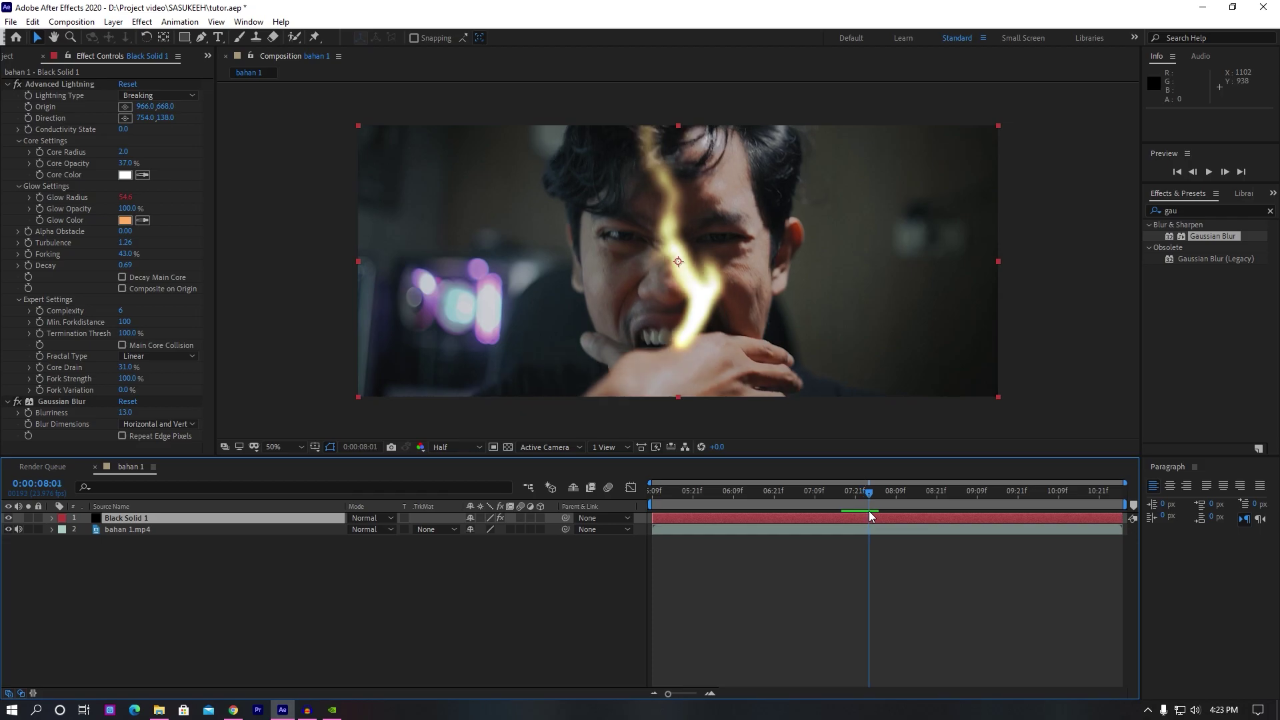
{"action": "left_click_drag", "start_coordinate": [653, 518], "coordinate": [870, 534]}
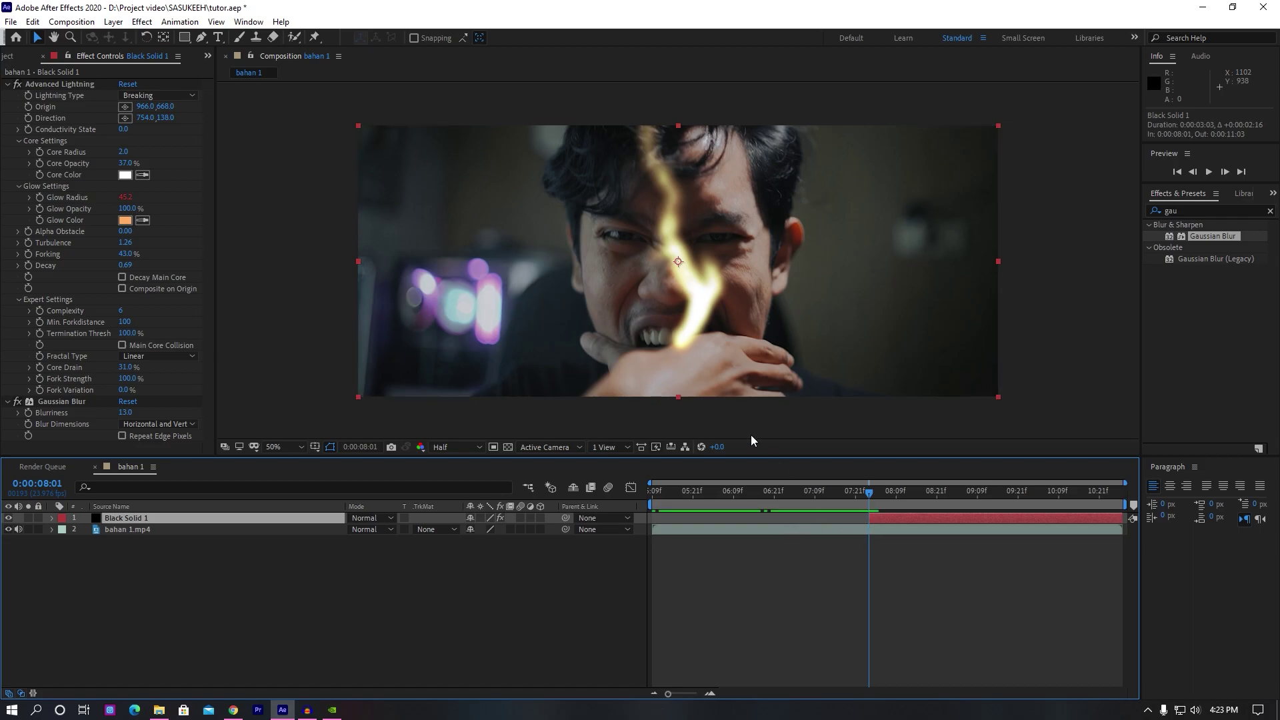
{"action": "left_click", "coordinate": [125, 107]}
{"action": "left_click", "coordinate": [679, 350]}
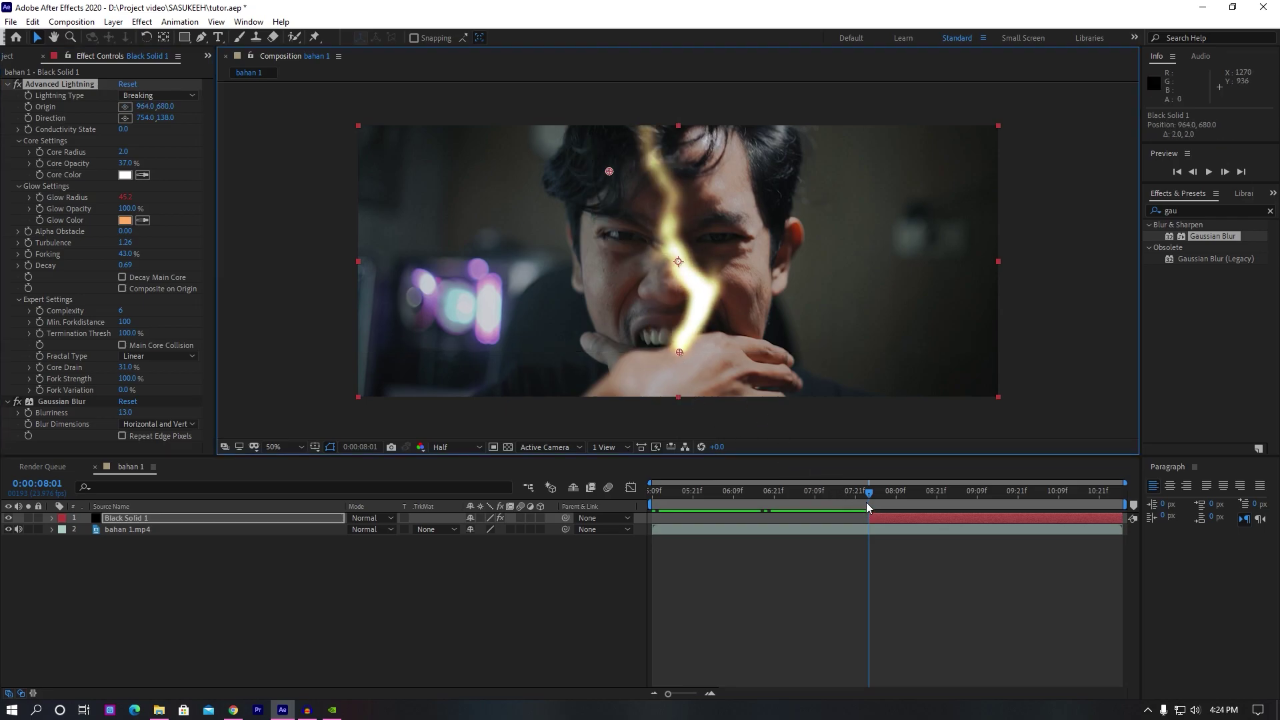
- Keyframe Conductivity State, raising it to 5 at a later frame so the bolt keeps changing
{"action": "mouse_move", "coordinate": [870, 495]}
{"action": "left_mouse_down"}
{"action": "mouse_move", "coordinate": [955, 502]}
{"action": "mouse_move", "coordinate": [949, 515]}
{"action": "mouse_move", "coordinate": [874, 512]}
{"action": "left_mouse_up"}
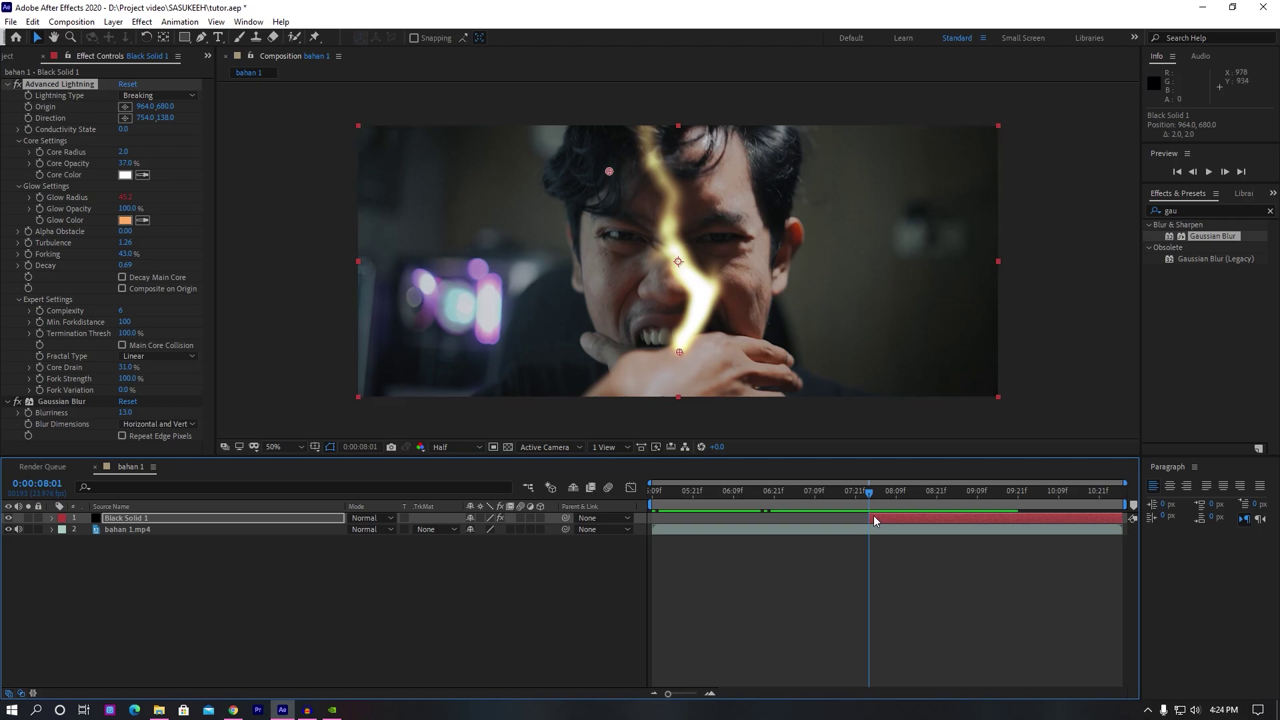
{"action": "left_click", "coordinate": [28, 129]}
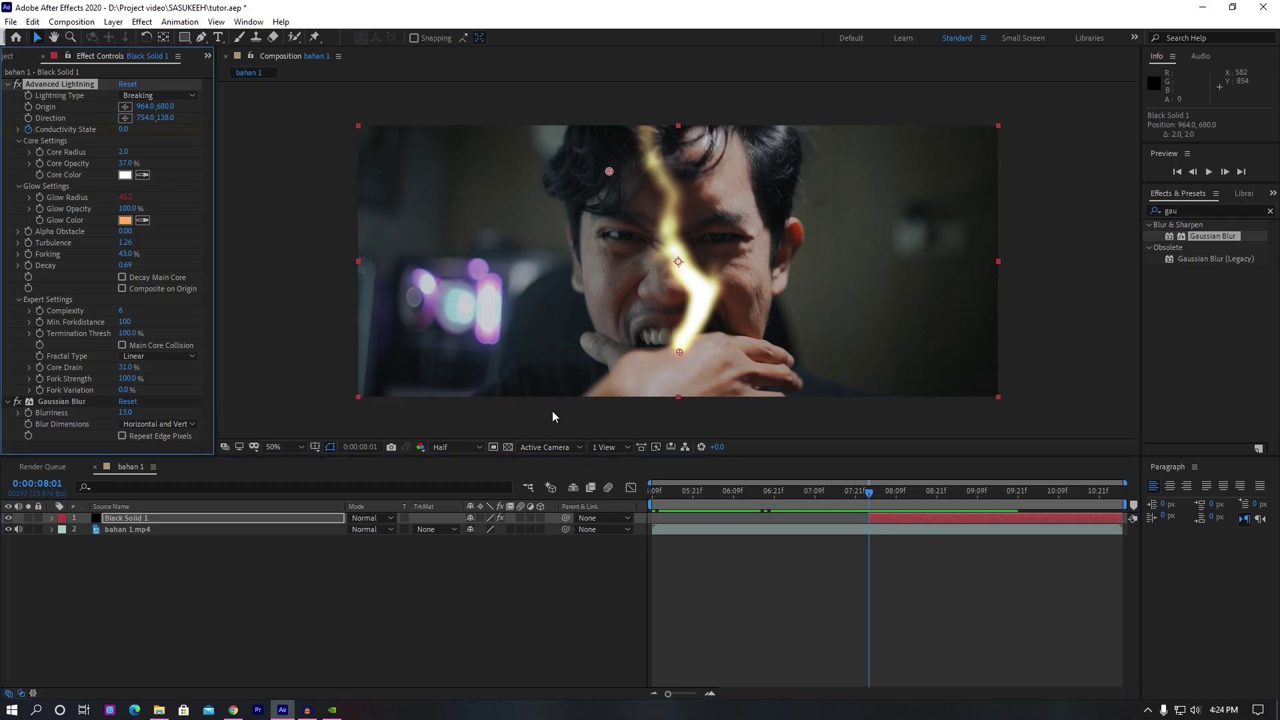
{"action": "left_click_drag", "start_coordinate": [867, 492], "coordinate": [1118, 507]}
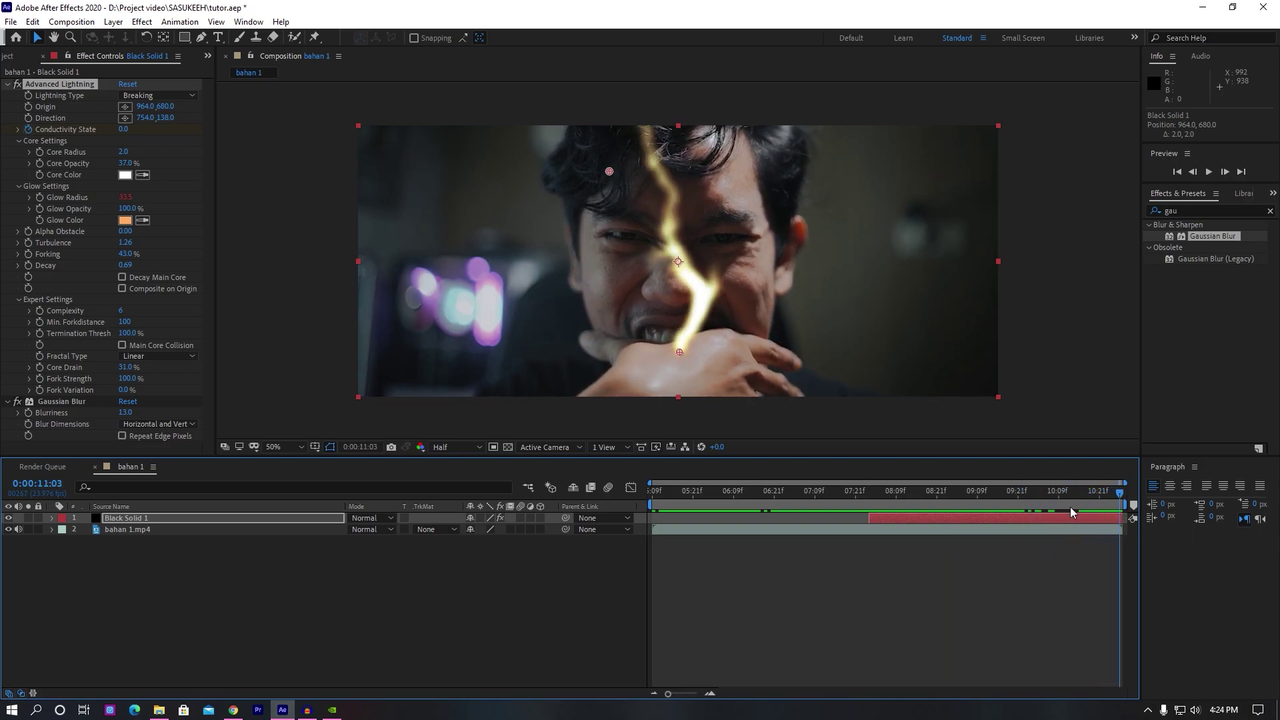
{"action": "left_click", "coordinate": [123, 130]}
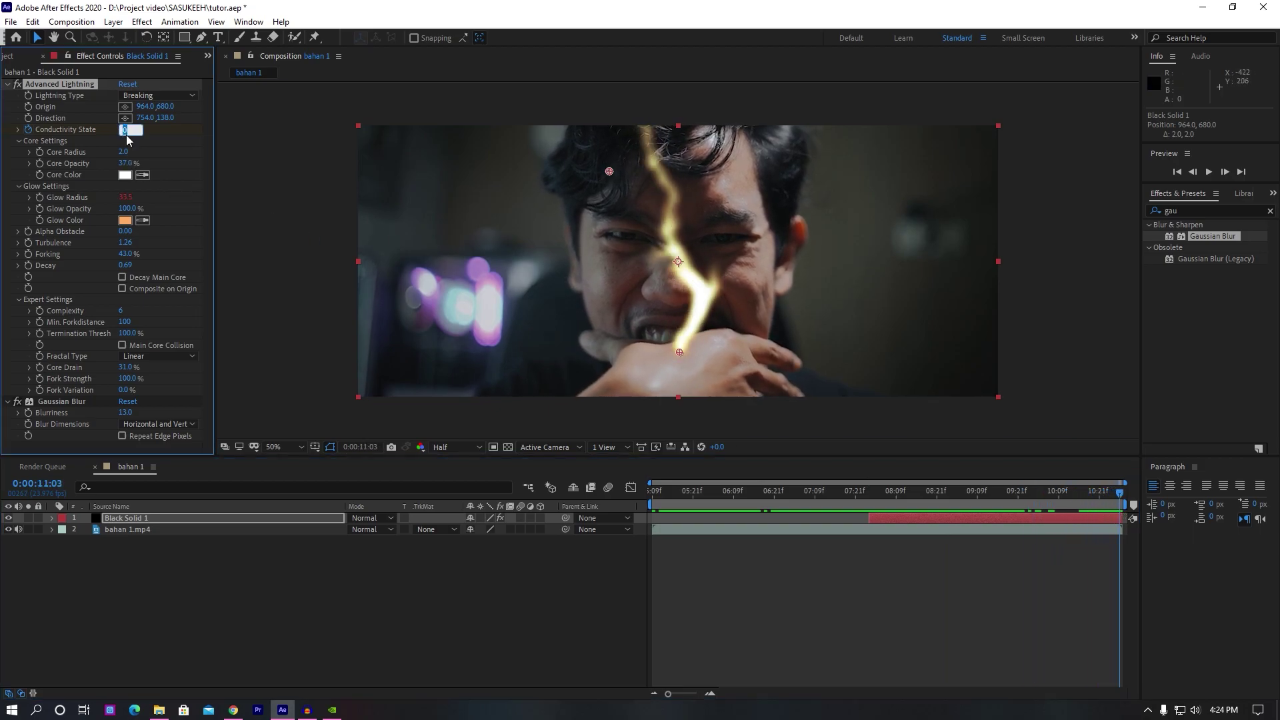
{"action": "type", "text": "5"}
{"action": "key", "text": "Return"}
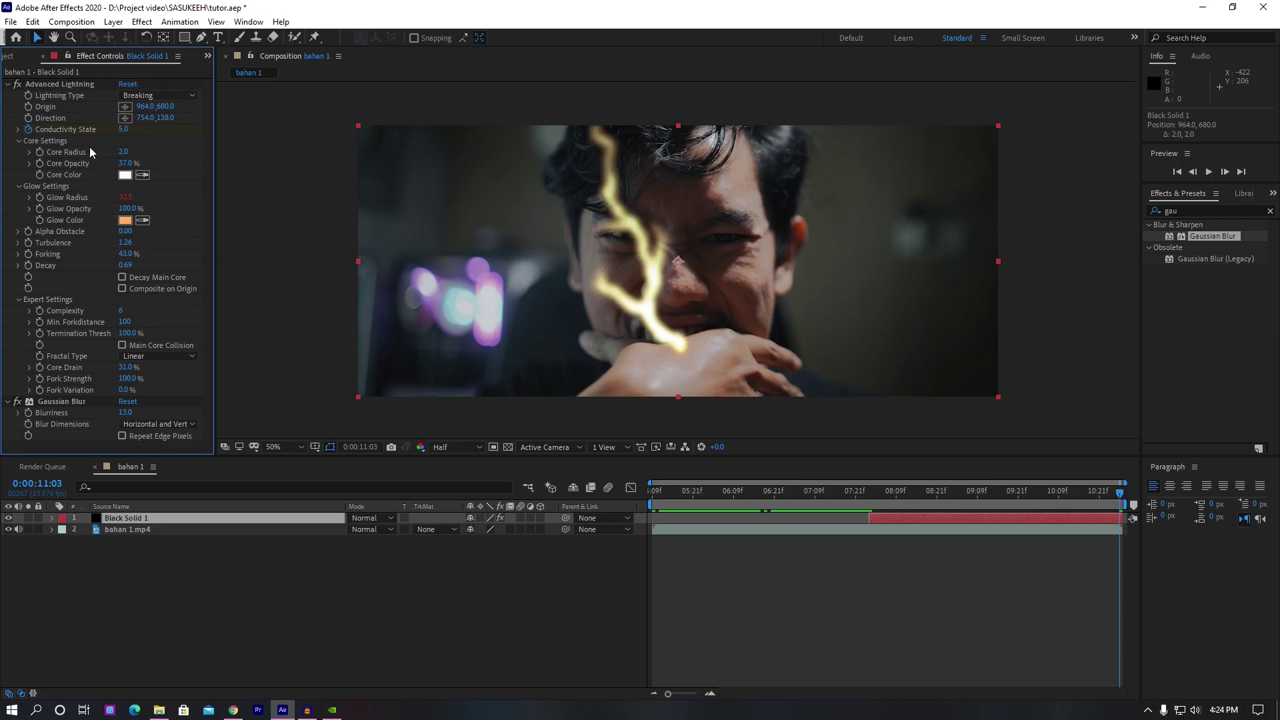
{"action": "mouse_move", "coordinate": [872, 496]}
{"action": "left_mouse_down"}
{"action": "mouse_move", "coordinate": [1027, 510]}
{"action": "mouse_move", "coordinate": [892, 503]}
{"action": "left_mouse_up"}
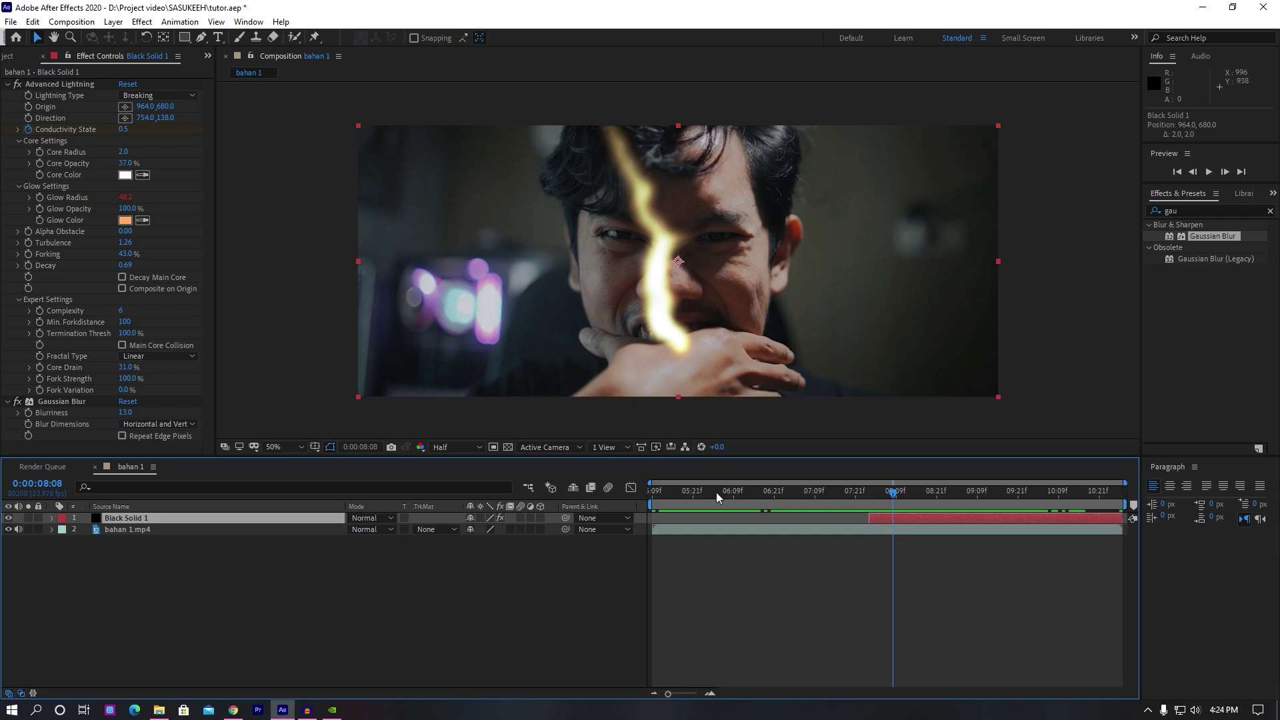
- Duplicate the lightning layer, offset the copy one frame, and aim its Direction point left
{"action": "left_click", "coordinate": [198, 589]}
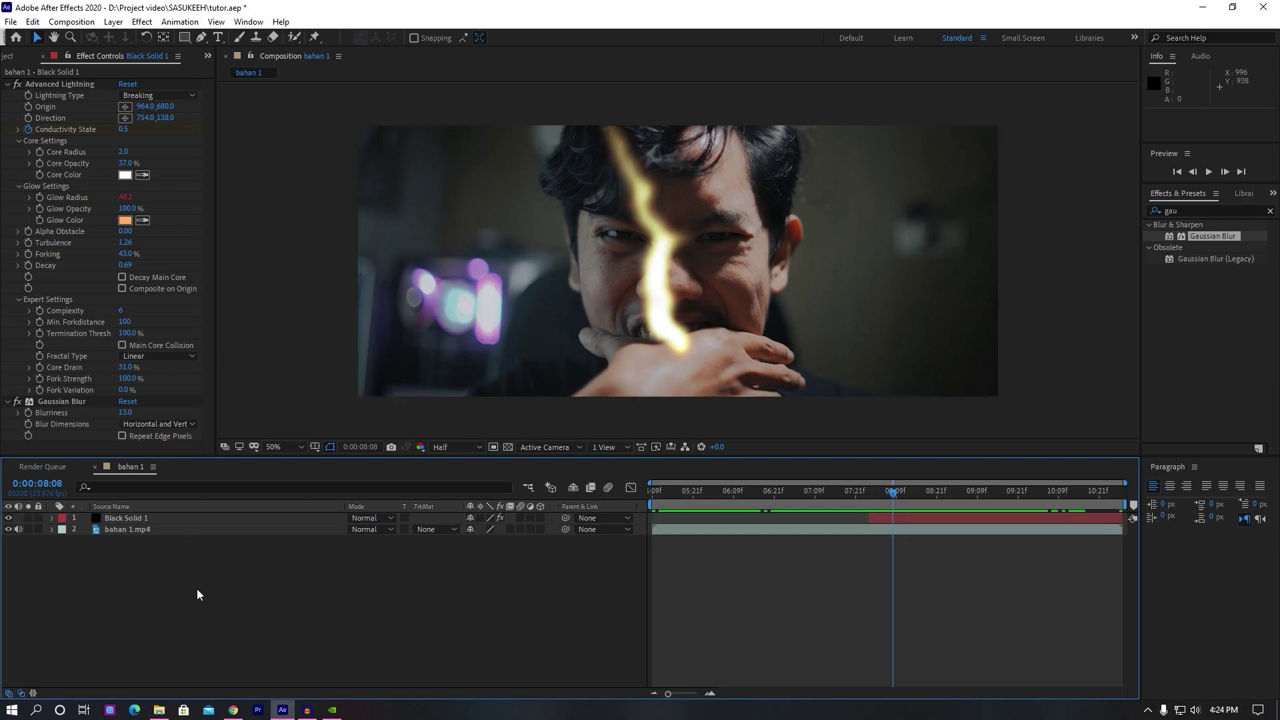
{"action": "left_click", "coordinate": [121, 519]}
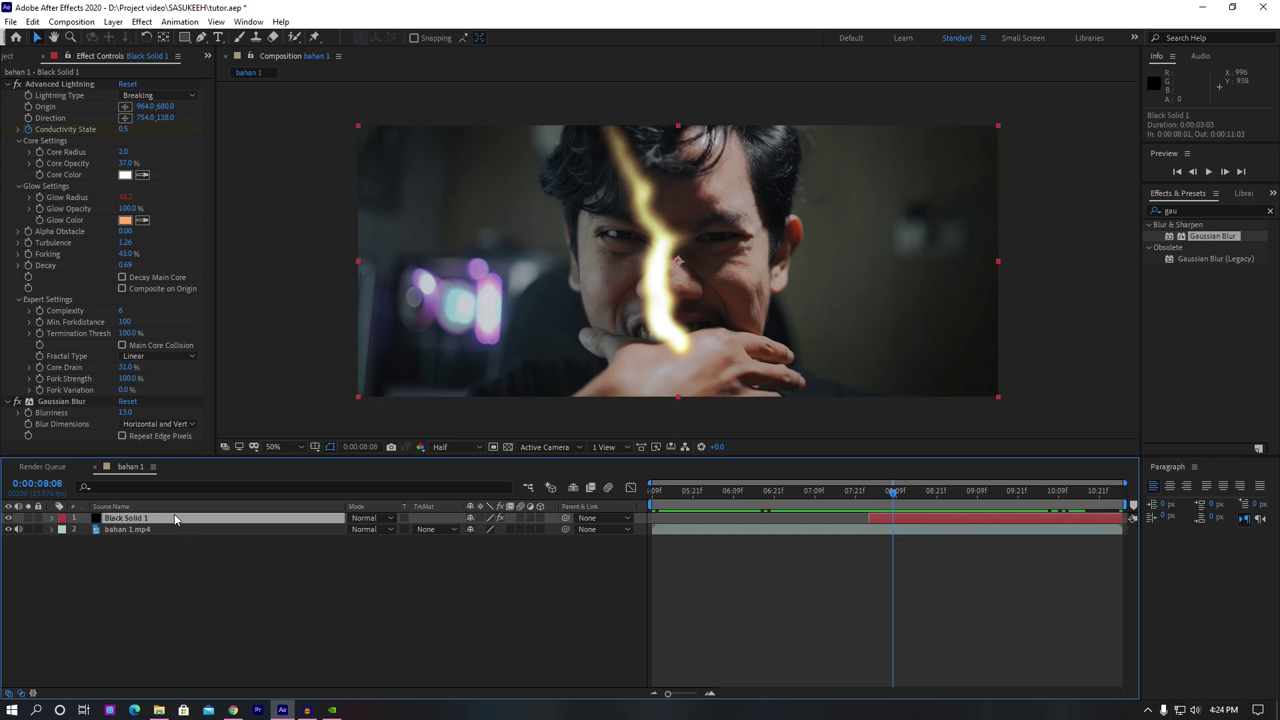
{"action": "key", "text": "ctrl+d"}
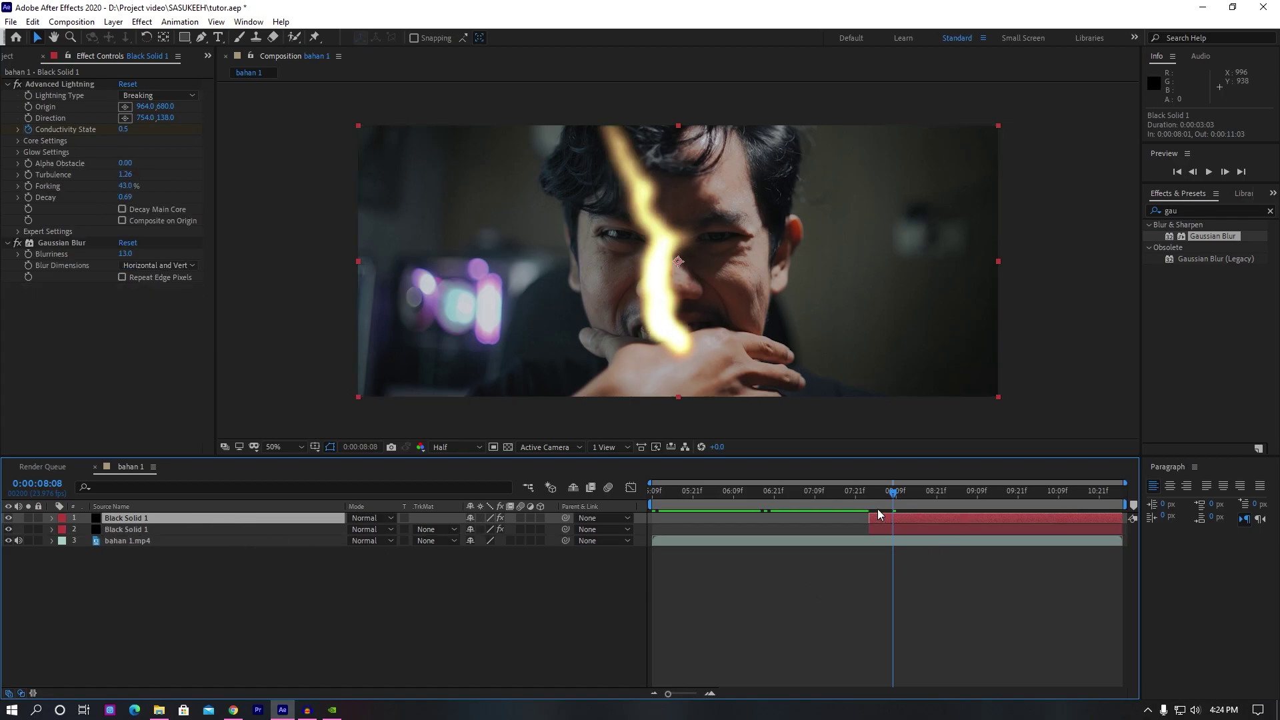
{"action": "left_click_drag", "start_coordinate": [875, 517], "coordinate": [878, 515]}
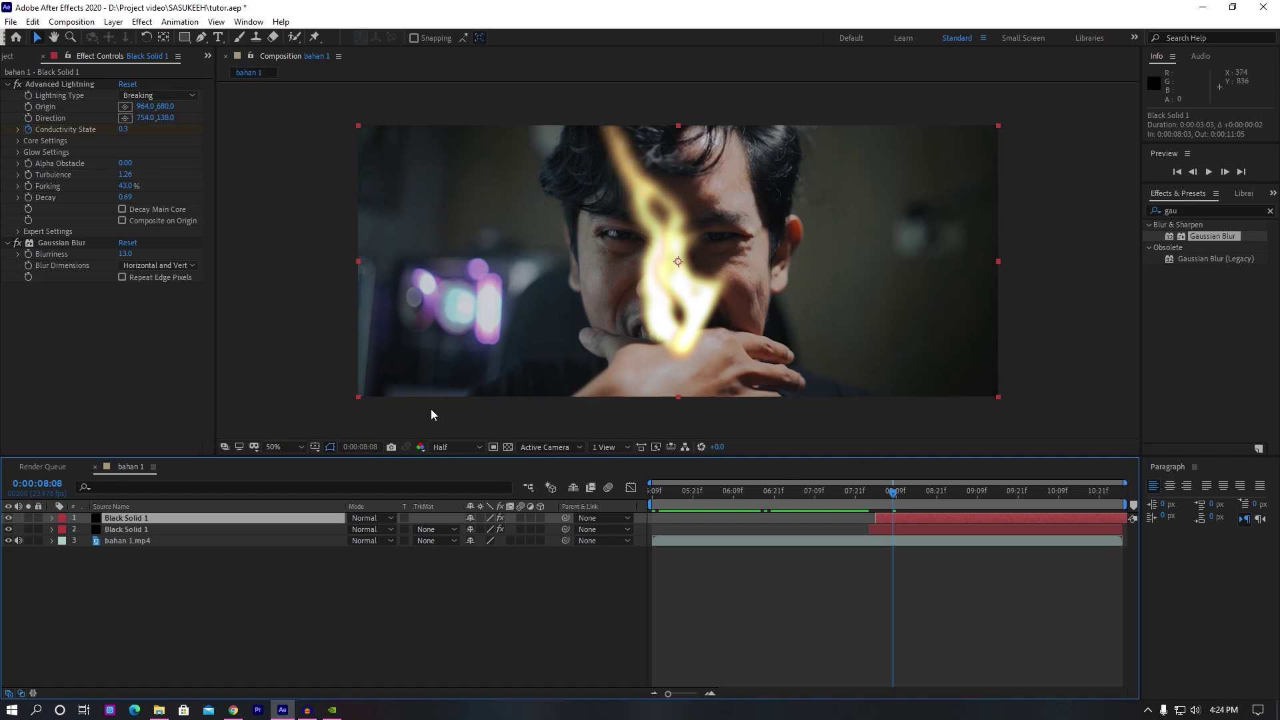
{"action": "left_click", "coordinate": [125, 117]}
{"action": "left_click", "coordinate": [387, 176]}
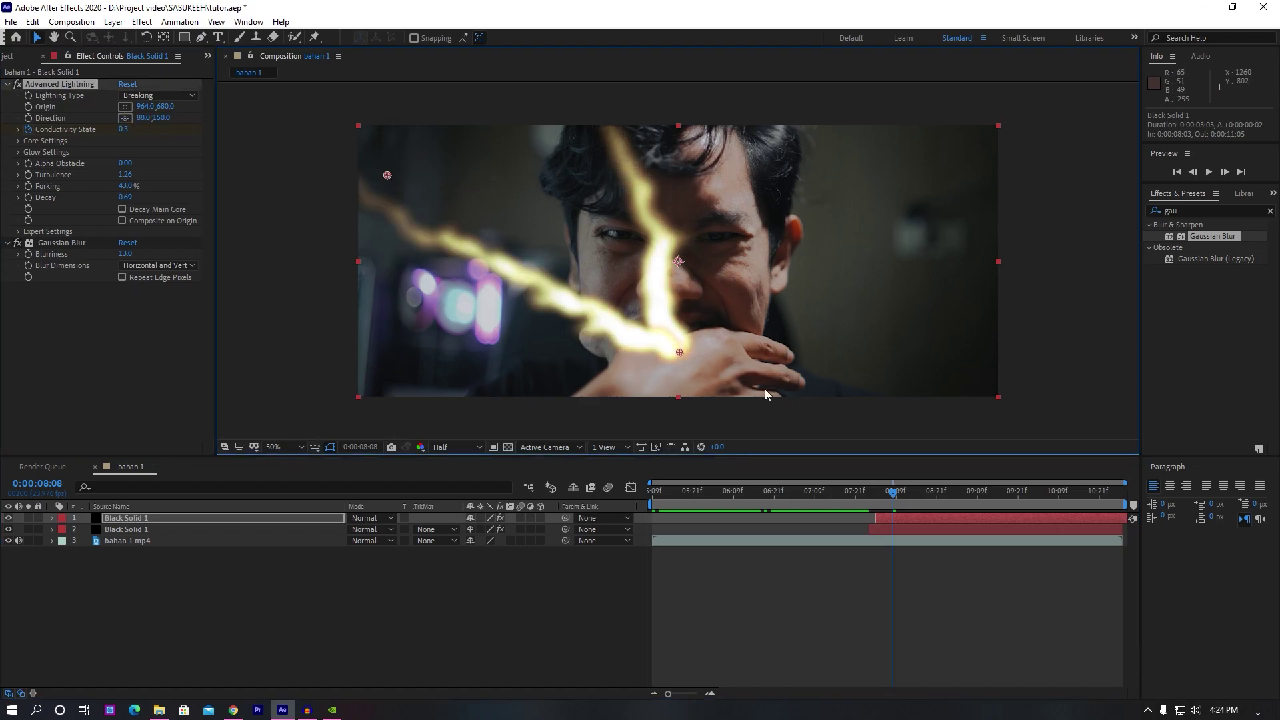
{"action": "left_click_drag", "start_coordinate": [387, 175], "coordinate": [438, 183]}
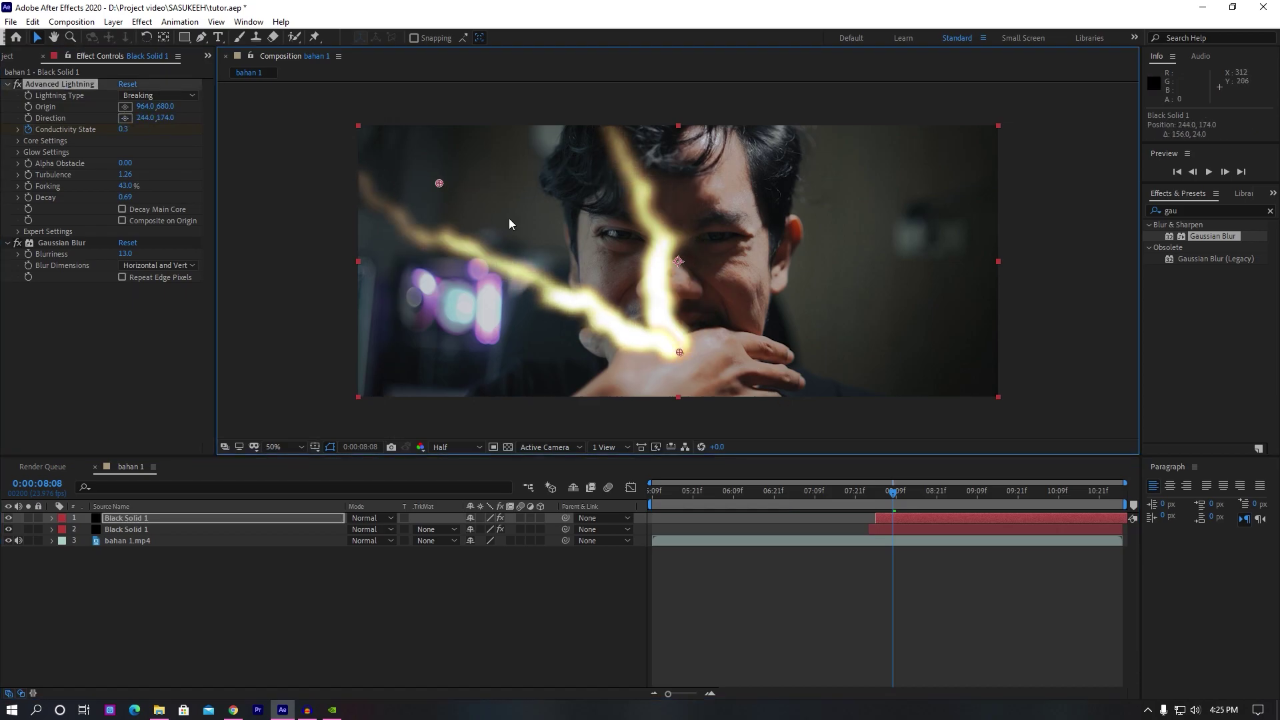
{"action": "mouse_move", "coordinate": [872, 490]}
{"action": "left_mouse_down"}
{"action": "mouse_move", "coordinate": [1025, 504]}
{"action": "mouse_move", "coordinate": [956, 505]}
{"action": "left_mouse_up"}
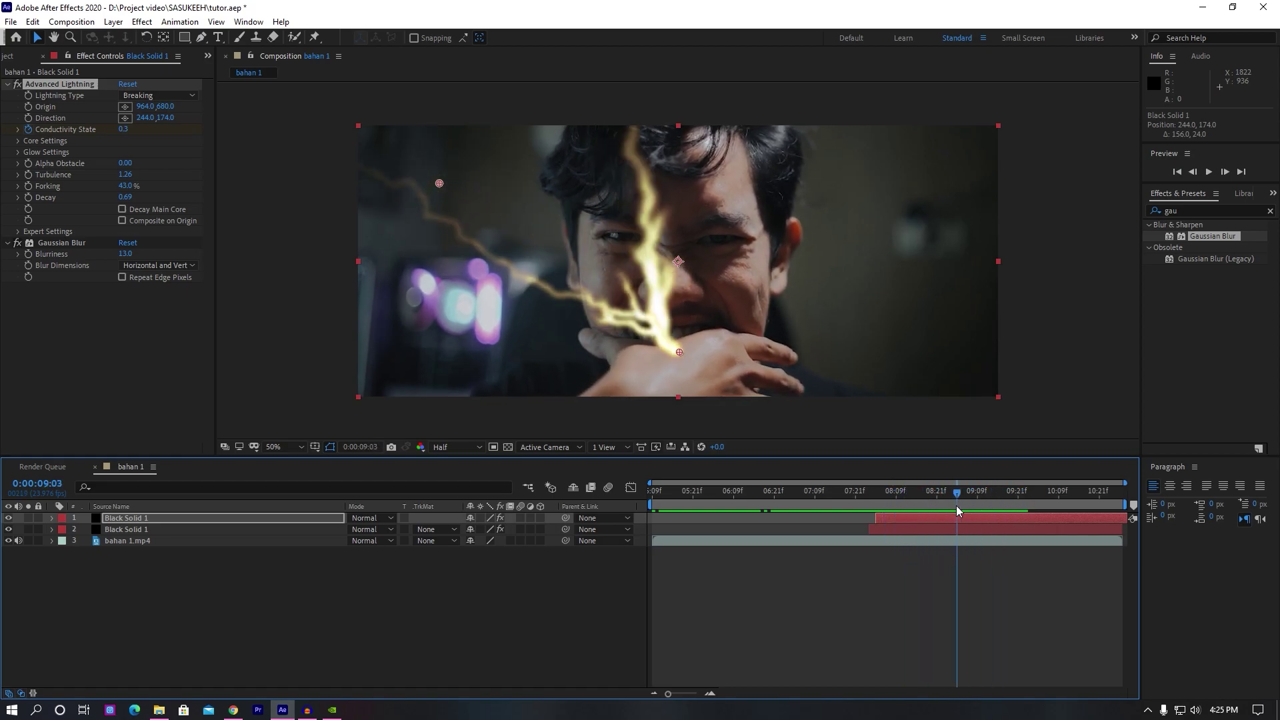
- Set both lightning layers' blend Mode to Add
{"action": "left_click", "coordinate": [363, 518]}
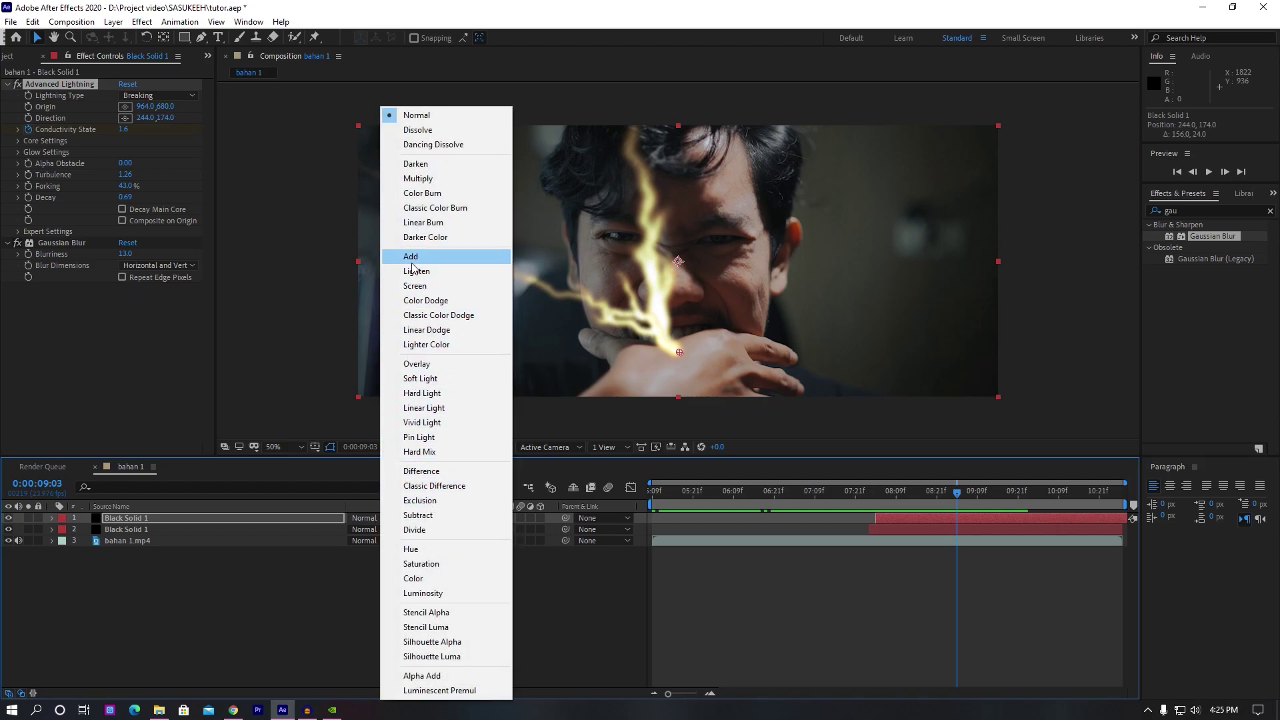
{"action": "left_click", "coordinate": [411, 256]}
{"action": "left_click", "coordinate": [379, 531]}
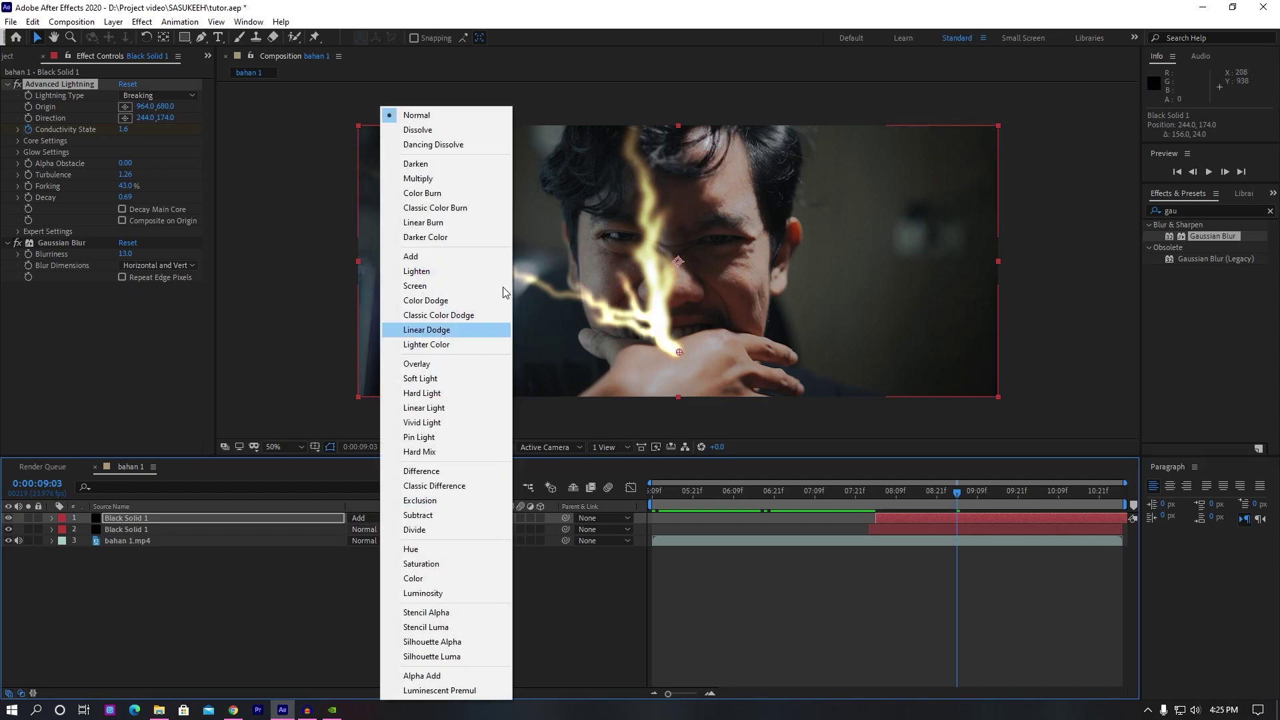
{"action": "left_click", "coordinate": [440, 256]}
{"action": "mouse_move", "coordinate": [917, 499]}
{"action": "left_mouse_down"}
{"action": "mouse_move", "coordinate": [974, 499]}
{"action": "mouse_move", "coordinate": [936, 513]}
{"action": "mouse_move", "coordinate": [947, 514]}
{"action": "left_mouse_up"}
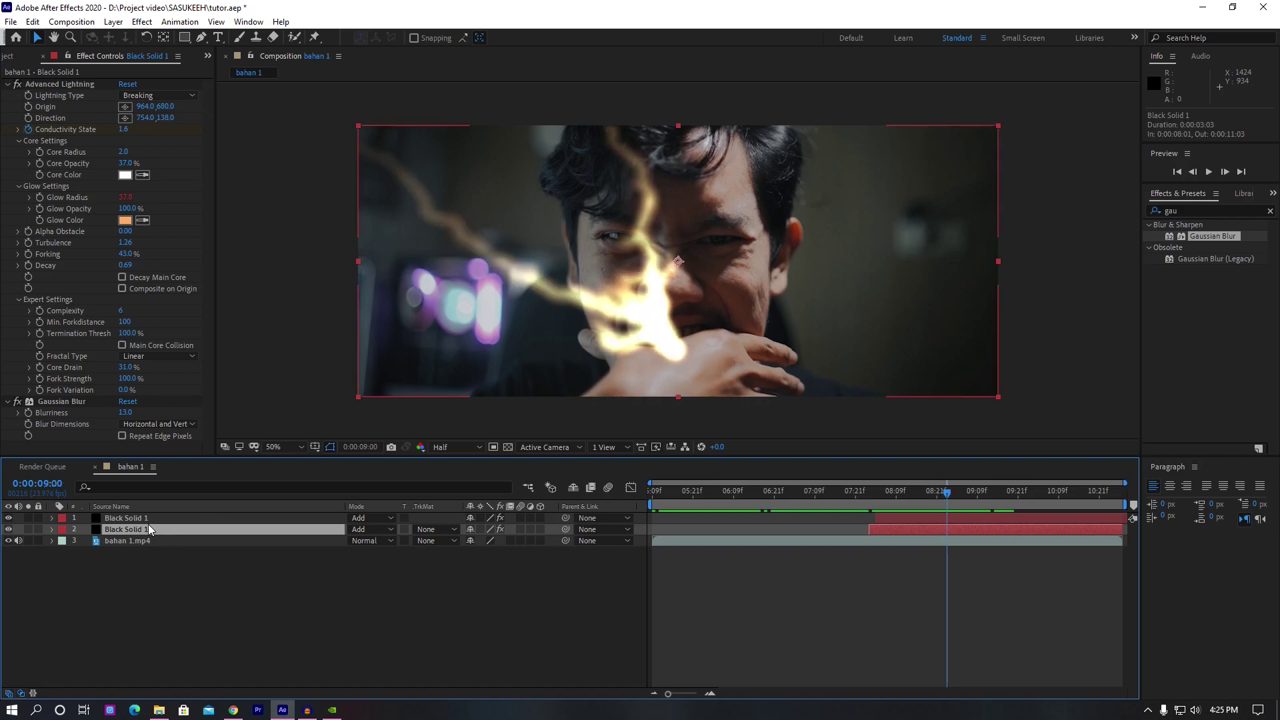
- Duplicate the bolt as a Two-Way Strike from the hand (1012, 668) toward the top-right (1864, -14)
{"action": "key", "text": "ctrl+d"}
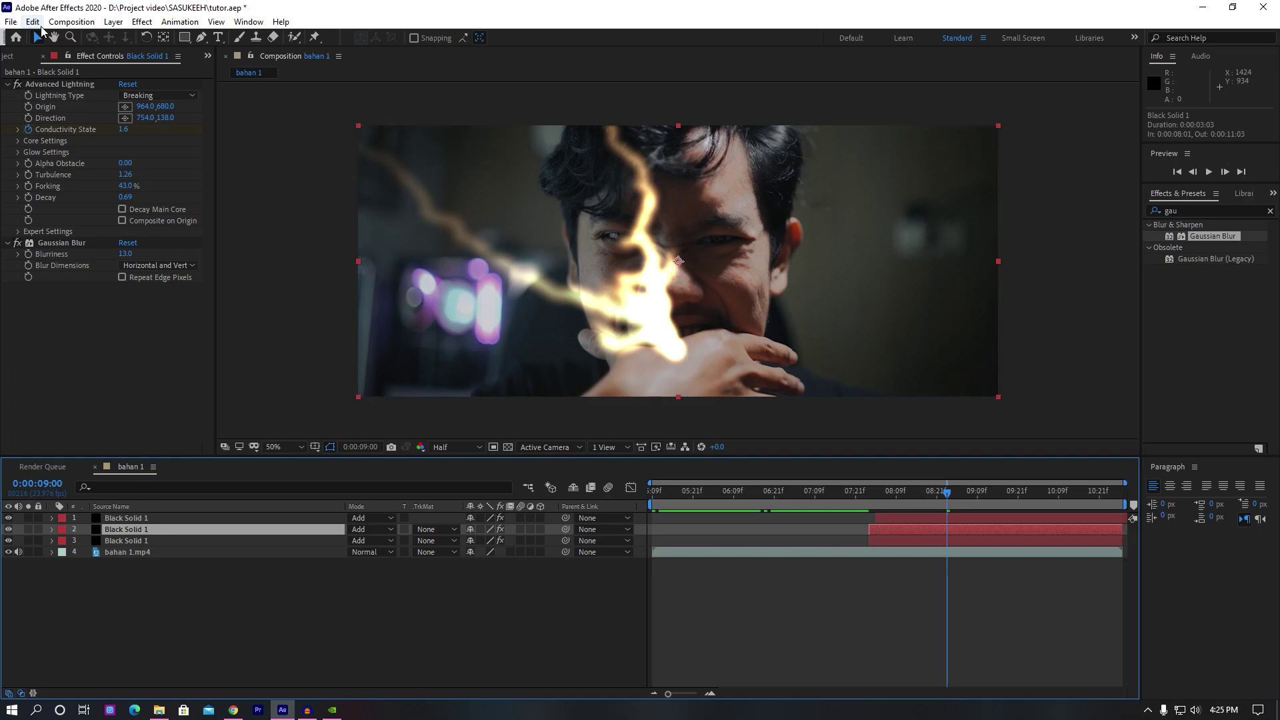
{"action": "left_click", "coordinate": [144, 98]}
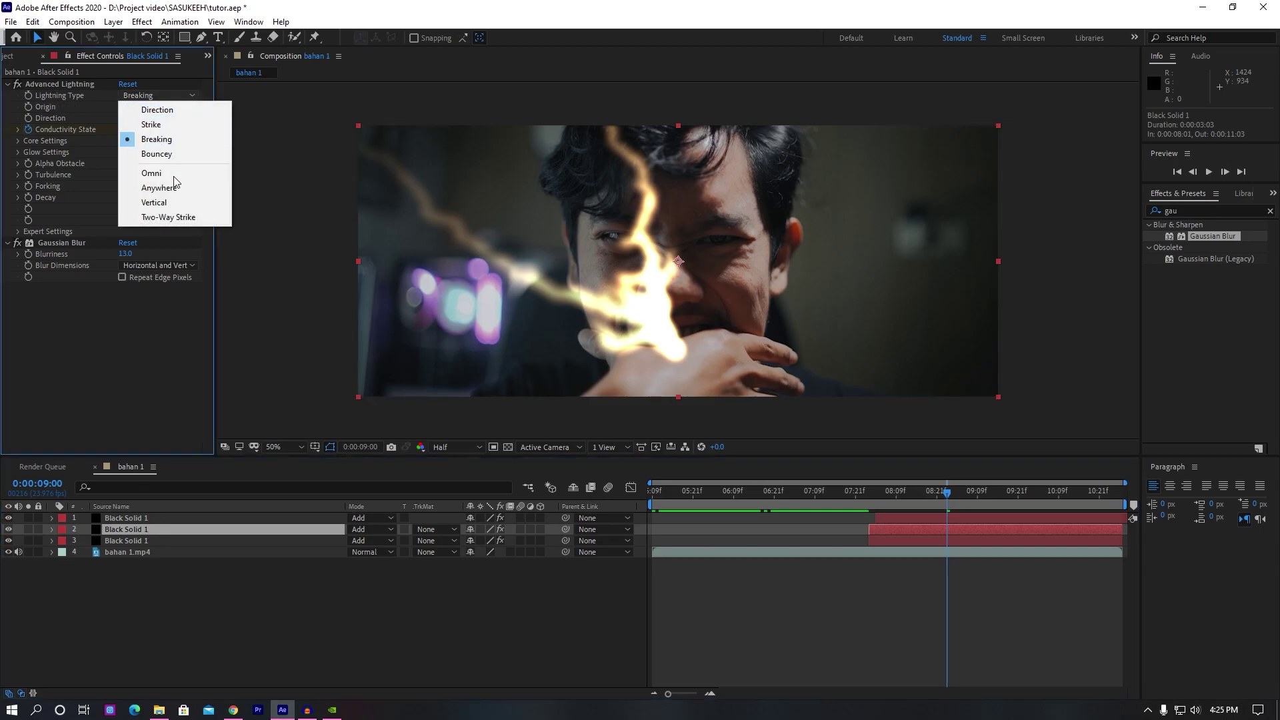
{"action": "left_click", "coordinate": [175, 217]}
{"action": "mouse_move", "coordinate": [619, 181]}
{"action": "left_mouse_down"}
{"action": "mouse_move", "coordinate": [1010, 111]}
{"action": "mouse_move", "coordinate": [981, 120]}
{"action": "left_mouse_up"}
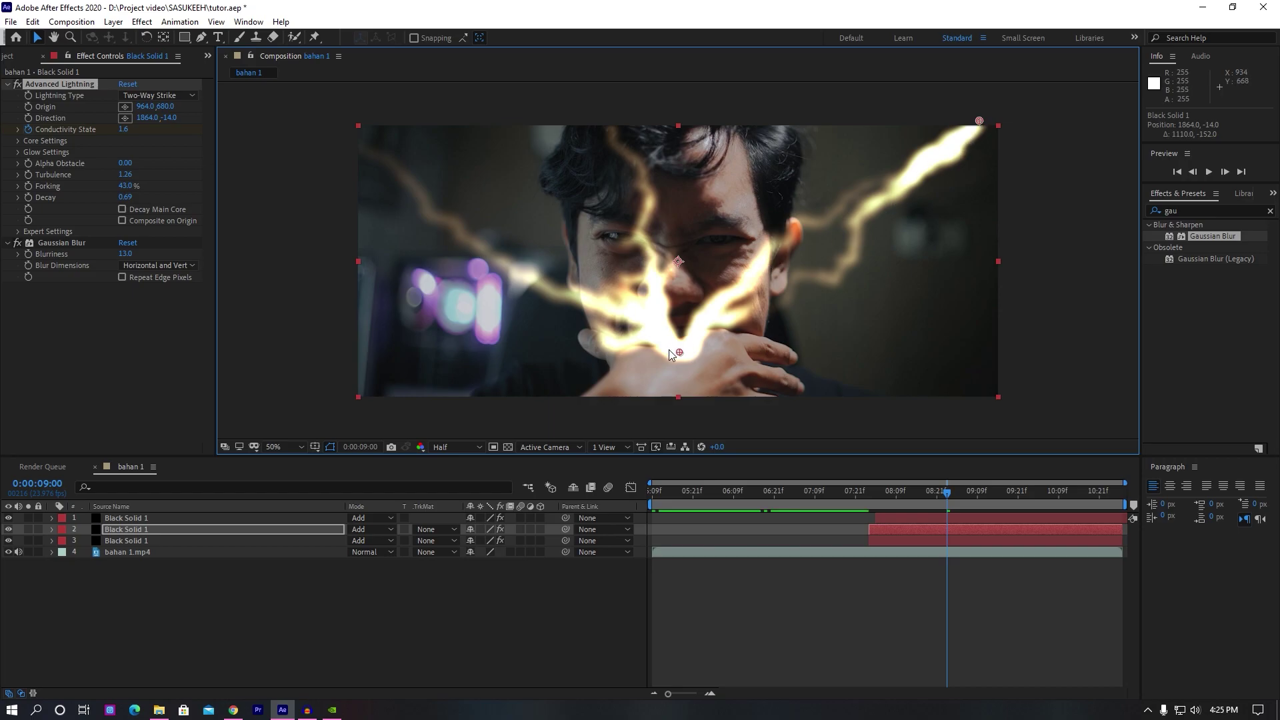
{"action": "left_click_drag", "start_coordinate": [680, 352], "coordinate": [695, 350]}
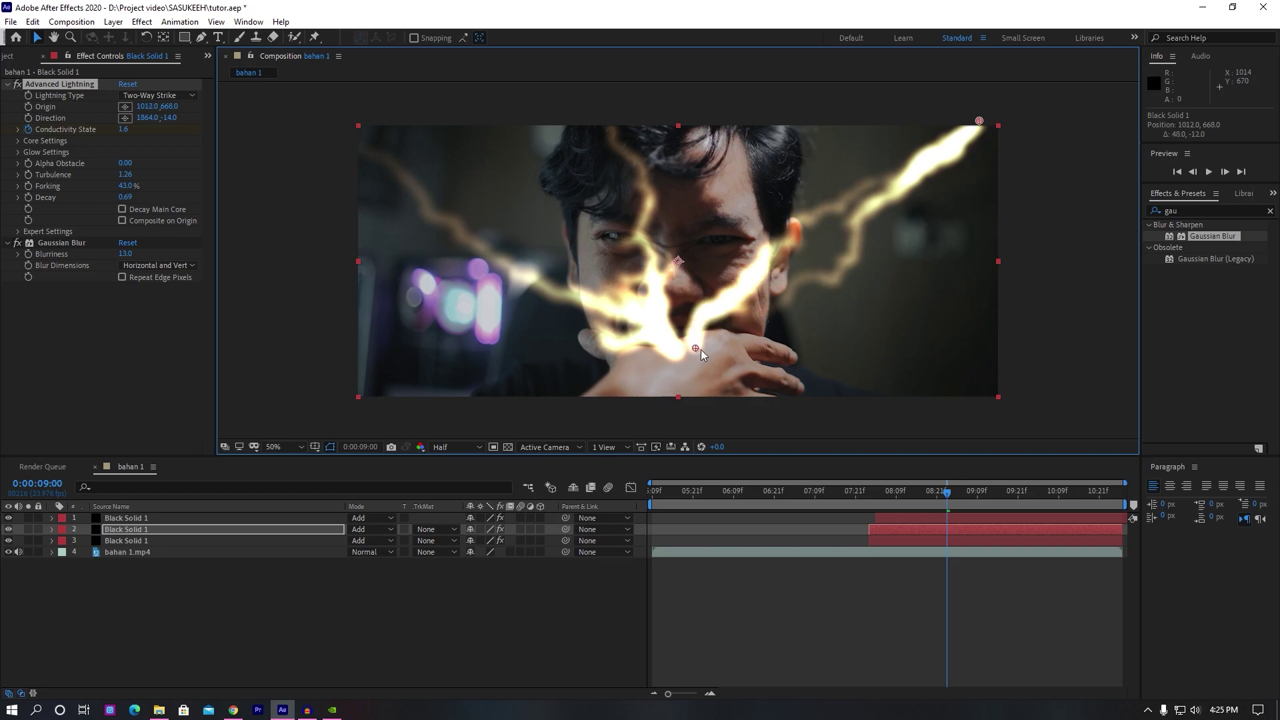
{"action": "mouse_move", "coordinate": [870, 490]}
{"action": "left_mouse_down"}
{"action": "mouse_move", "coordinate": [976, 492]}
{"action": "mouse_move", "coordinate": [926, 494]}
{"action": "left_mouse_up"}
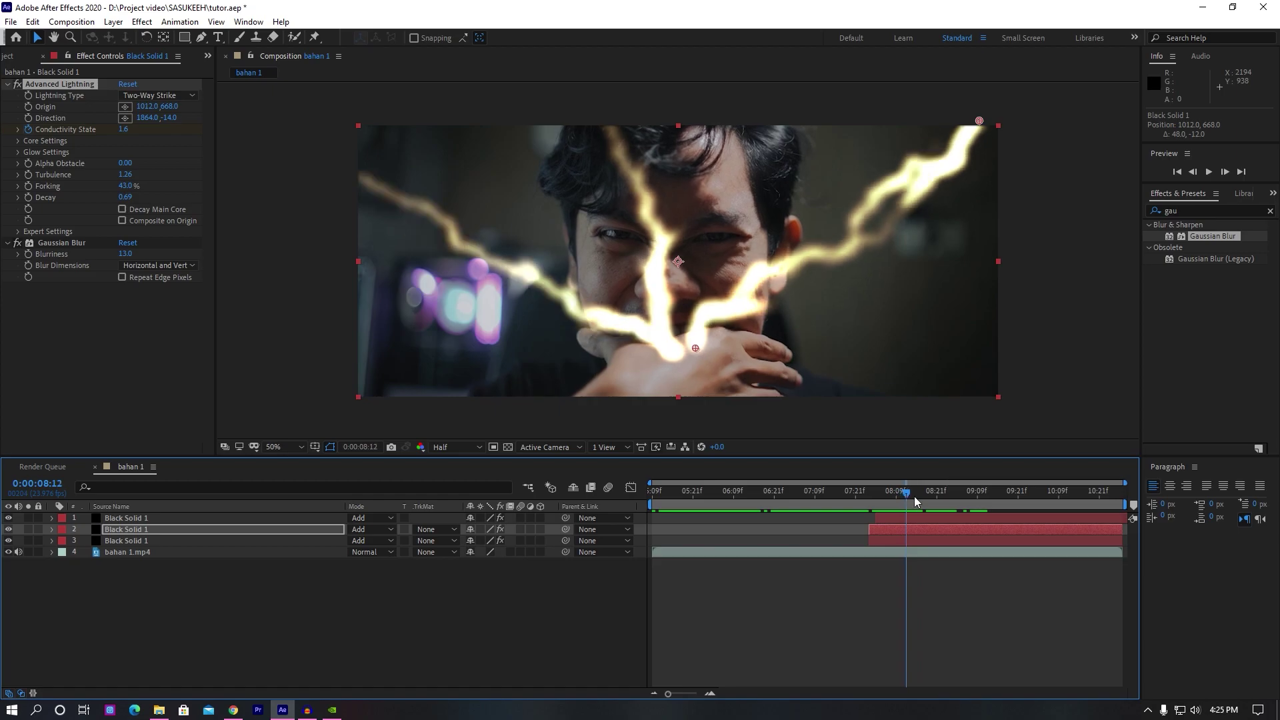
- Create a new black solid and apply the Lens Flare effect to it
{"action": "left_click", "coordinate": [177, 599]}
{"action": "right_click", "coordinate": [166, 591]}
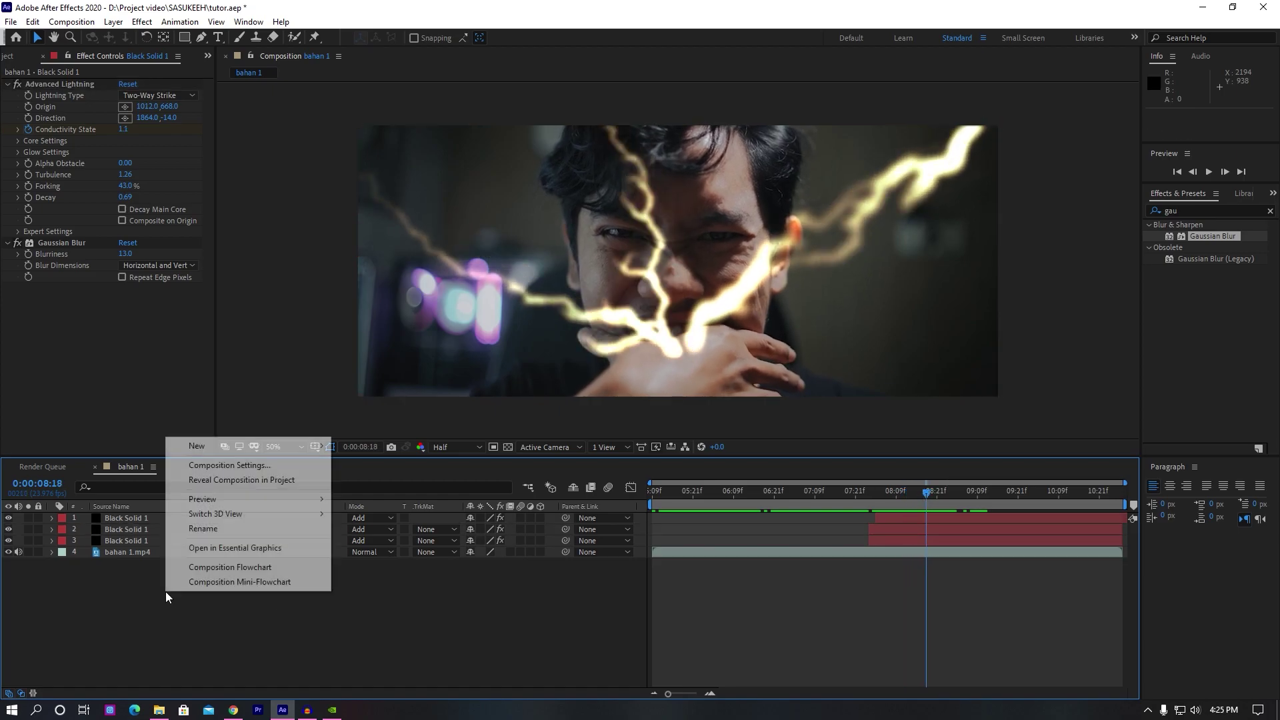
{"action": "mouse_move", "coordinate": [204, 442]}
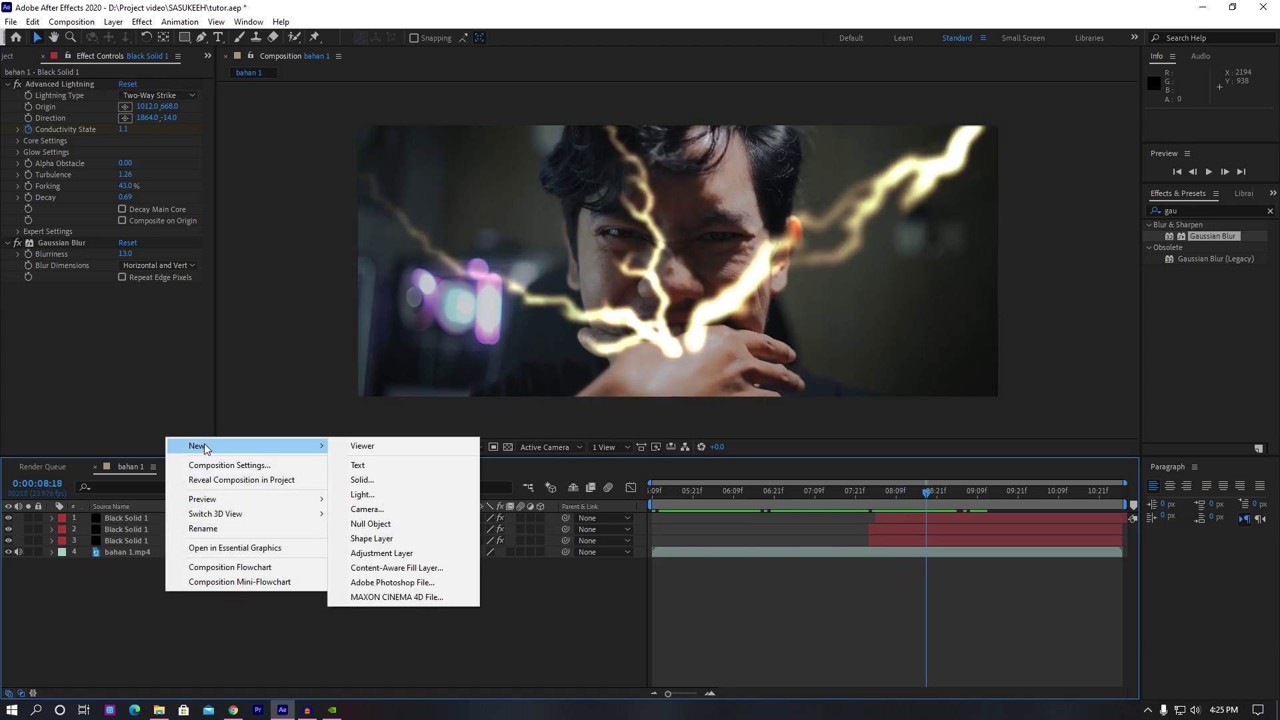
{"action": "left_click", "coordinate": [366, 479]}
{"action": "left_click", "coordinate": [687, 474]}
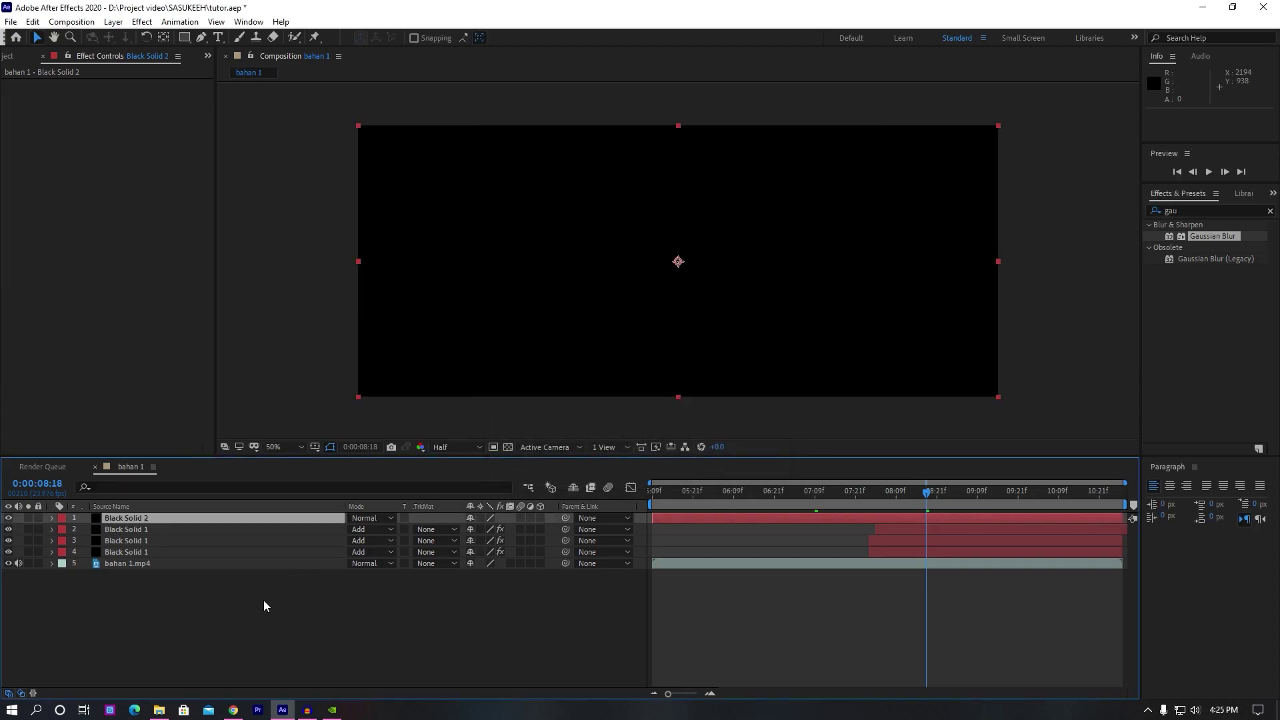
{"action": "left_click", "coordinate": [1270, 211]}
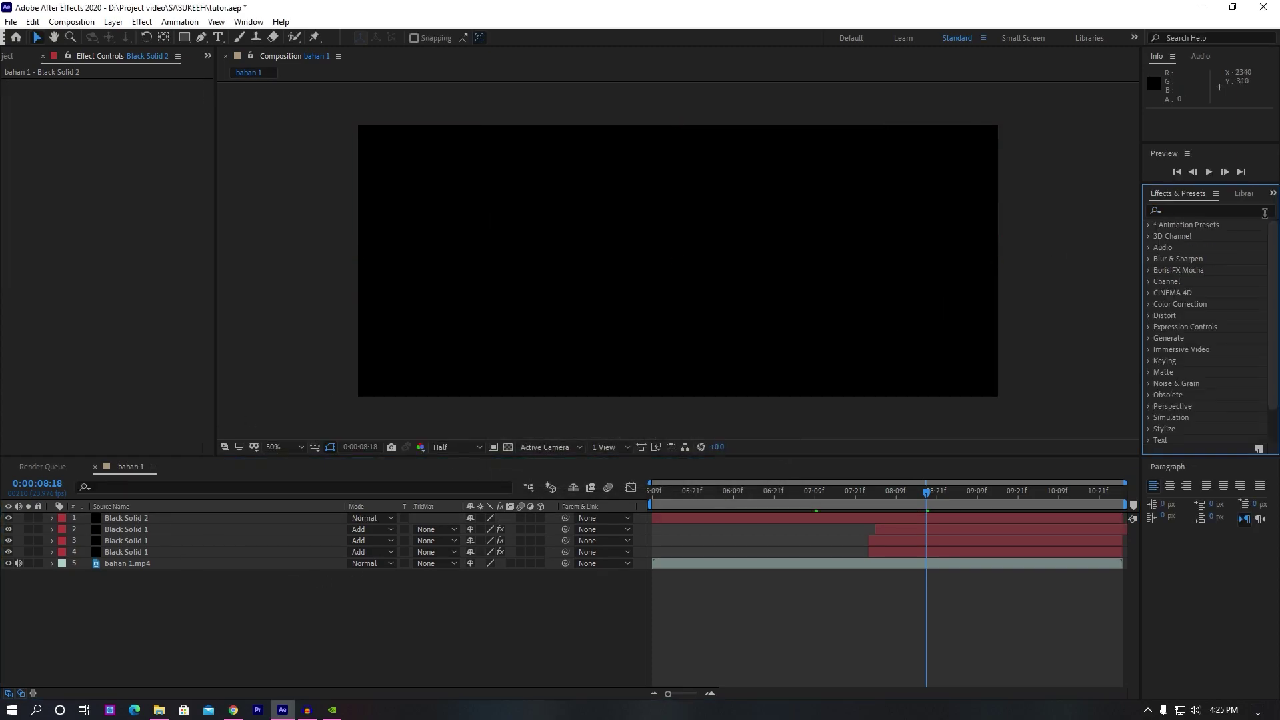
{"action": "left_click", "coordinate": [1219, 212]}
{"action": "type", "text": "lens"}
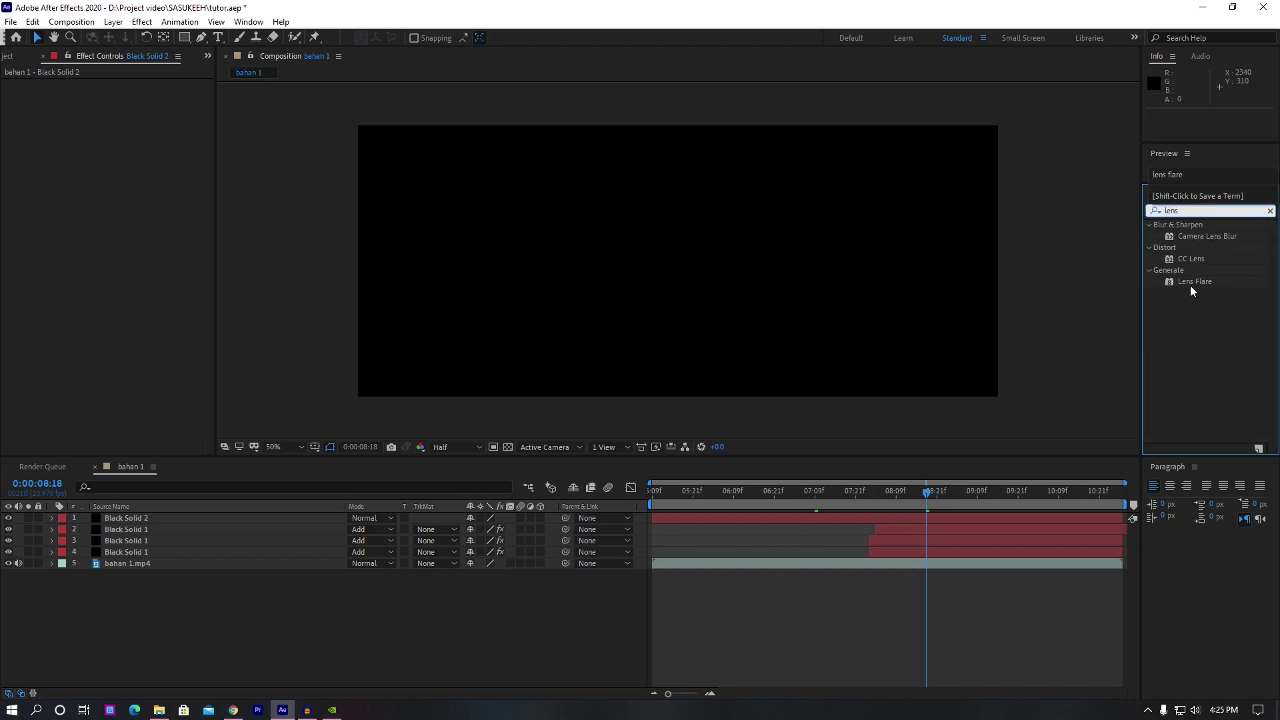
{"action": "left_click_drag", "start_coordinate": [1190, 282], "coordinate": [139, 519]}
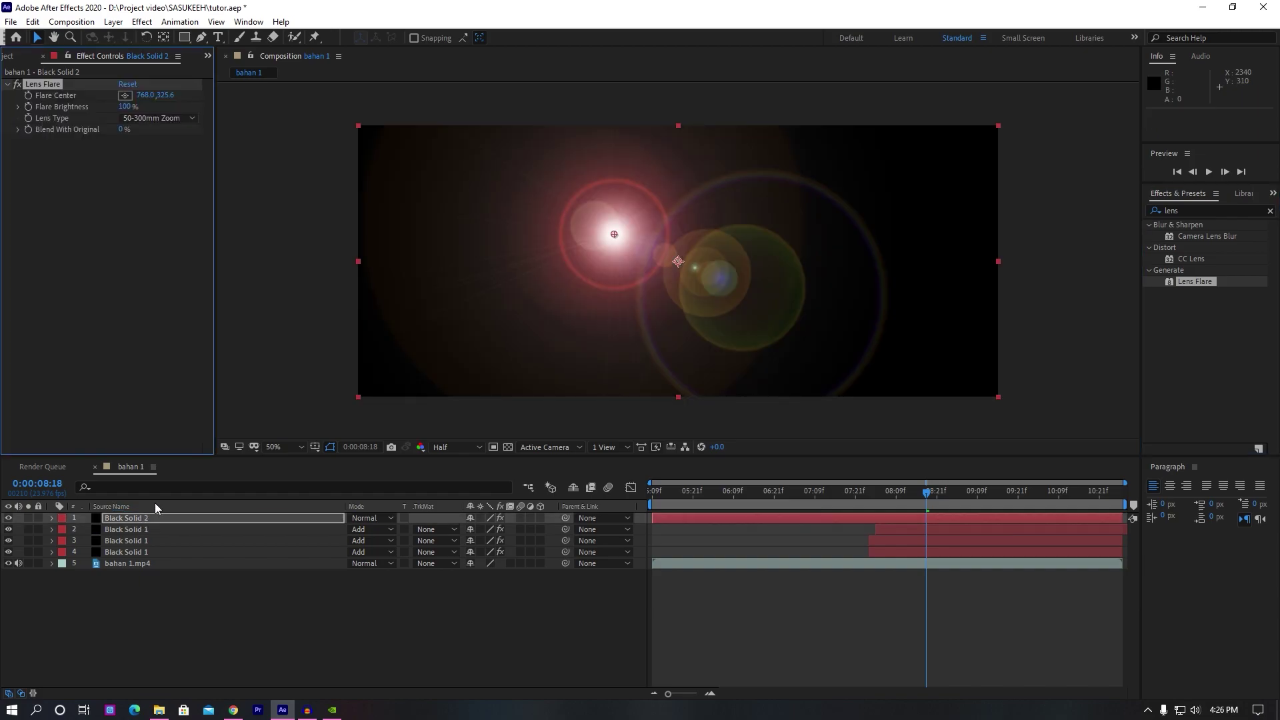
- Set the flare solid to Add, use the 105mm Prime lens, and centre it at 972.0, 673.6
{"action": "left_click", "coordinate": [366, 524]}
{"action": "left_click", "coordinate": [400, 254]}
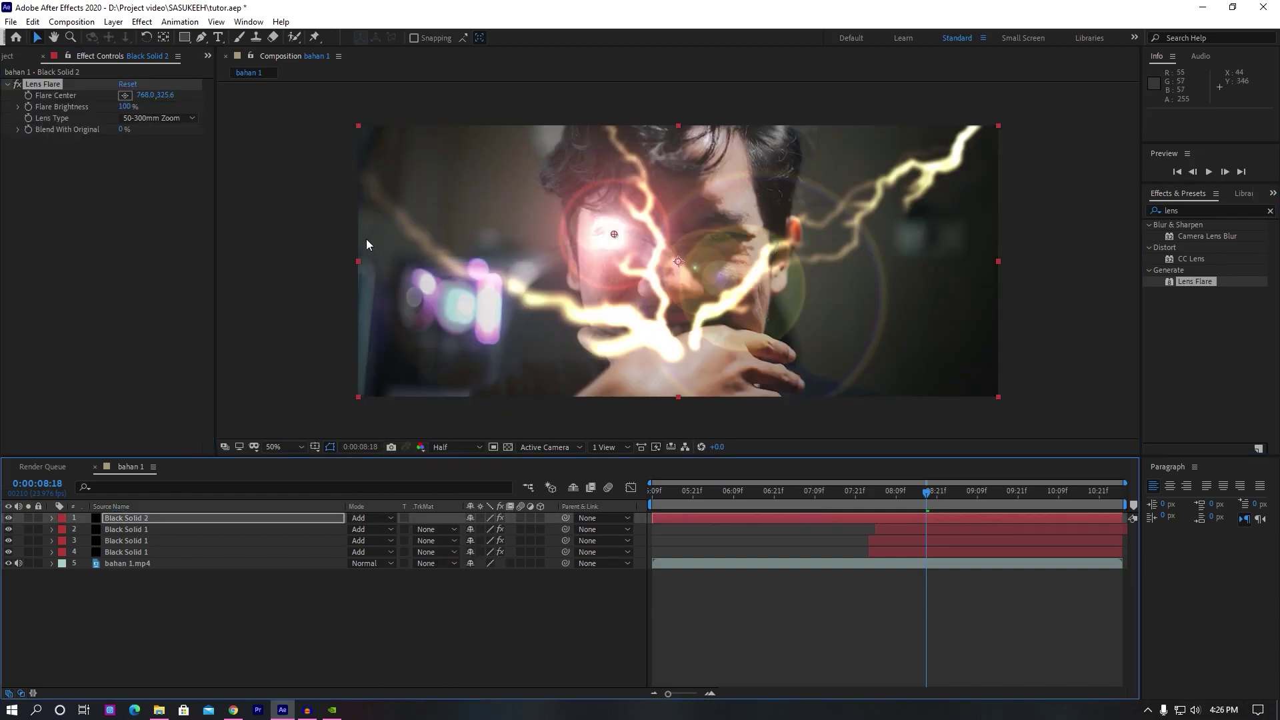
{"action": "left_click", "coordinate": [130, 118]}
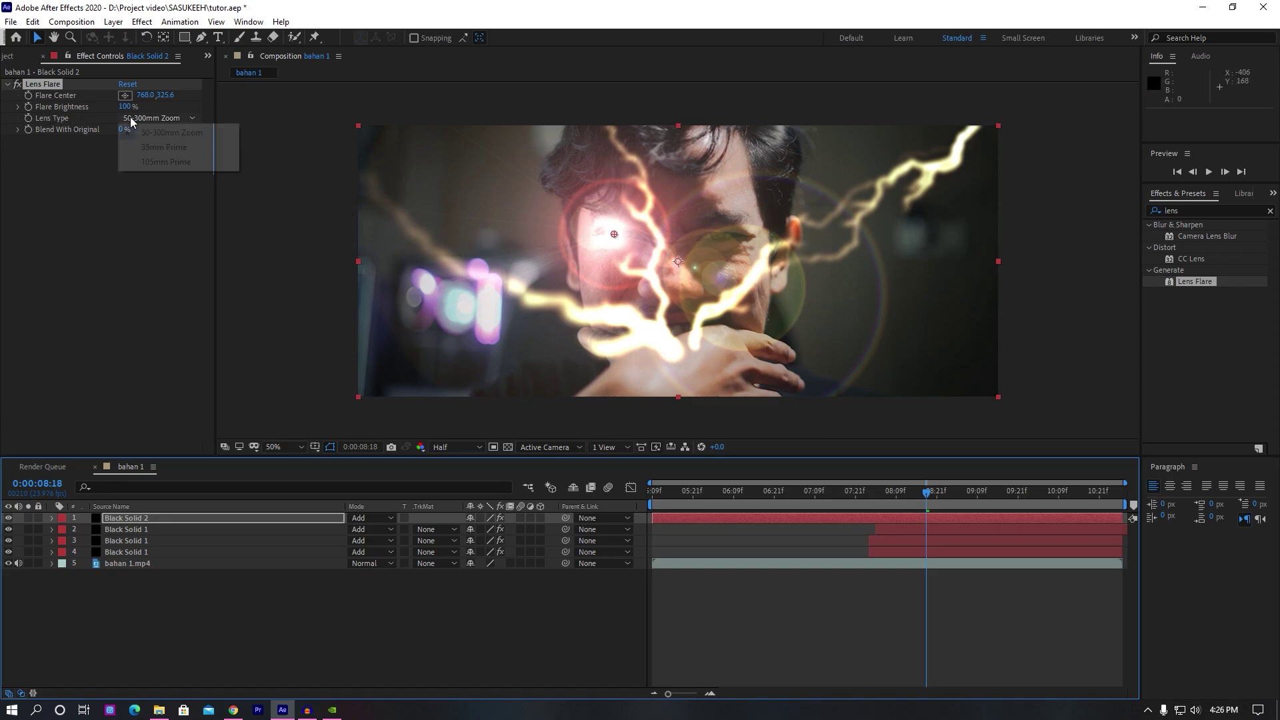
{"action": "left_click", "coordinate": [155, 163]}
{"action": "mouse_move", "coordinate": [615, 235]}
{"action": "left_mouse_down"}
{"action": "mouse_move", "coordinate": [659, 364]}
{"action": "mouse_move", "coordinate": [680, 344]}
{"action": "left_mouse_up"}
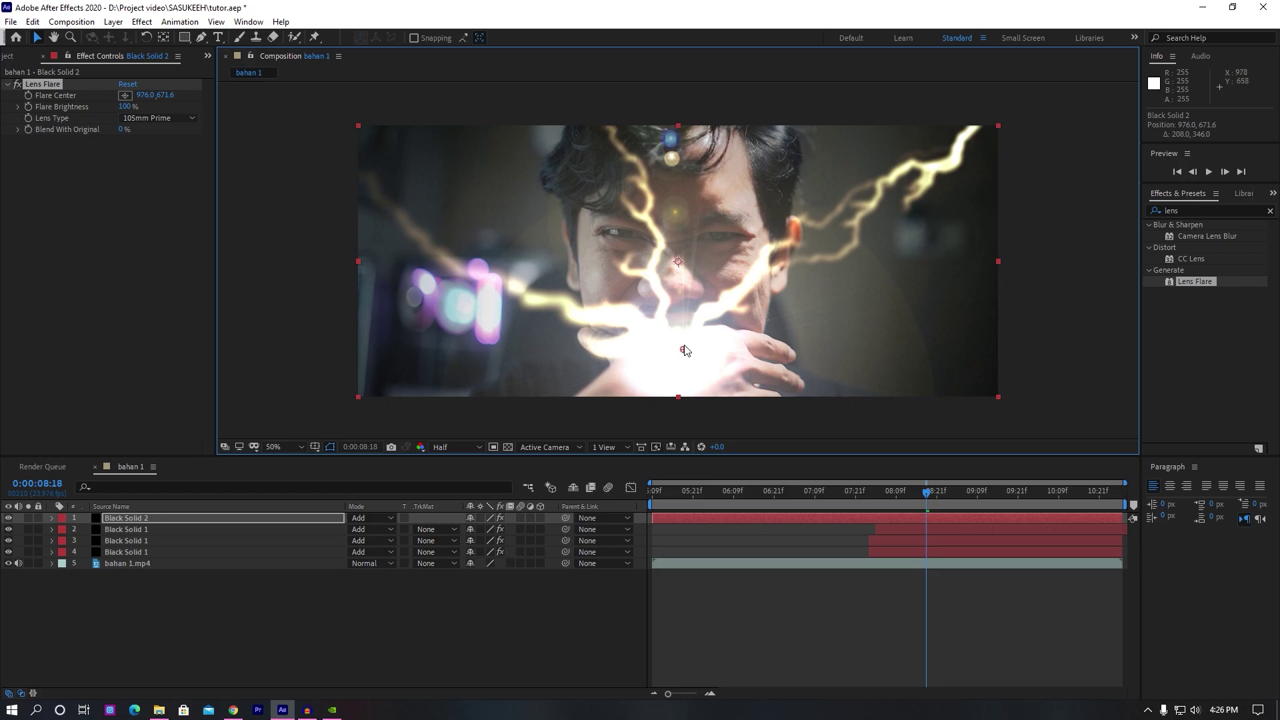
{"action": "left_click_drag", "start_coordinate": [685, 352], "coordinate": [683, 352]}
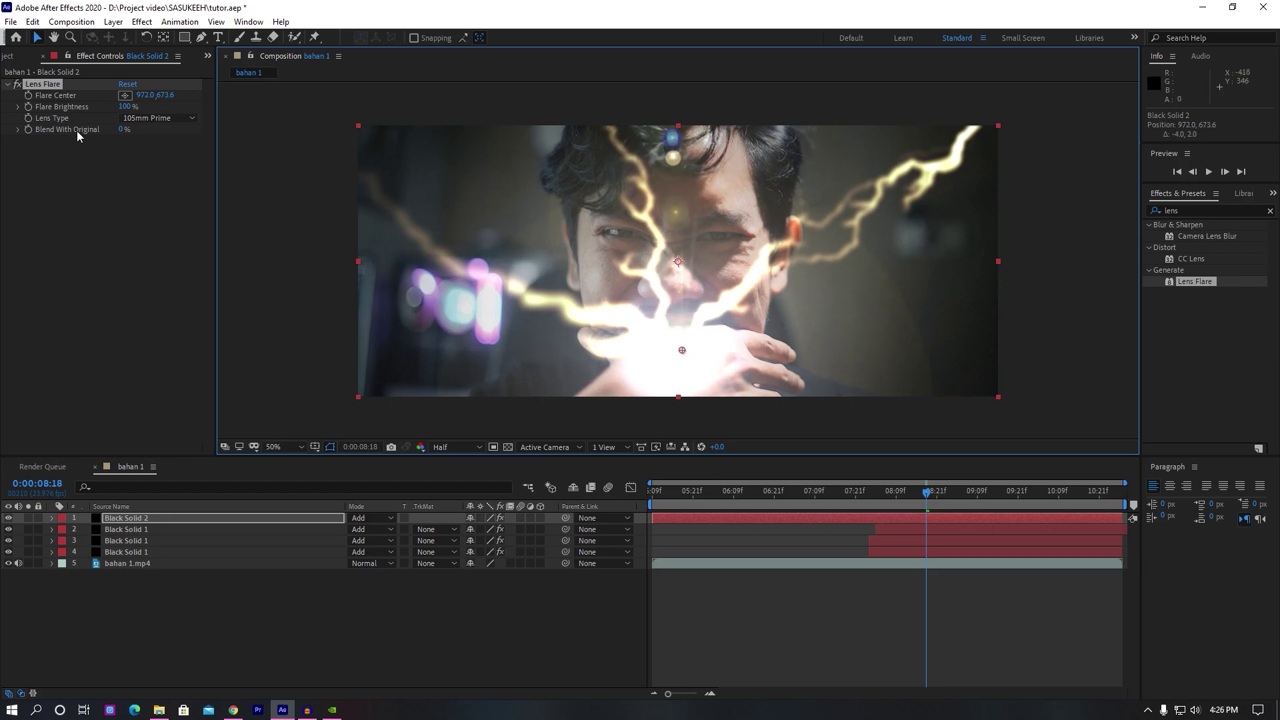
- Add a wiggle(30,40) expression to Flare Brightness
{"action": "left_click", "coordinate": [28, 108], "text": "alt"}
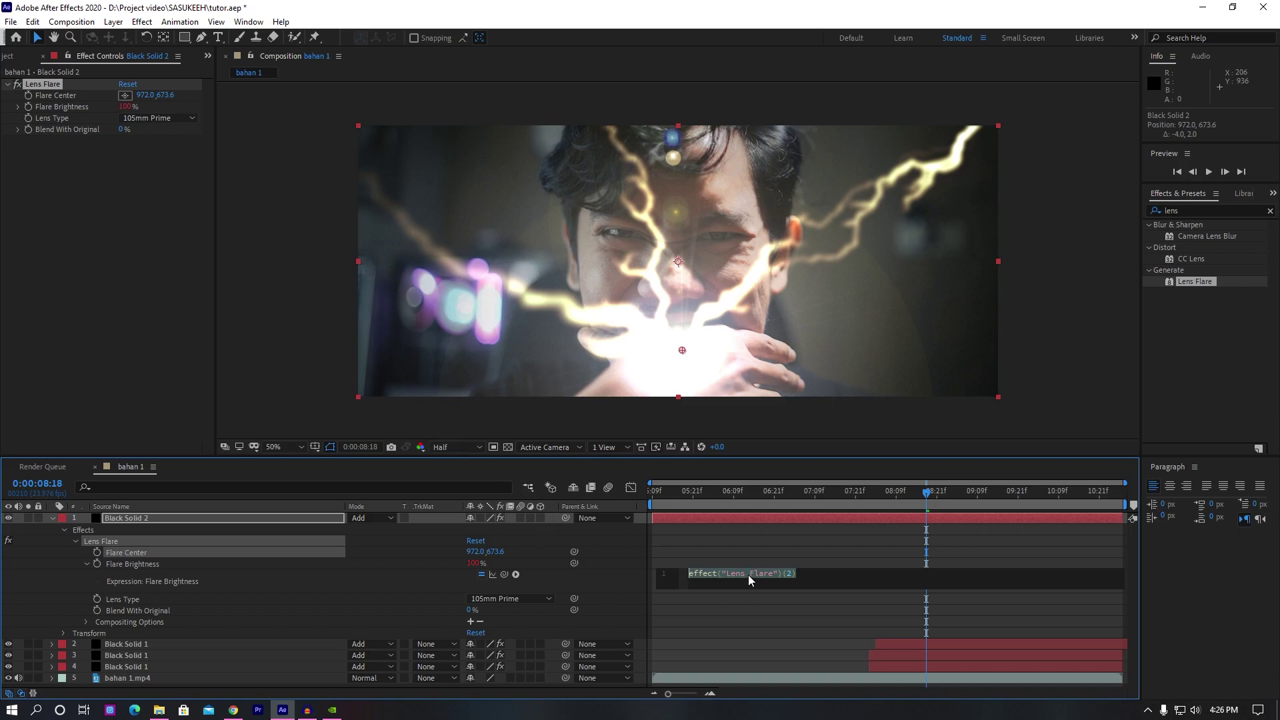
{"action": "type", "text": "wiggle"}
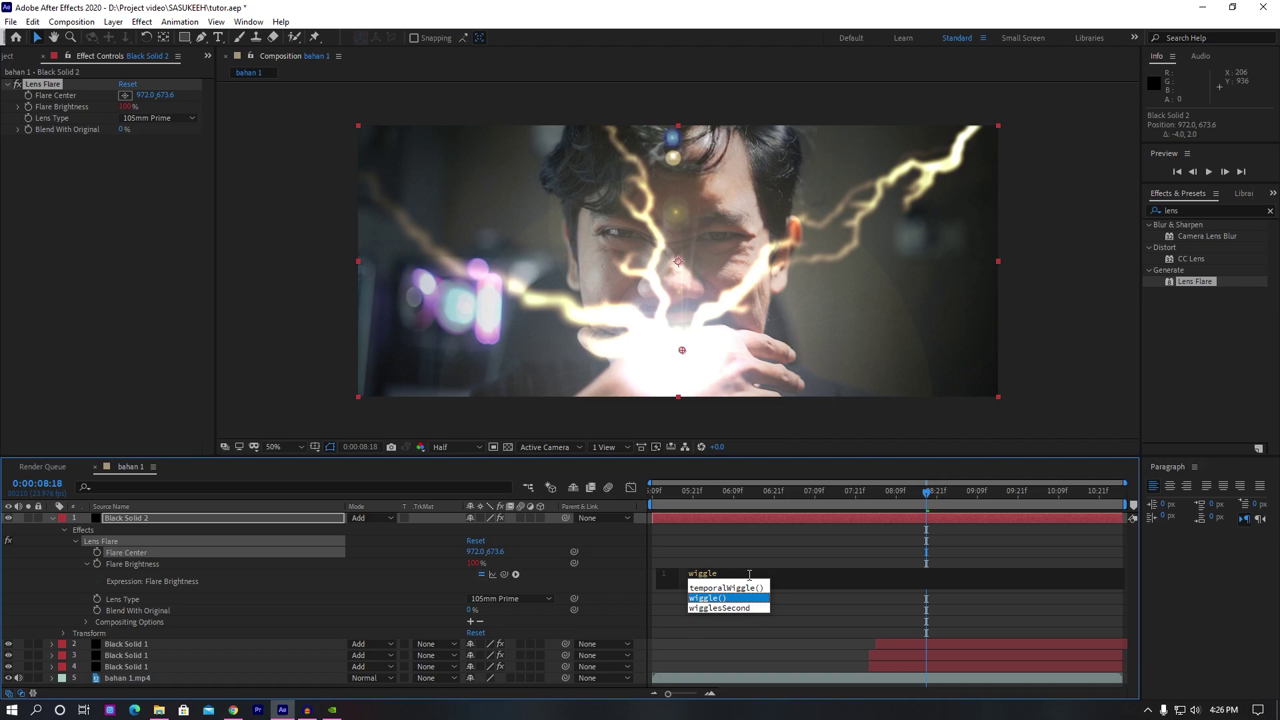
{"action": "key", "text": "Return"}
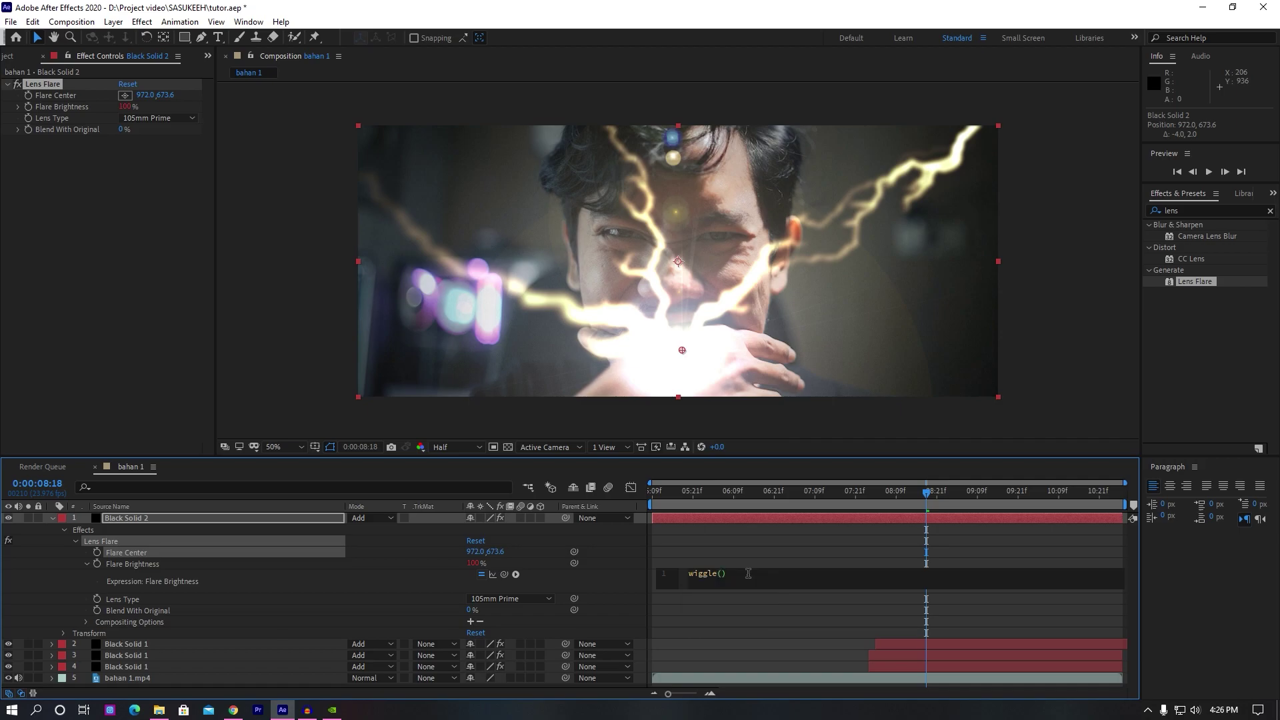
{"action": "type", "text": "30"}
{"action": "type", "text": ","}
{"action": "type", "text": "40"}
{"action": "left_click", "coordinate": [827, 540]}
- Trim Black Solid 2 so the flare starts around 07:20
{"action": "left_click", "coordinate": [703, 515]}
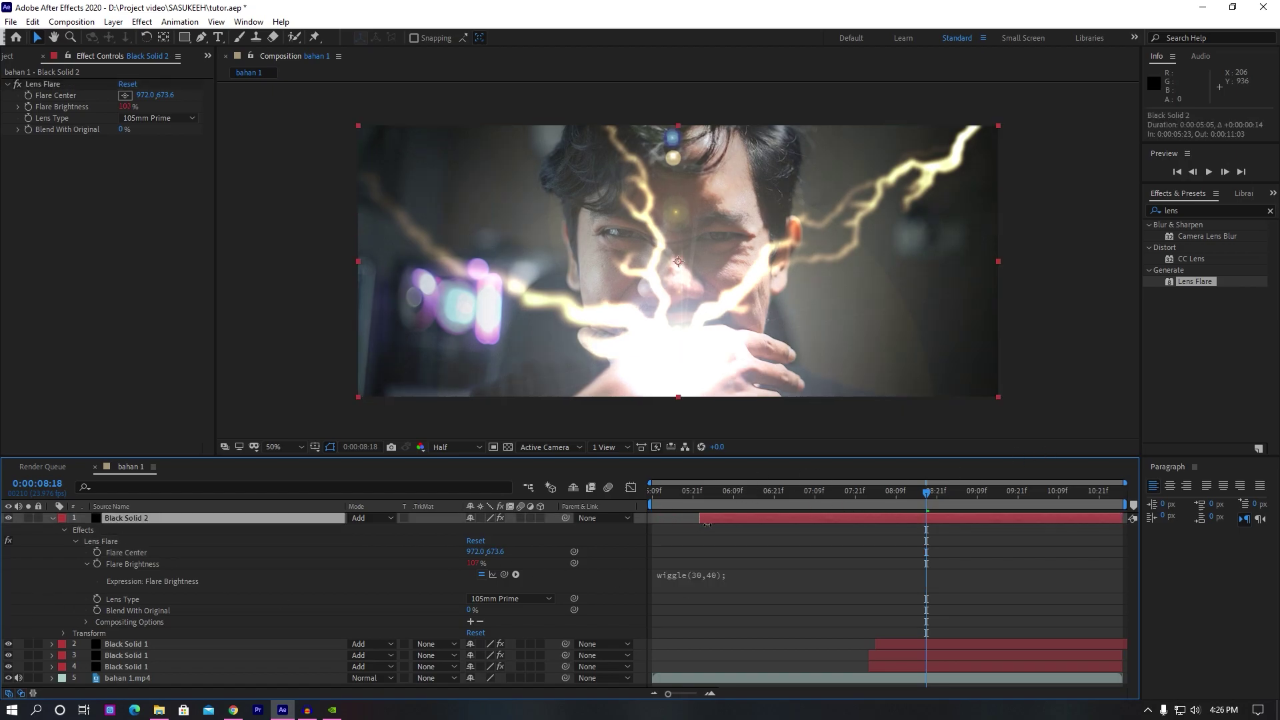
{"action": "mouse_move", "coordinate": [656, 517]}
{"action": "left_mouse_down"}
{"action": "mouse_move", "coordinate": [870, 521]}
{"action": "mouse_move", "coordinate": [937, 509]}
{"action": "mouse_move", "coordinate": [894, 518]}
{"action": "left_mouse_up"}
{"action": "left_click", "coordinate": [869, 498]}
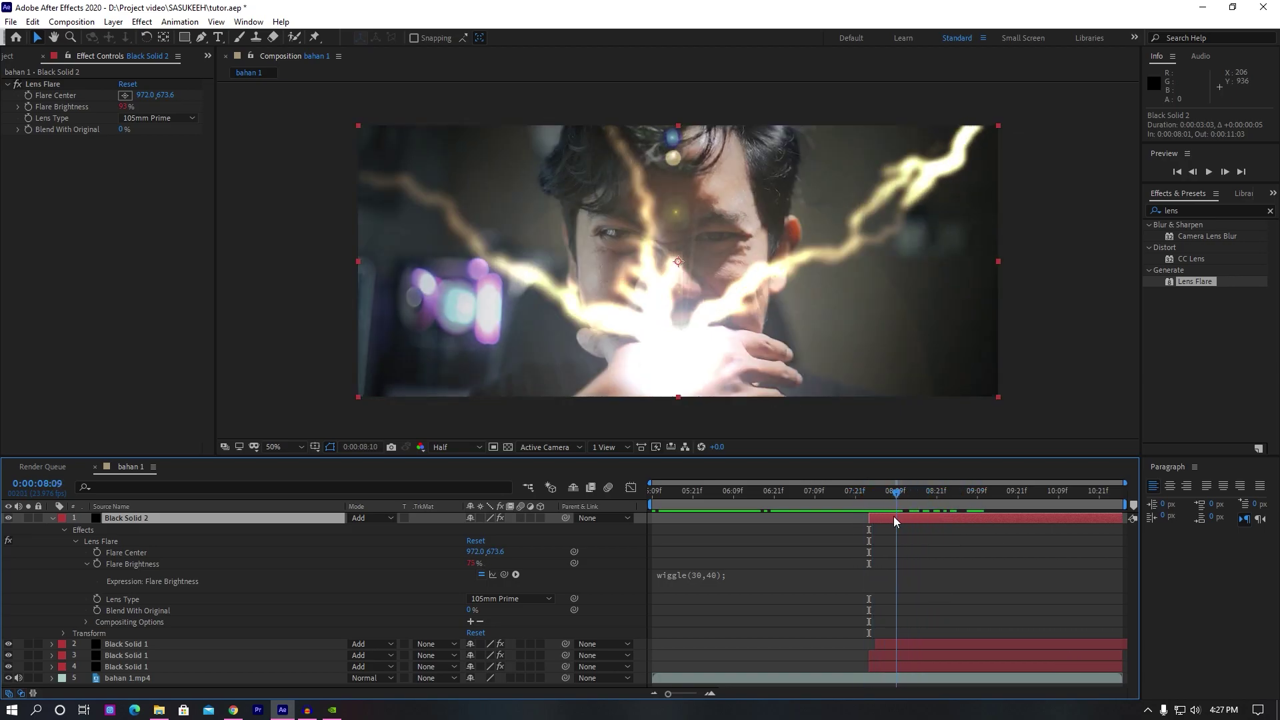
- Apply Glow to Black Solid 2 with Glow Based On set to Alpha Channel
{"action": "left_click", "coordinate": [1271, 211]}
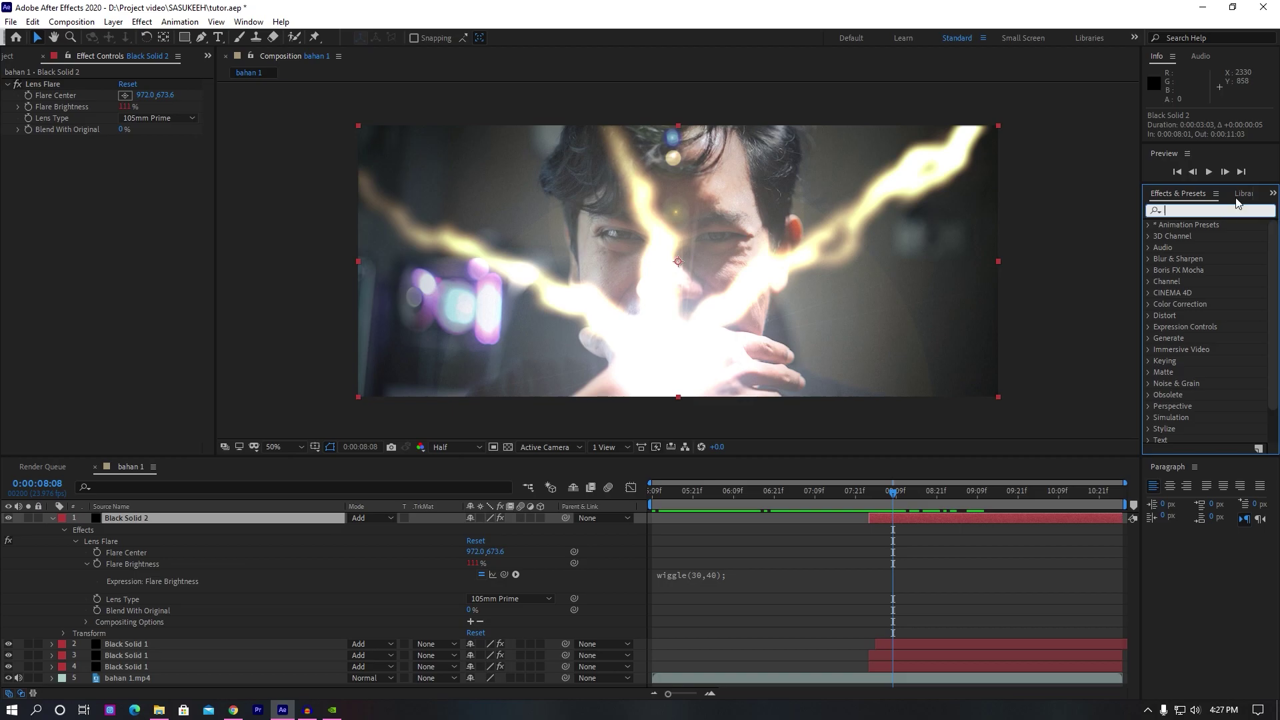
{"action": "type", "text": "glo"}
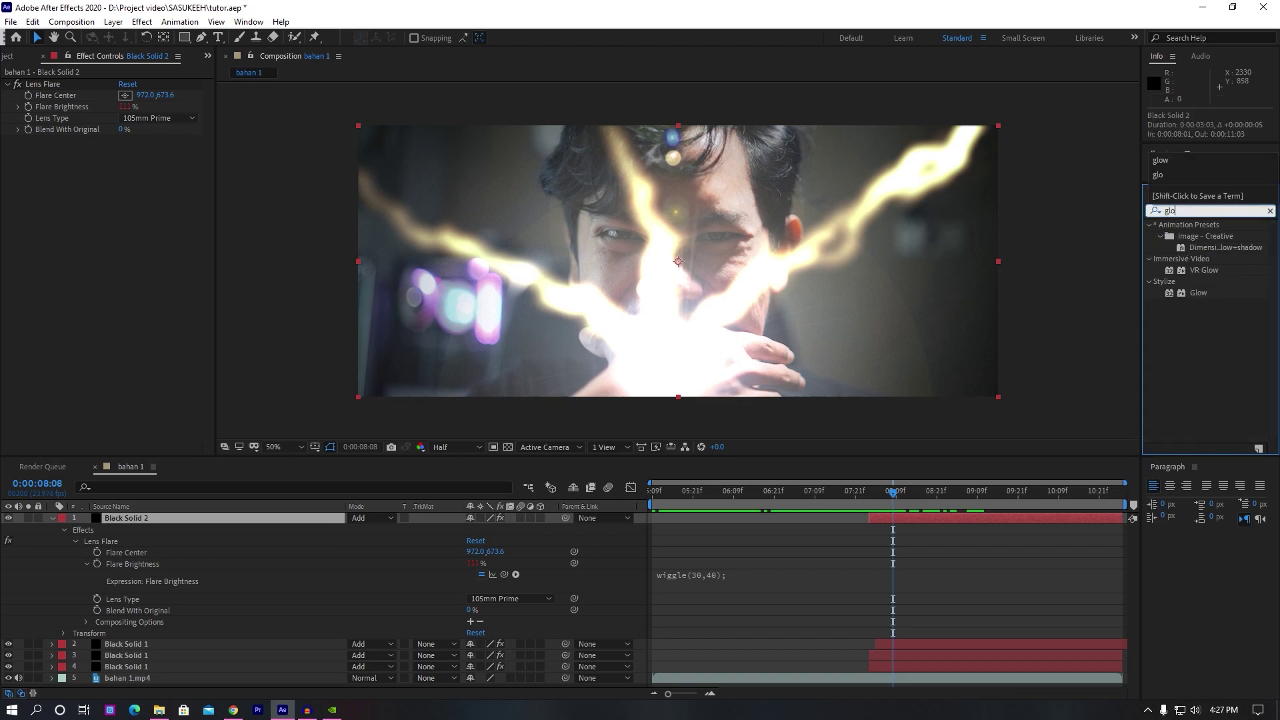
{"action": "type", "text": "w"}
{"action": "left_click_drag", "start_coordinate": [1190, 294], "coordinate": [80, 538]}
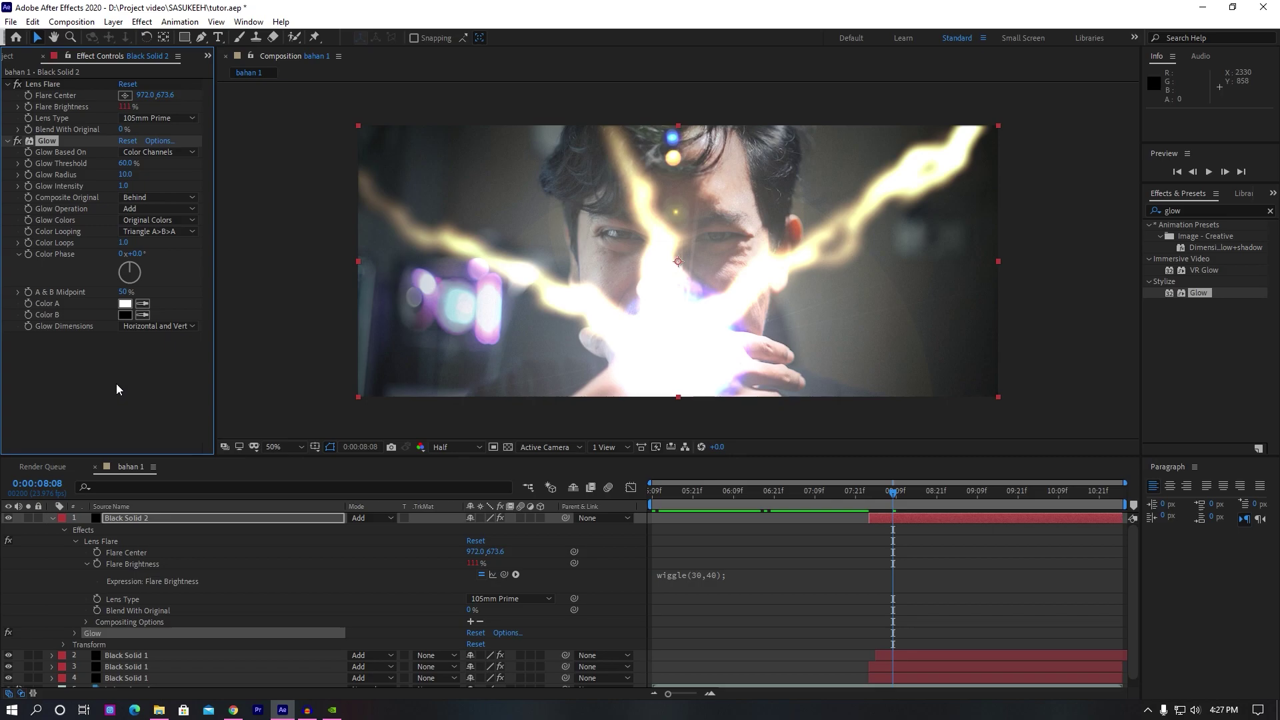
{"action": "left_click", "coordinate": [129, 152]}
{"action": "left_click", "coordinate": [160, 172]}
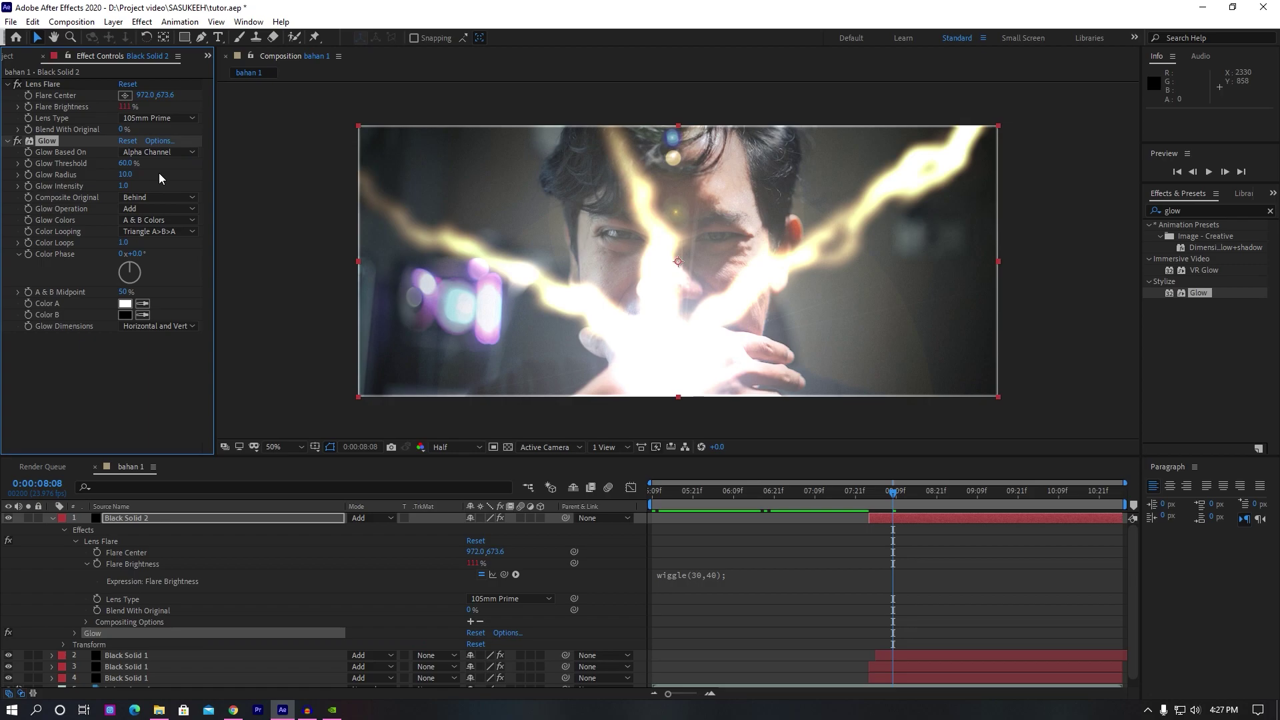
- Set the Glow's Threshold to 100%, Radius to 1000 and Intensity to 0.5
{"action": "left_click", "coordinate": [127, 164]}
{"action": "type", "text": "1"}
{"action": "left_click", "coordinate": [172, 173]}
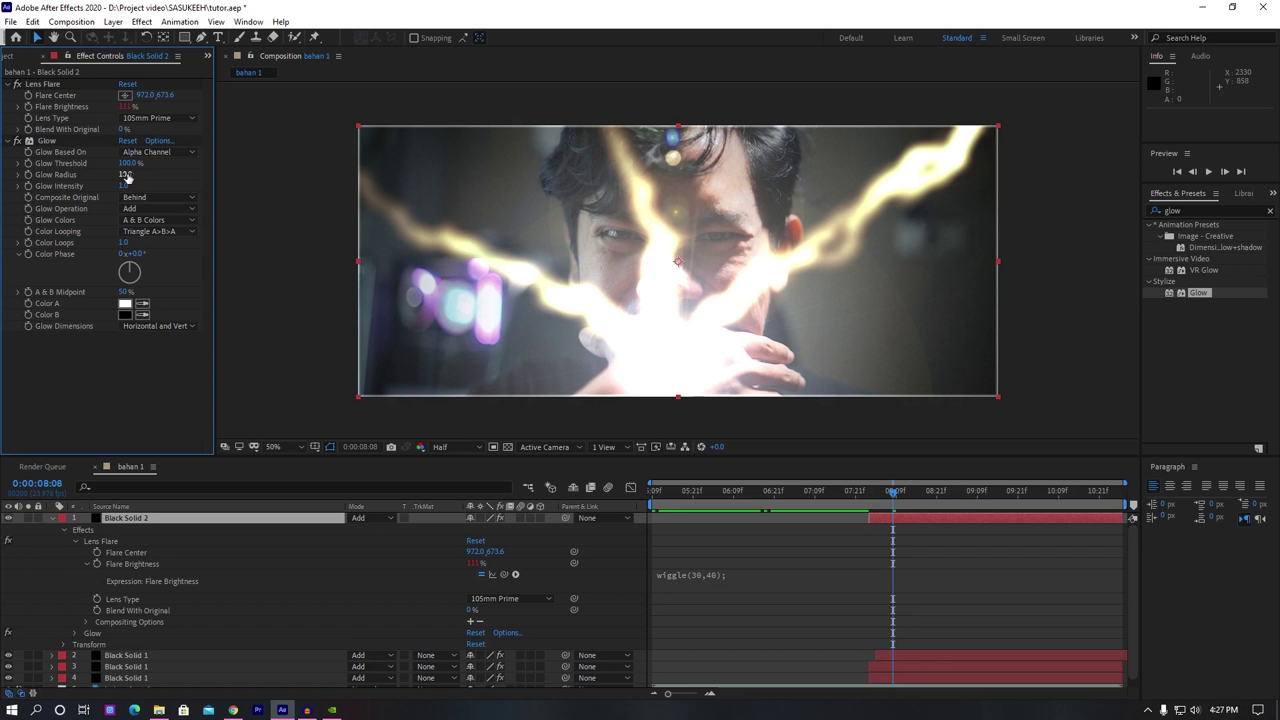
{"action": "left_click", "coordinate": [125, 176]}
{"action": "type", "text": "1"}
{"action": "key", "text": "Return"}
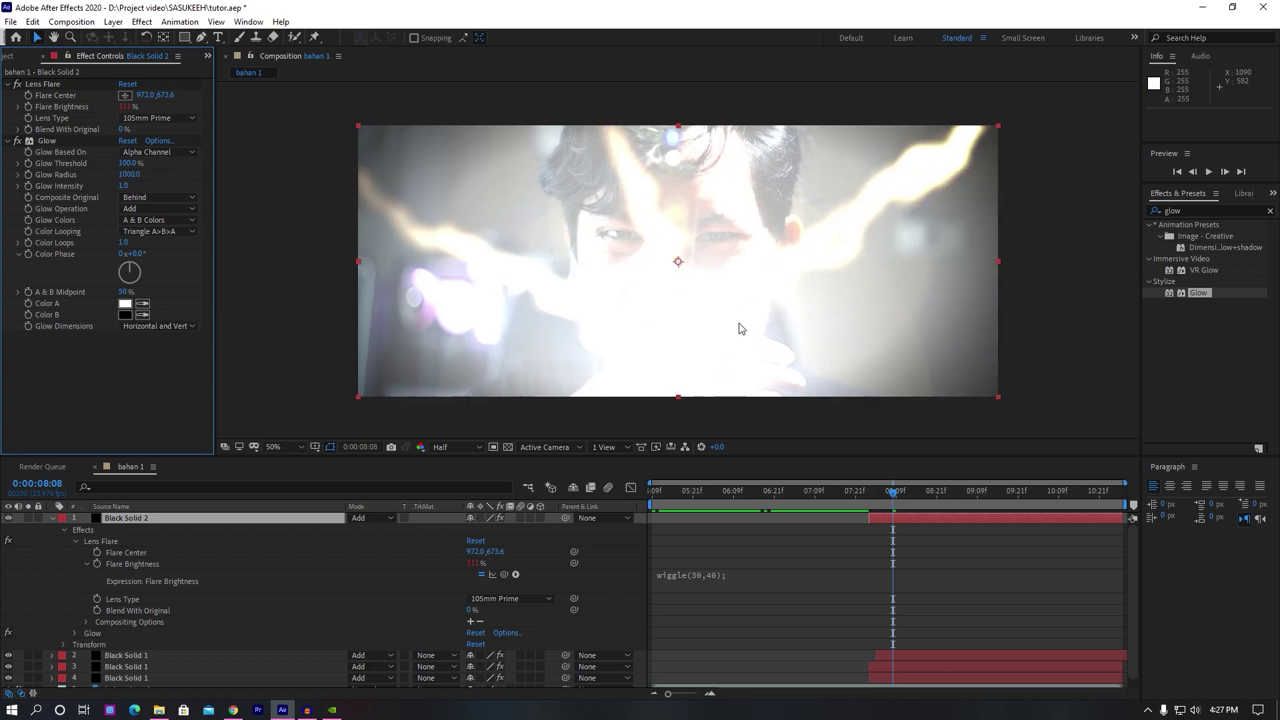
{"action": "left_click", "coordinate": [125, 186]}
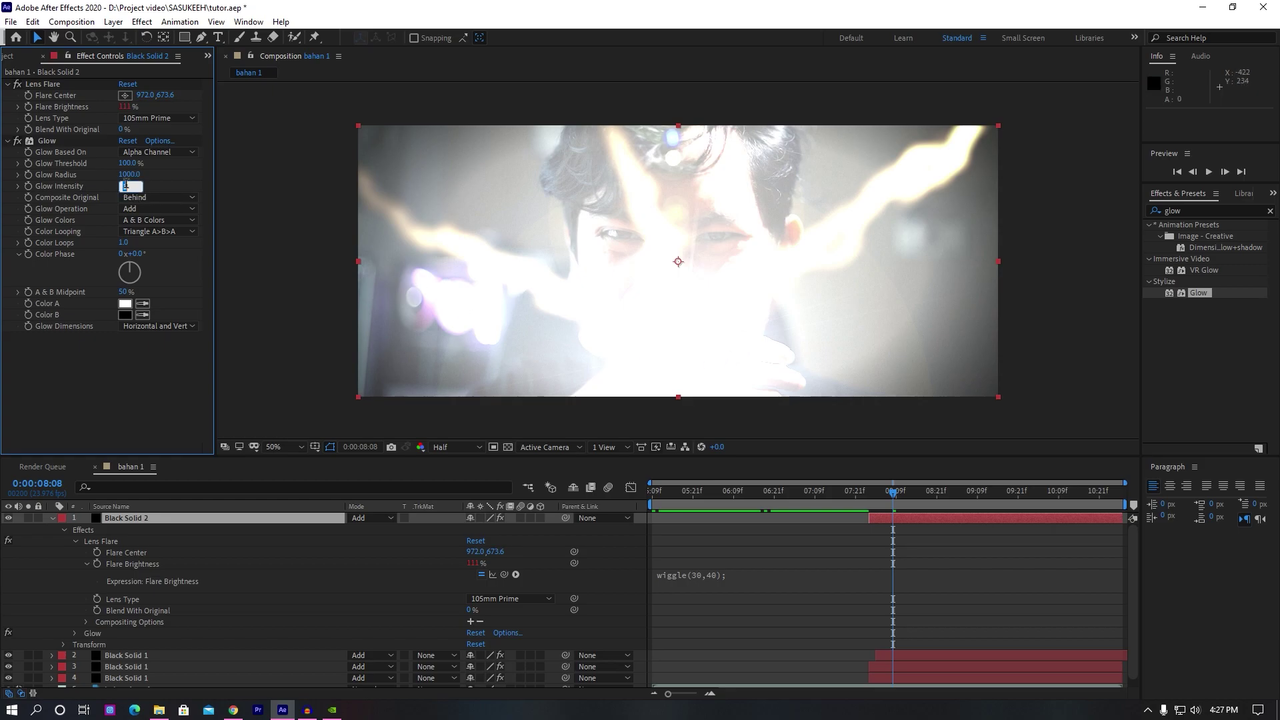
{"action": "type", "text": "0.5"}
{"action": "key", "text": "Return"}
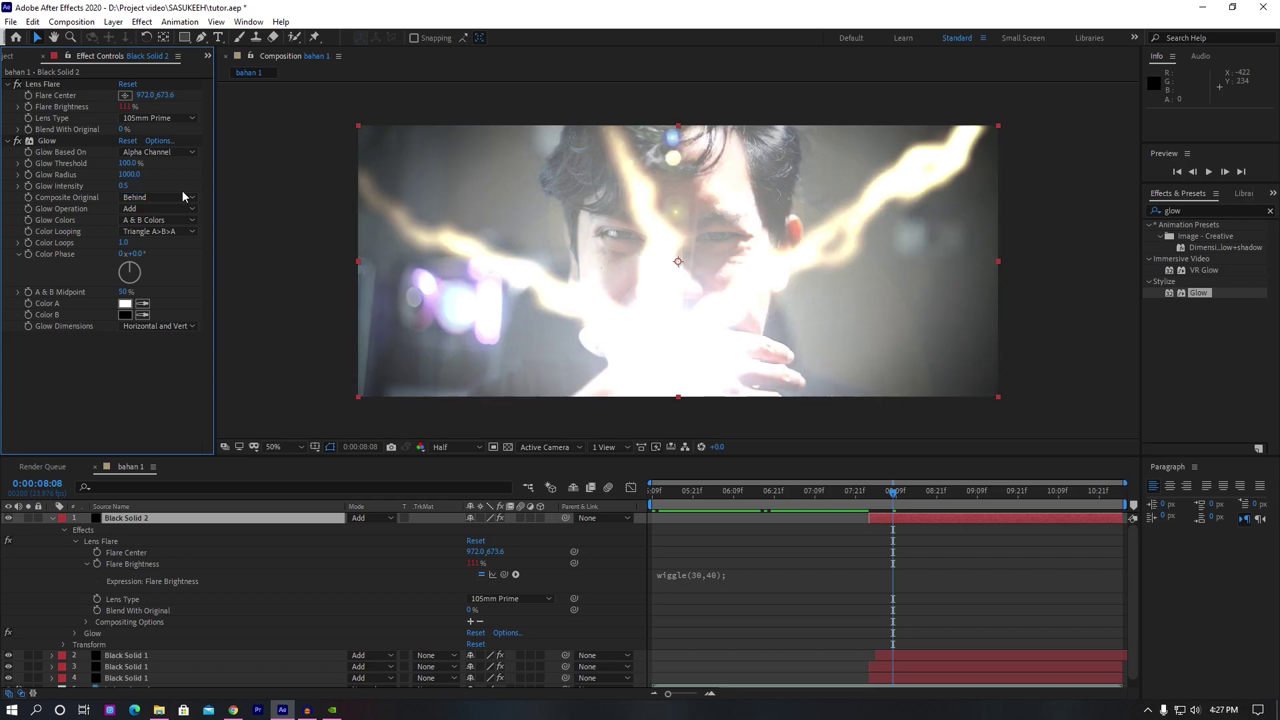
- Add a wiggle(3,0.7) expression to Glow Intensity
{"action": "left_click", "coordinate": [28, 186], "text": "alt"}
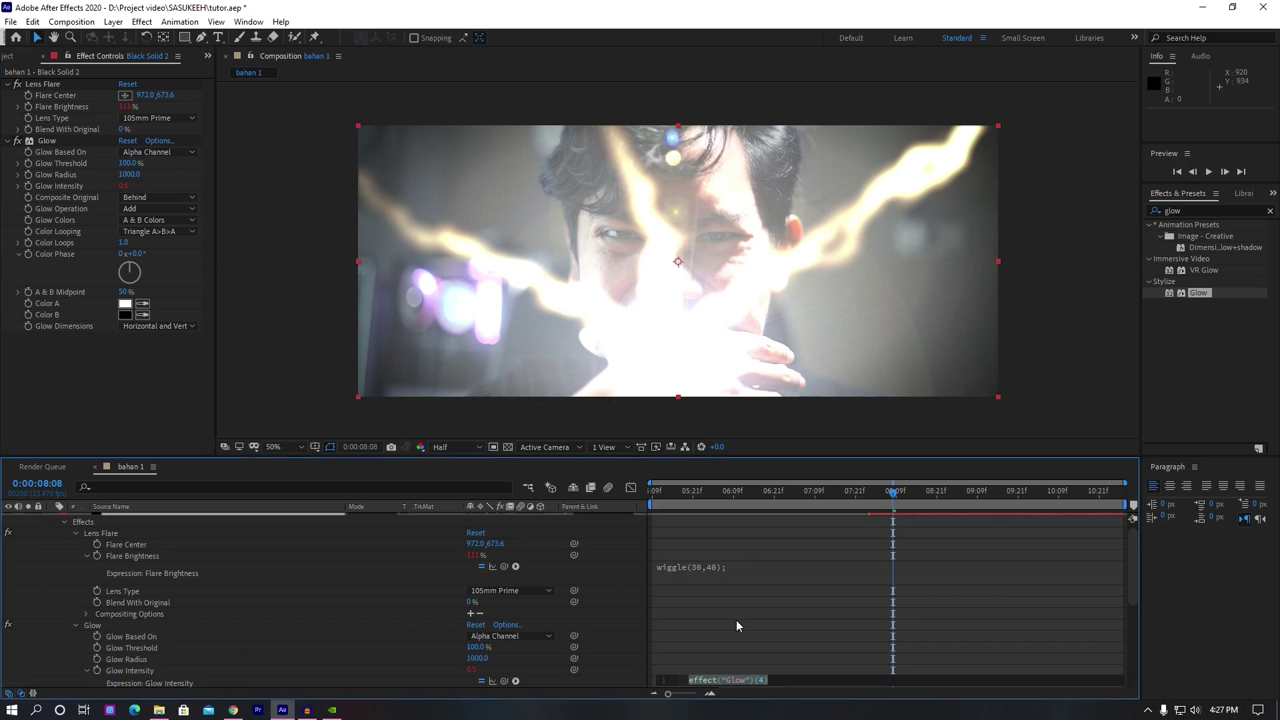
{"action": "type", "text": "wiggle"}
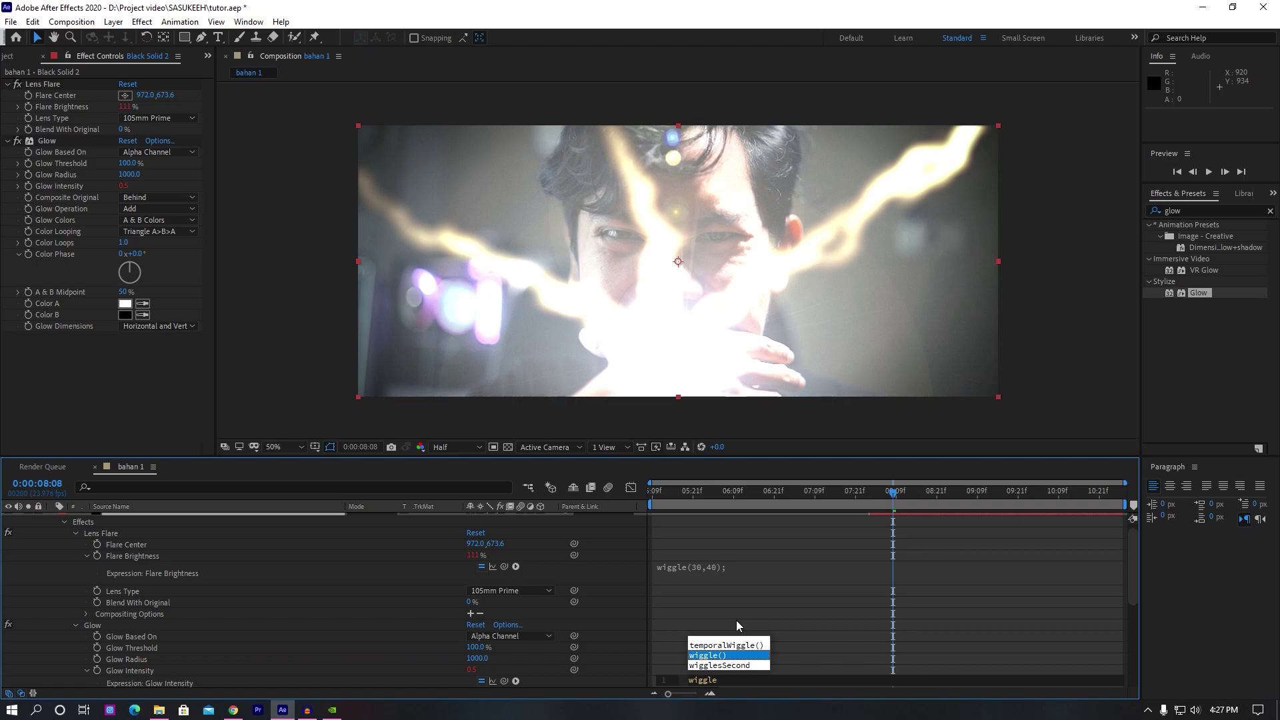
{"action": "key", "text": "Return"}
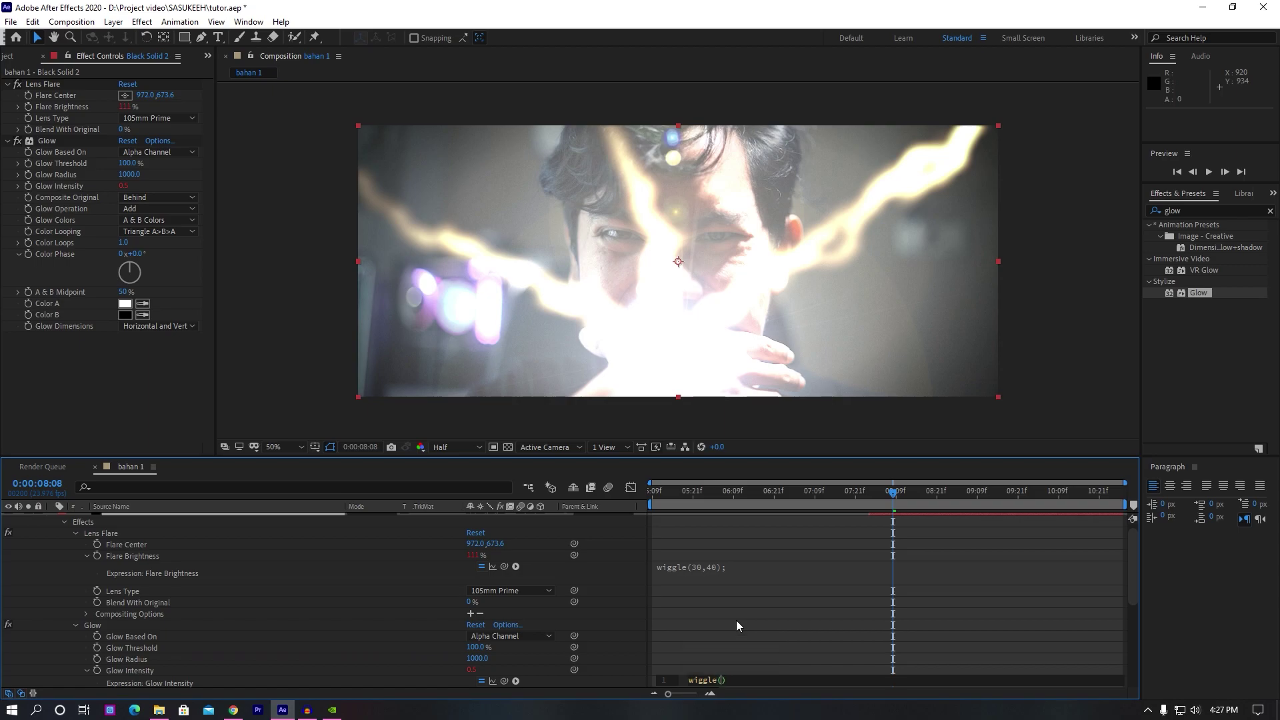
{"action": "type", "text": "3"}
{"action": "type", "text": ",0."}
{"action": "type", "text": "7)"}
{"action": "type", "text": ";"}
{"action": "left_click", "coordinate": [27, 654]}
- Scrub to check the flicker, then set Color Phase to -78° and A & B Midpoint to 30%
{"action": "left_click", "coordinate": [872, 502]}
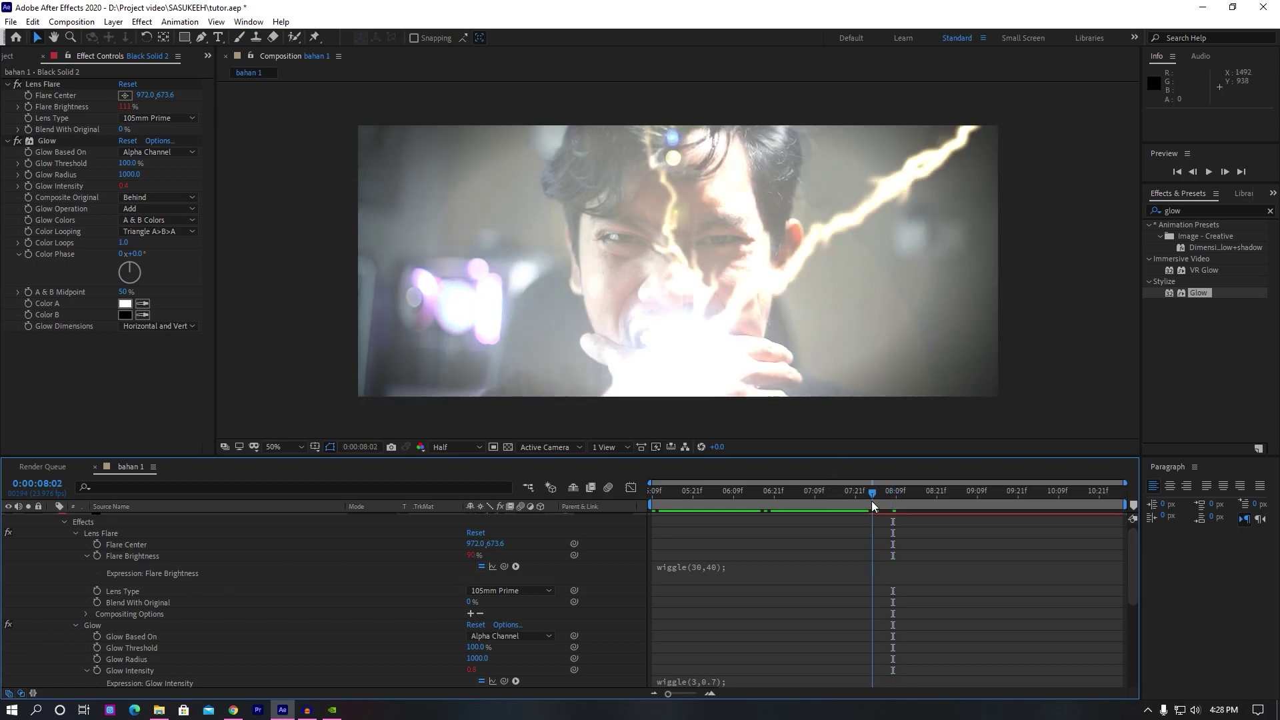
{"action": "left_click_drag", "start_coordinate": [871, 502], "coordinate": [910, 513]}
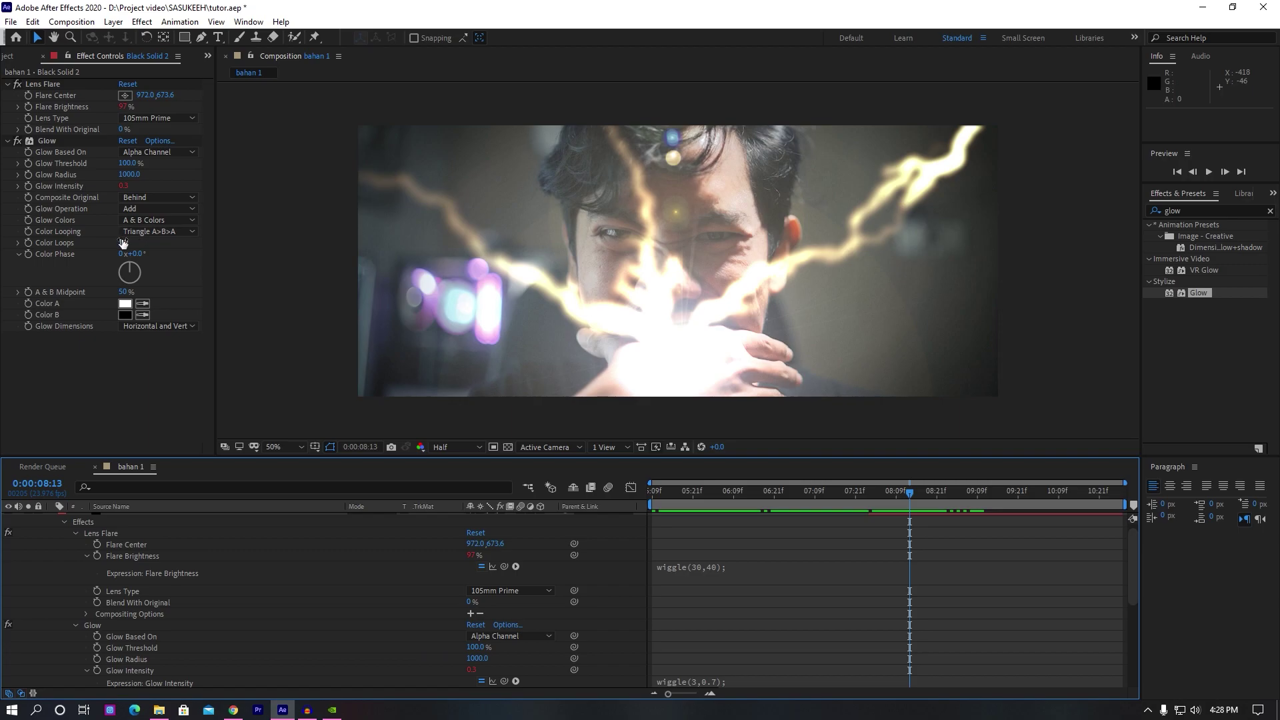
{"action": "mouse_move", "coordinate": [139, 259]}
{"action": "left_mouse_down"}
{"action": "mouse_move", "coordinate": [150, 254]}
{"action": "mouse_move", "coordinate": [87, 258]}
{"action": "mouse_move", "coordinate": [98, 258]}
{"action": "left_mouse_up"}
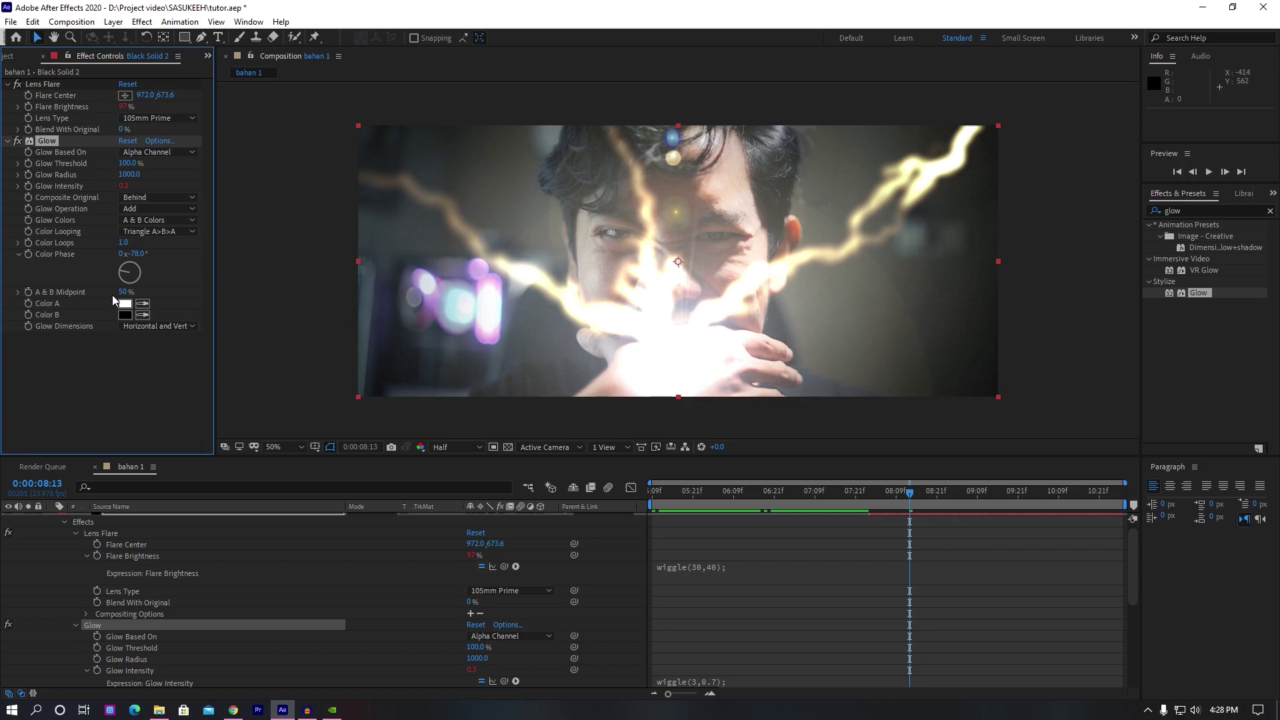
{"action": "left_click_drag", "start_coordinate": [126, 292], "coordinate": [88, 293]}
- Set the glow's Color A to golden yellow FACC4E and scrub from 07:21 to preview
{"action": "left_click", "coordinate": [129, 304]}
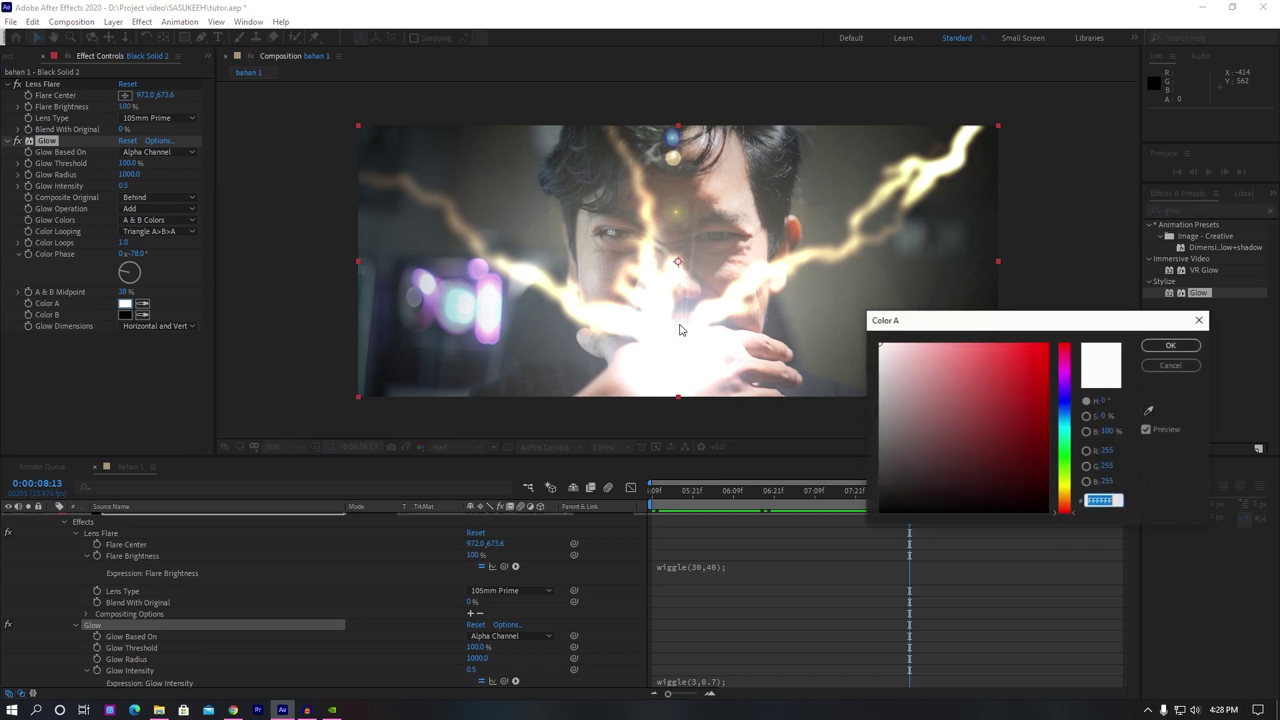
{"action": "left_click", "coordinate": [1068, 490]}
{"action": "left_click_drag", "start_coordinate": [1070, 489], "coordinate": [1071, 491]}
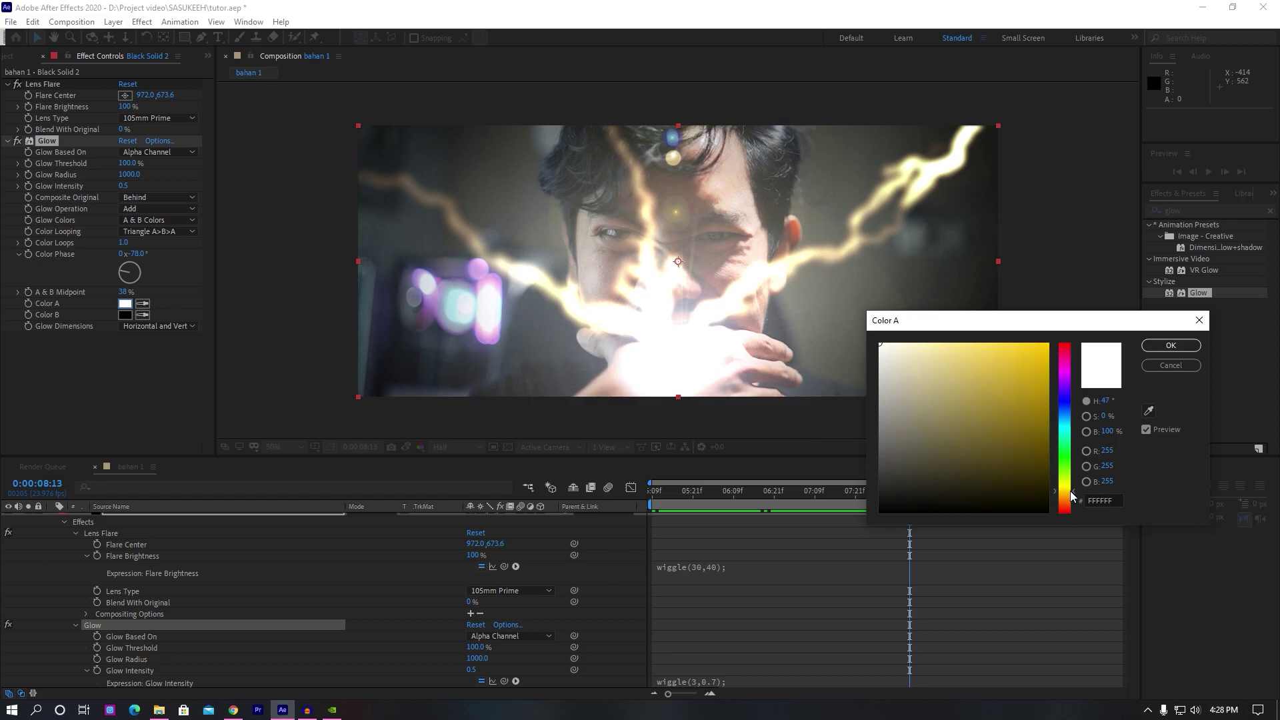
{"action": "left_click_drag", "start_coordinate": [981, 366], "coordinate": [996, 343]}
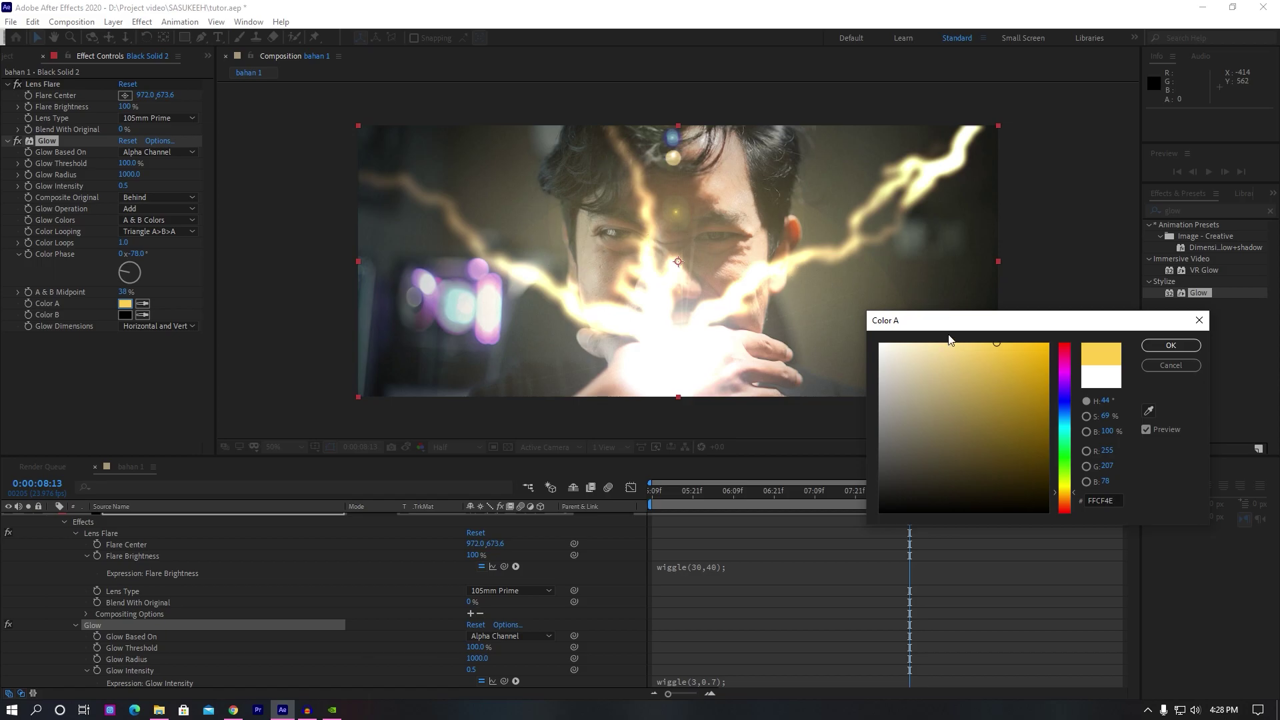
{"action": "left_click", "coordinate": [996, 346]}
{"action": "left_click_drag", "start_coordinate": [997, 346], "coordinate": [994, 346]}
{"action": "left_click", "coordinate": [1186, 351]}
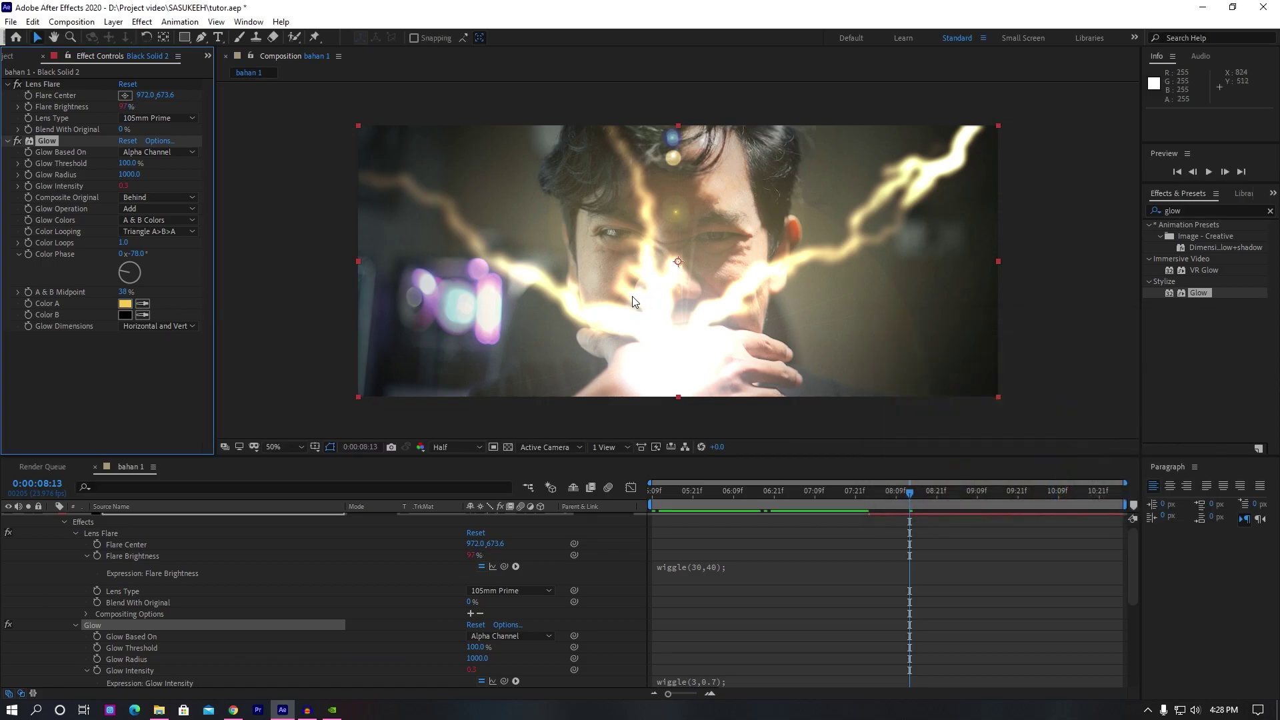
{"action": "left_click", "coordinate": [856, 494]}
{"action": "left_click_drag", "start_coordinate": [856, 494], "coordinate": [970, 494]}
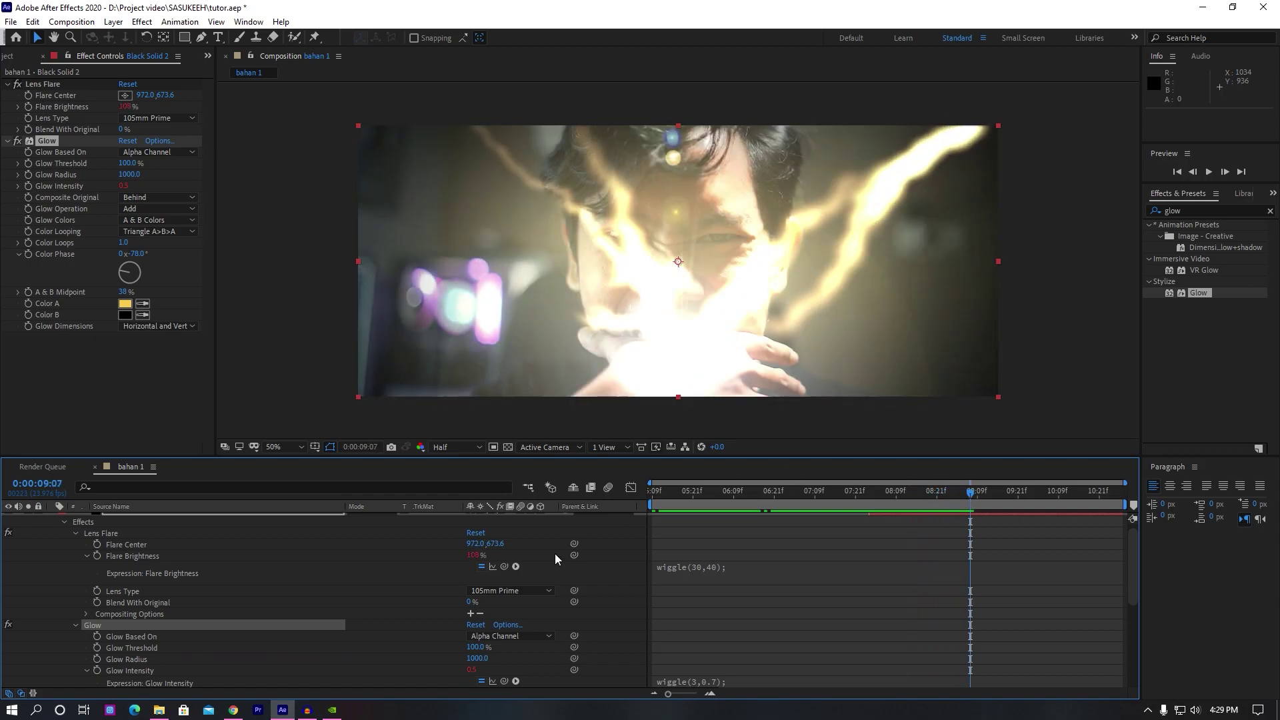
- Split the bahan 1.mp4 layer at 0:00:08:01 and select its later half
{"action": "scroll", "coordinate": [273, 569], "scroll_direction": "up", "scroll_amount": 1}
{"action": "left_click", "coordinate": [52, 519]}
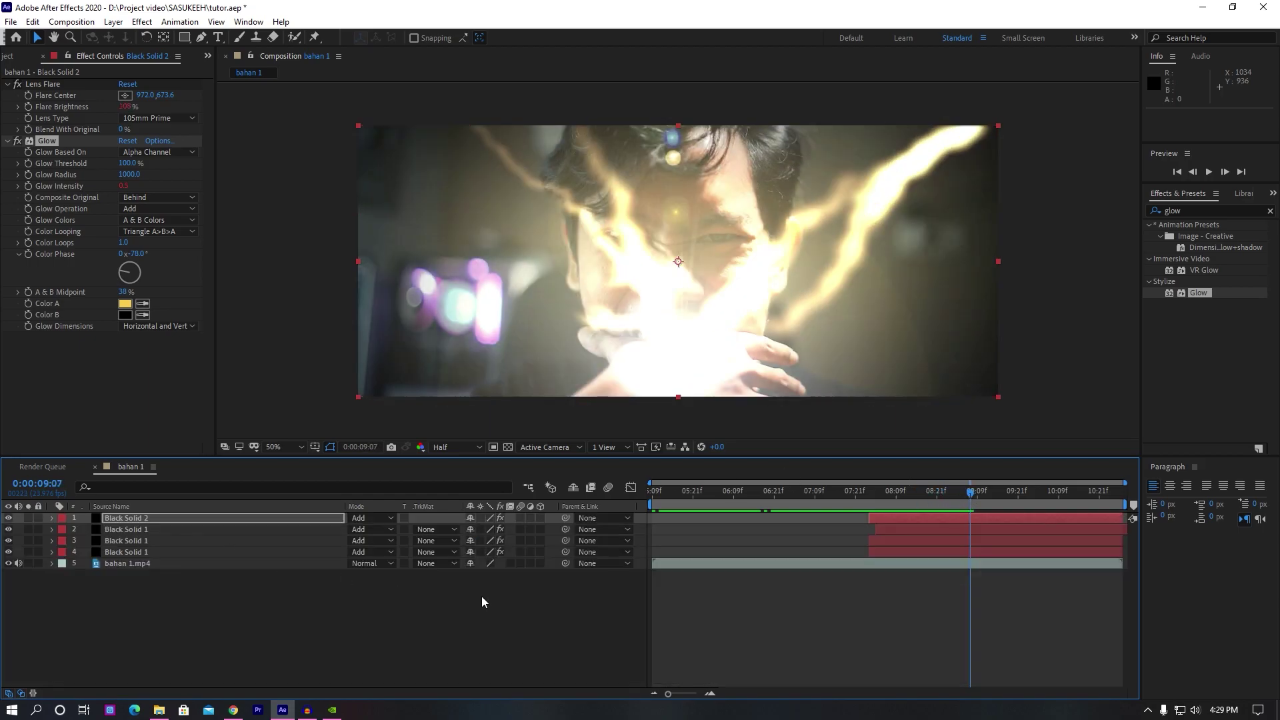
{"action": "left_click", "coordinate": [122, 563]}
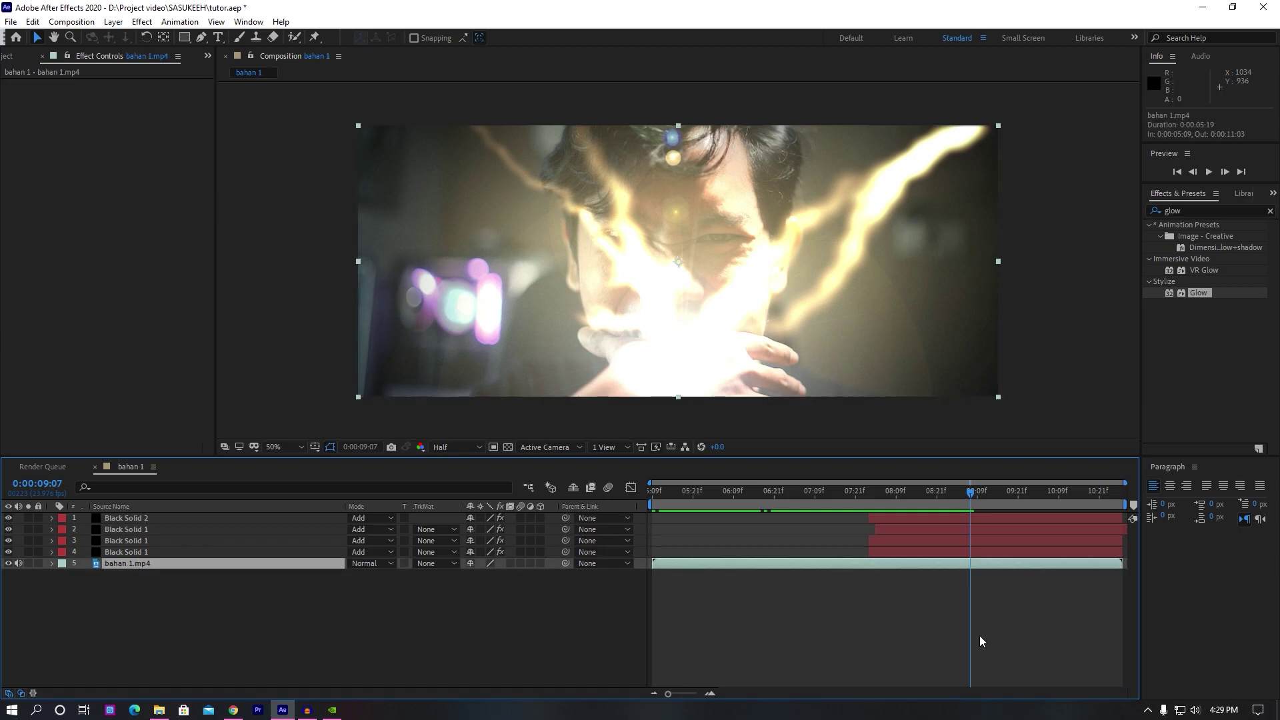
{"action": "left_click", "coordinate": [875, 492]}
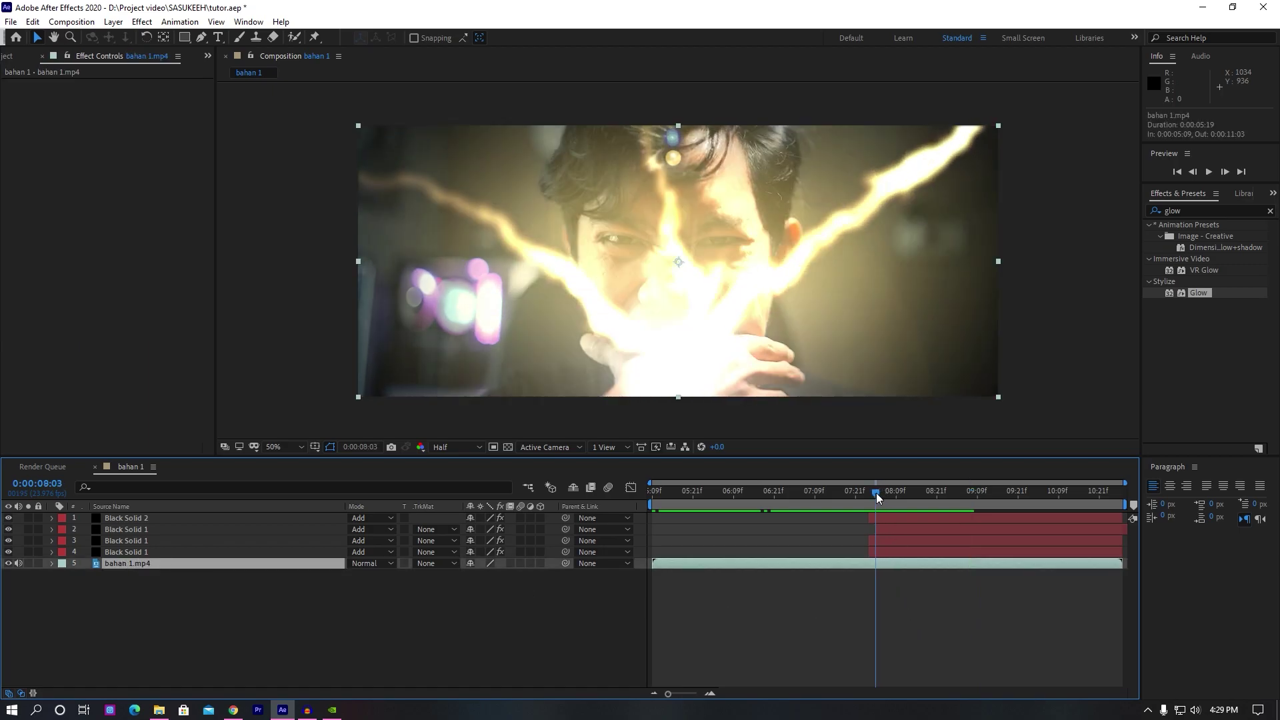
{"action": "left_click_drag", "start_coordinate": [874, 494], "coordinate": [868, 499]}
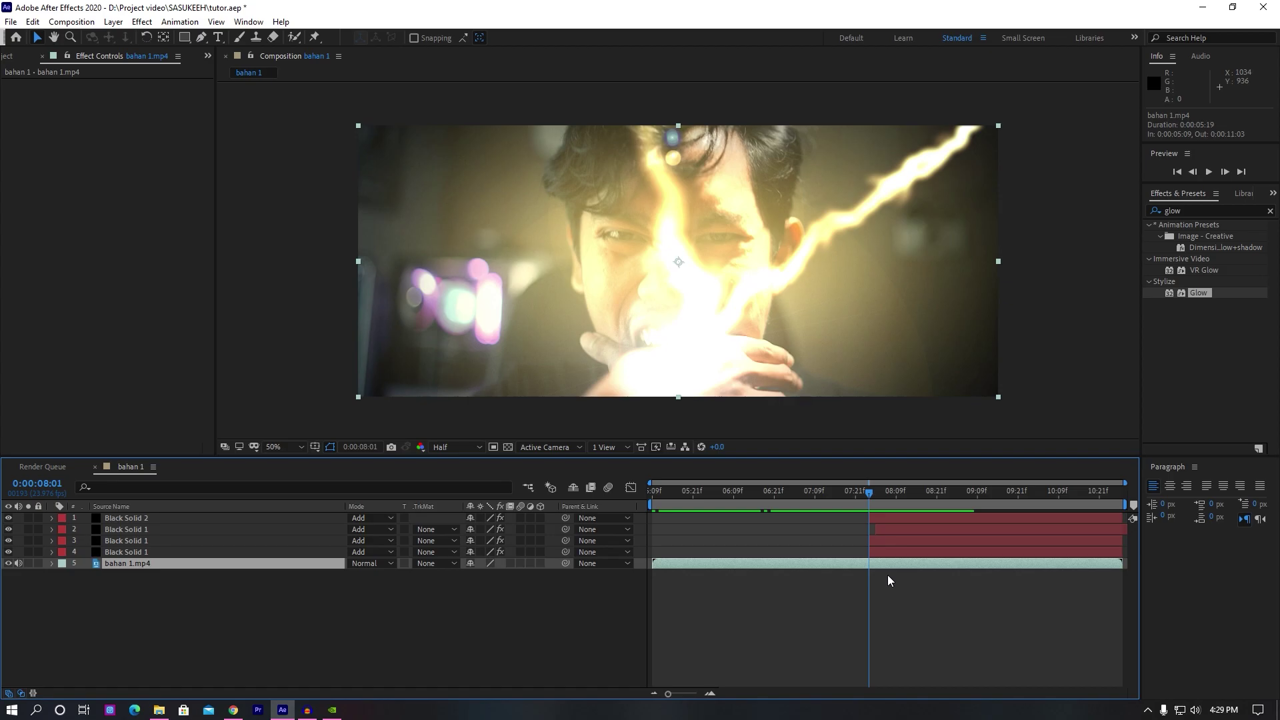
{"action": "key", "text": "ctrl+shift+d"}
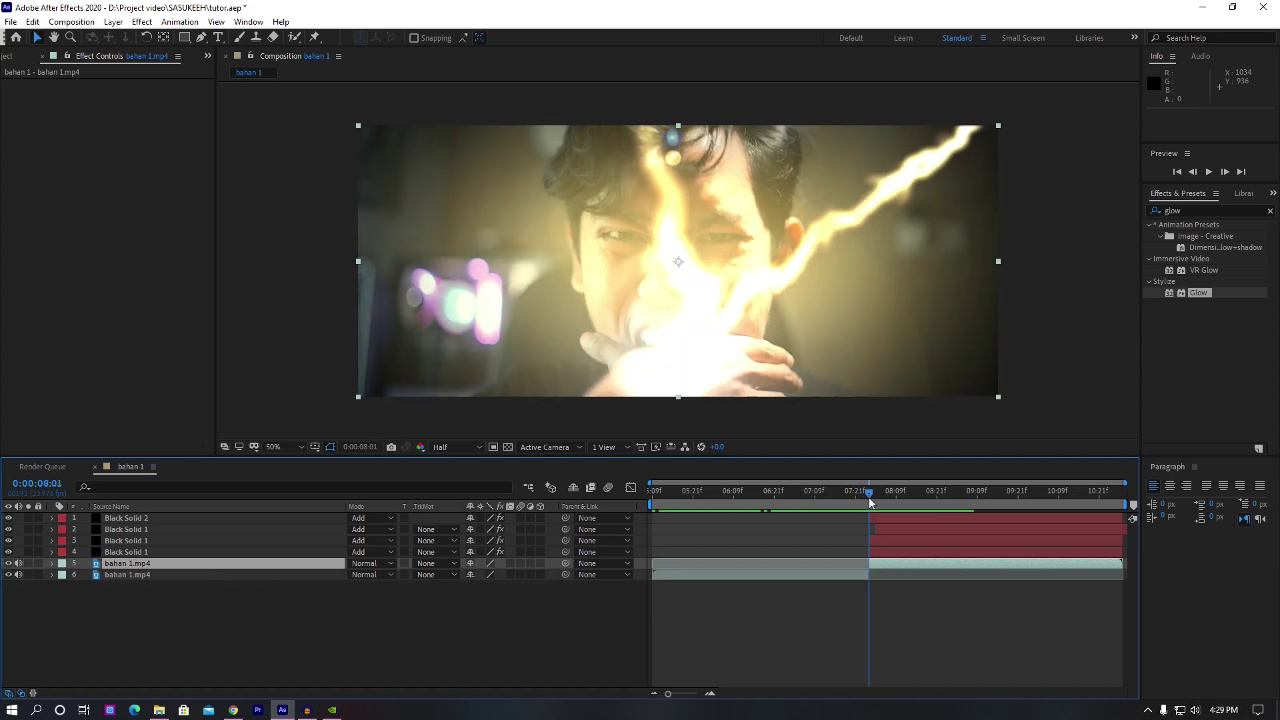
{"action": "left_click", "coordinate": [872, 495]}
{"action": "left_click", "coordinate": [886, 567]}
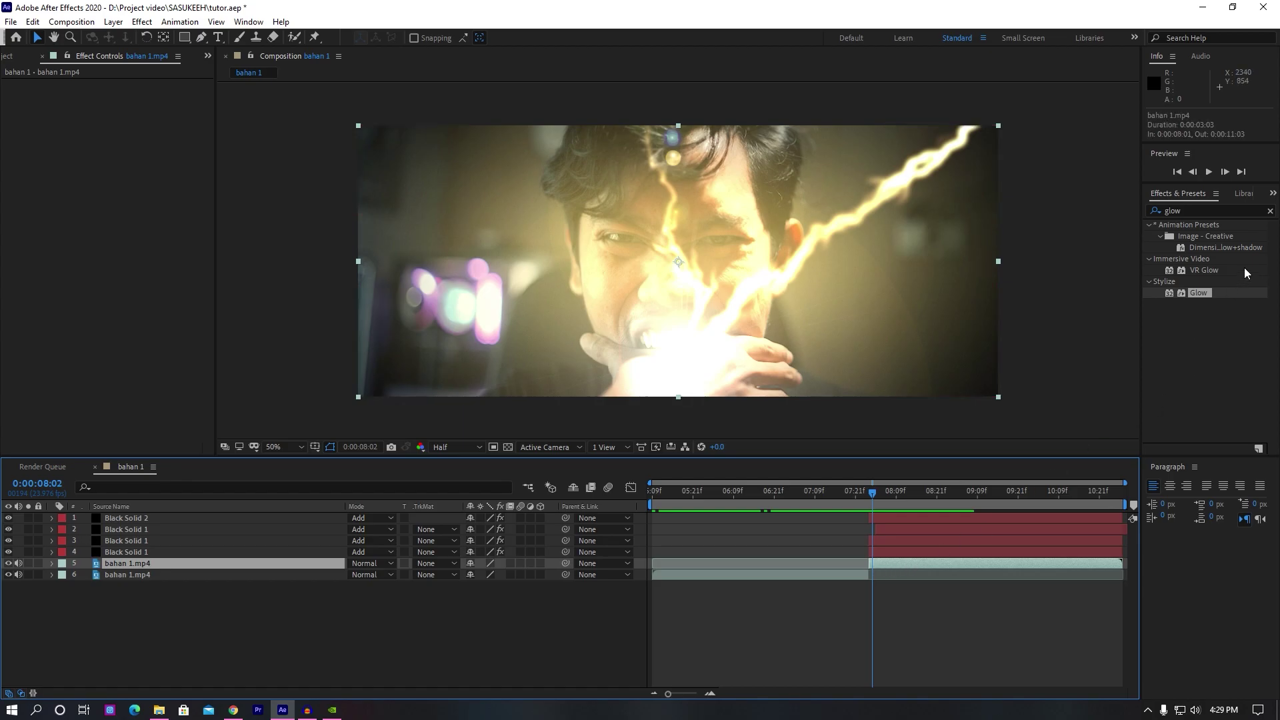
- Apply Lumetri Color to the later footage layer: Temperature 143, Tint -51, plus a Temperature expression
{"action": "left_click", "coordinate": [1270, 211]}
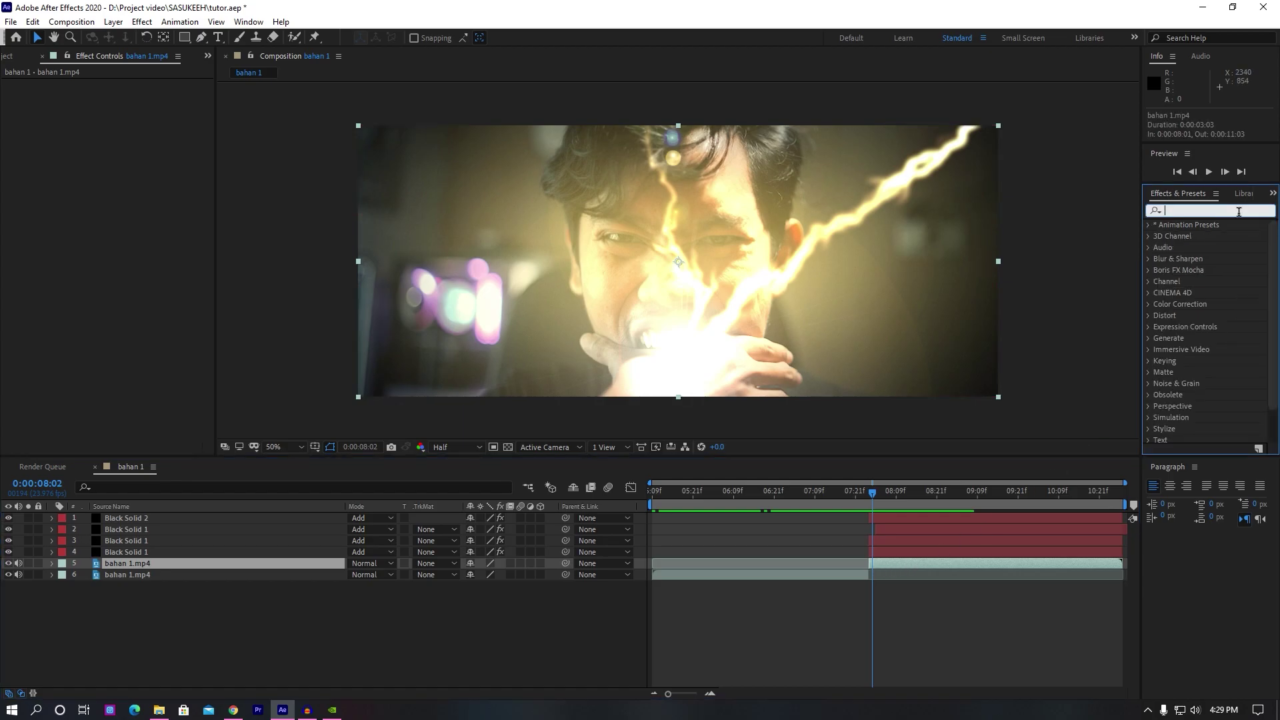
{"action": "type", "text": "lumet"}
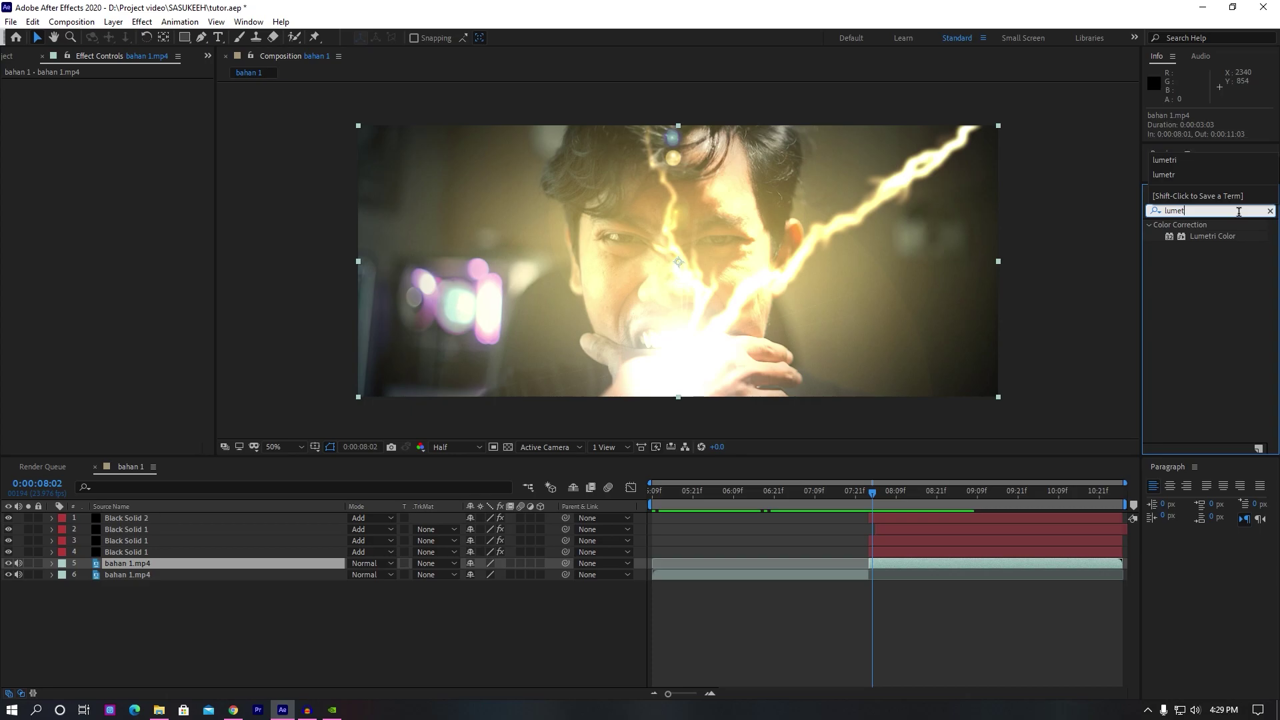
{"action": "type", "text": "ri"}
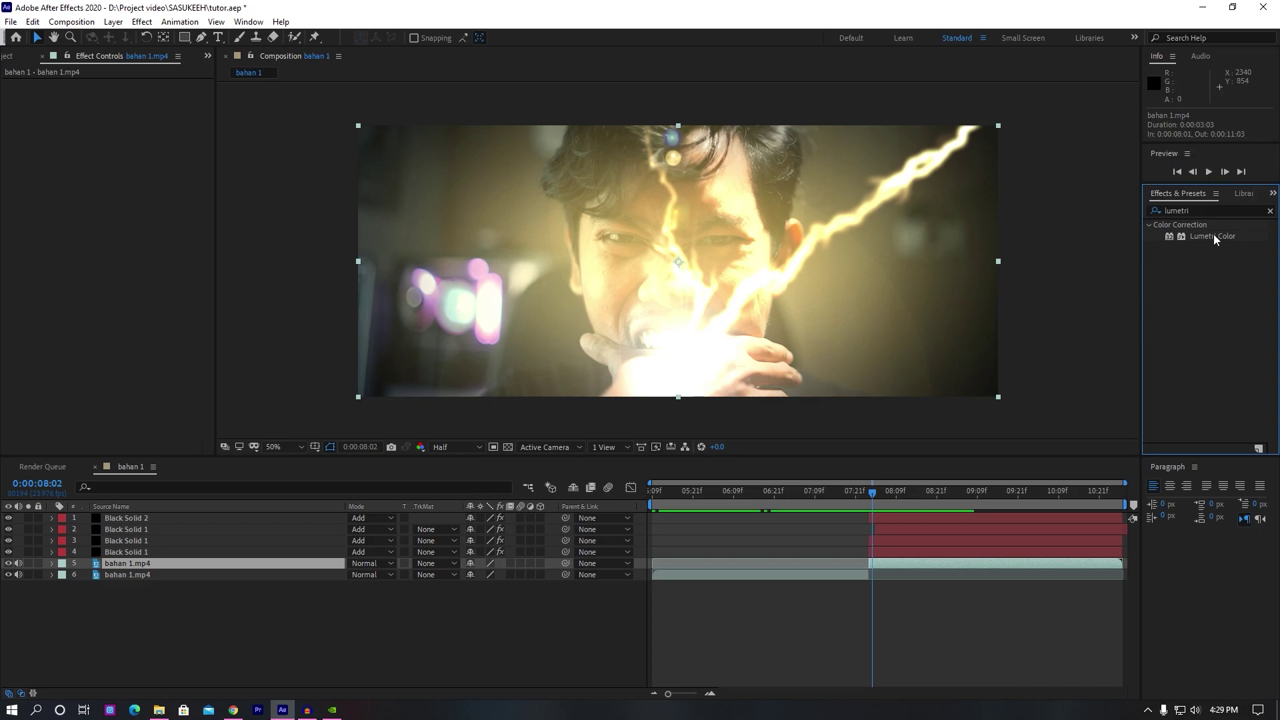
{"action": "left_click_drag", "start_coordinate": [1213, 236], "coordinate": [171, 564]}
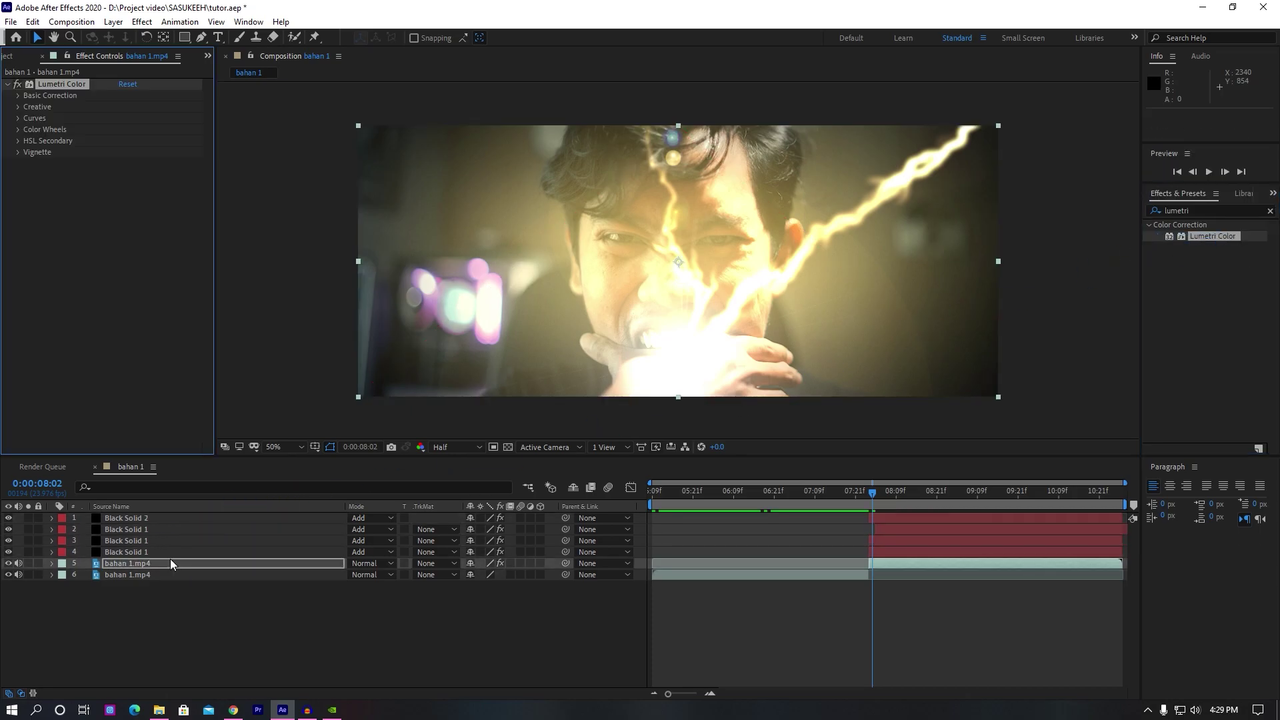
{"action": "left_click", "coordinate": [21, 98]}
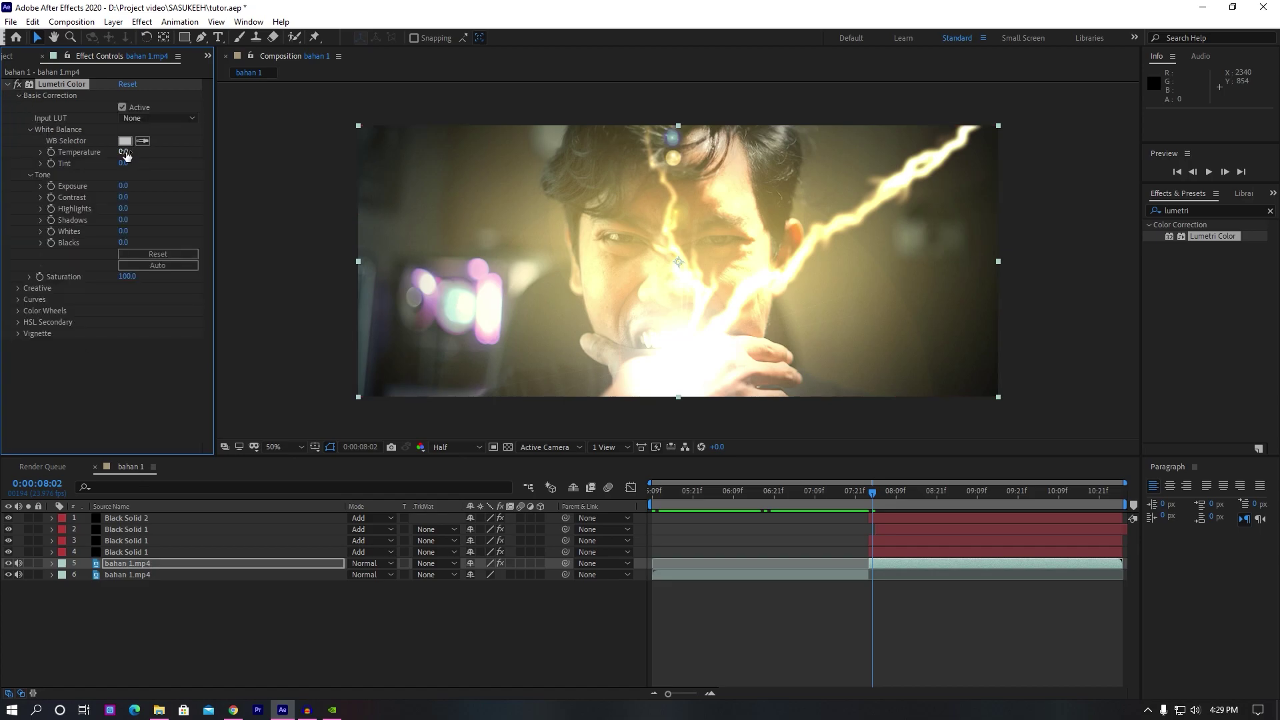
{"action": "left_click_drag", "start_coordinate": [126, 155], "coordinate": [224, 158]}
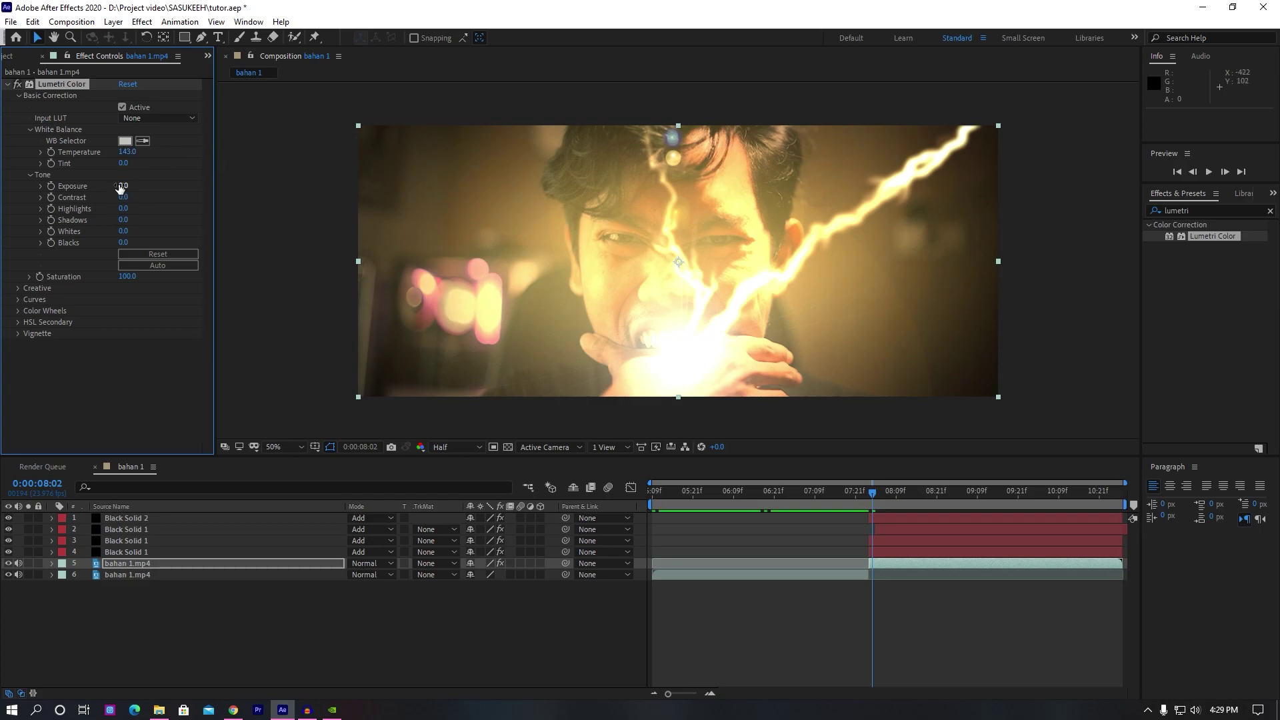
{"action": "left_click_drag", "start_coordinate": [122, 164], "coordinate": [104, 171]}
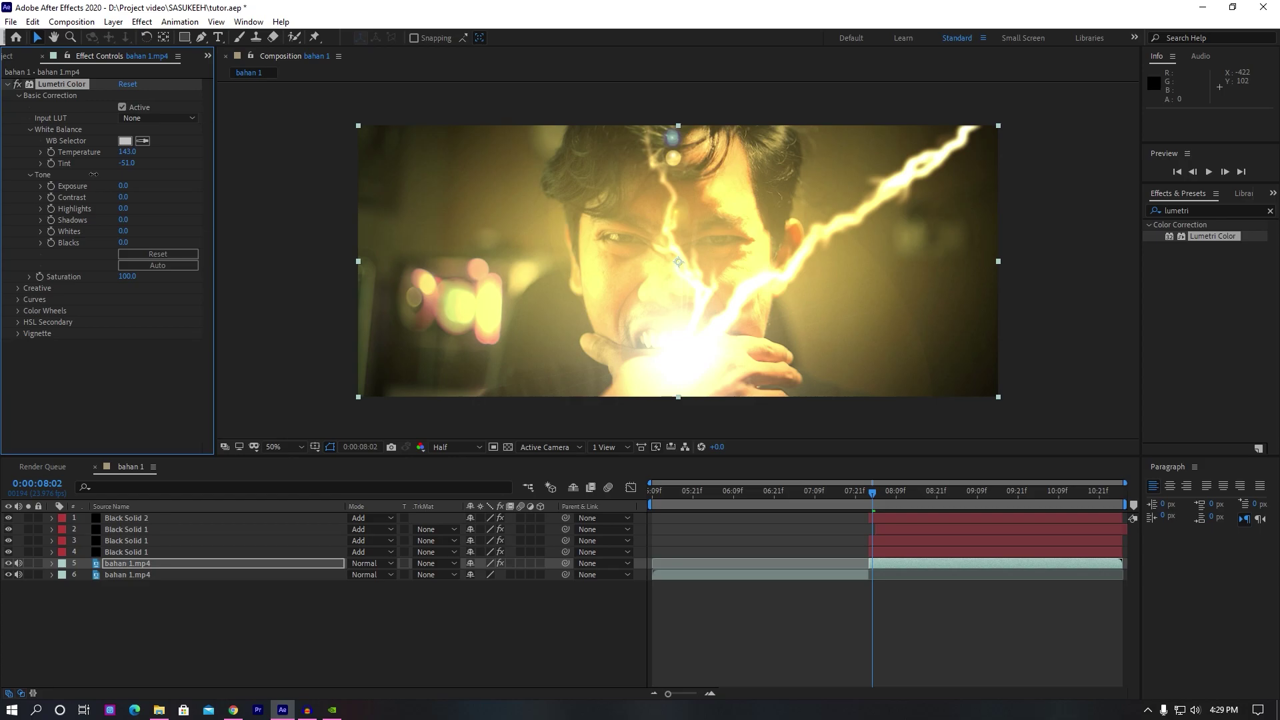
{"action": "left_click", "coordinate": [50, 153], "text": "alt"}
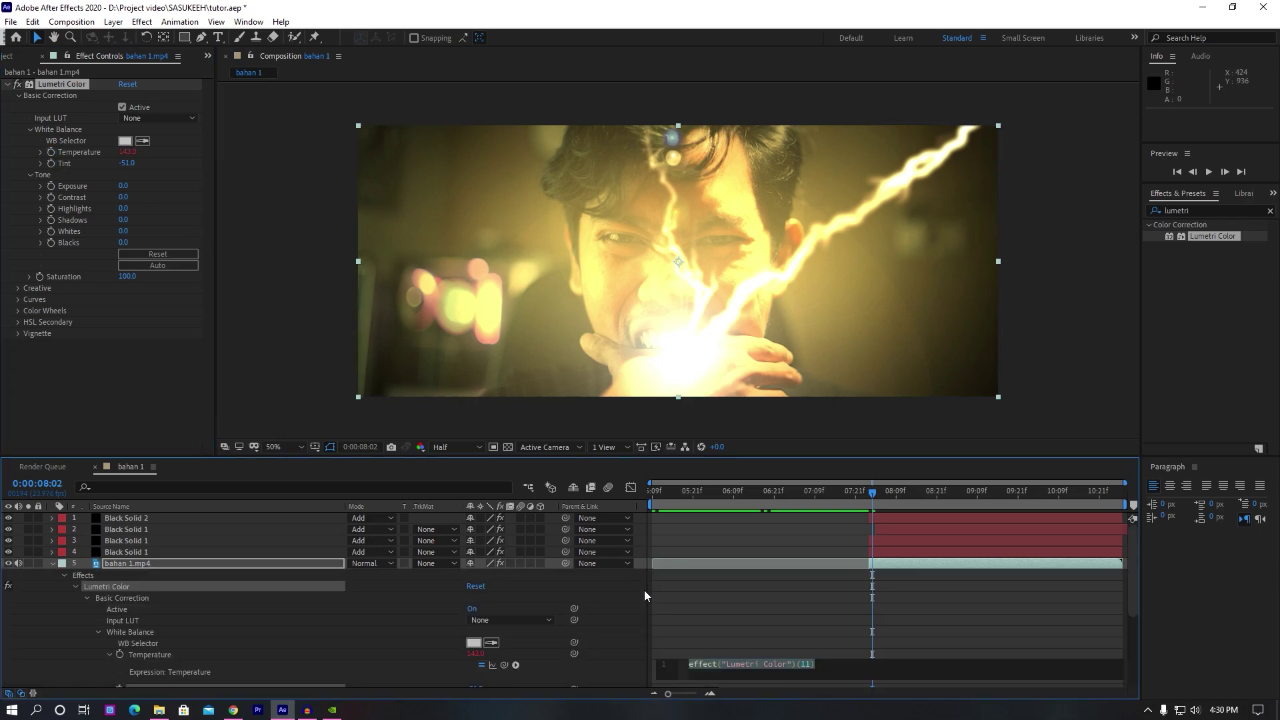
- Give Lumetri Temperature a wiggle(30,30) expression and check the flicker at 0:00:08:09
{"action": "type", "text": "wigg"}
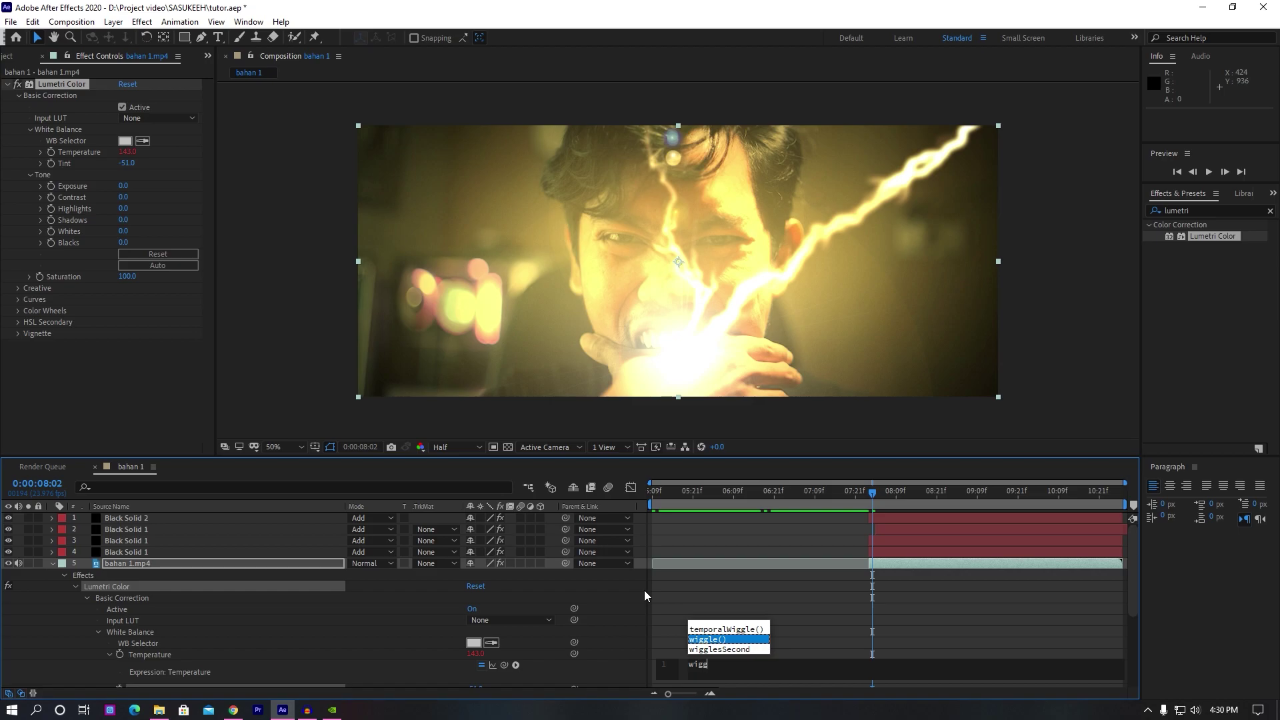
{"action": "type", "text": "le"}
{"action": "key", "text": "Return"}
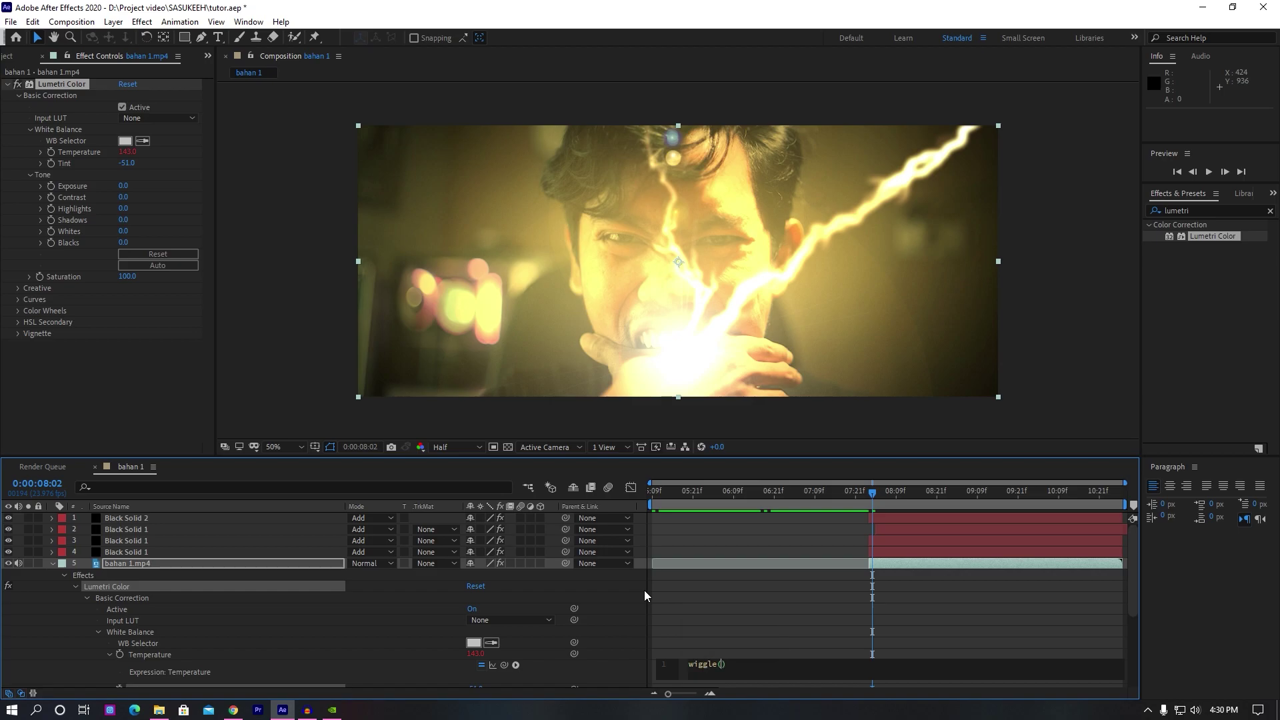
{"action": "type", "text": "30"}
{"action": "type", "text": ",30"}
{"action": "key", "text": "End"}
{"action": "left_click", "coordinate": [40, 662]}
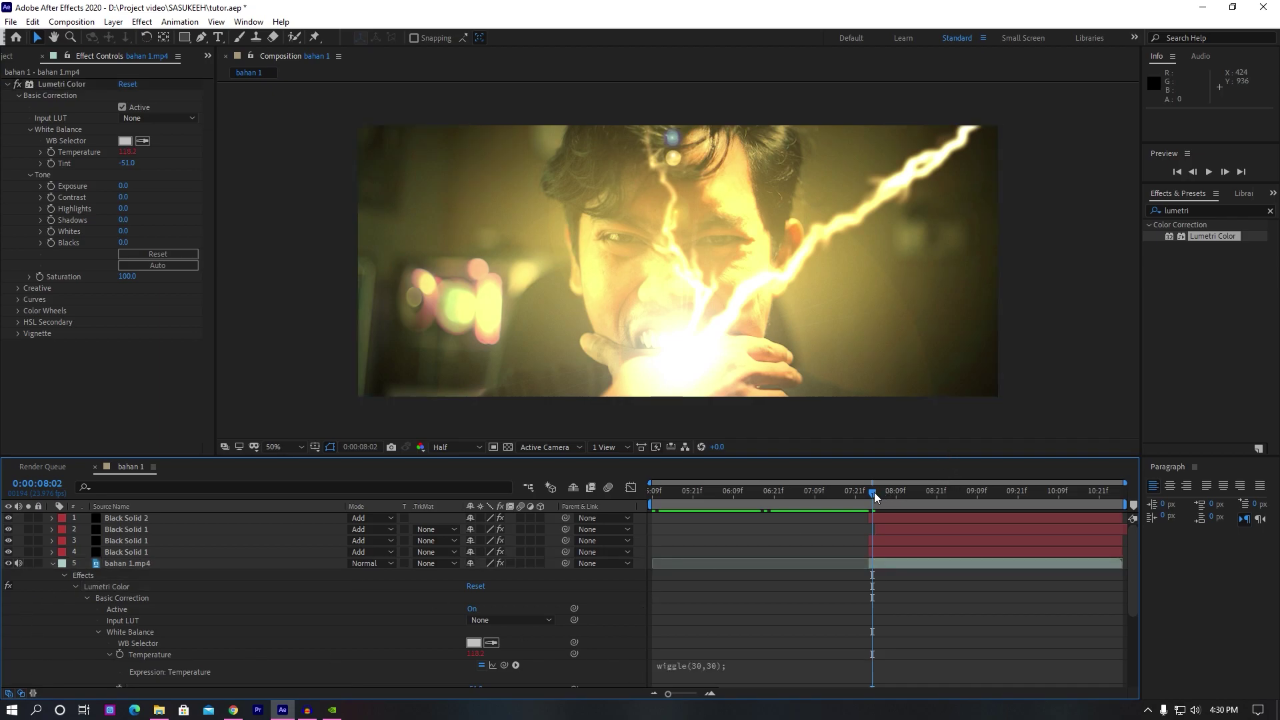
{"action": "left_click_drag", "start_coordinate": [874, 492], "coordinate": [898, 504]}
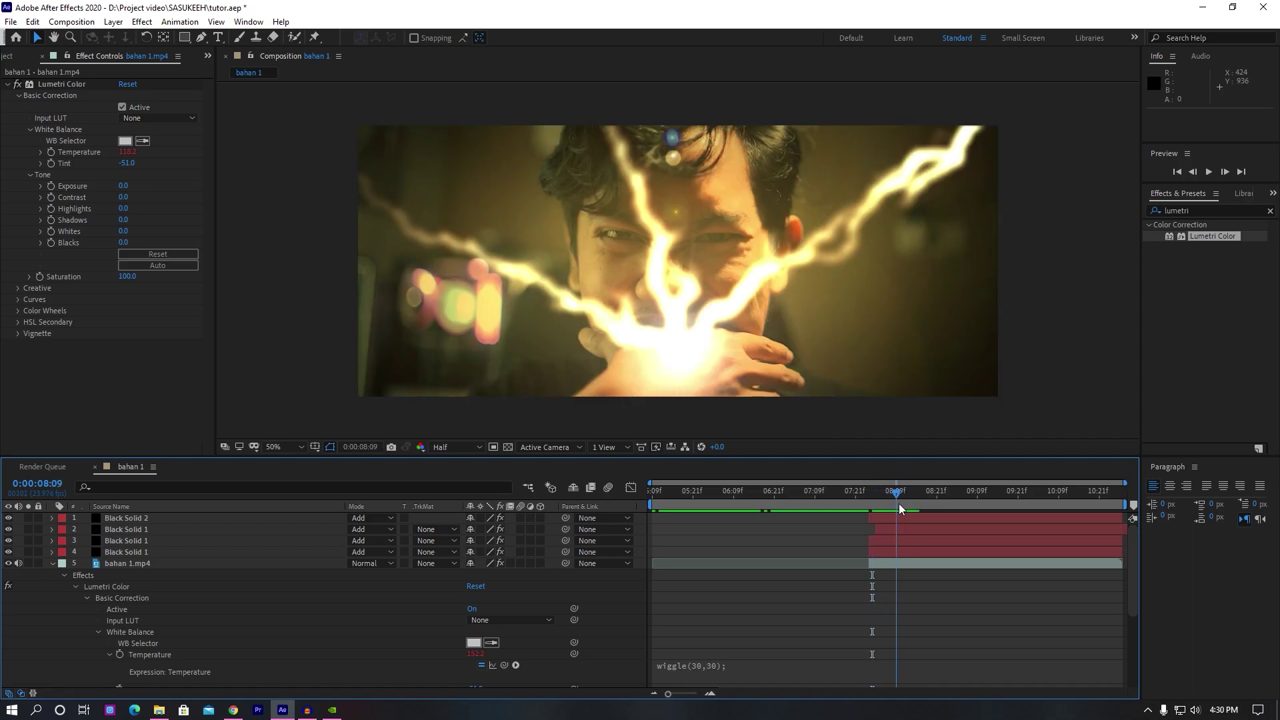
{"action": "left_click", "coordinate": [1270, 211]}
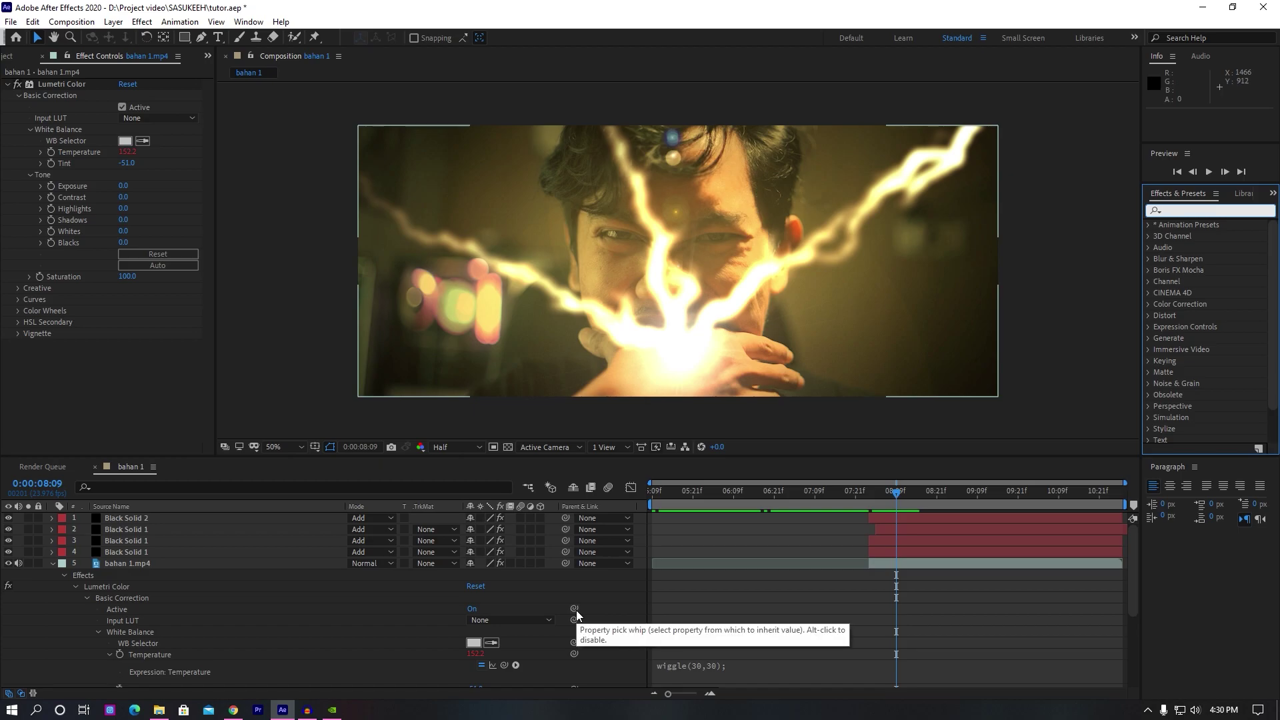
- Search 'expo' and drop the Exposure effect onto the later bahan 1.mp4 layer
{"action": "type", "text": "e"}
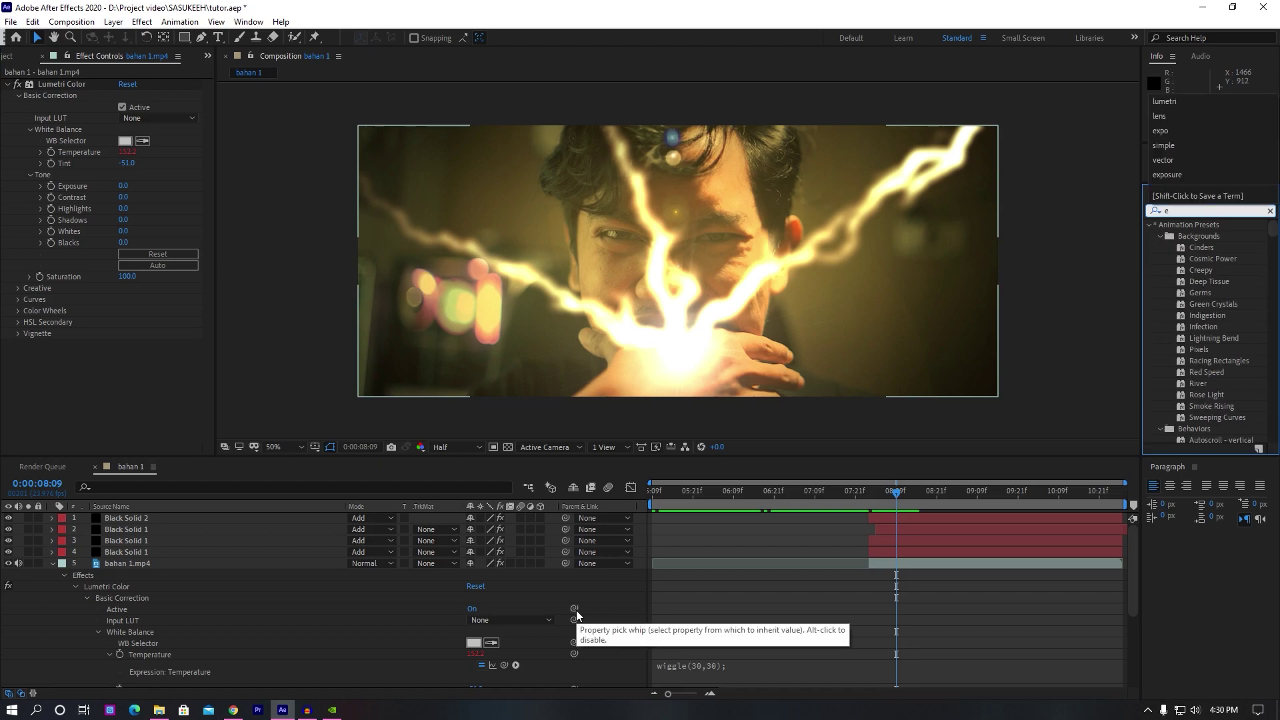
{"action": "type", "text": "xpo"}
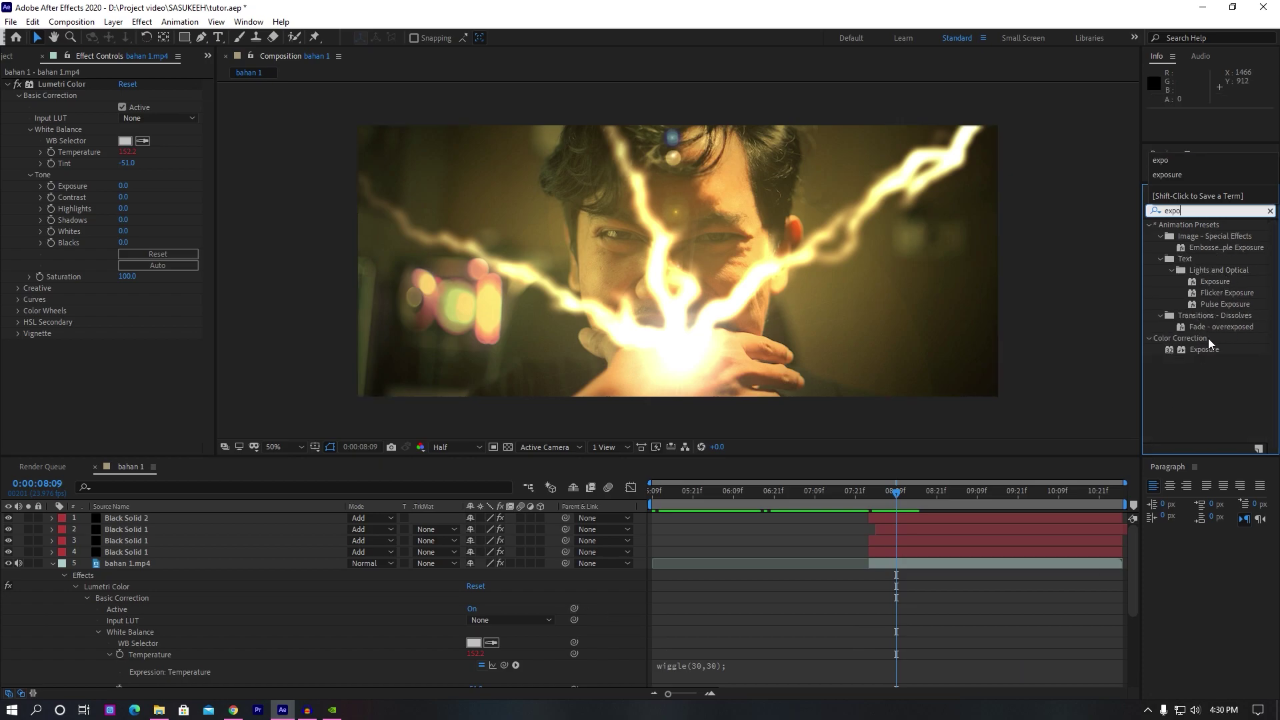
{"action": "left_click_drag", "start_coordinate": [1207, 348], "coordinate": [885, 559]}
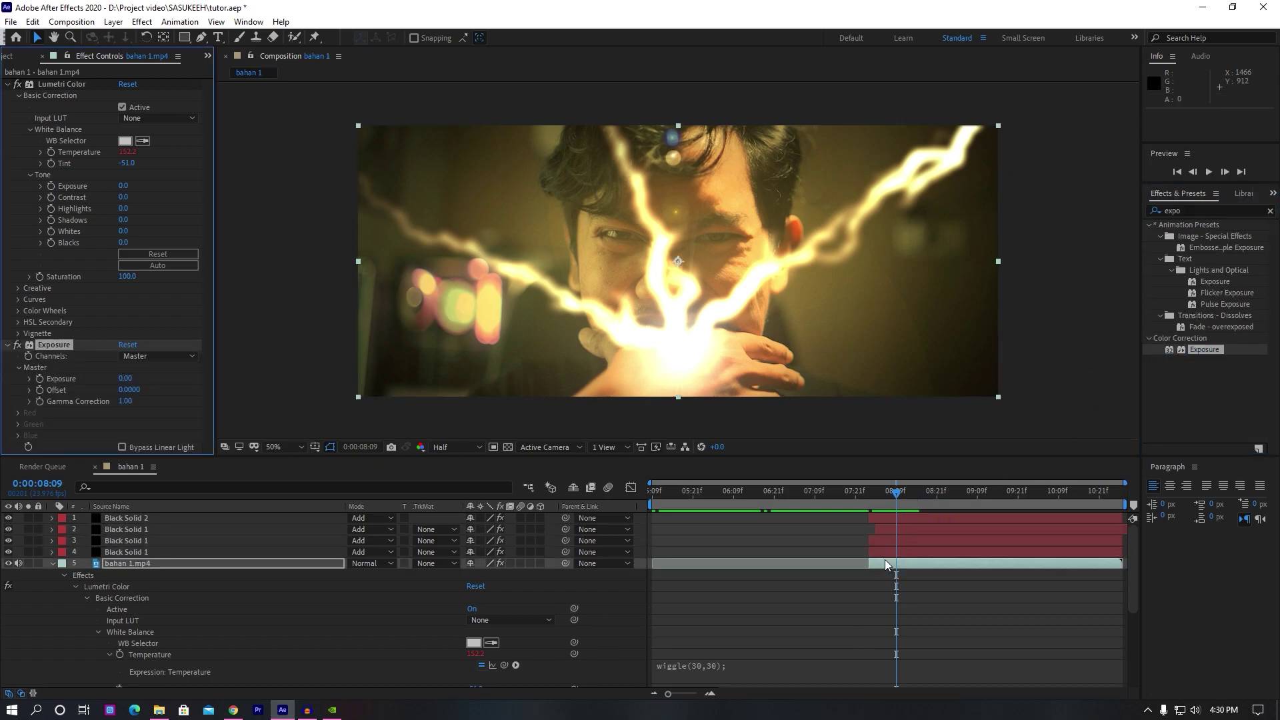
{"action": "left_click", "coordinate": [126, 378]}
{"action": "type", "text": "0.5"}
- Set Exposure to 0.50, give it a wiggle(30,2) expression, and collapse the layer
{"action": "left_click", "coordinate": [9, 393]}
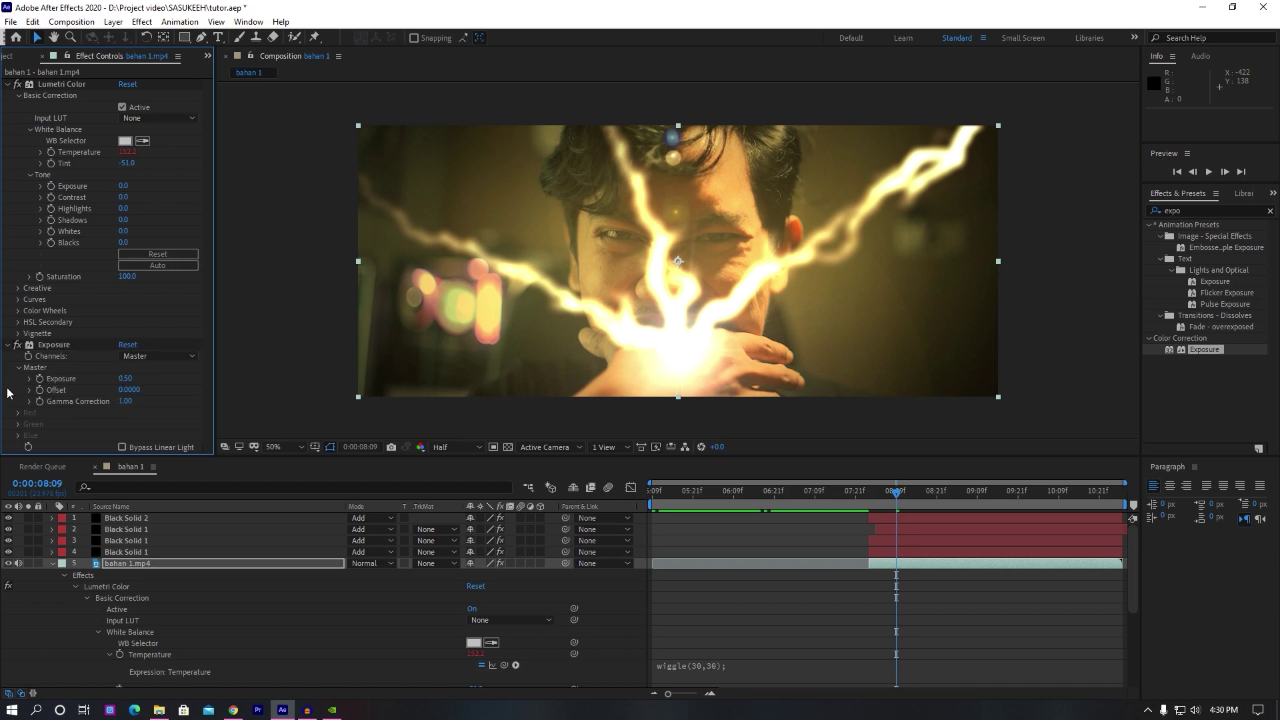
{"action": "left_click", "coordinate": [40, 379], "text": "alt"}
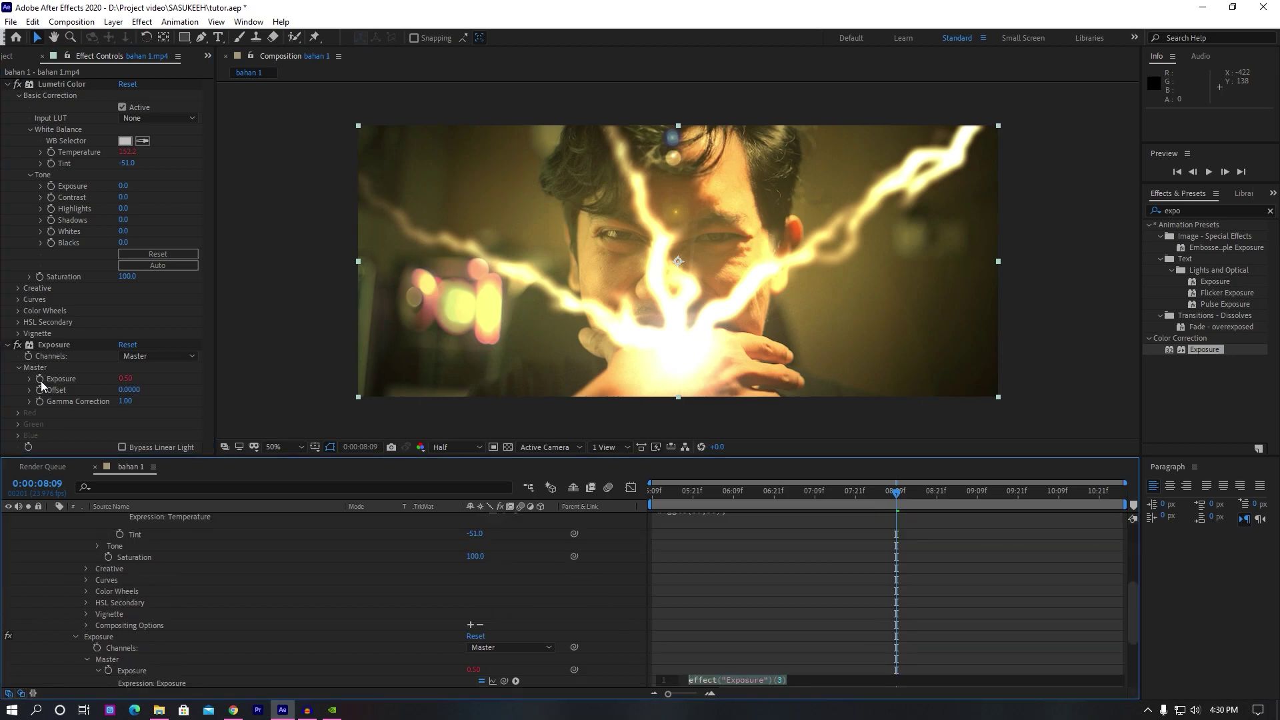
{"action": "type", "text": "wiggle"}
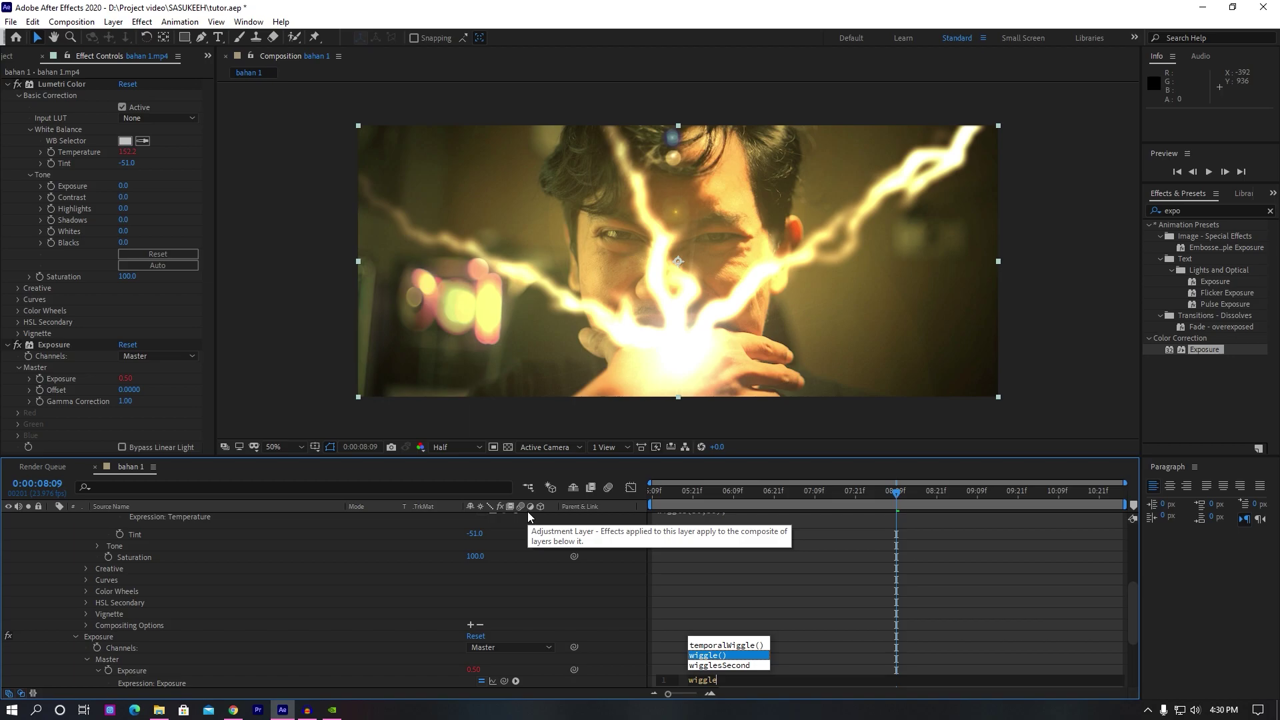
{"action": "key", "text": "Return"}
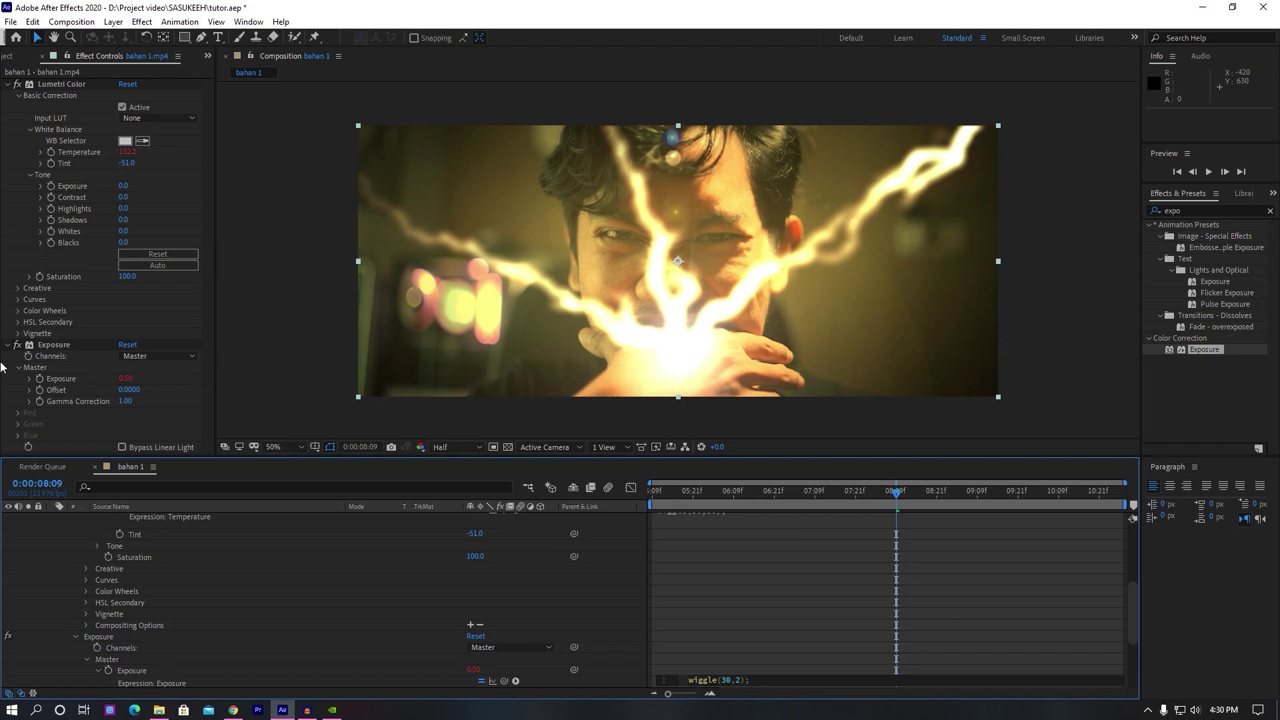
{"action": "left_click", "coordinate": [29, 557]}
{"action": "scroll", "coordinate": [118, 572], "scroll_direction": "up", "scroll_amount": 10}
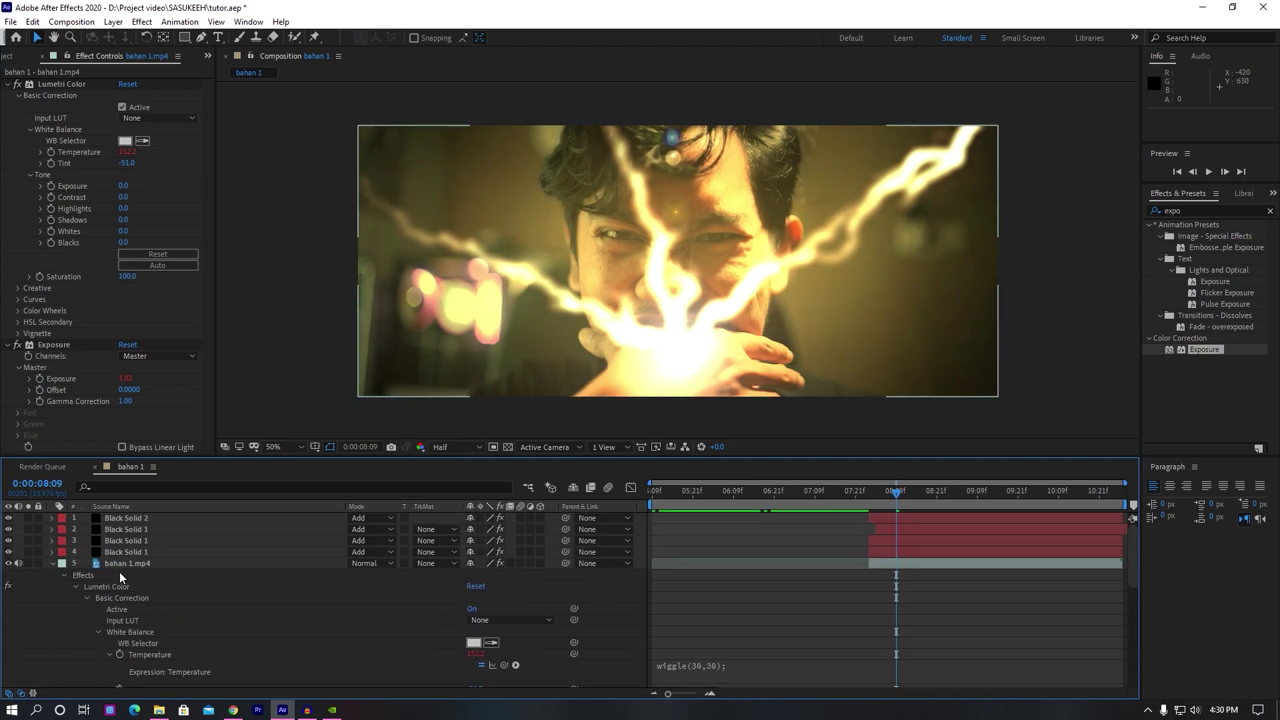
{"action": "left_click", "coordinate": [53, 564]}
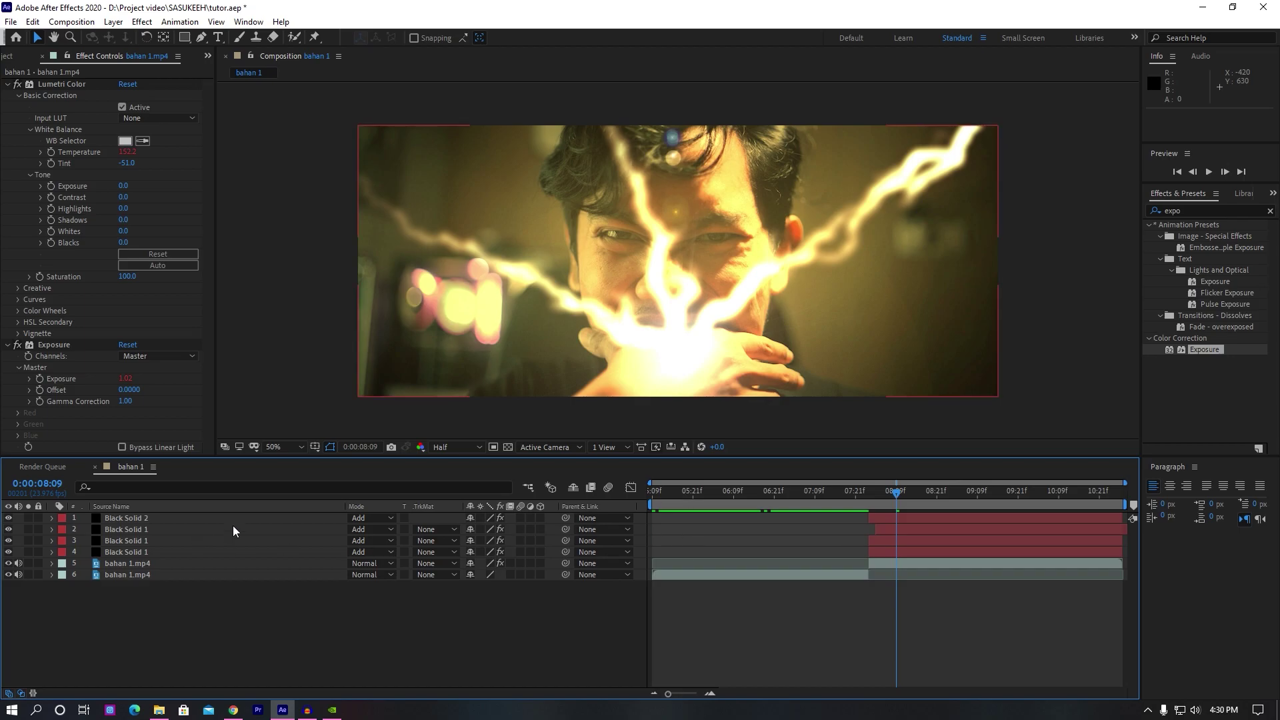
- Preview from 0:00:07:21 and scrub to the lightning-strike frame around 0:00:08:03
{"action": "left_click", "coordinate": [857, 494]}
{"action": "key", "text": "space"}
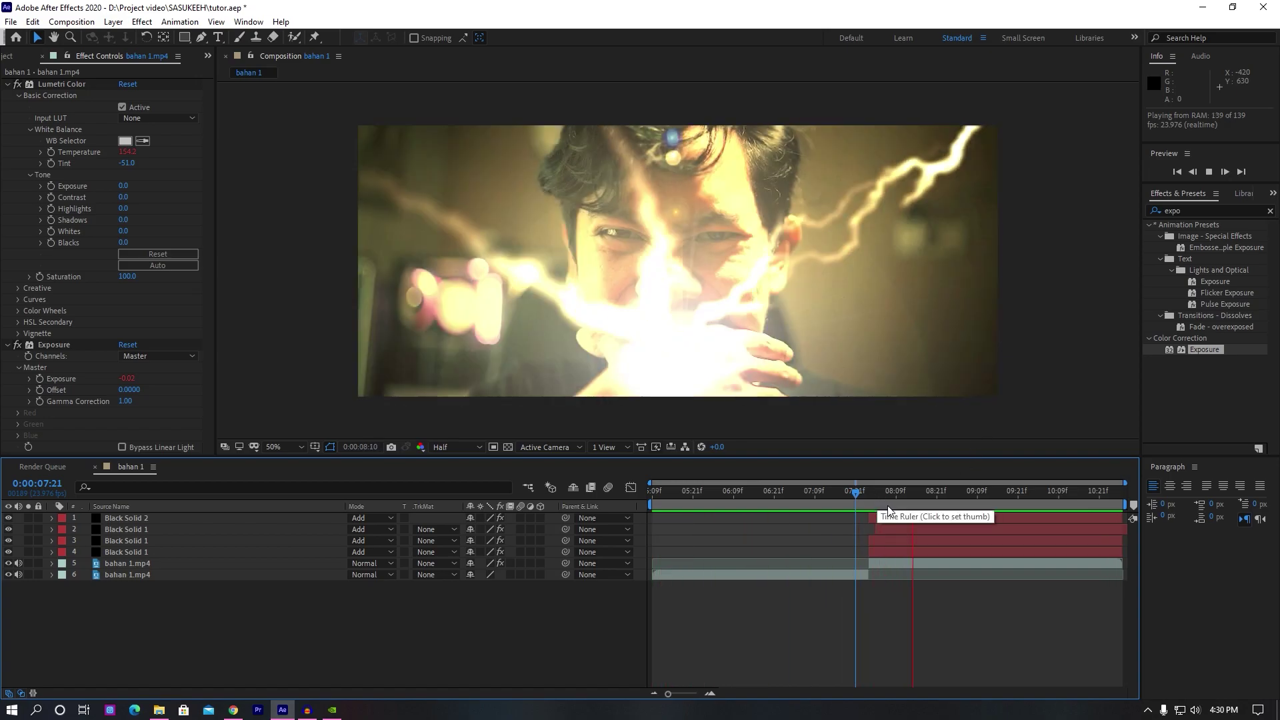
{"action": "left_click_drag", "start_coordinate": [851, 499], "coordinate": [866, 500]}
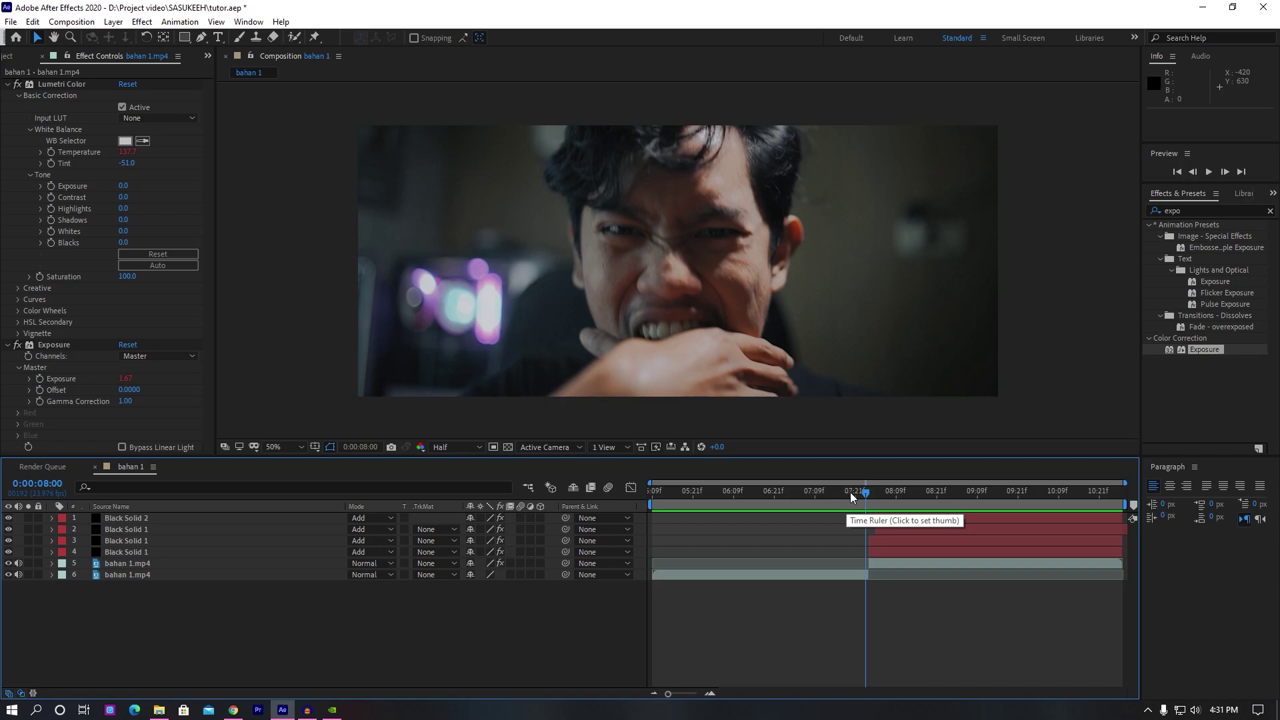
{"action": "left_click_drag", "start_coordinate": [851, 493], "coordinate": [876, 497]}
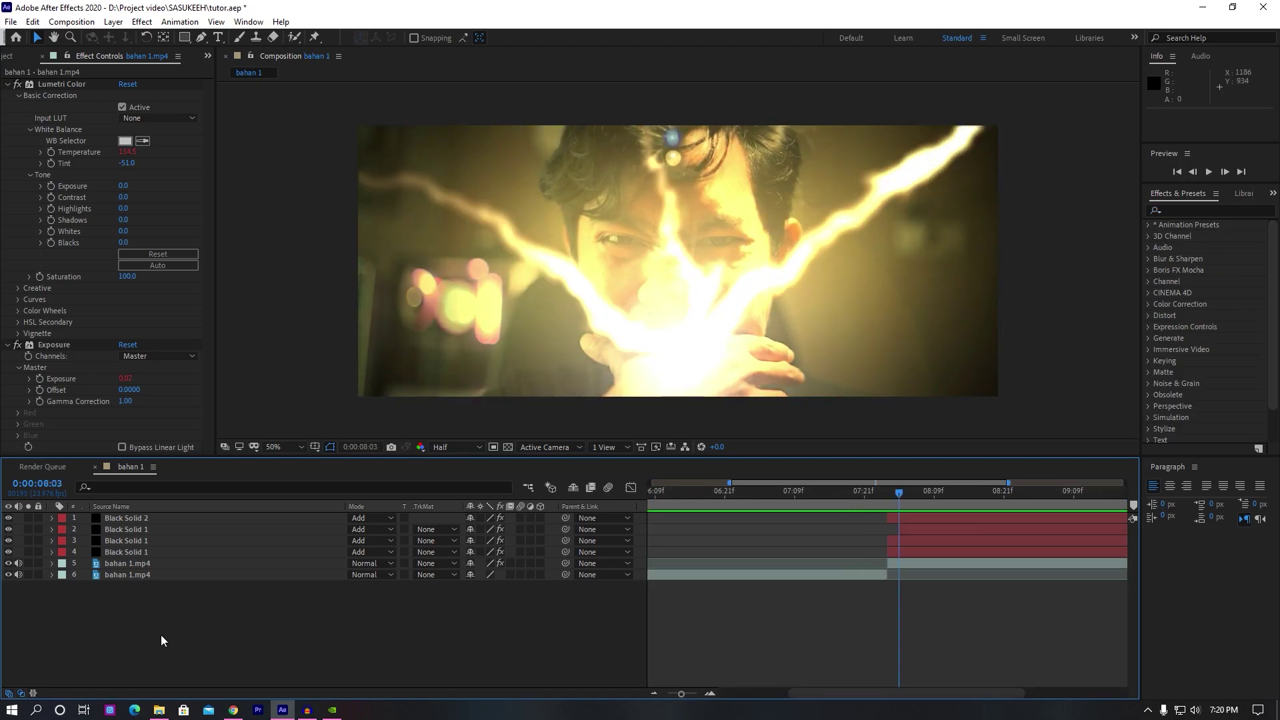
- Create a new solid layer named Darah
{"action": "right_click", "coordinate": [161, 634]}
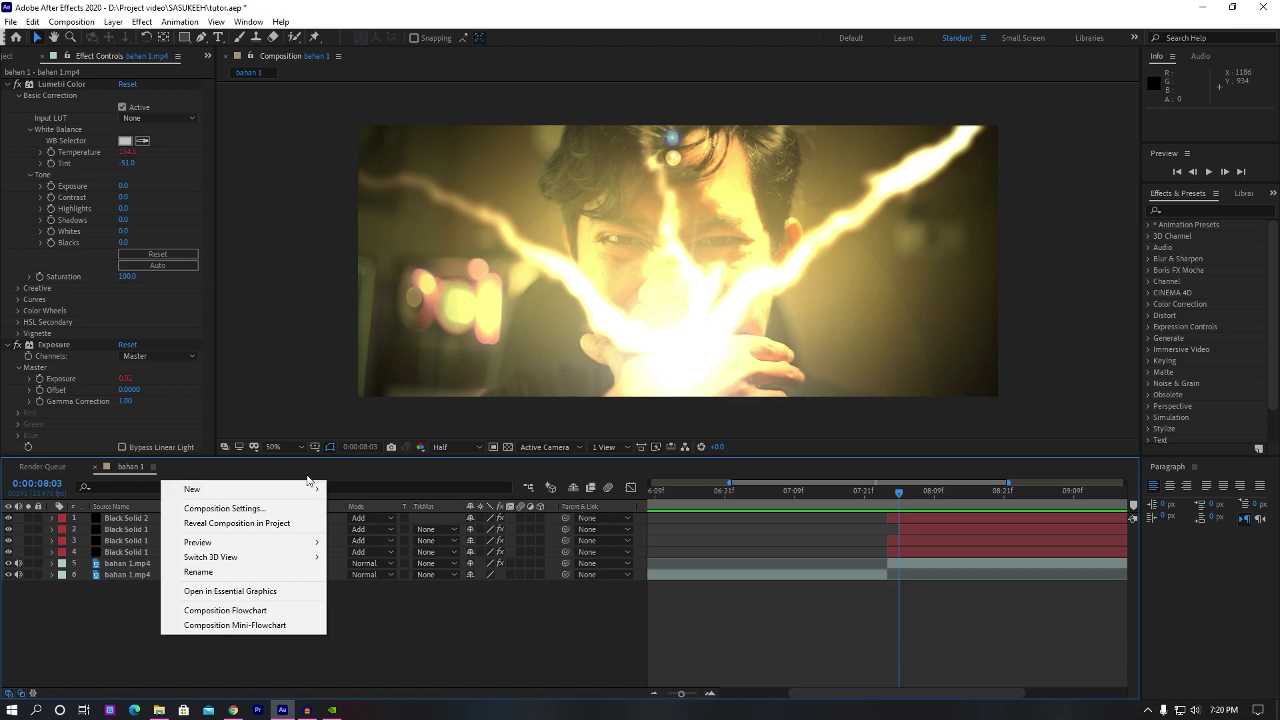
{"action": "mouse_move", "coordinate": [315, 493]}
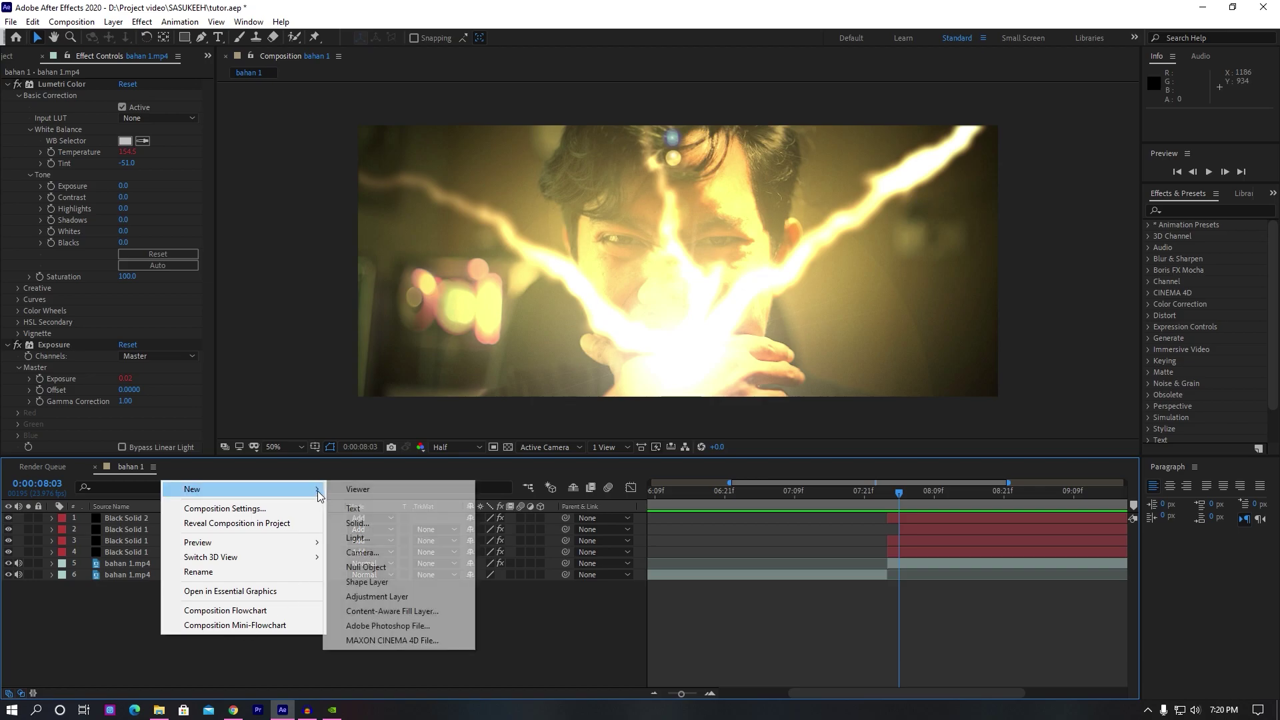
{"action": "left_click", "coordinate": [397, 524]}
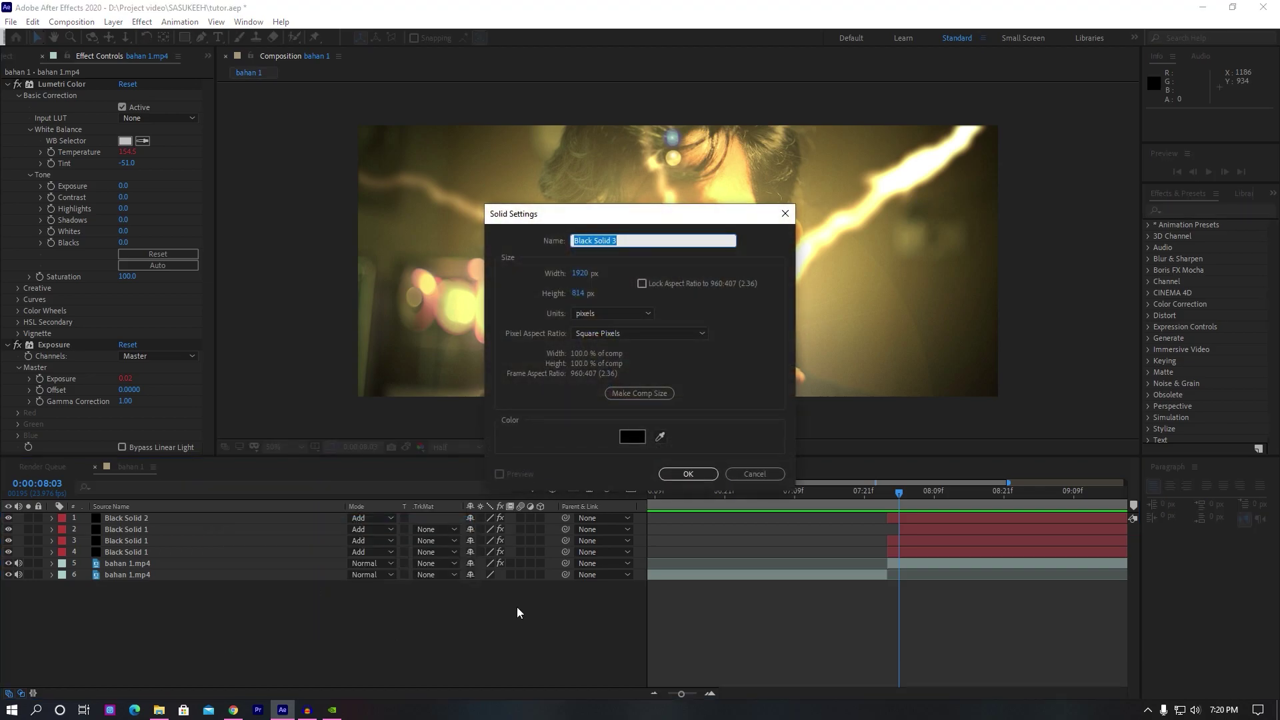
{"action": "type", "text": "Darah"}
{"action": "left_click", "coordinate": [707, 474]}
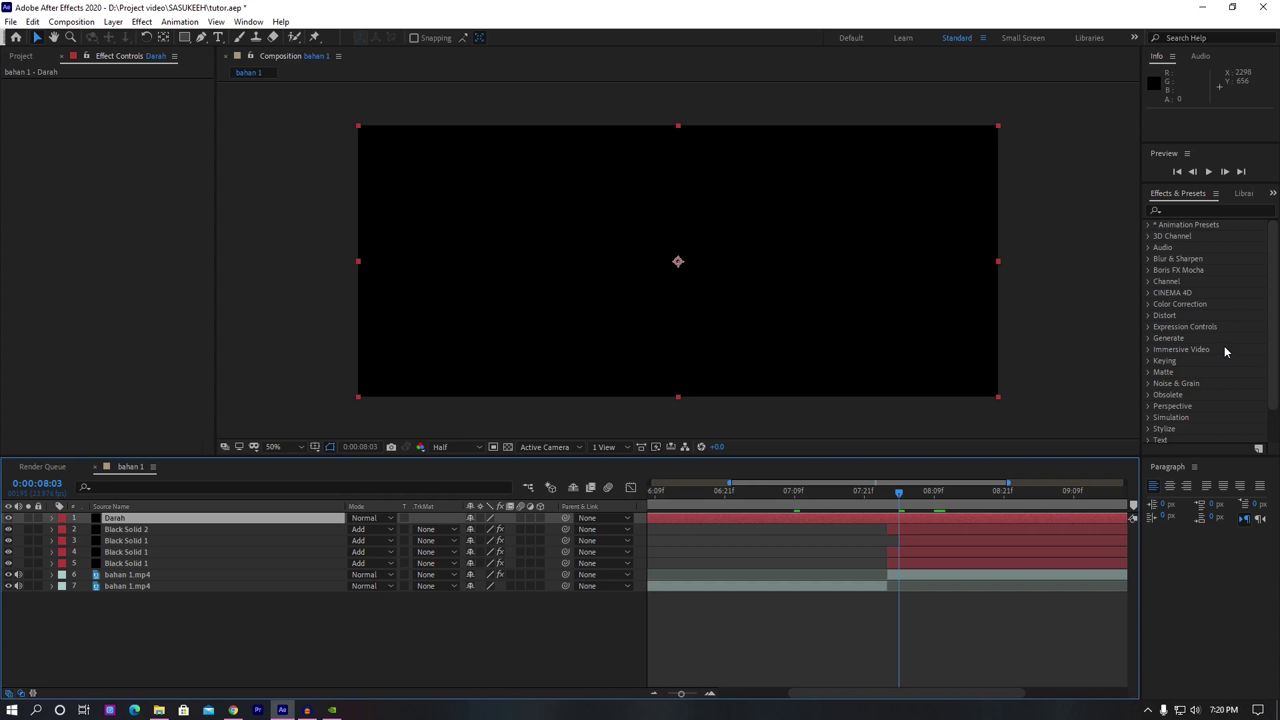
- Search 'cc par' and apply CC Particle World to the Darah layer
{"action": "left_click", "coordinate": [1196, 211]}
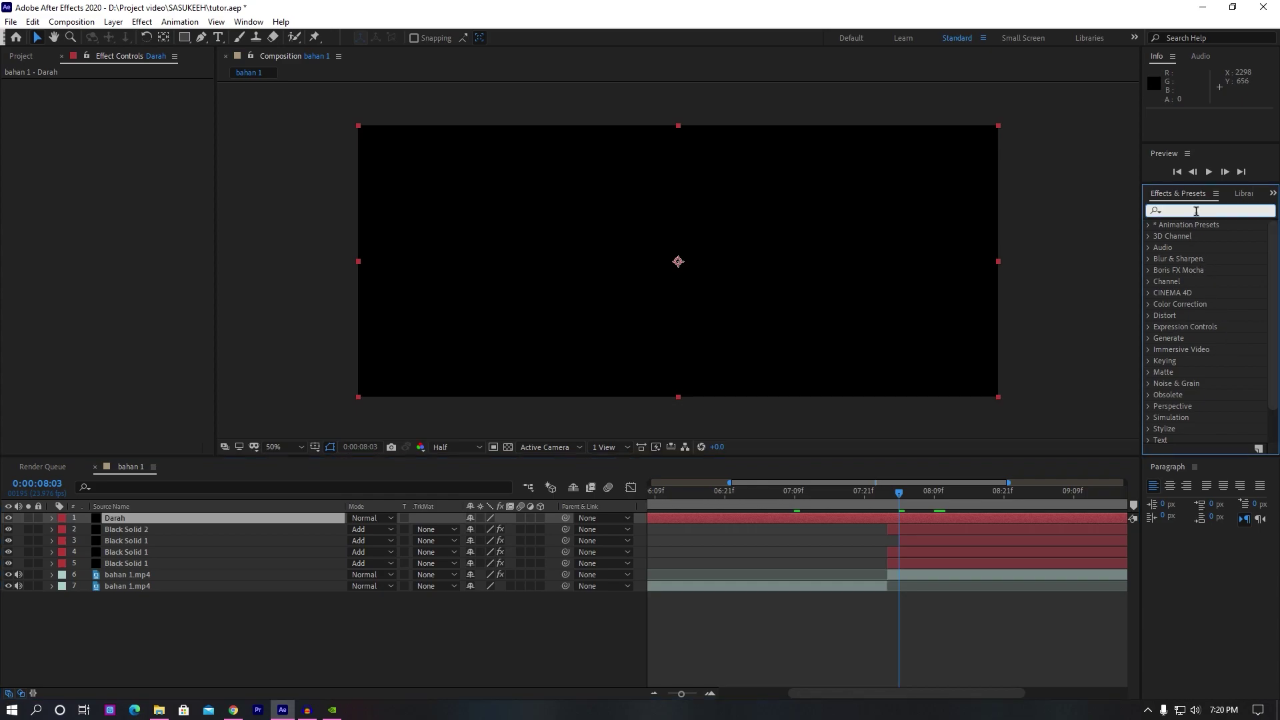
{"action": "type", "text": "cc pa"}
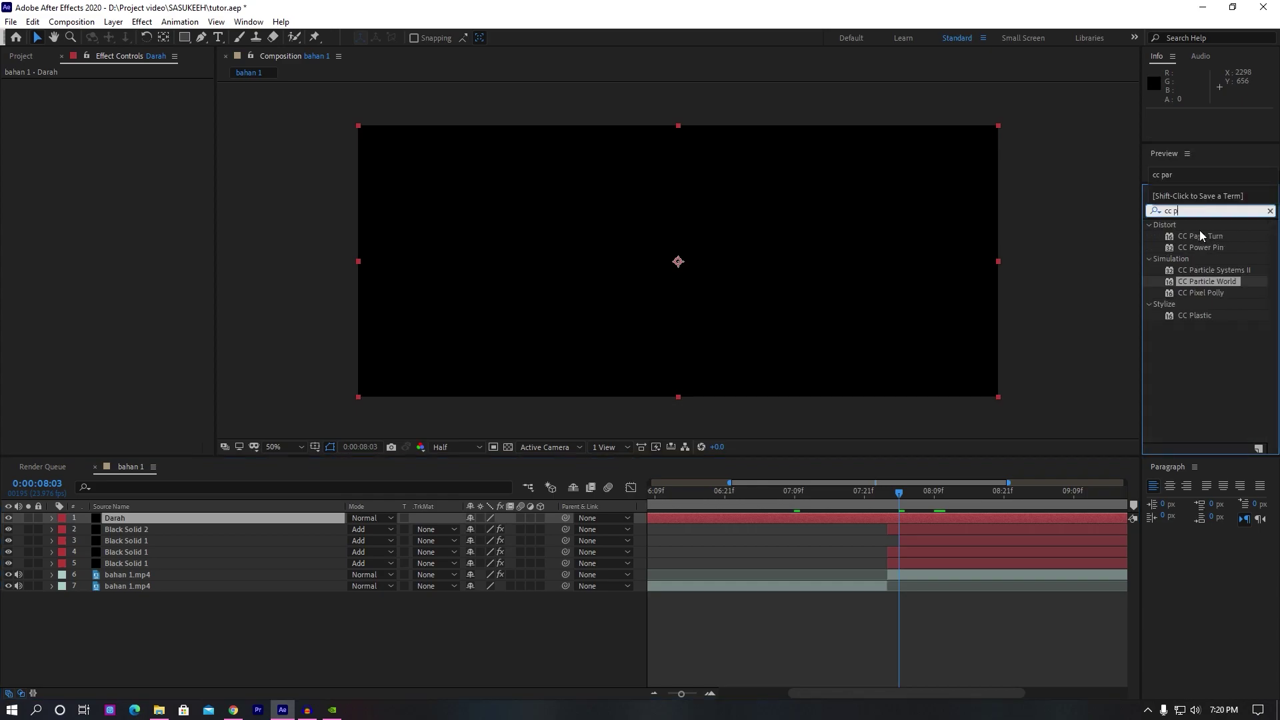
{"action": "type", "text": "r"}
{"action": "left_click_drag", "start_coordinate": [1206, 248], "coordinate": [145, 518]}
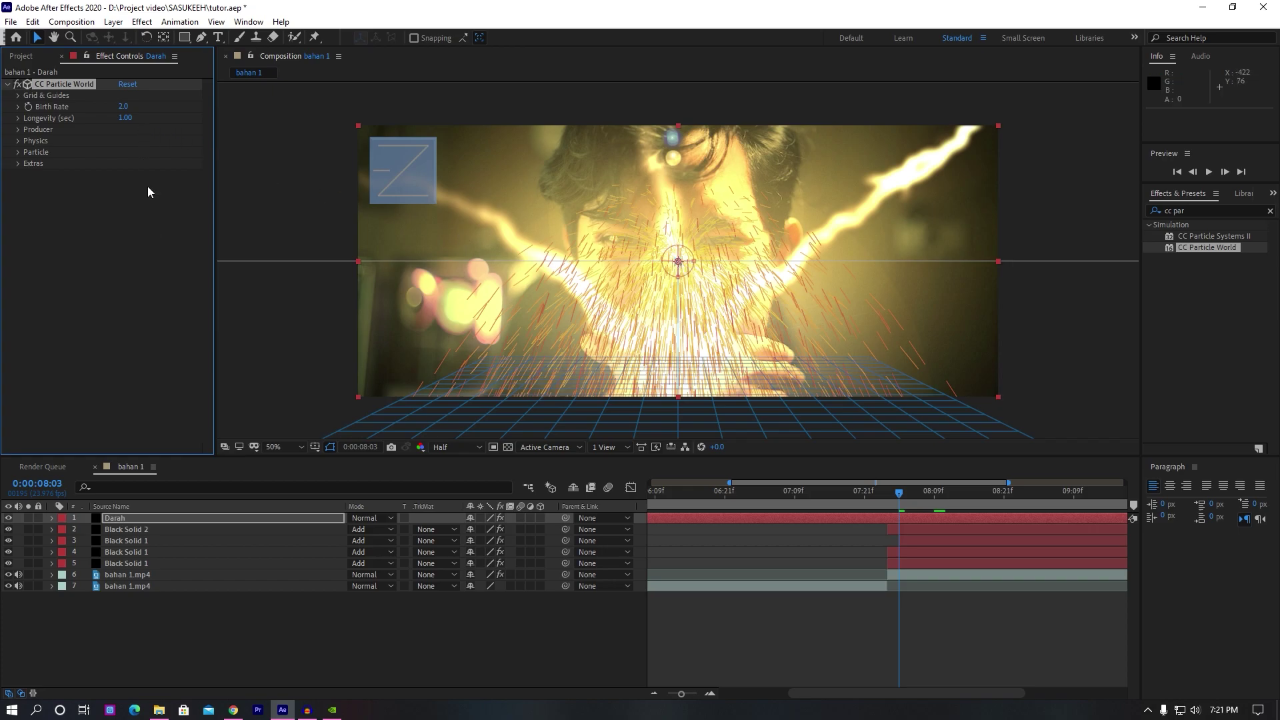
{"action": "right_click", "coordinate": [178, 607]}
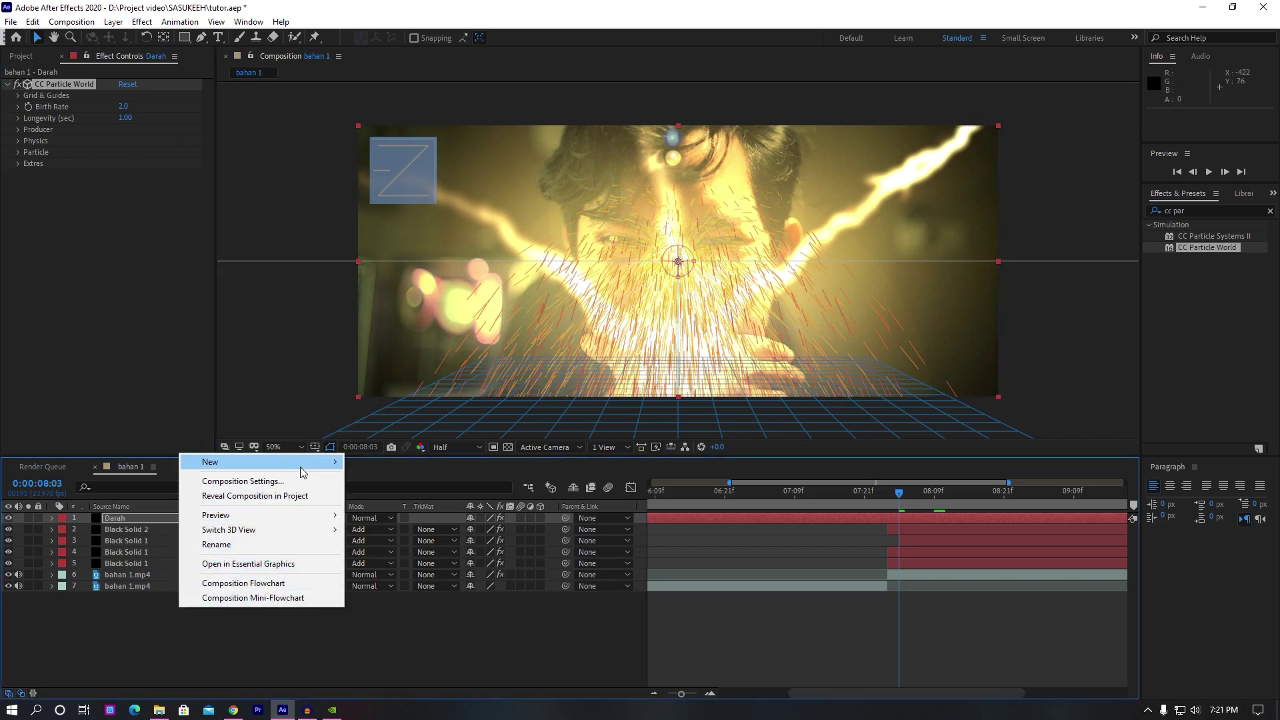
- Add Adjustment Layer 1 and select it together with Darah
{"action": "mouse_move", "coordinate": [304, 467]}
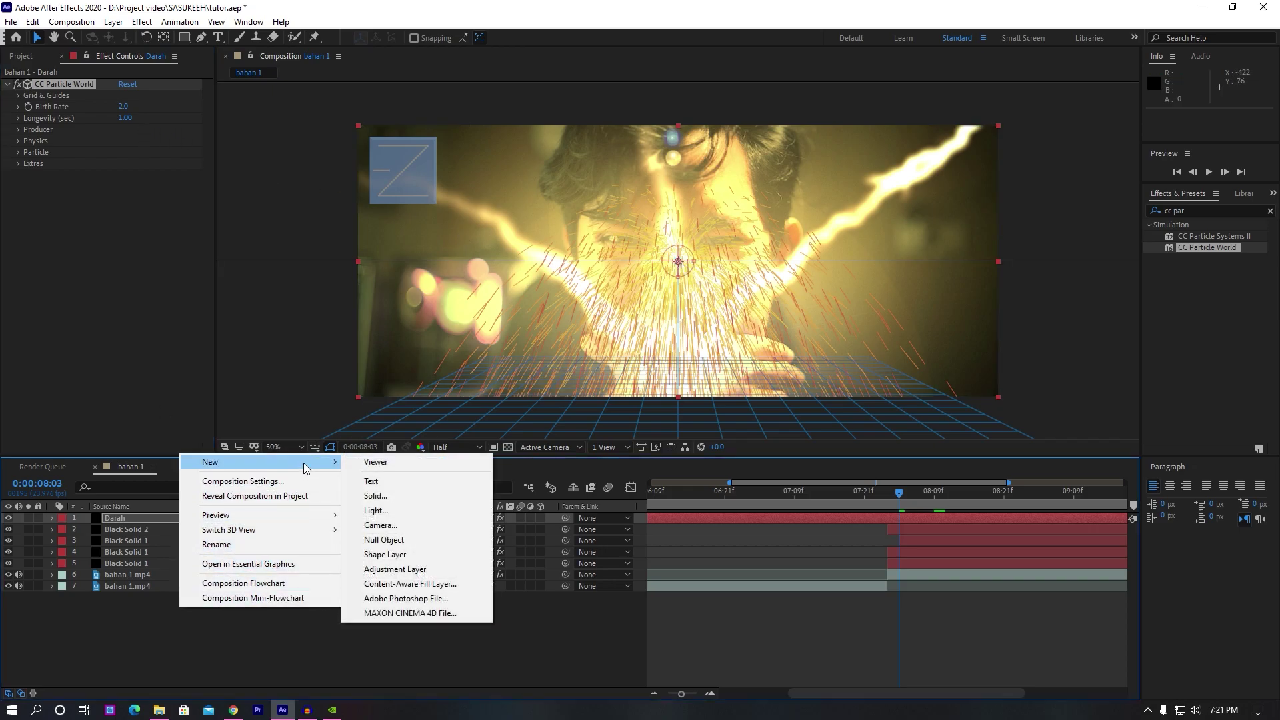
{"action": "left_click", "coordinate": [398, 569]}
{"action": "left_click", "coordinate": [118, 530]}
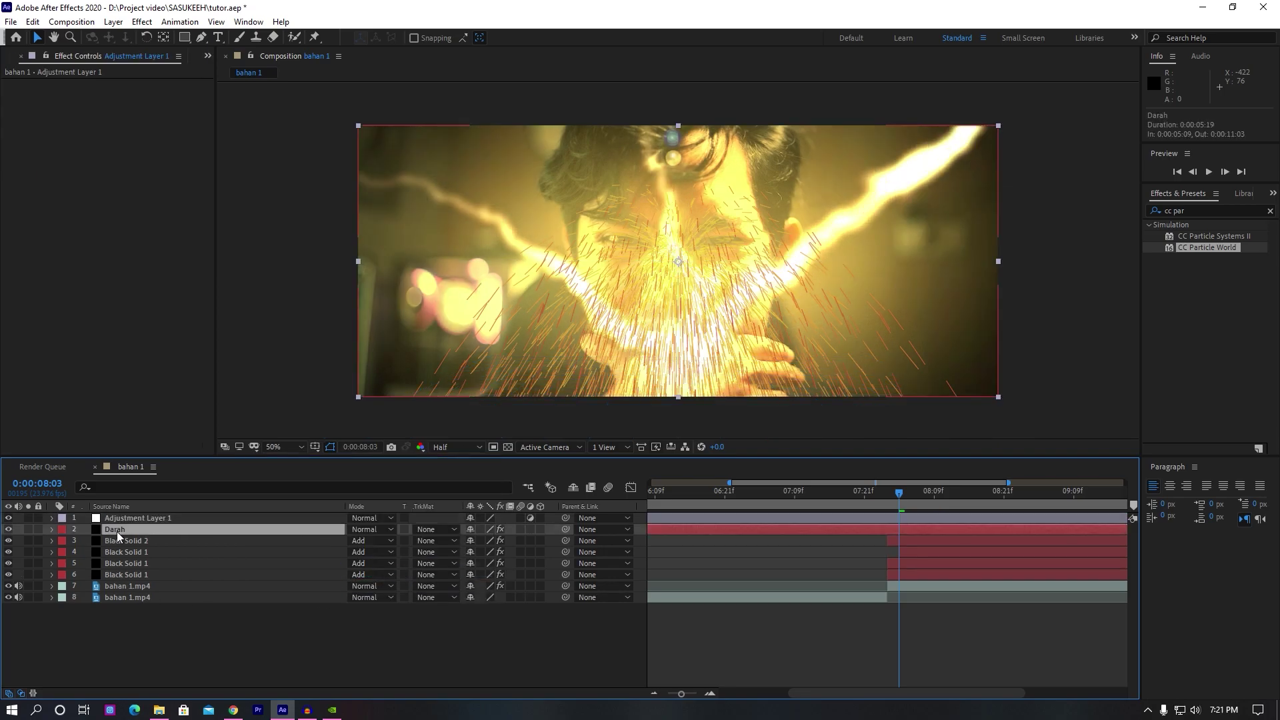
{"action": "left_click", "coordinate": [126, 521]}
{"action": "left_click", "coordinate": [127, 525]}
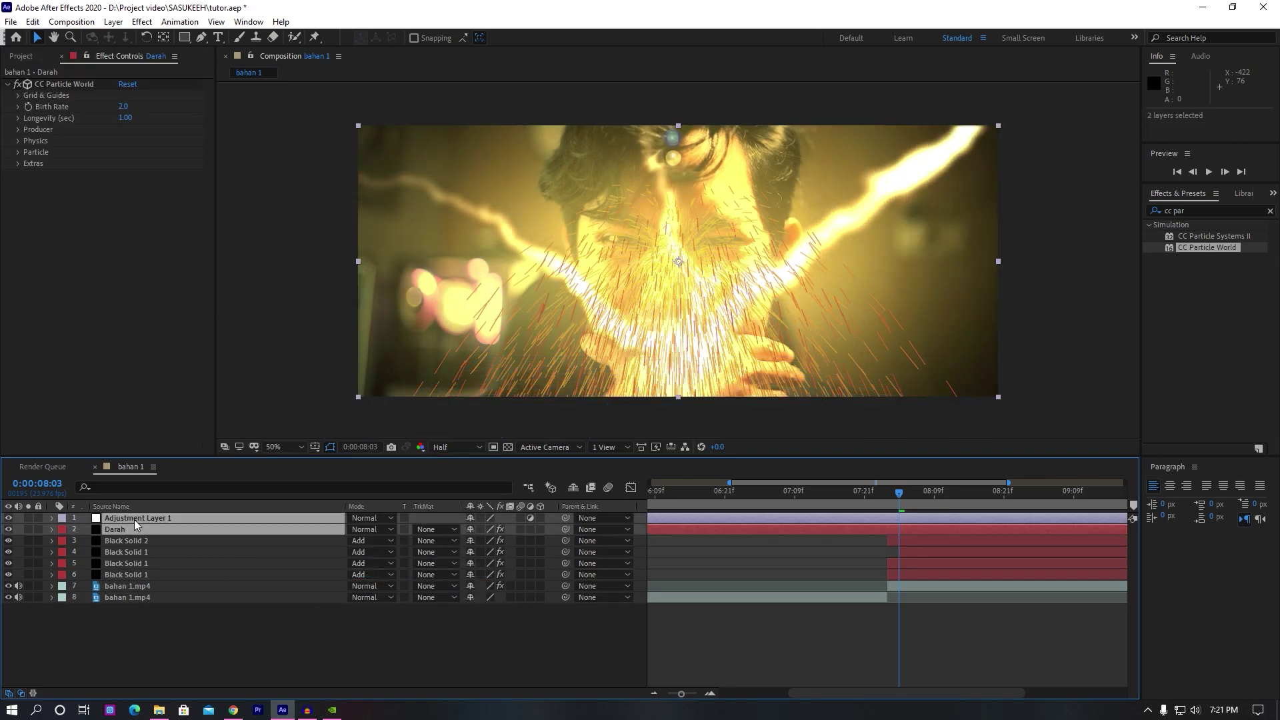
{"action": "left_click", "coordinate": [163, 657]}
{"action": "left_click", "coordinate": [115, 522]}
{"action": "left_click", "coordinate": [114, 529], "text": "shift"}
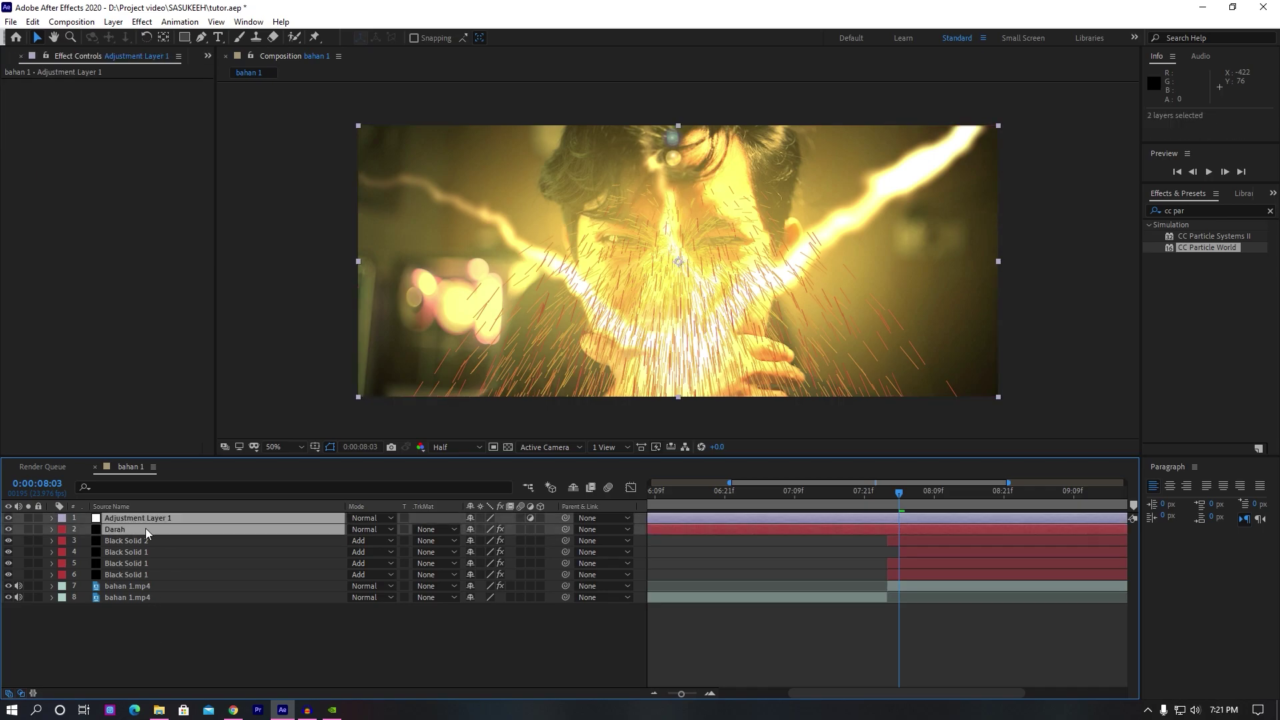
- Pre-compose both layers into Pre-comp 1 with all attributes and move it below the black solids
{"action": "right_click", "coordinate": [148, 528]}
{"action": "left_click", "coordinate": [195, 456]}
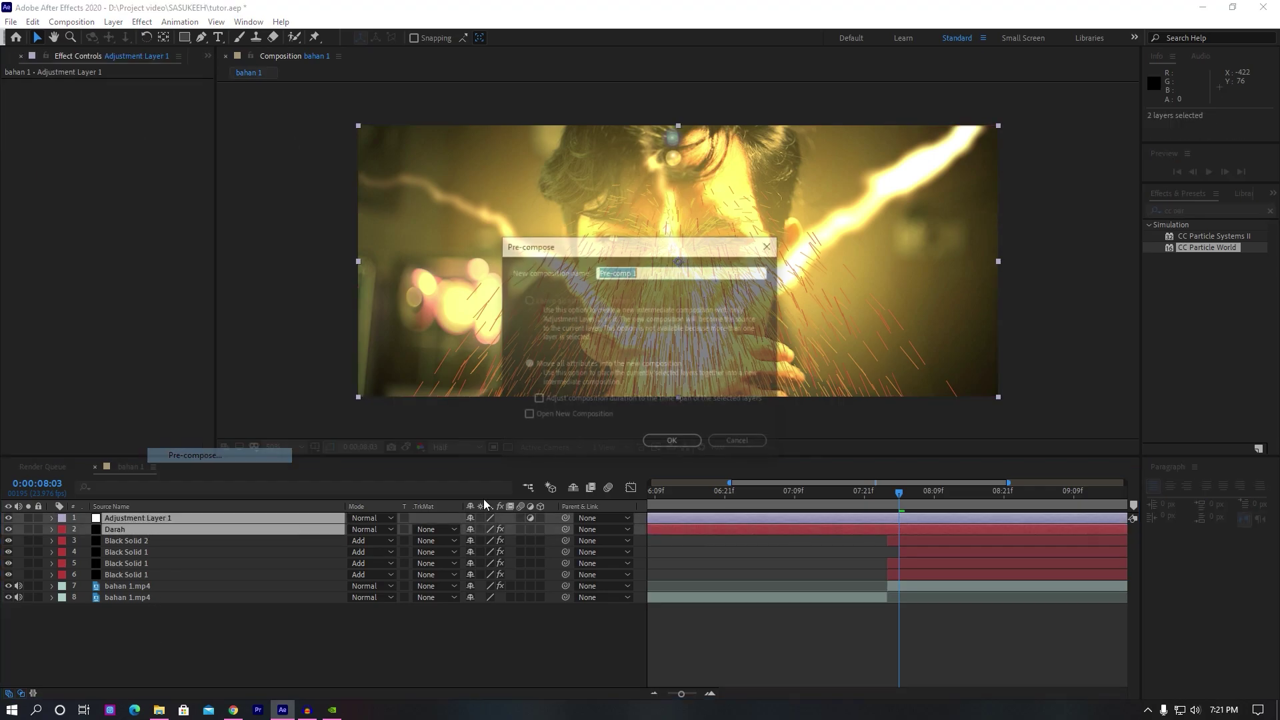
{"action": "left_click", "coordinate": [553, 368]}
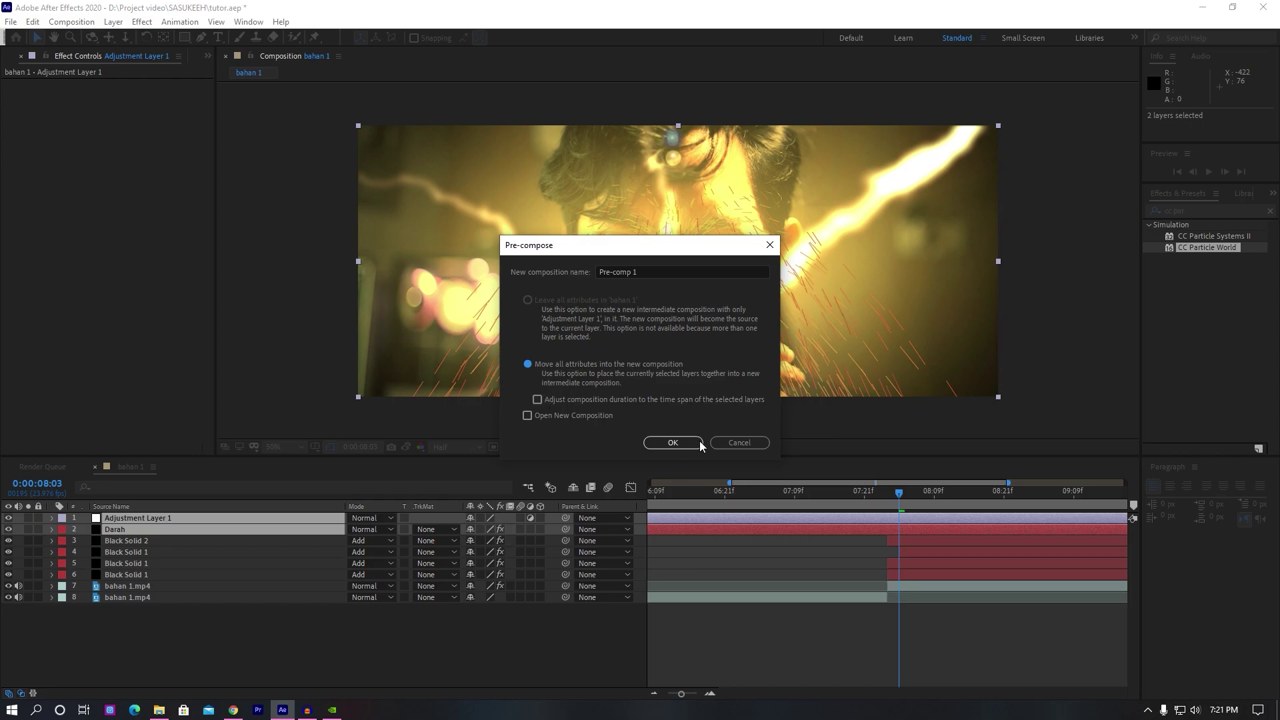
{"action": "left_click", "coordinate": [687, 447]}
{"action": "left_click", "coordinate": [147, 630]}
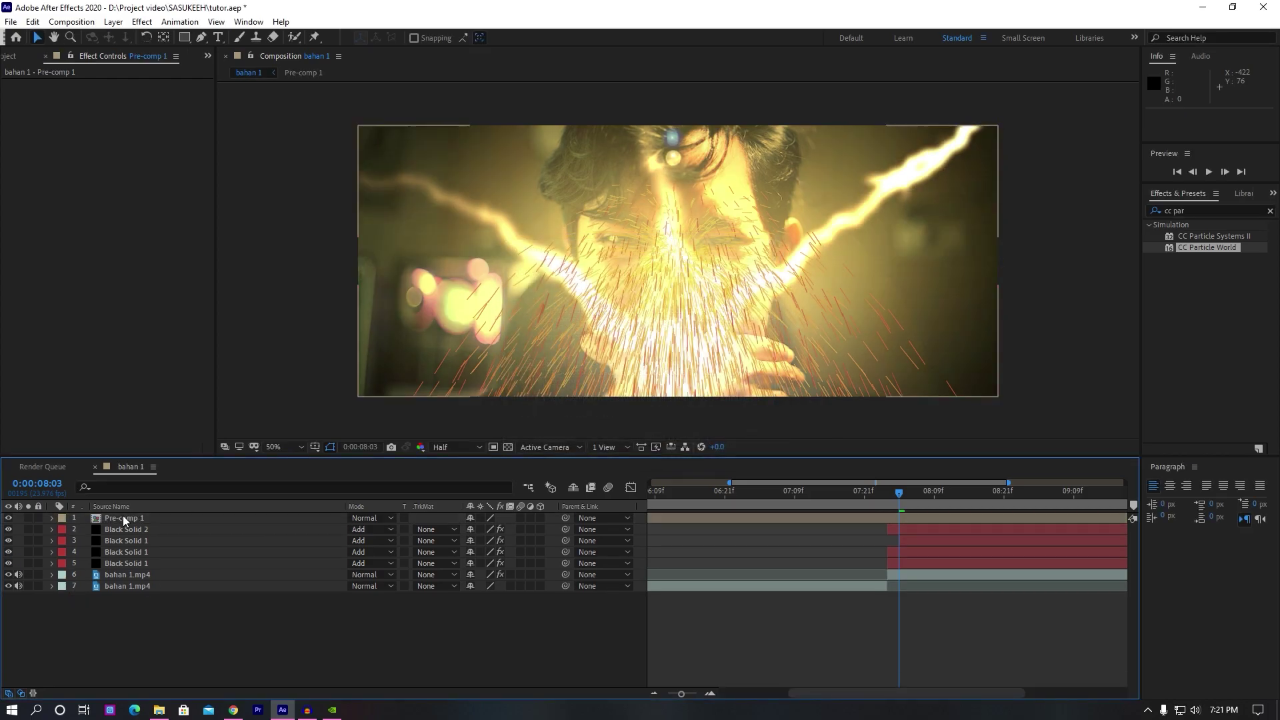
{"action": "left_click_drag", "start_coordinate": [130, 516], "coordinate": [138, 569]}
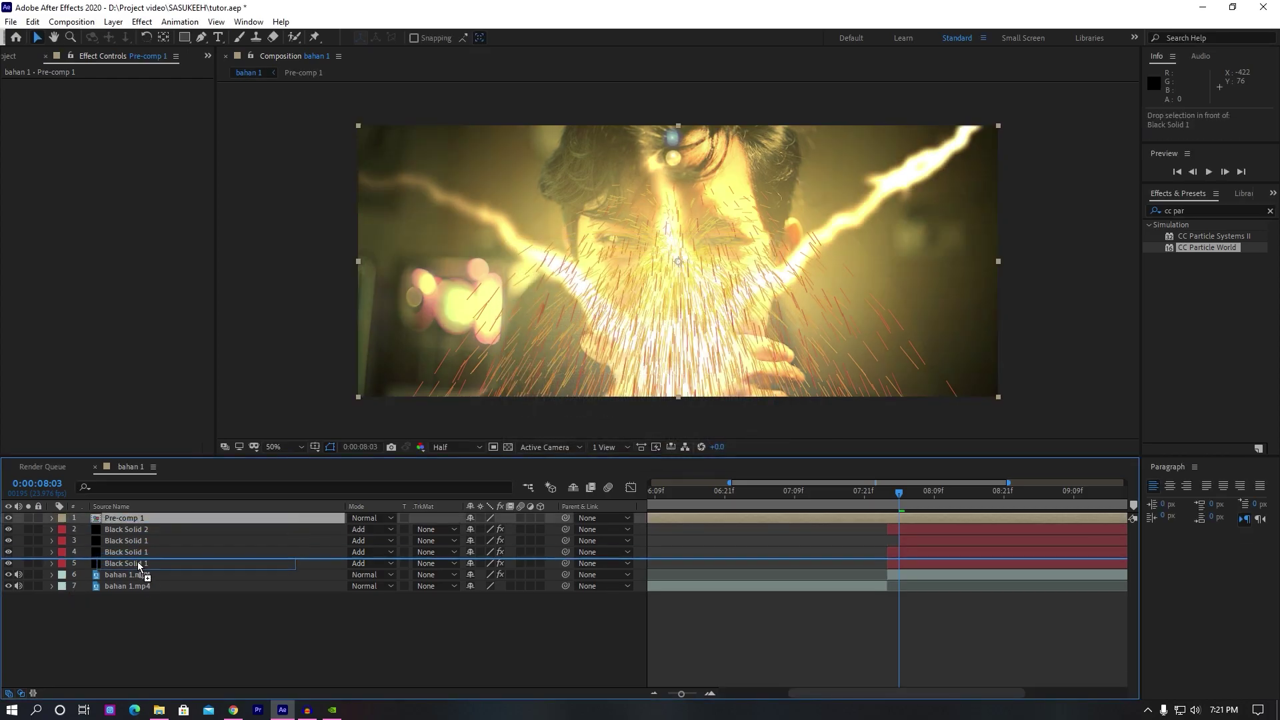
- Open Pre-comp 1, expand Darah's Producer, Physics and Particle settings, and return to 0:00:05:09
{"action": "double_click", "coordinate": [138, 563]}
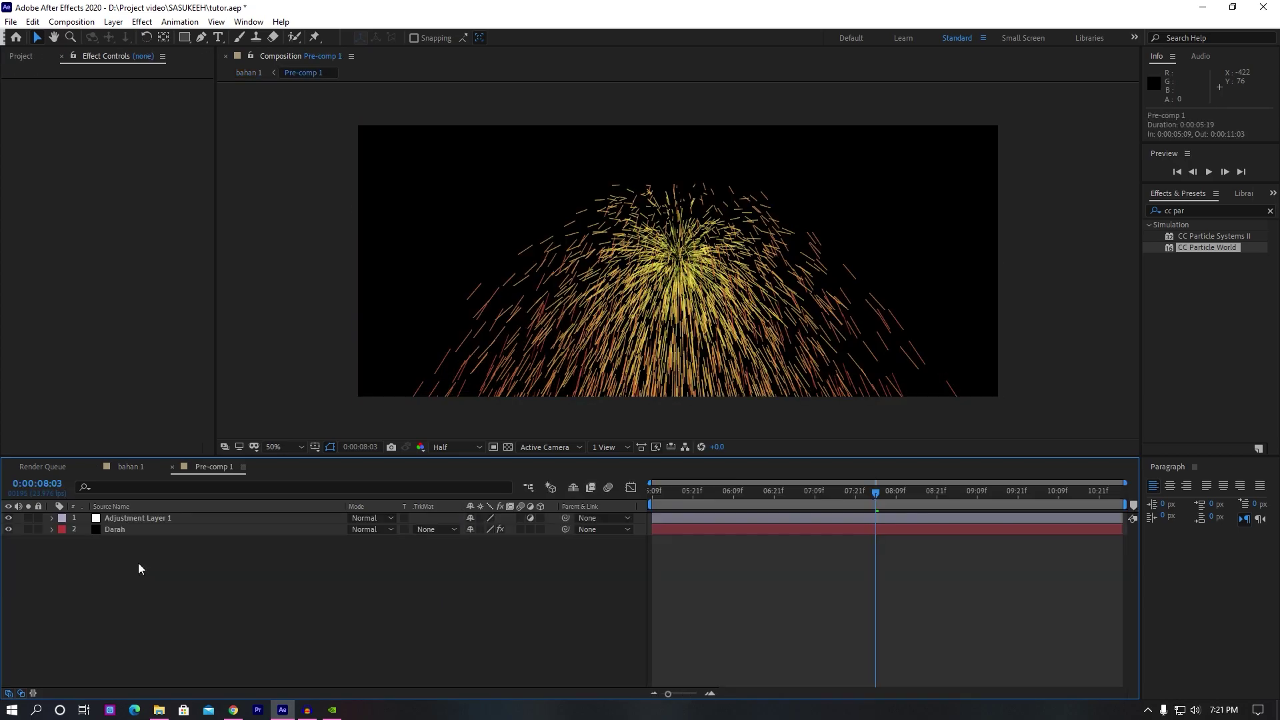
{"action": "left_click", "coordinate": [138, 530]}
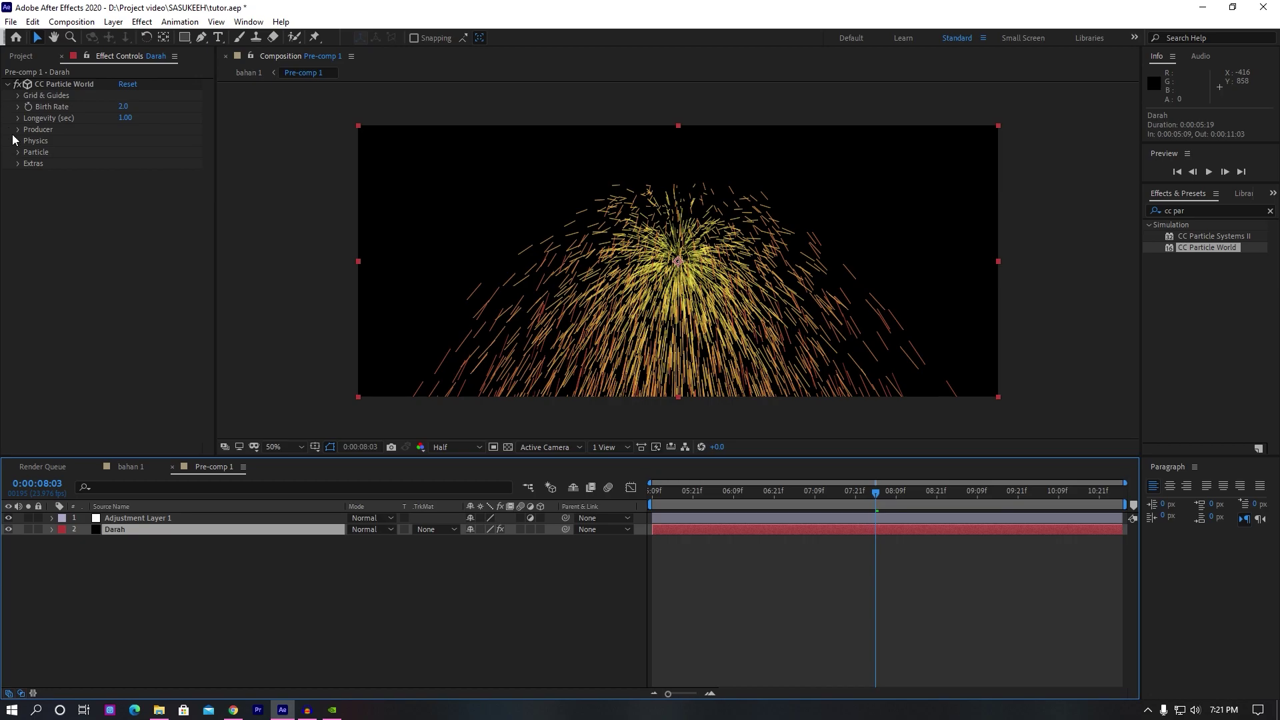
{"action": "left_click", "coordinate": [17, 130]}
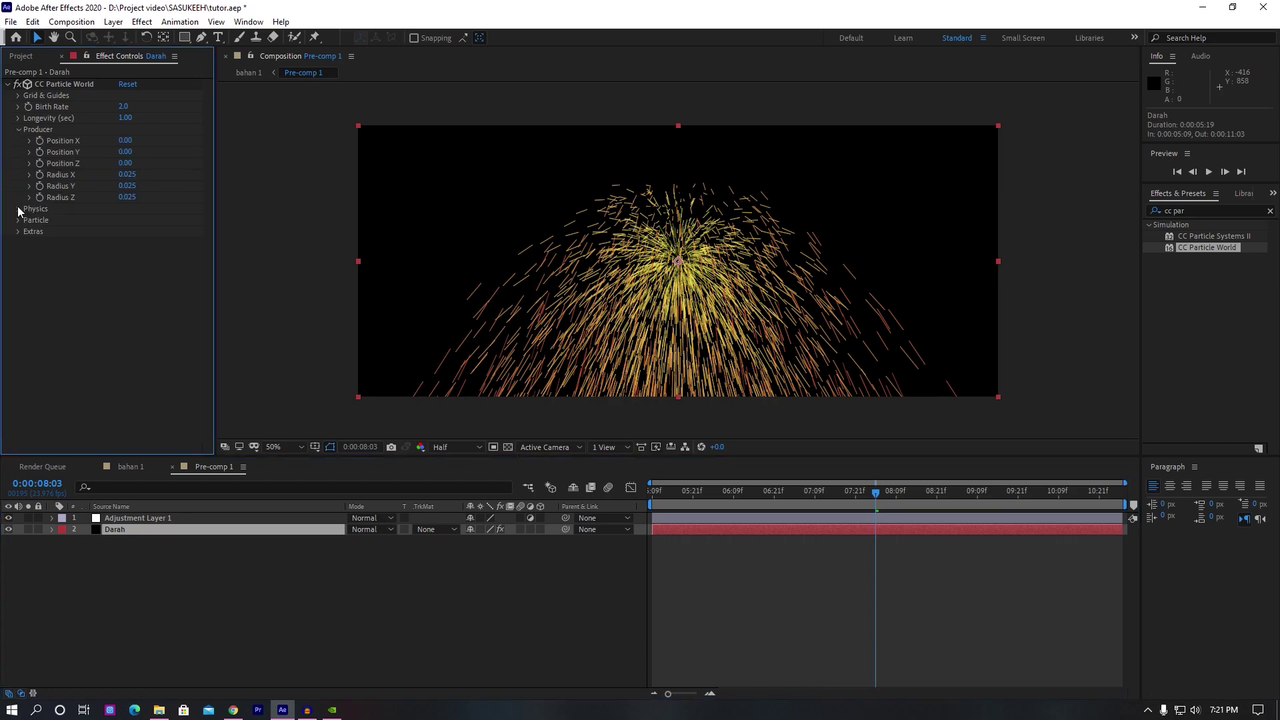
{"action": "left_click", "coordinate": [18, 209]}
{"action": "left_click", "coordinate": [18, 333]}
{"action": "scroll", "coordinate": [40, 320], "scroll_direction": "down", "scroll_amount": 2}
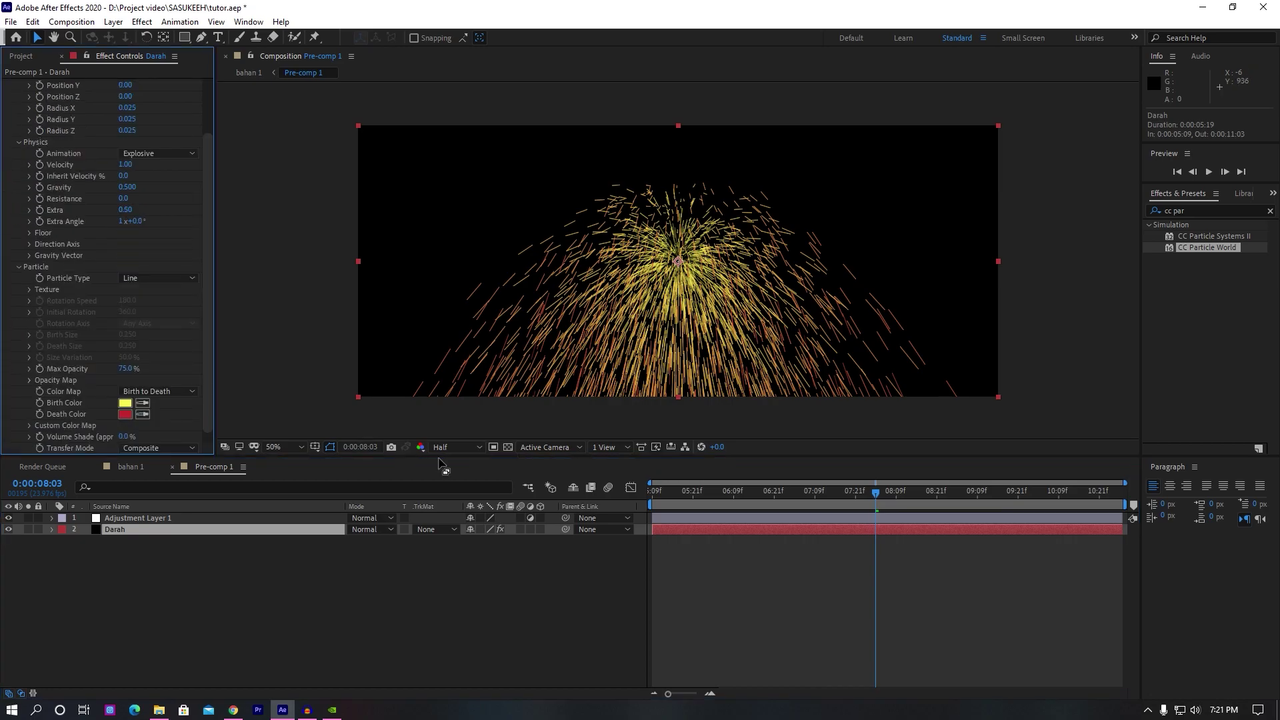
{"action": "scroll", "coordinate": [74, 320], "scroll_direction": "up", "scroll_amount": 2}
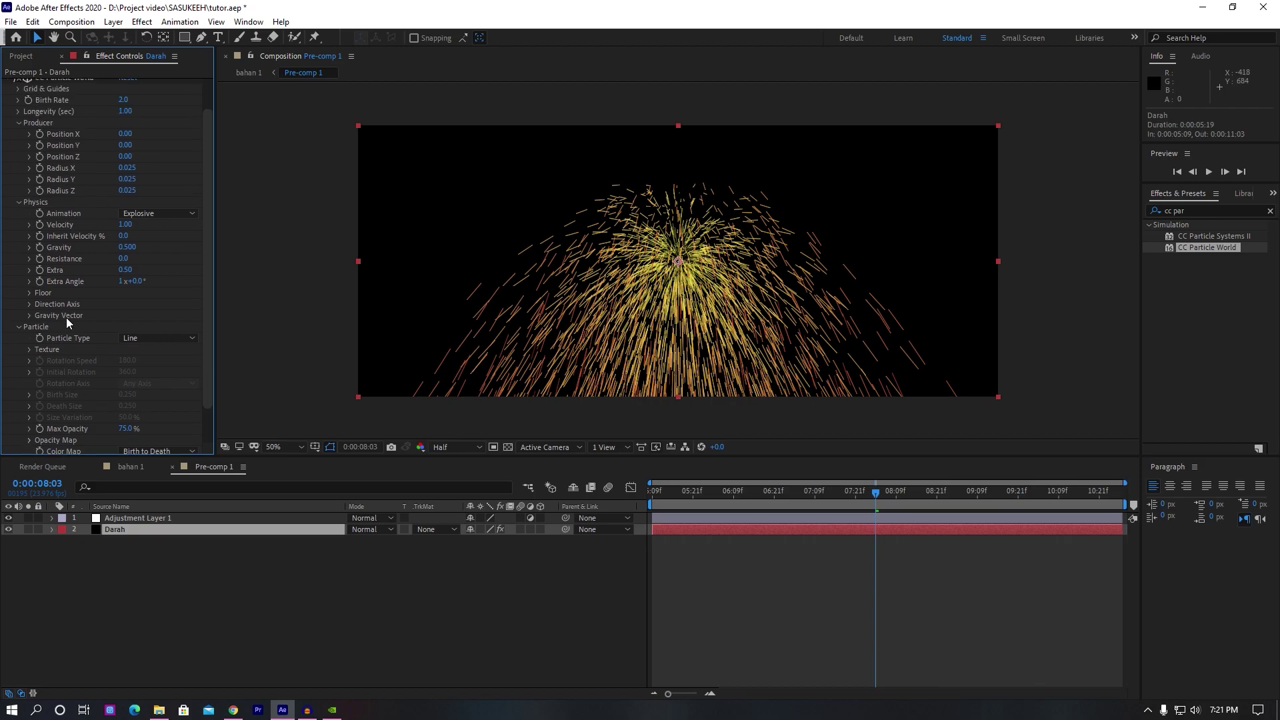
{"action": "left_click_drag", "start_coordinate": [657, 494], "coordinate": [638, 516]}
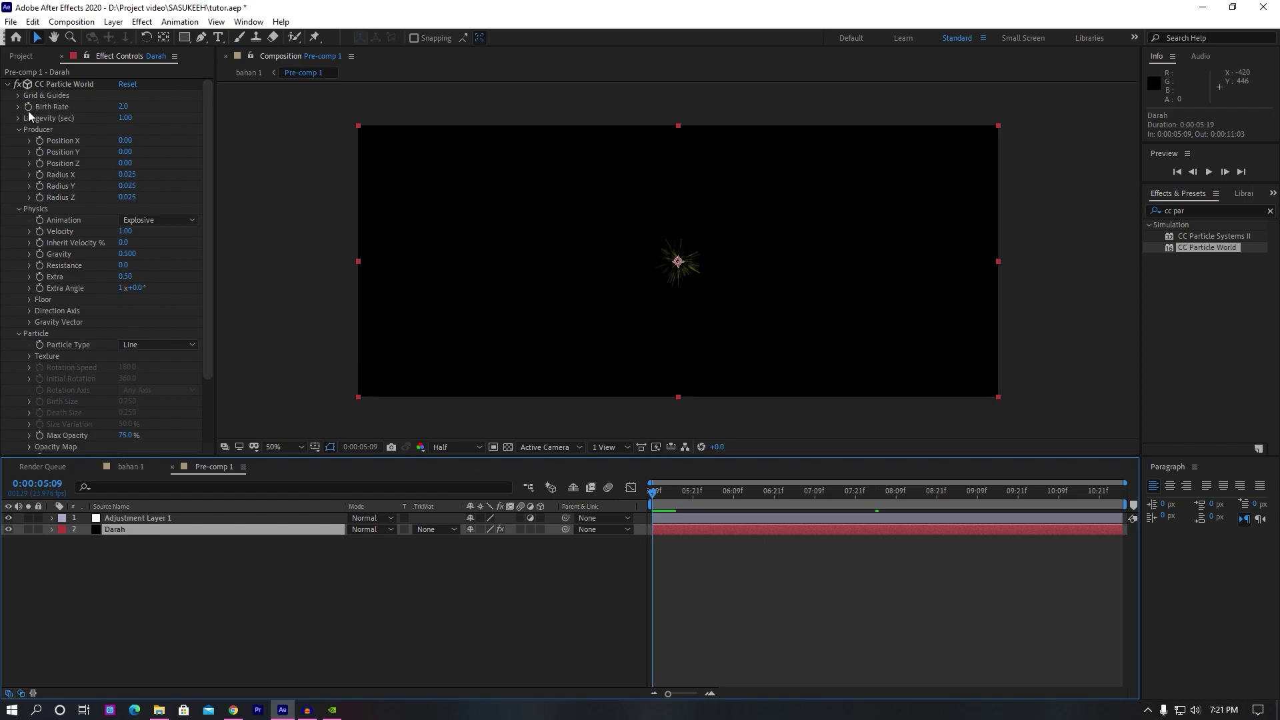
- Set Birth Rate to 5.0 at the burst start and show the particle gizmo two frames later
{"action": "left_click", "coordinate": [123, 106]}
{"action": "type", "text": "5"}
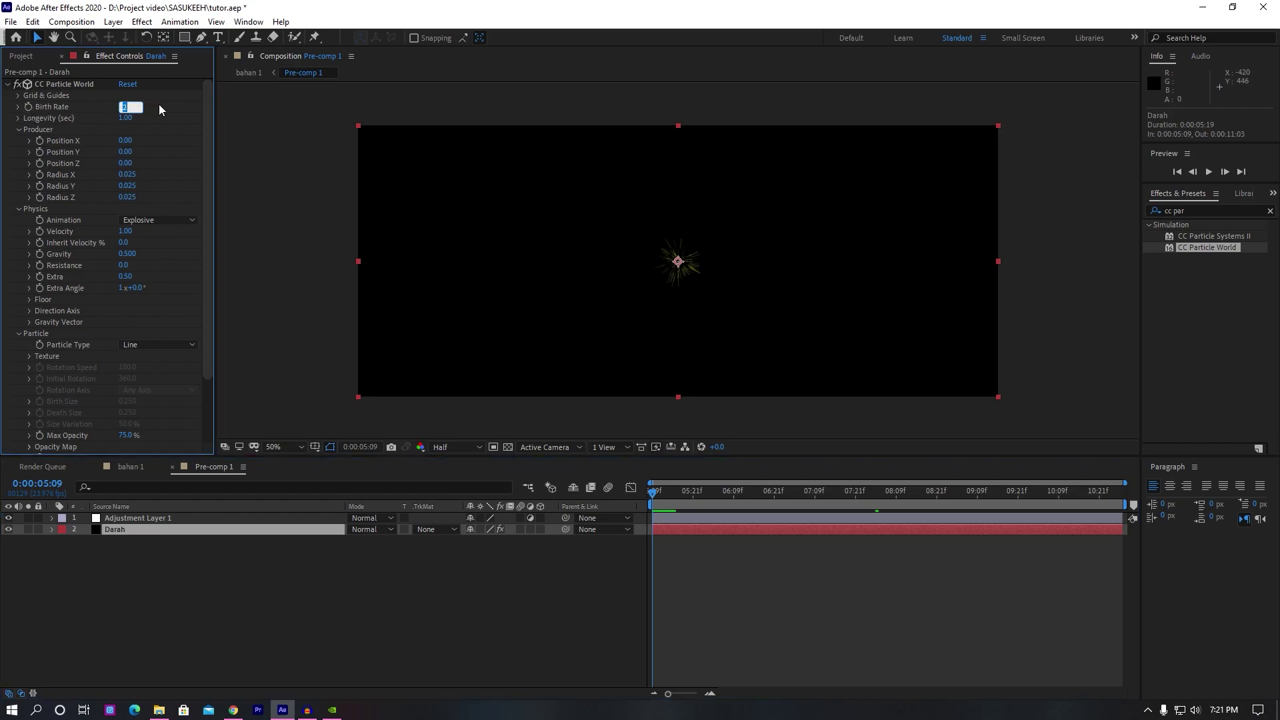
{"action": "key", "text": "Return"}
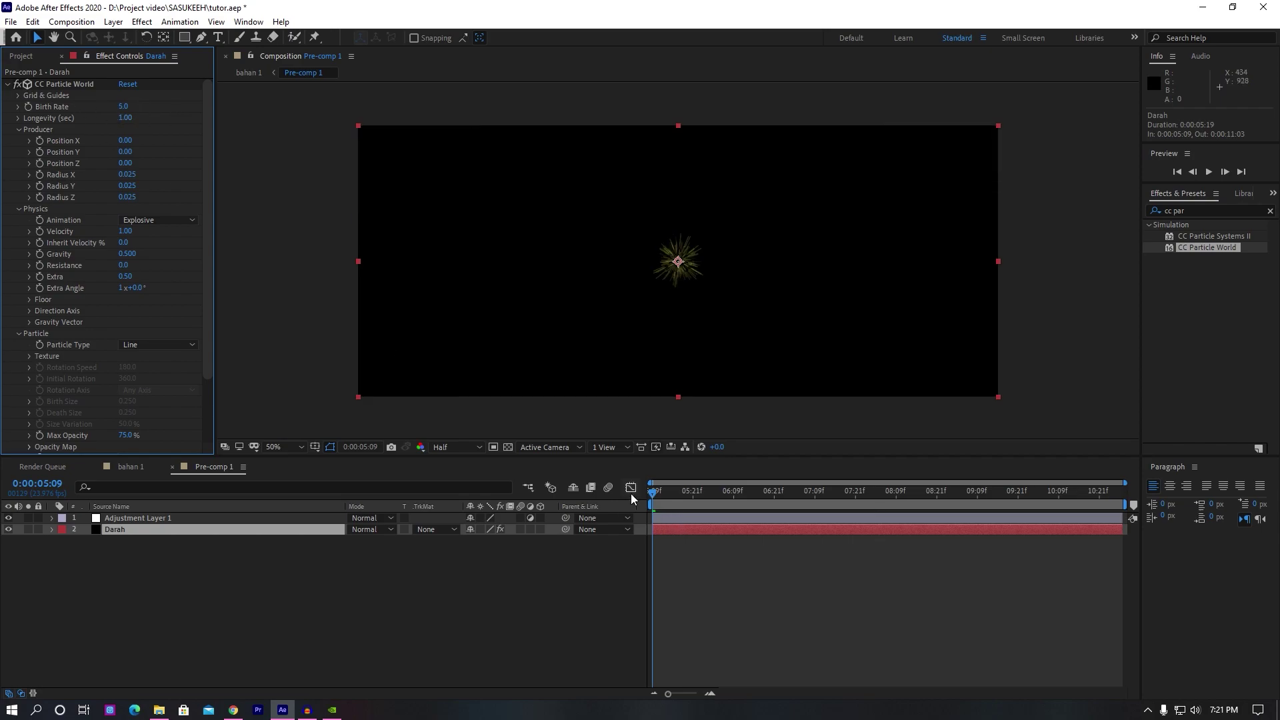
{"action": "left_click", "coordinate": [679, 694]}
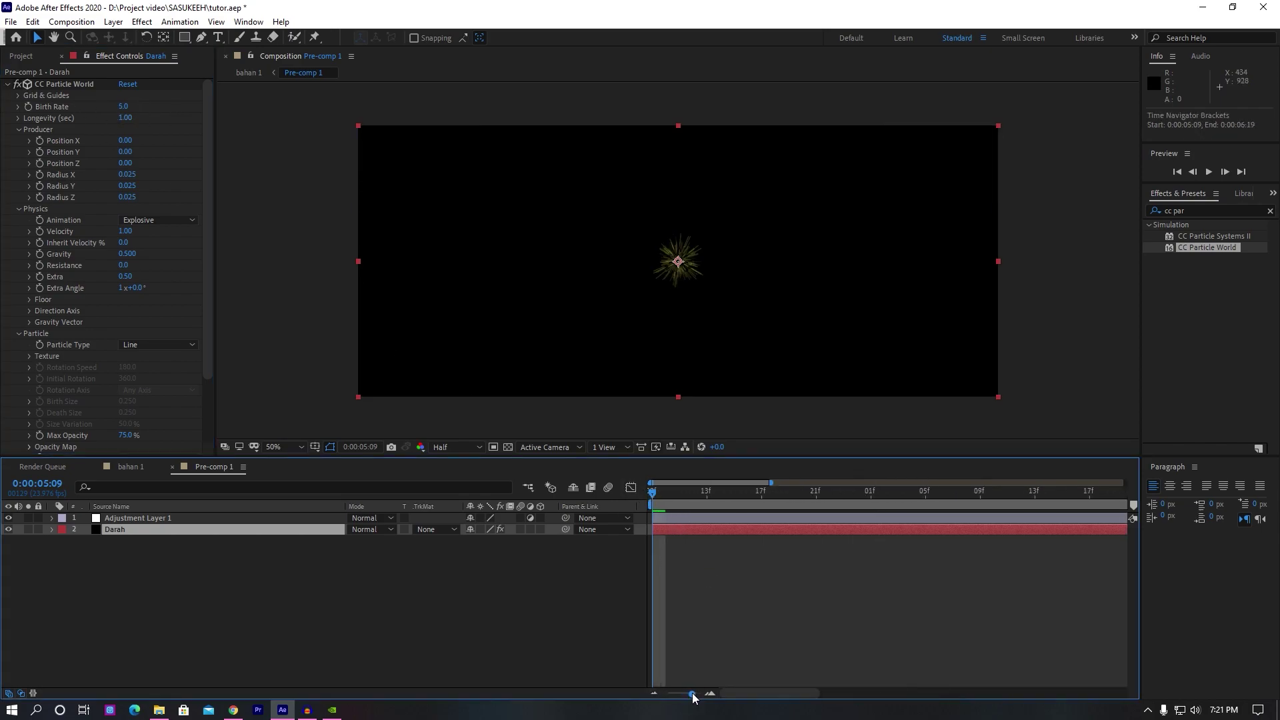
{"action": "left_click_drag", "start_coordinate": [657, 494], "coordinate": [682, 494]}
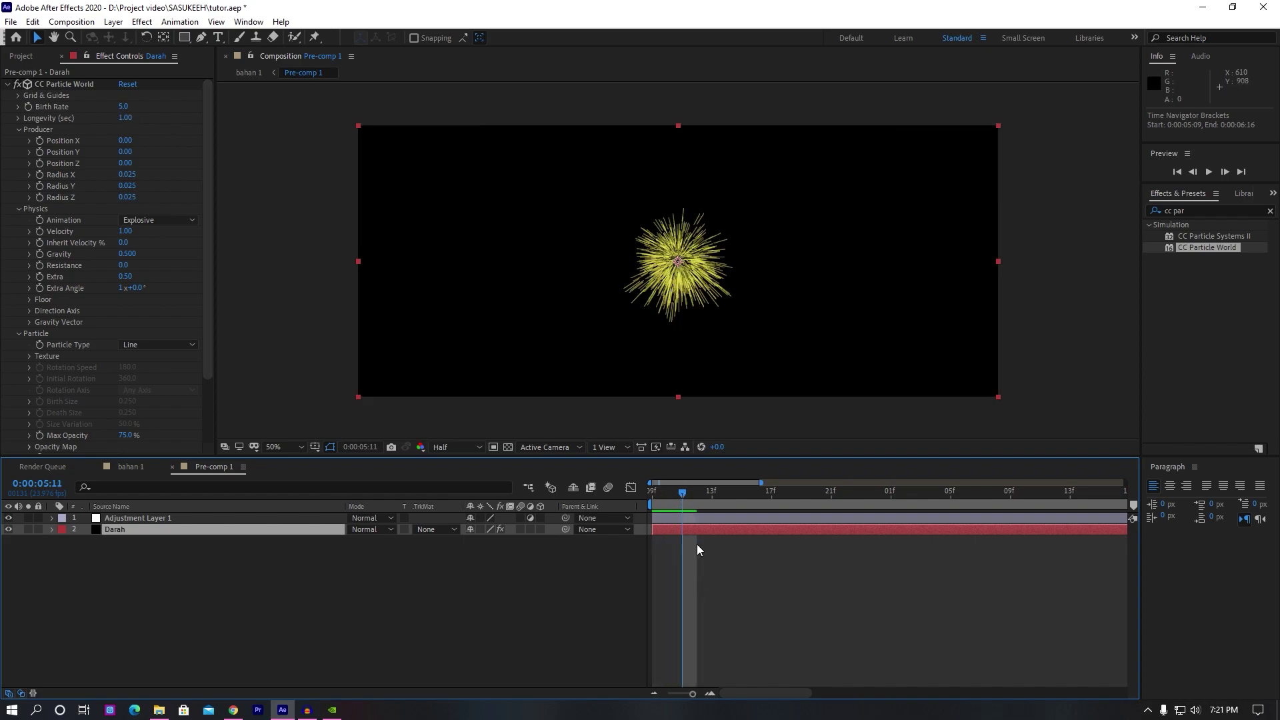
{"action": "left_click_drag", "start_coordinate": [680, 495], "coordinate": [652, 493]}
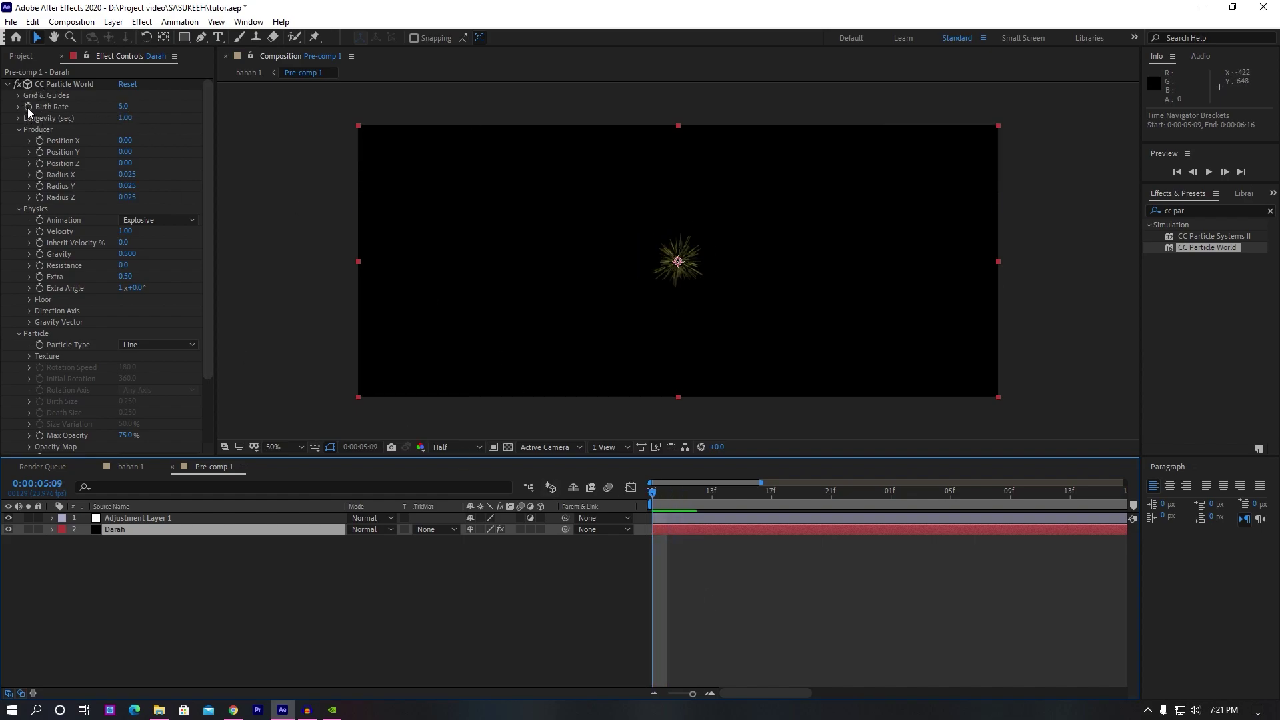
{"action": "left_click", "coordinate": [64, 84]}
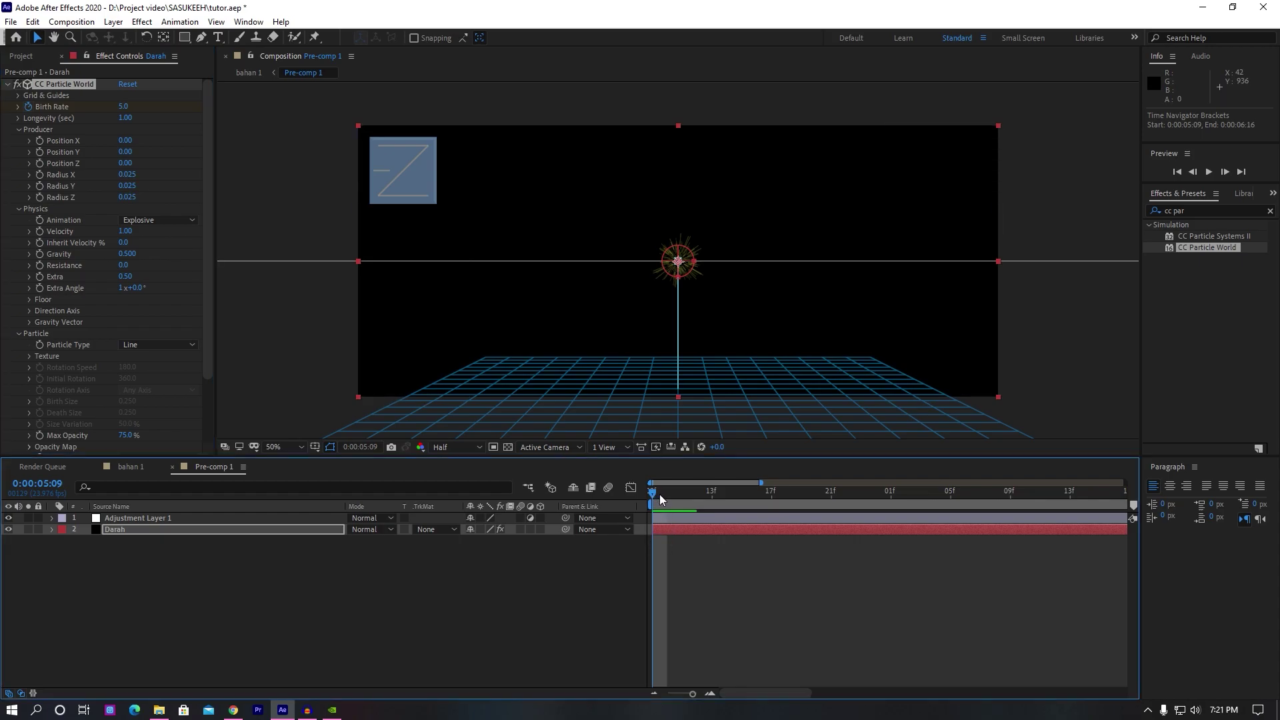
{"action": "left_click_drag", "start_coordinate": [661, 499], "coordinate": [682, 494]}
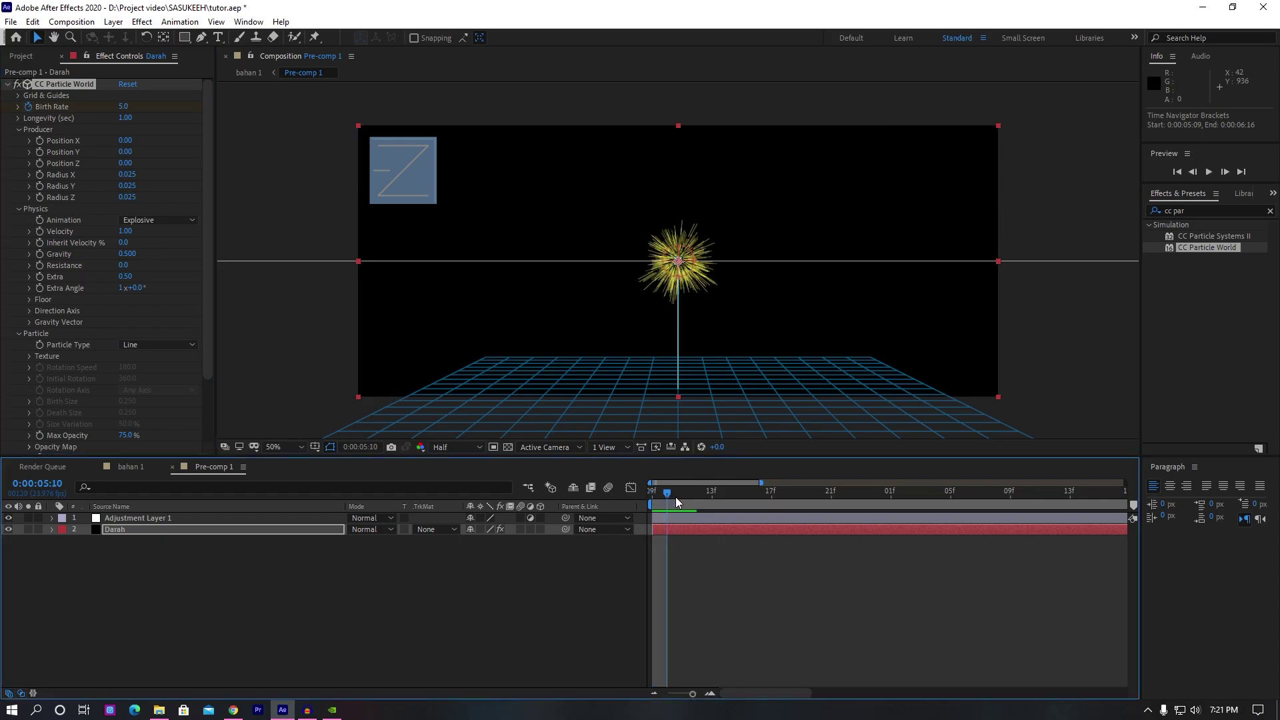
- Keyframe Birth Rate to 0 two frames in and scrub to preview the burst
{"action": "left_click", "coordinate": [123, 106]}
{"action": "type", "text": "0"}
{"action": "key", "text": "Return"}
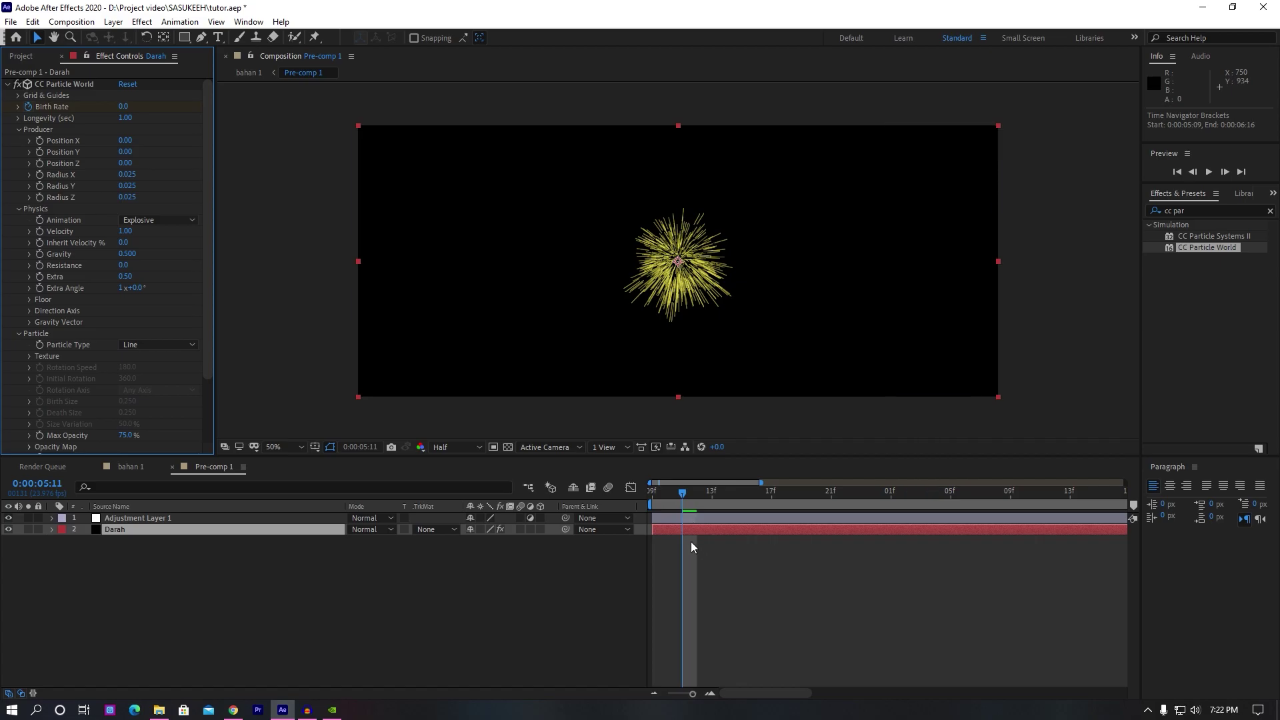
{"action": "mouse_move", "coordinate": [683, 495]}
{"action": "left_mouse_down"}
{"action": "mouse_move", "coordinate": [727, 502]}
{"action": "mouse_move", "coordinate": [713, 507]}
{"action": "left_mouse_up"}
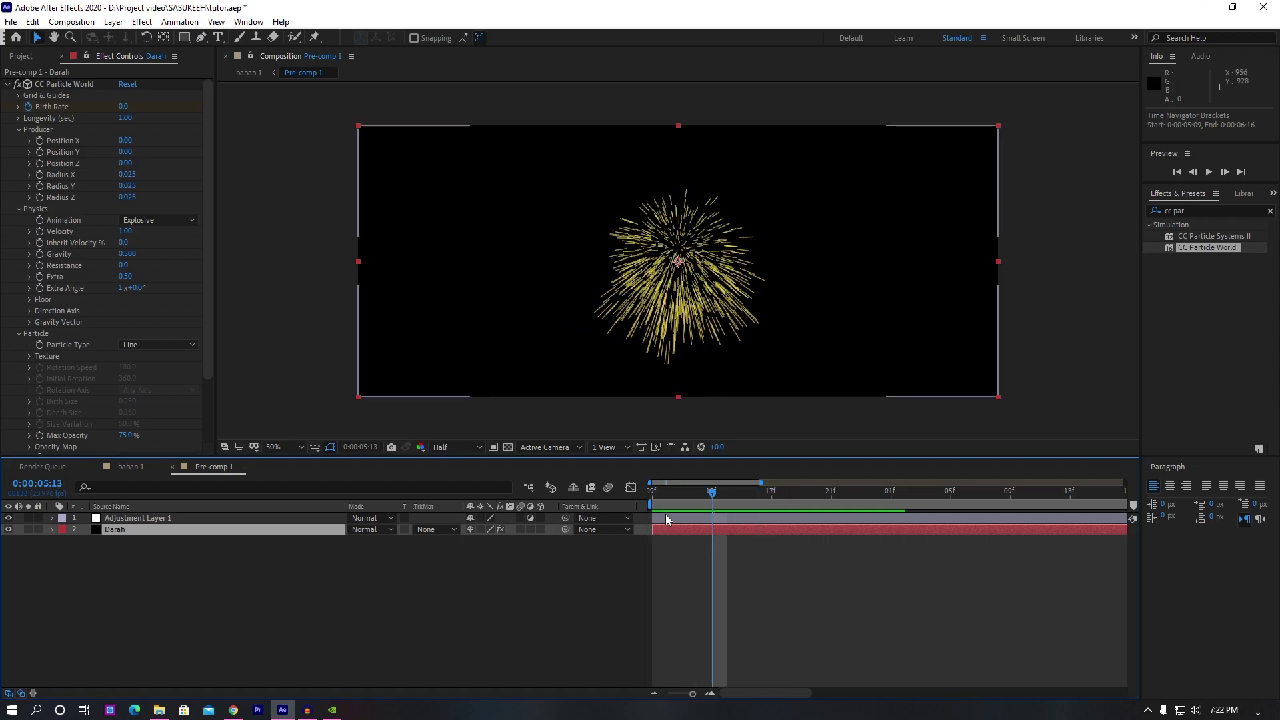
{"action": "left_click", "coordinate": [667, 495]}
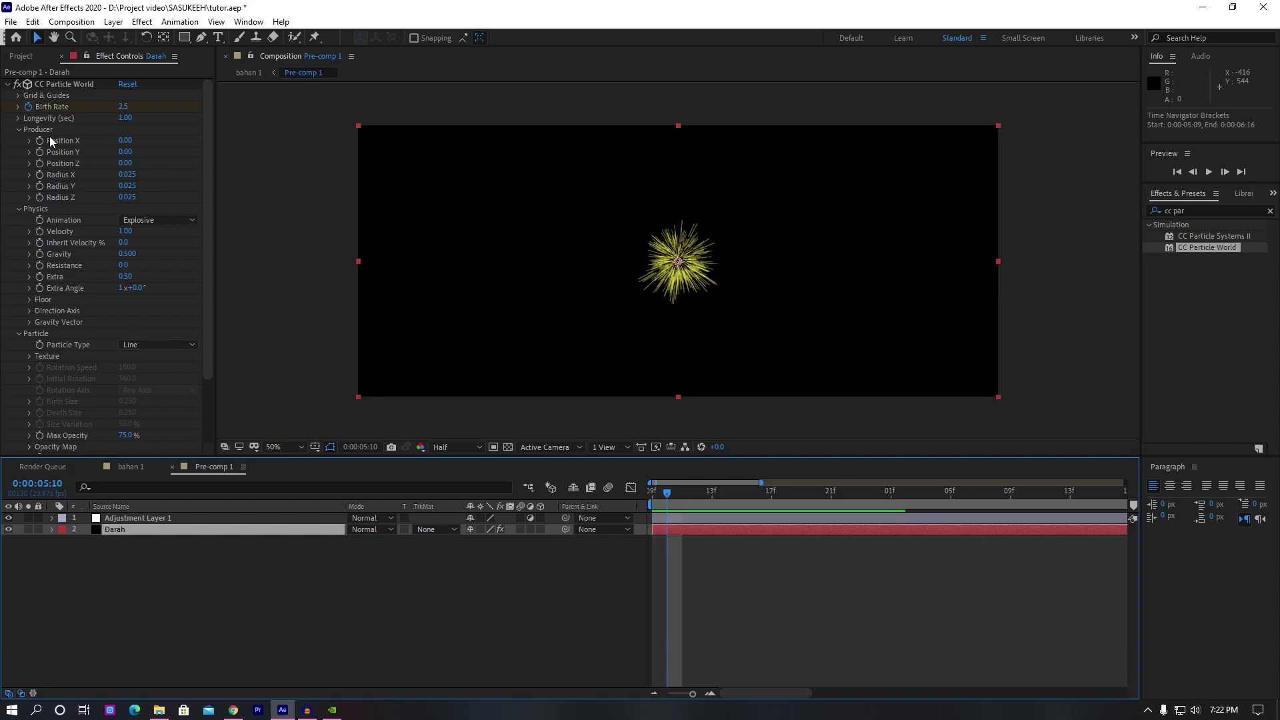
- Set the Producer Radius X, Y and Z to 0 and preview the round burst
{"action": "left_click", "coordinate": [126, 175]}
{"action": "type", "text": "0"}
{"action": "key", "text": "Tab"}
{"action": "type", "text": "0"}
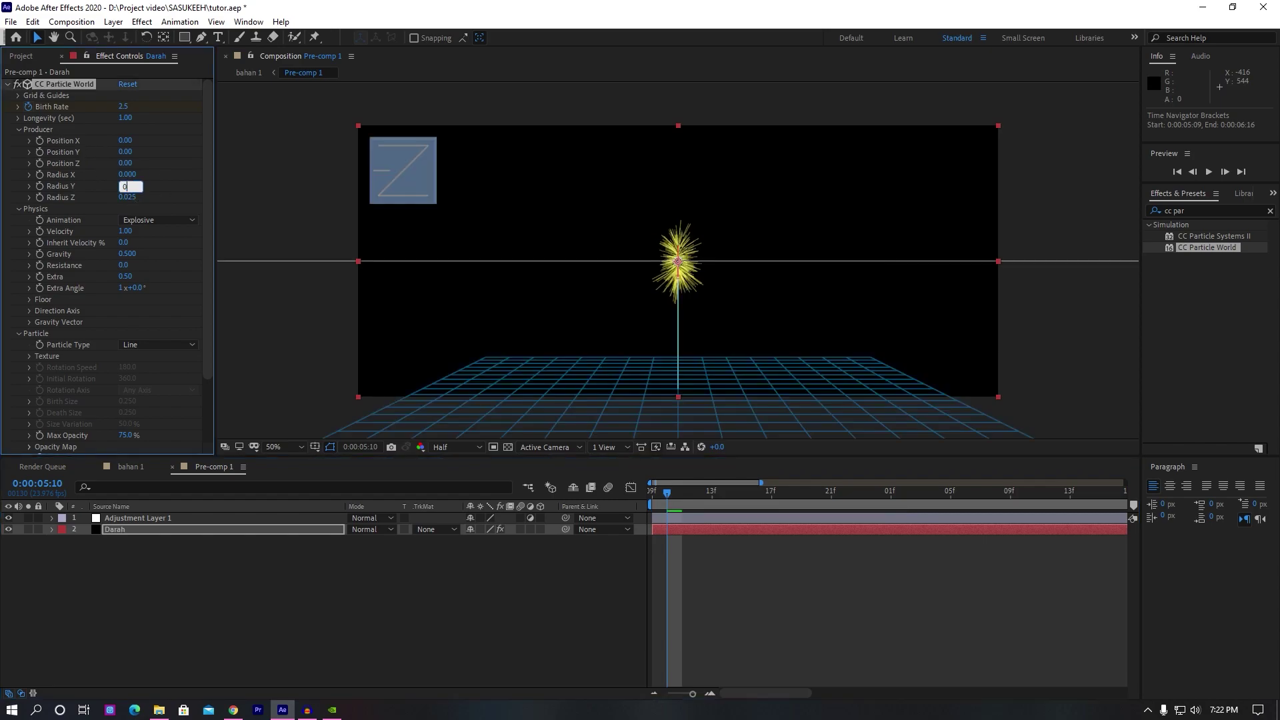
{"action": "key", "text": "Tab"}
{"action": "type", "text": "0"}
{"action": "left_click", "coordinate": [171, 200]}
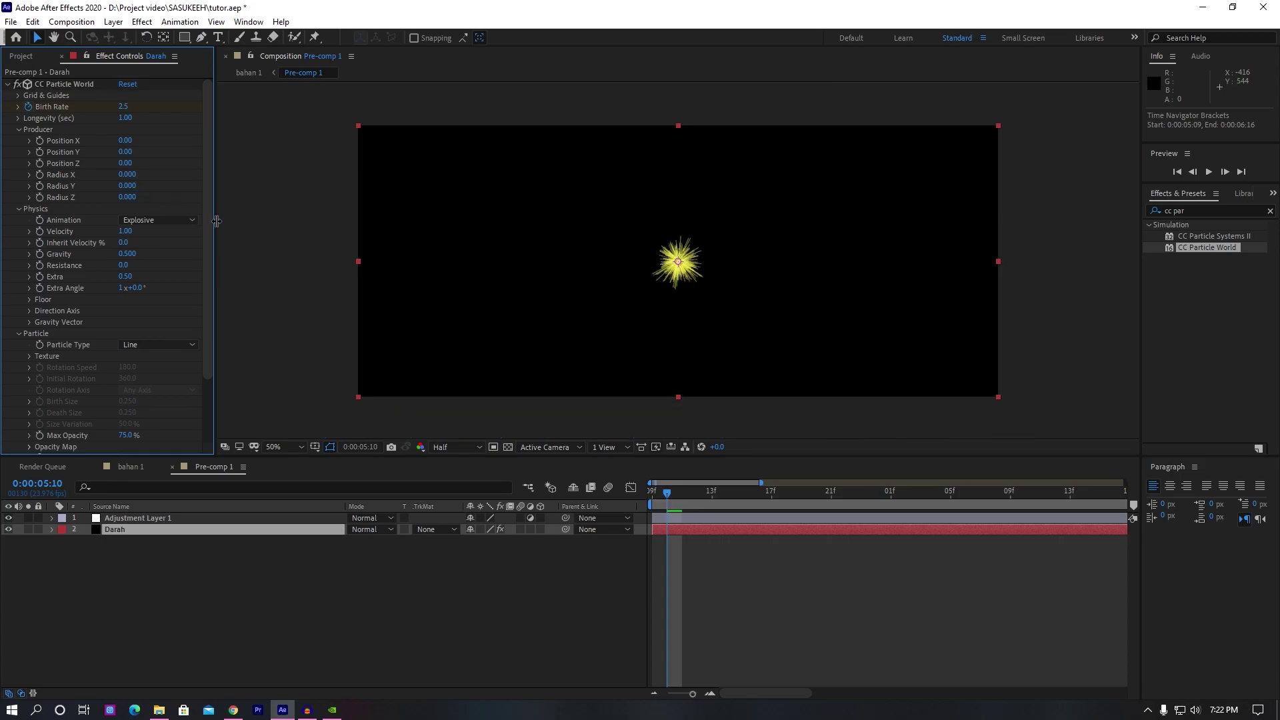
{"action": "left_click_drag", "start_coordinate": [663, 512], "coordinate": [698, 506]}
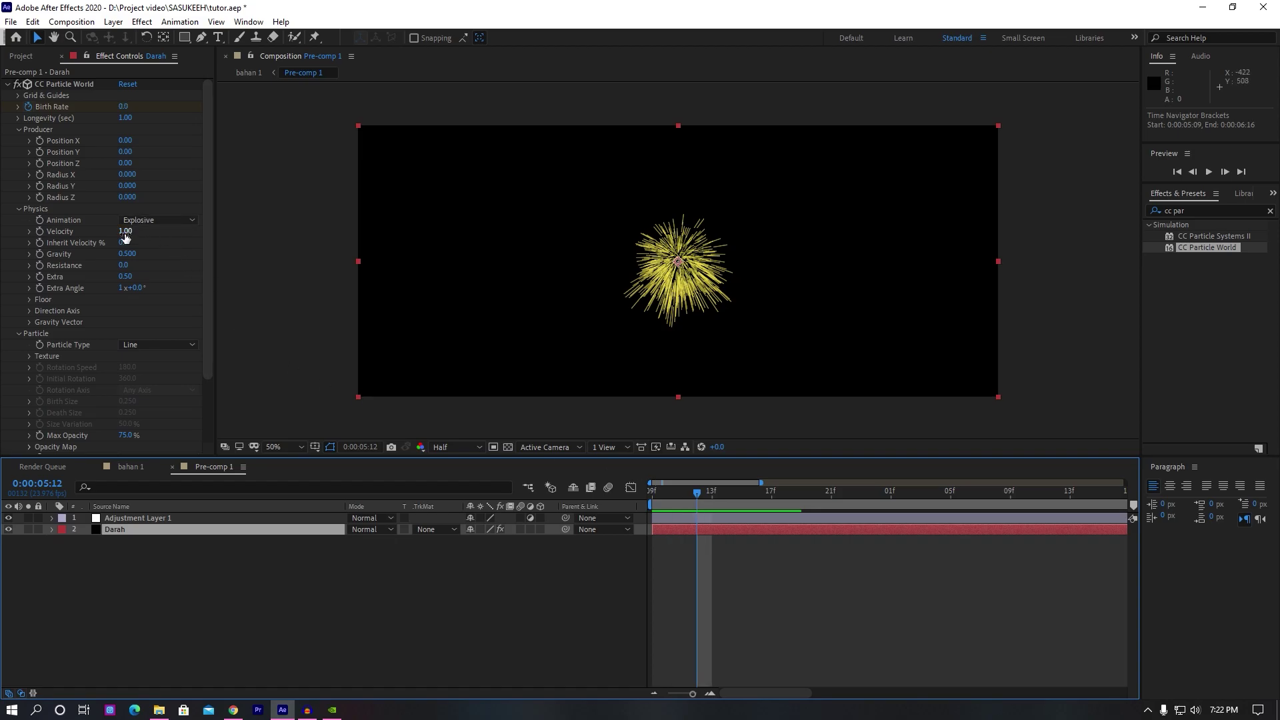
- Set Physics Velocity to 2 and Resistance to 0.2
{"action": "left_click", "coordinate": [124, 232]}
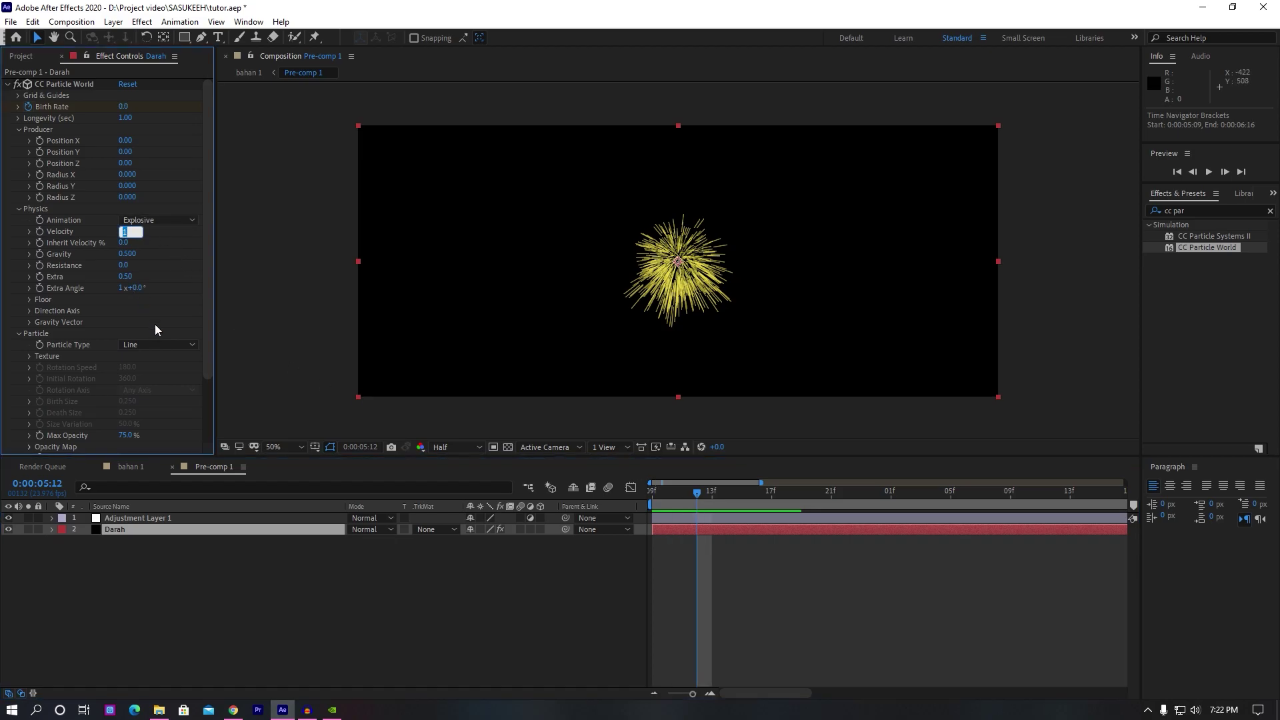
{"action": "type", "text": "2"}
{"action": "key", "text": "Return"}
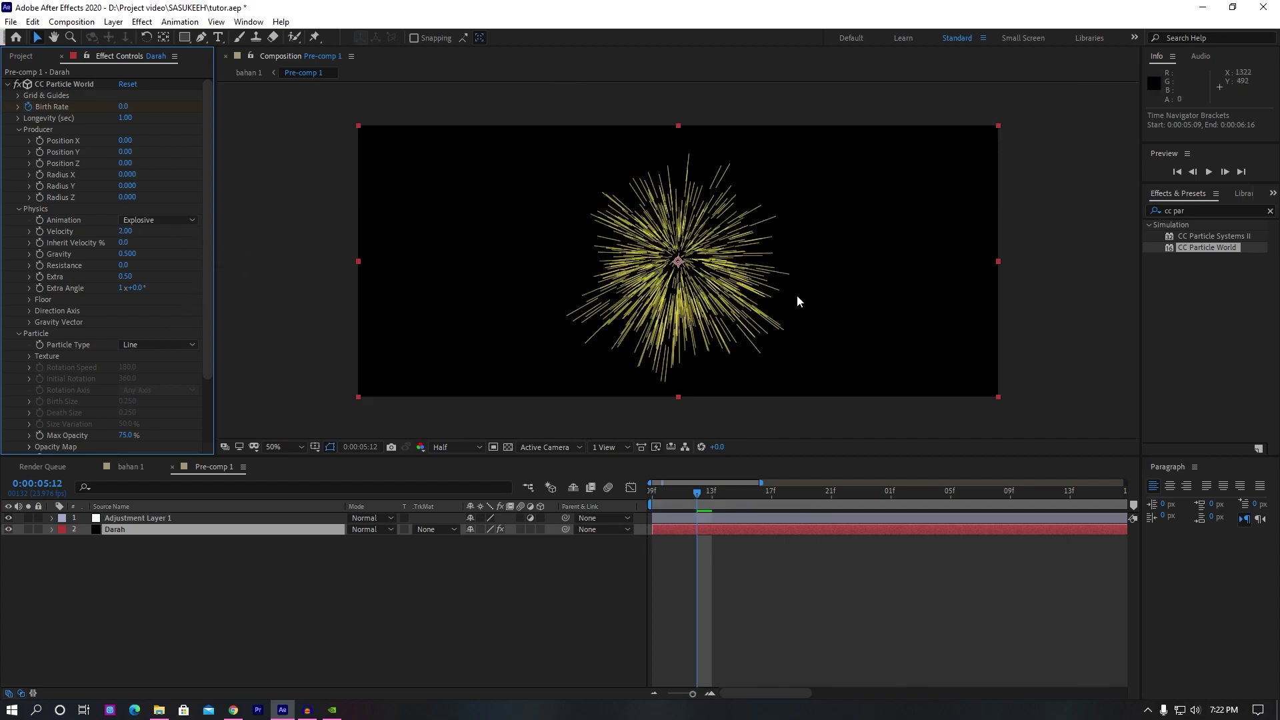
{"action": "left_click_drag", "start_coordinate": [678, 497], "coordinate": [727, 510]}
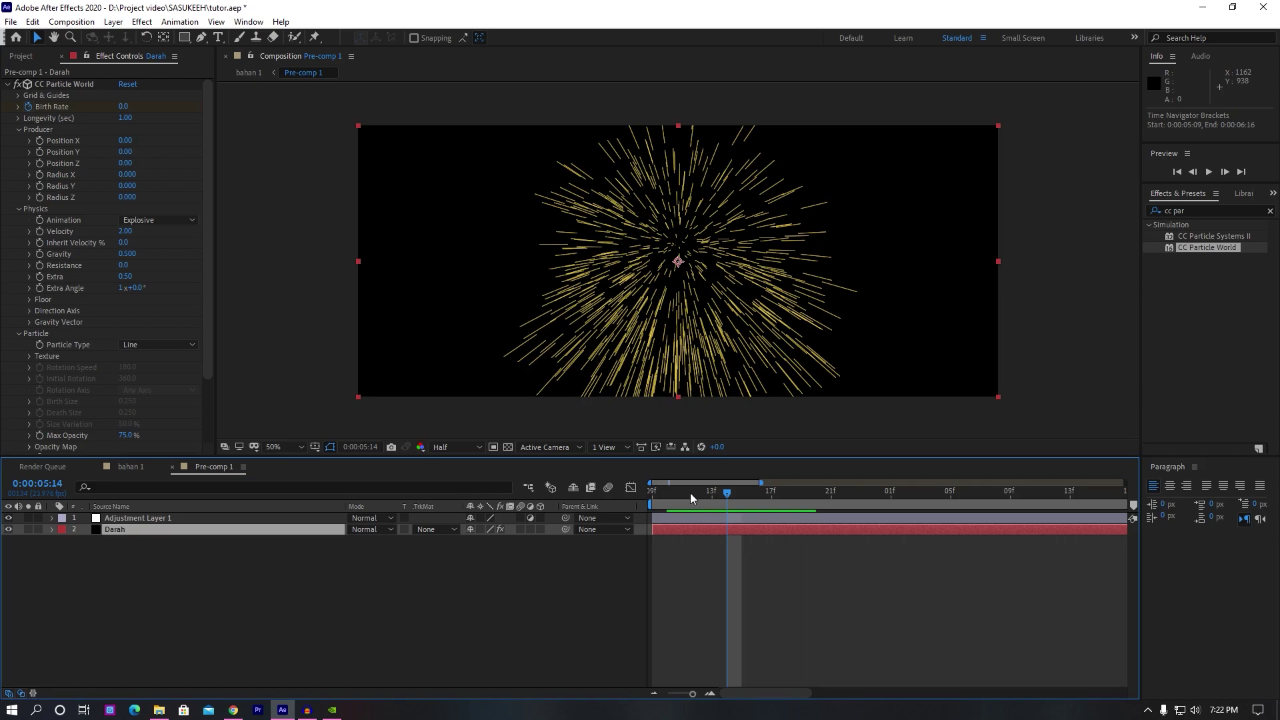
{"action": "left_click", "coordinate": [126, 265]}
{"action": "type", "text": "0.2"}
{"action": "key", "text": "Return"}
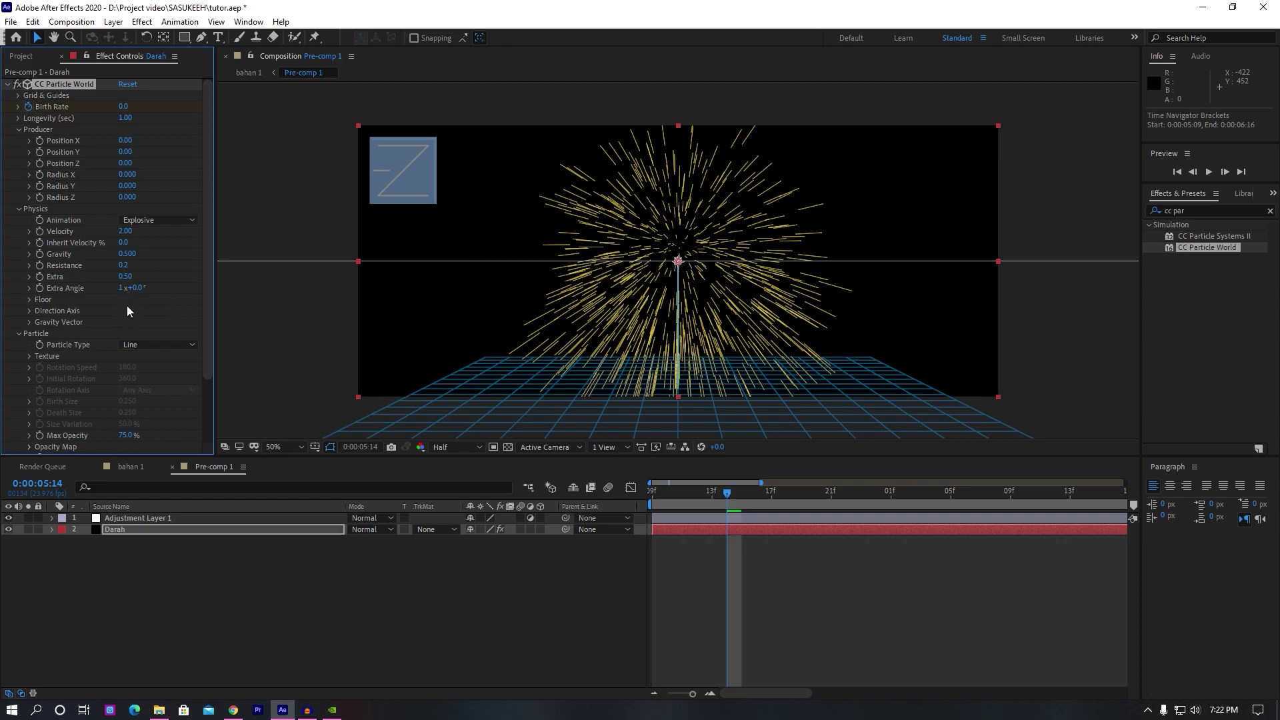
- Change the Particle Type to Faded Sphere
{"action": "left_click", "coordinate": [127, 346]}
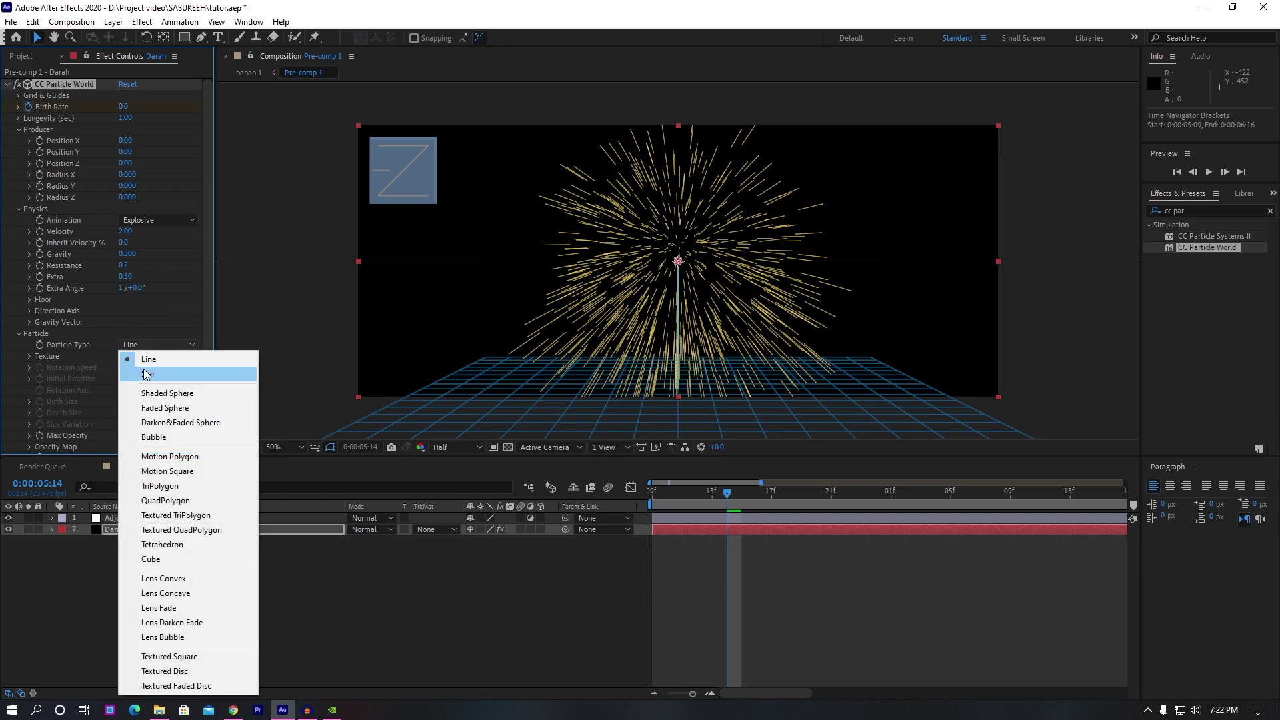
{"action": "left_click", "coordinate": [192, 410]}
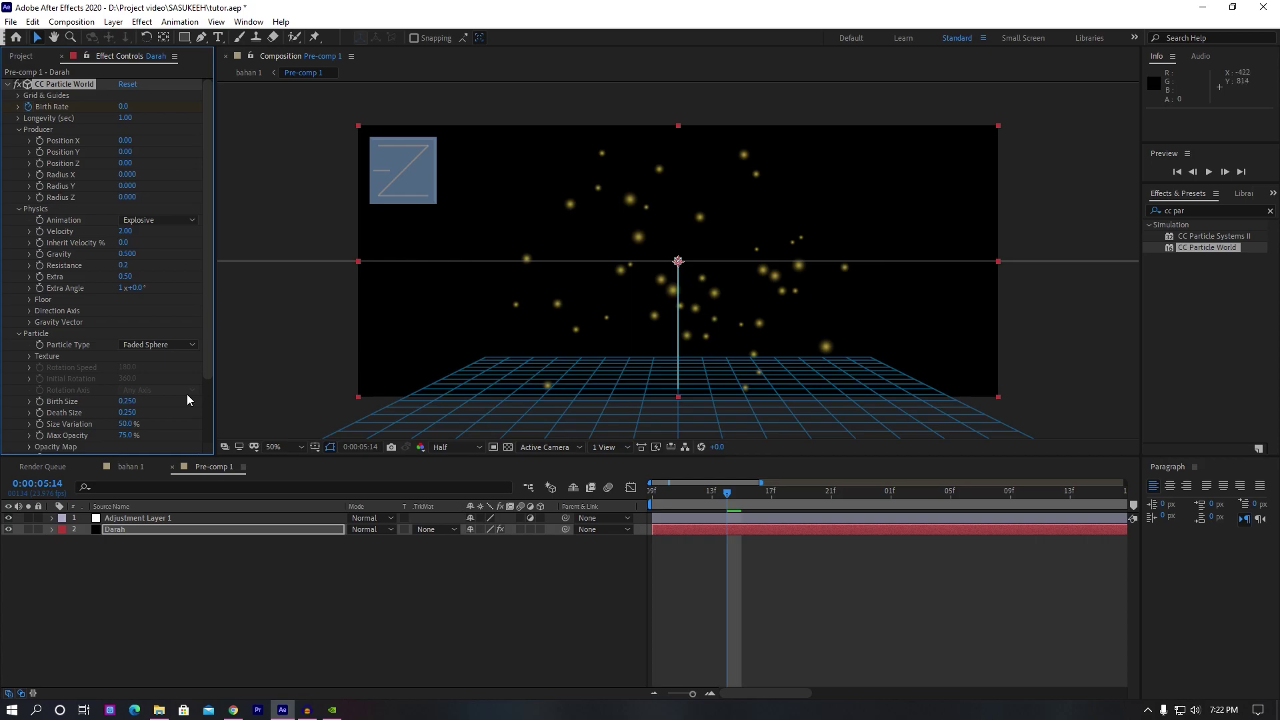
{"action": "scroll", "coordinate": [39, 359], "scroll_direction": "down", "scroll_amount": 3}
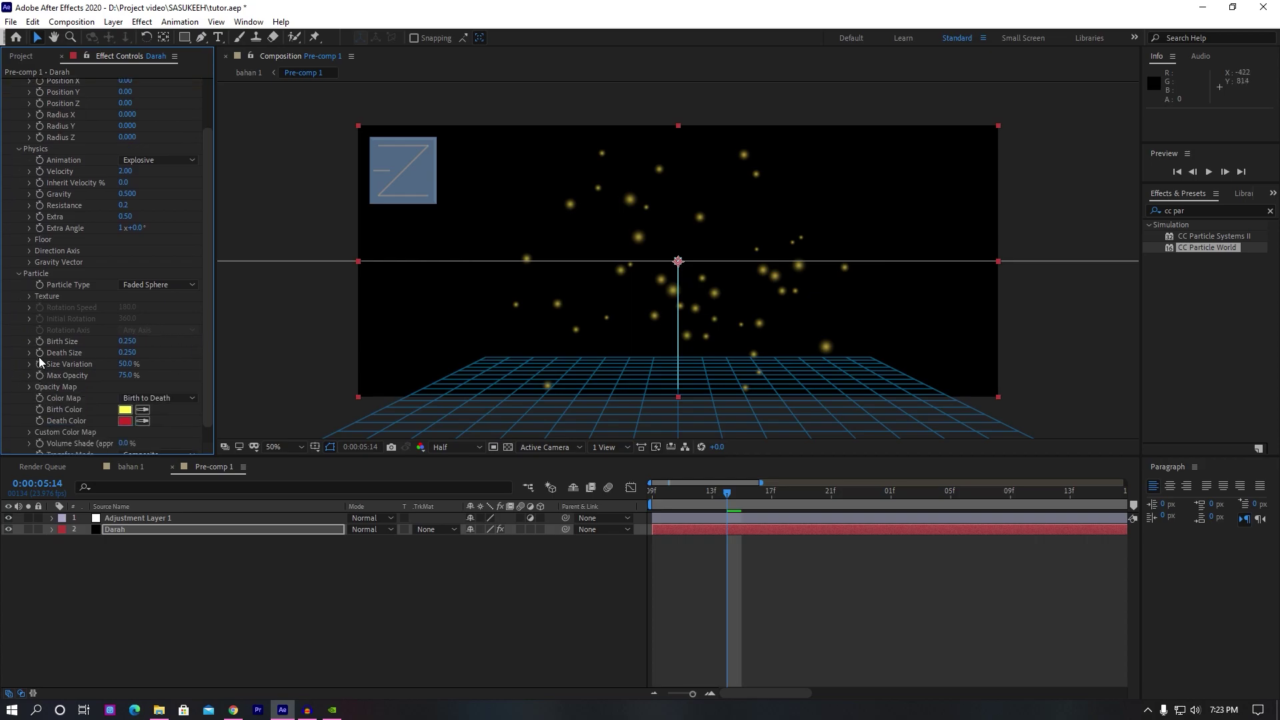
{"action": "scroll", "coordinate": [39, 362], "scroll_direction": "down", "scroll_amount": 1}
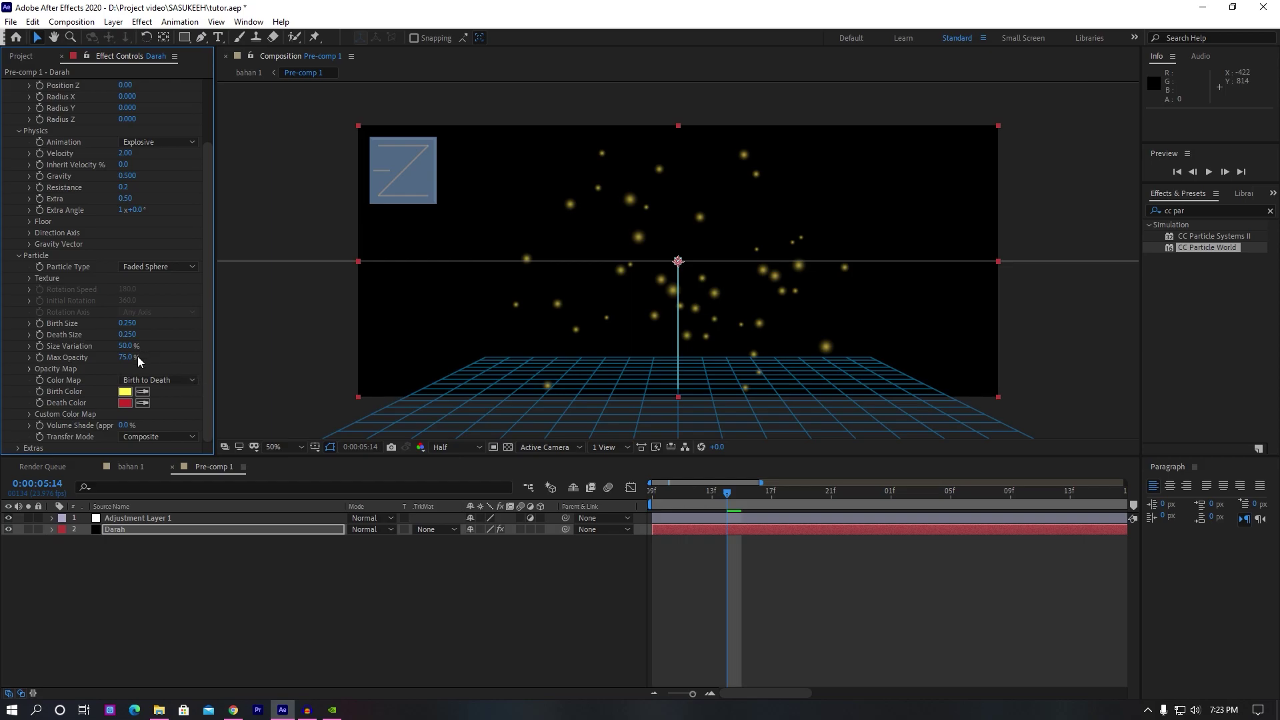
- Set Birth Color from FF5050 to a dark red and make Death Color dark red too
{"action": "left_click", "coordinate": [124, 392]}
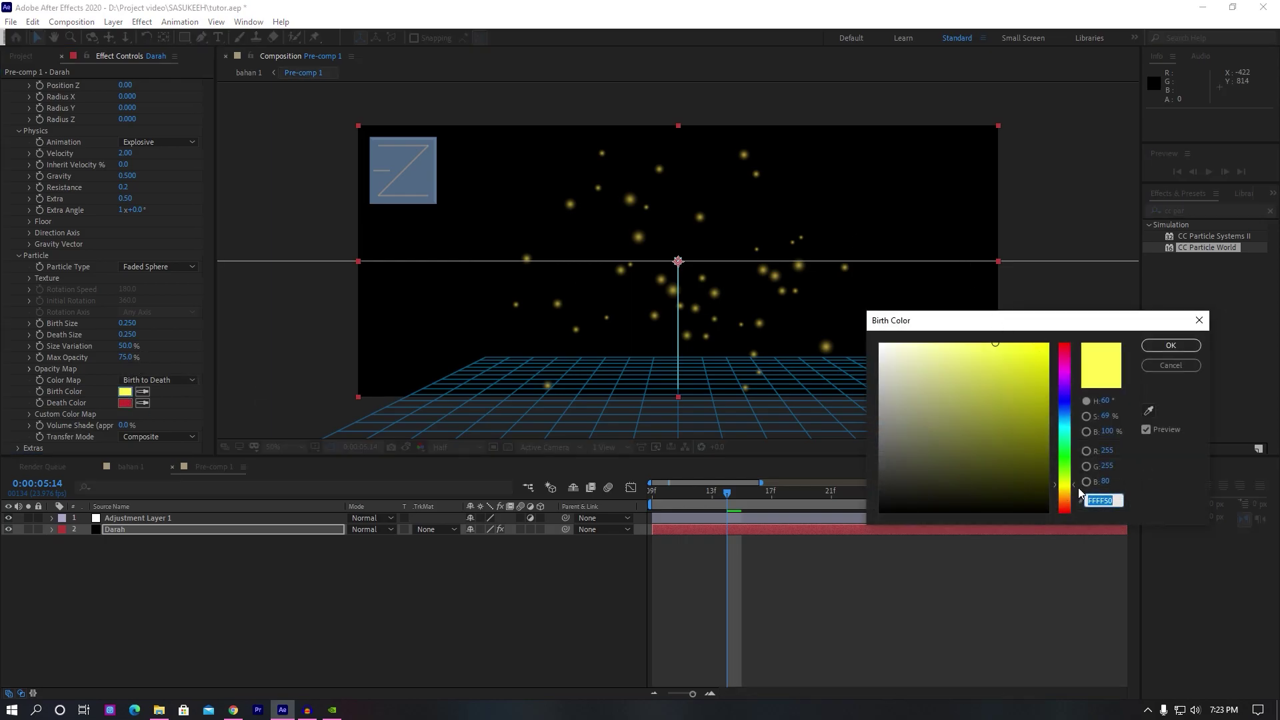
{"action": "type", "text": "FF5050"}
{"action": "left_click_drag", "start_coordinate": [1040, 432], "coordinate": [1049, 423]}
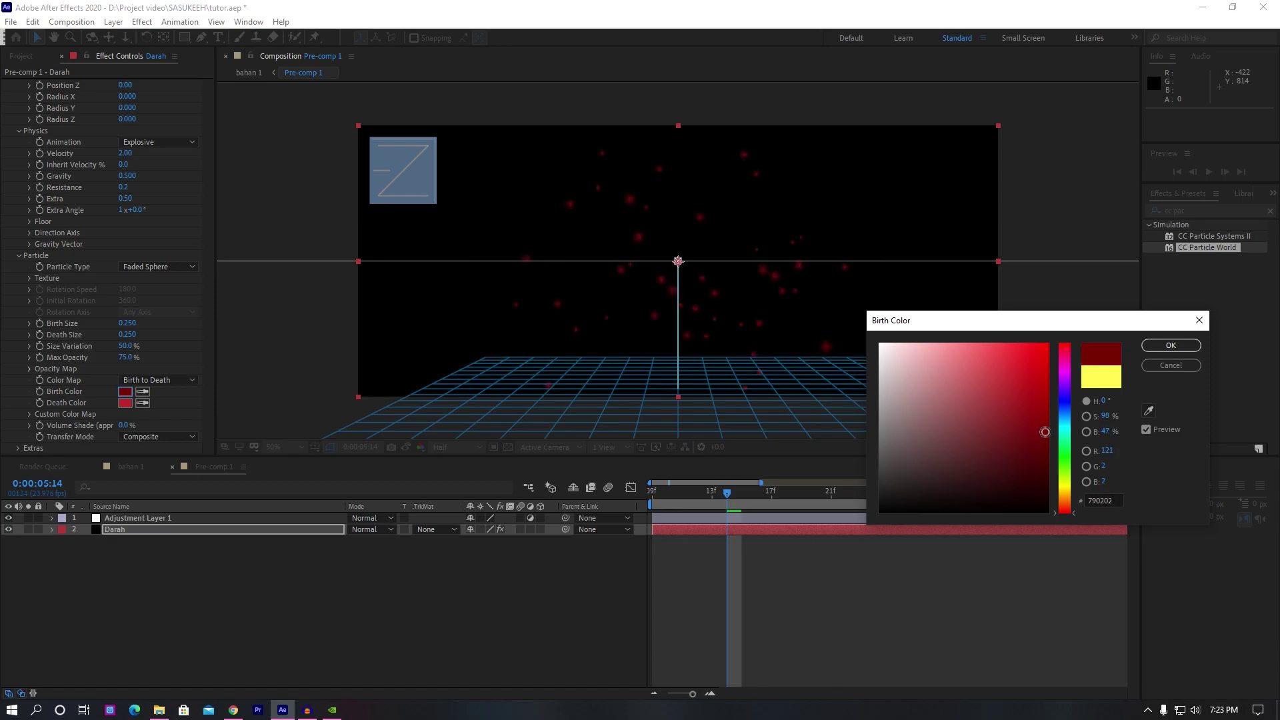
{"action": "left_click_drag", "start_coordinate": [1048, 420], "coordinate": [1052, 421]}
{"action": "left_click", "coordinate": [1187, 345]}
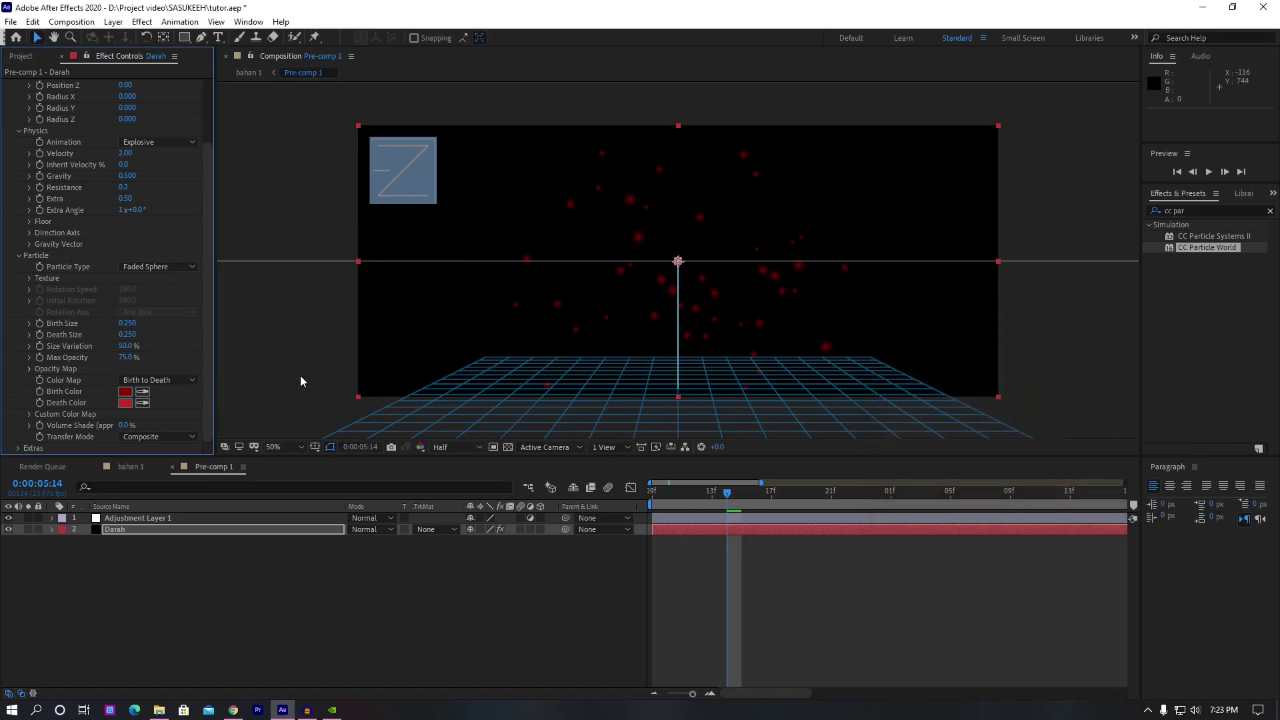
{"action": "left_click", "coordinate": [122, 402]}
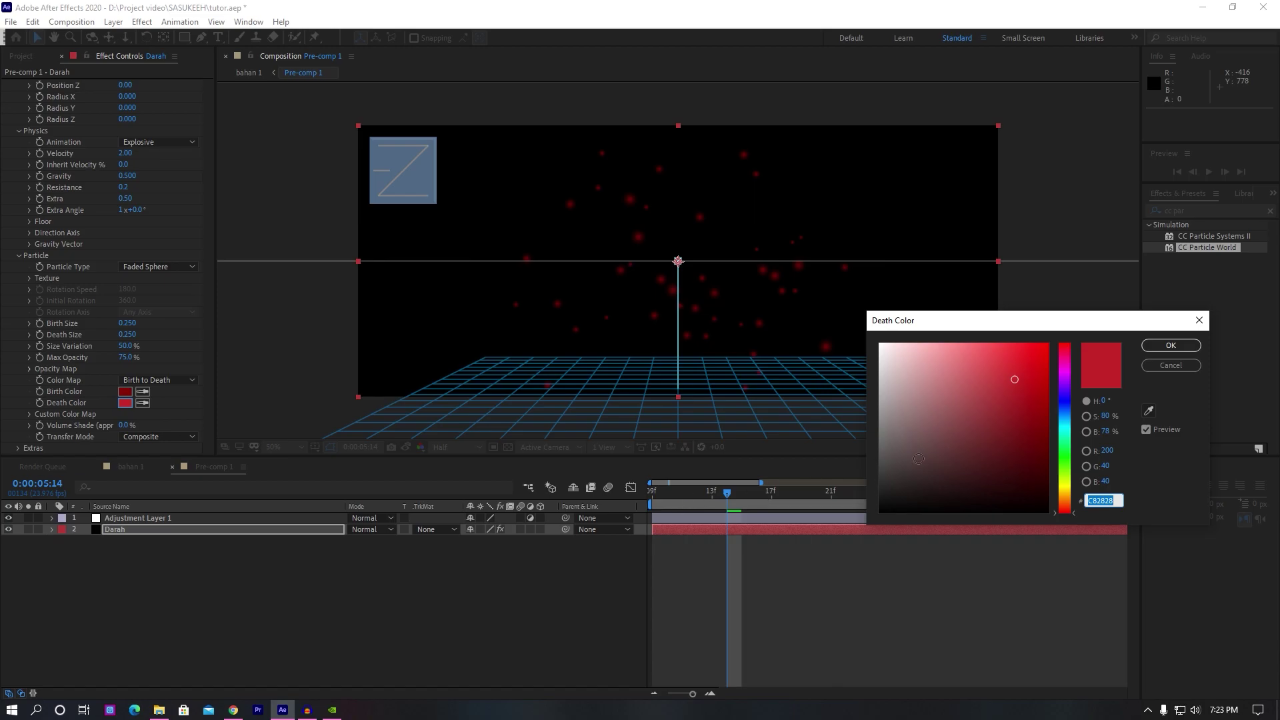
{"action": "left_click_drag", "start_coordinate": [1045, 425], "coordinate": [1048, 427]}
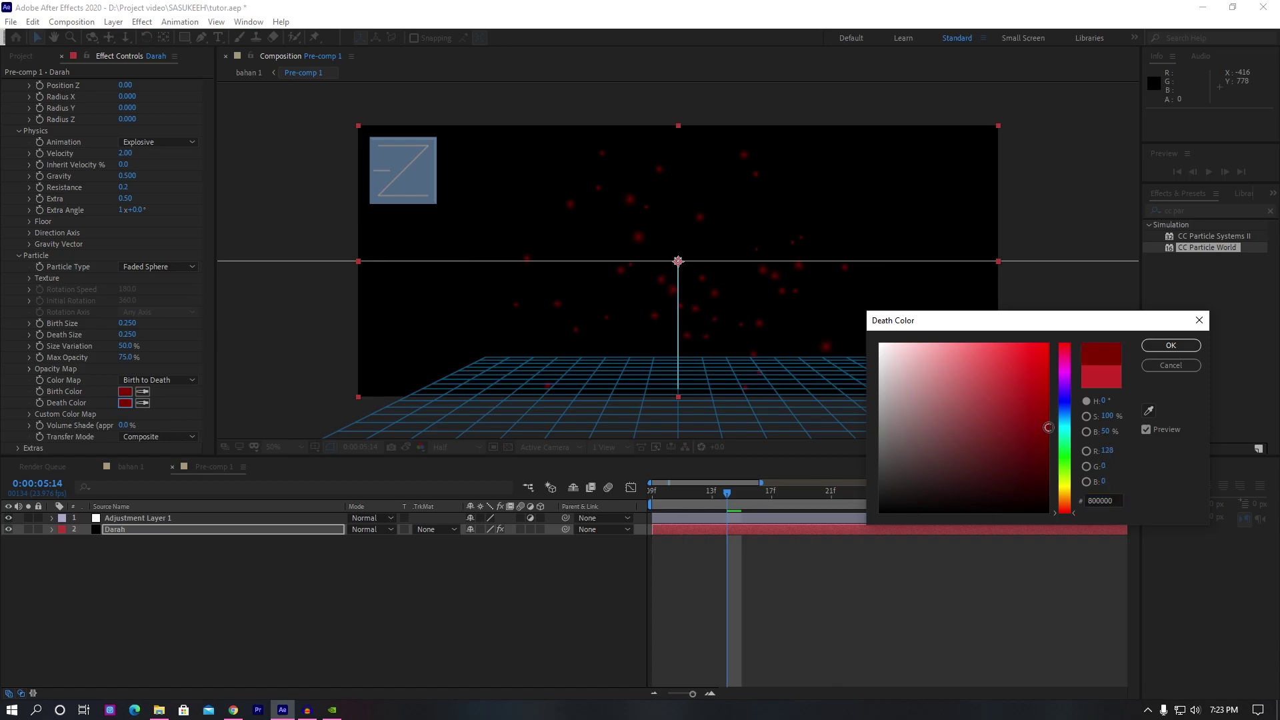
{"action": "left_click", "coordinate": [1169, 346]}
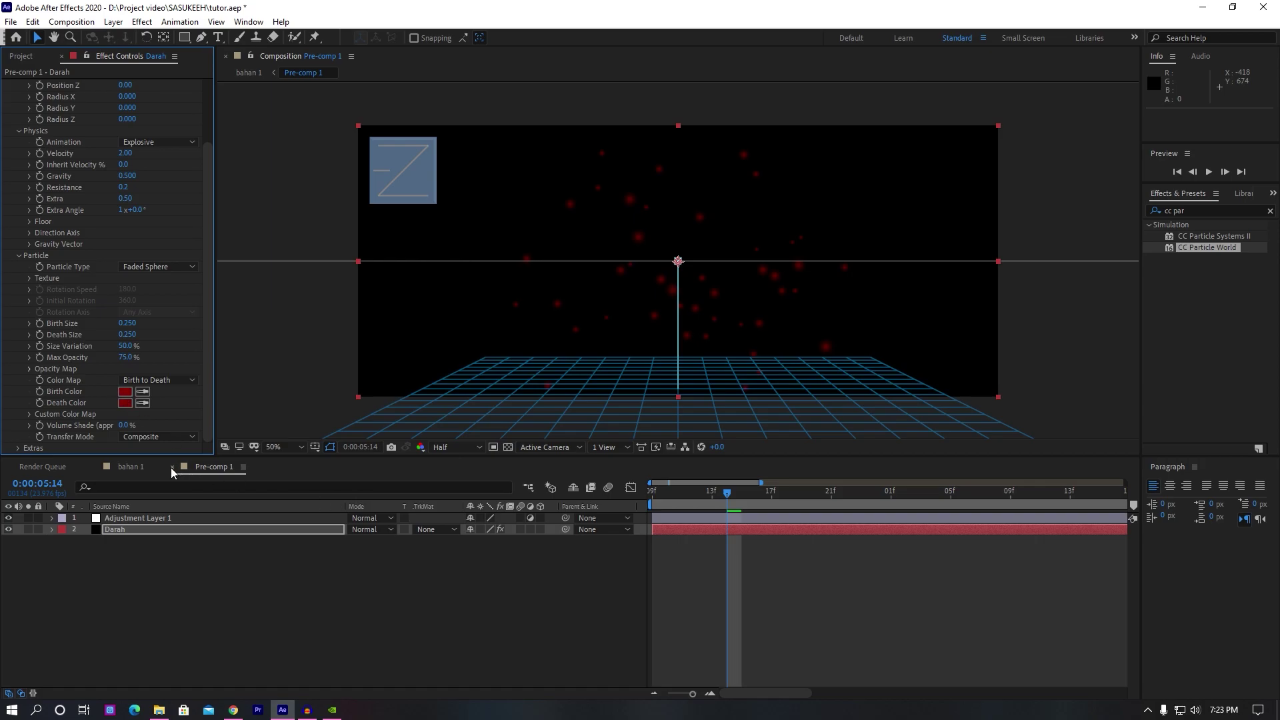
- Shift Birth Color to orange, sample it into Death Color, and select Adjustment Layer 1
{"action": "left_click", "coordinate": [125, 393]}
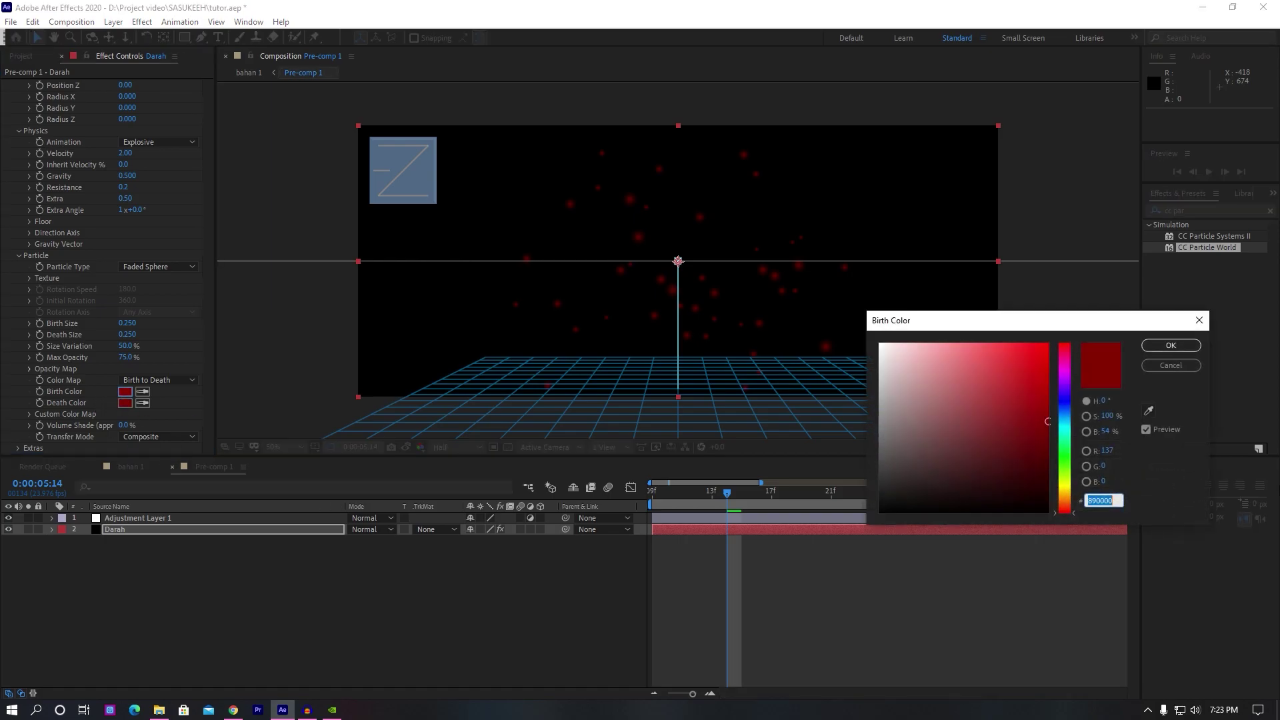
{"action": "left_click_drag", "start_coordinate": [1074, 518], "coordinate": [1074, 499]}
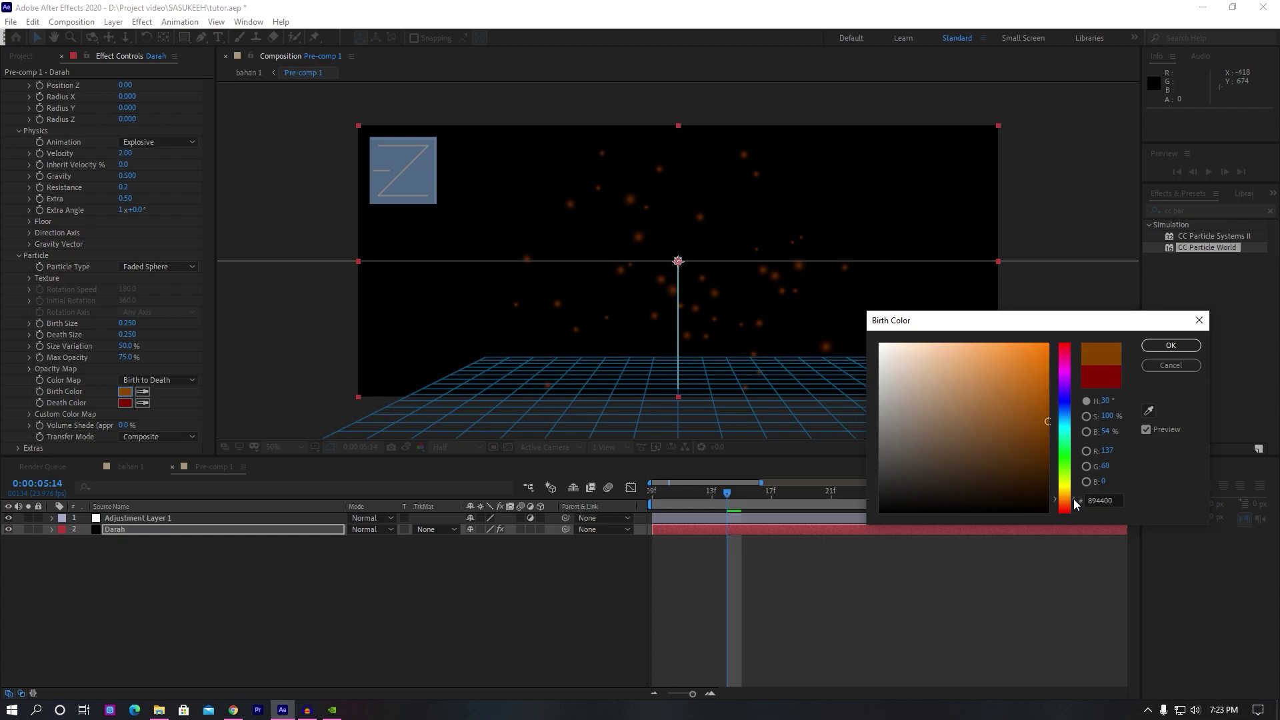
{"action": "left_click", "coordinate": [1197, 345]}
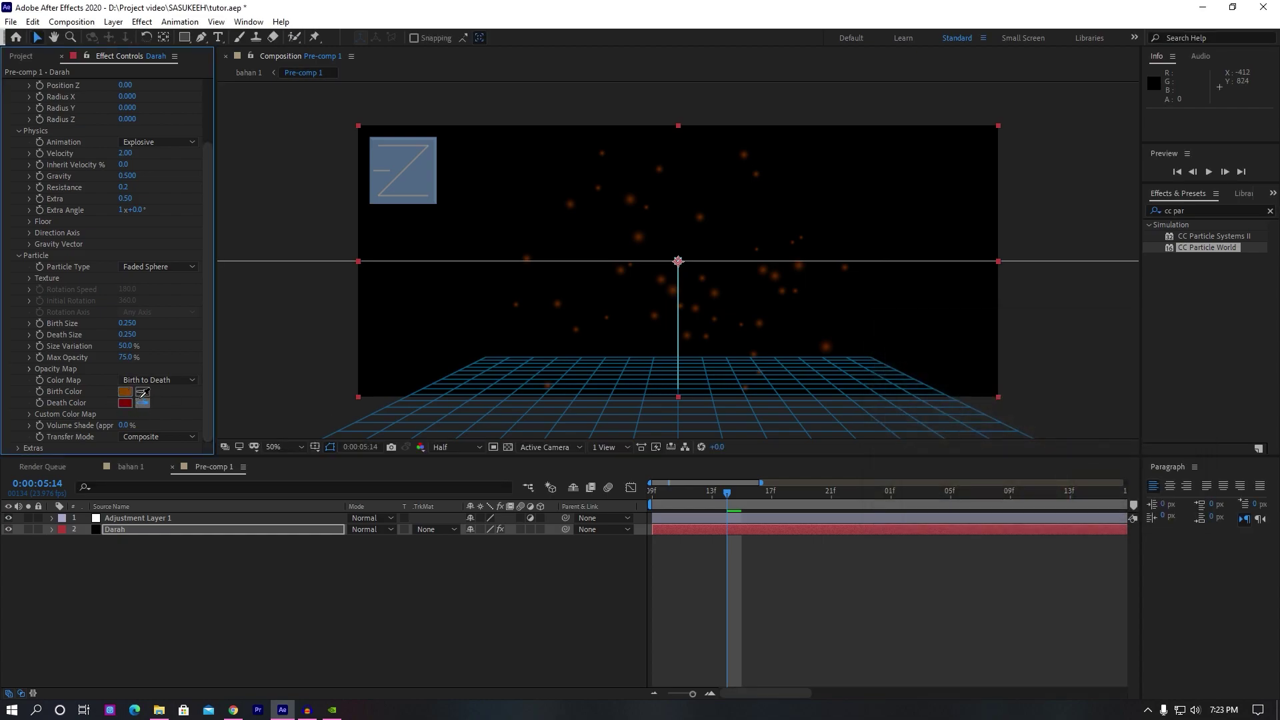
{"action": "left_click", "coordinate": [126, 393]}
{"action": "left_click_drag", "start_coordinate": [210, 395], "coordinate": [210, 412]}
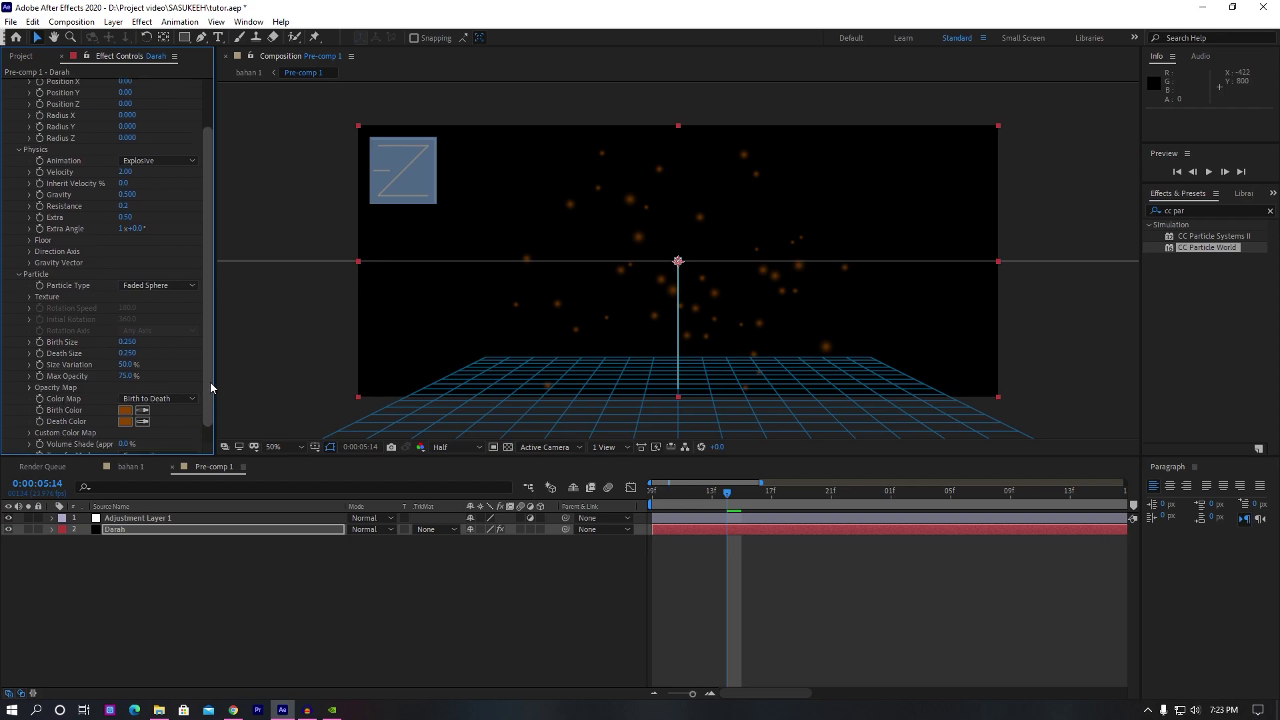
{"action": "left_click", "coordinate": [149, 519]}
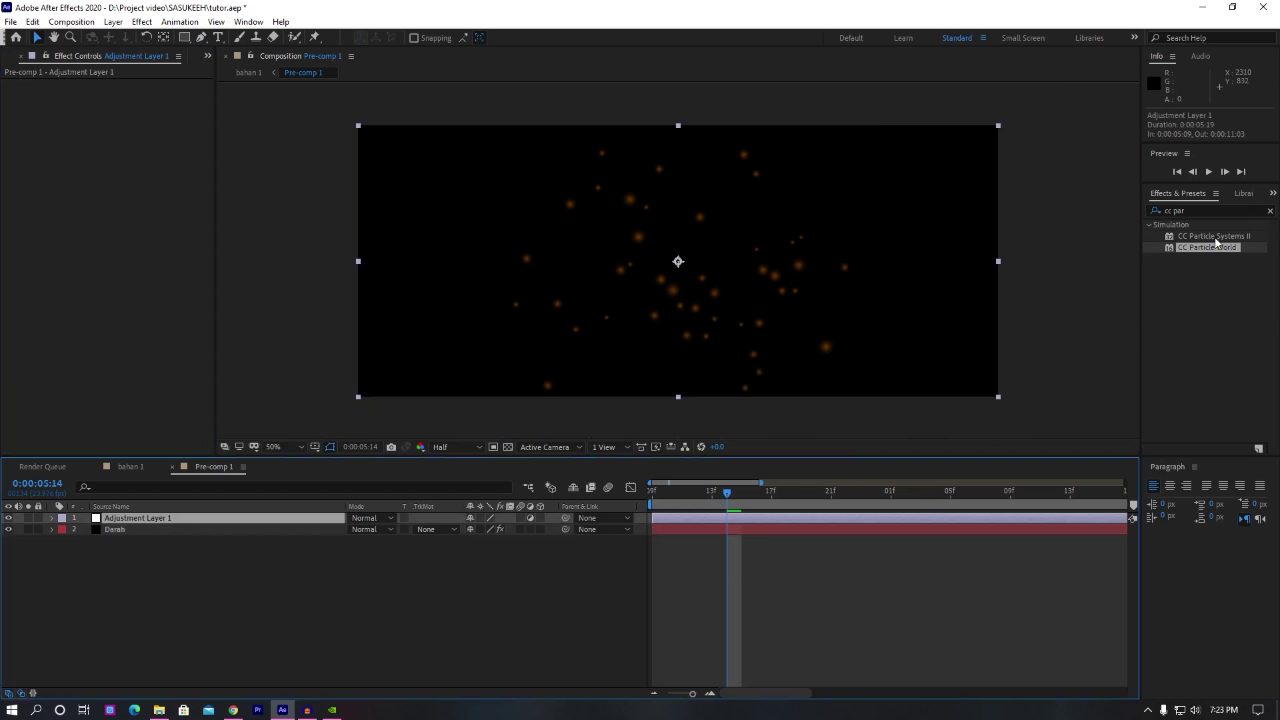
- Apply CC Vector Blur to Adjustment Layer 1 with Amount 150
{"action": "left_click", "coordinate": [1270, 211]}
{"action": "left_click", "coordinate": [1222, 209]}
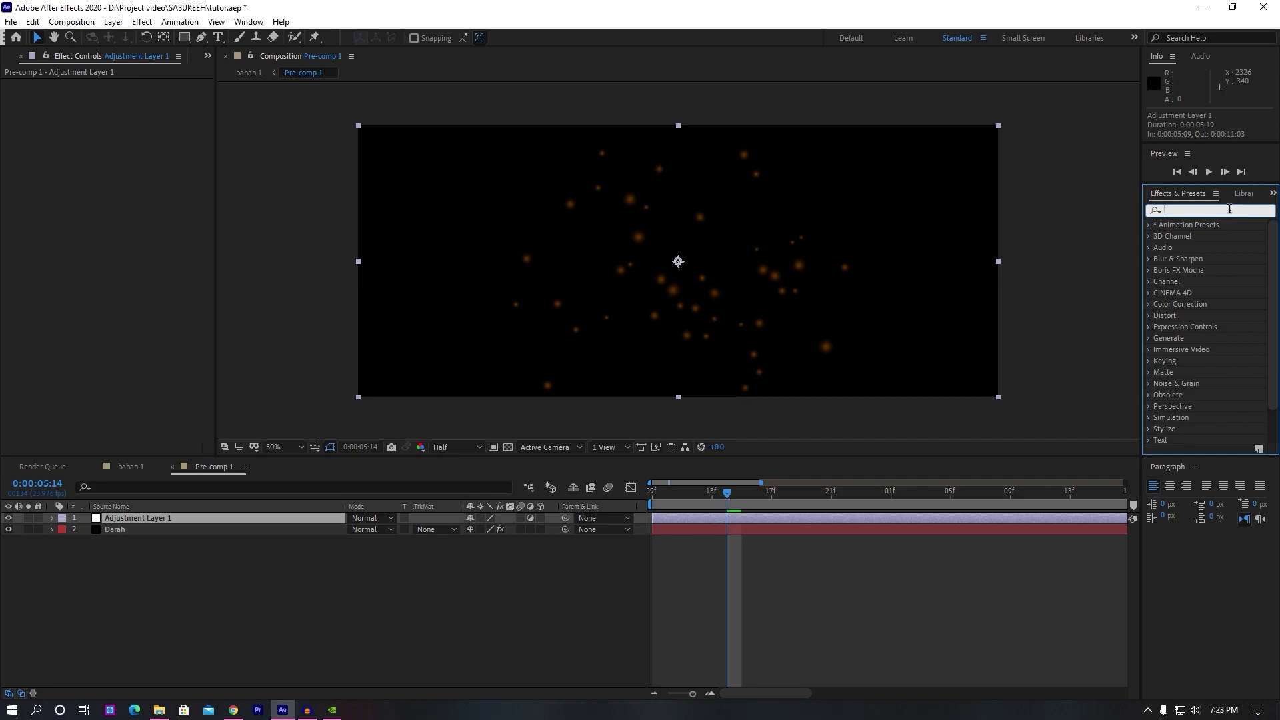
{"action": "type", "text": "cc"}
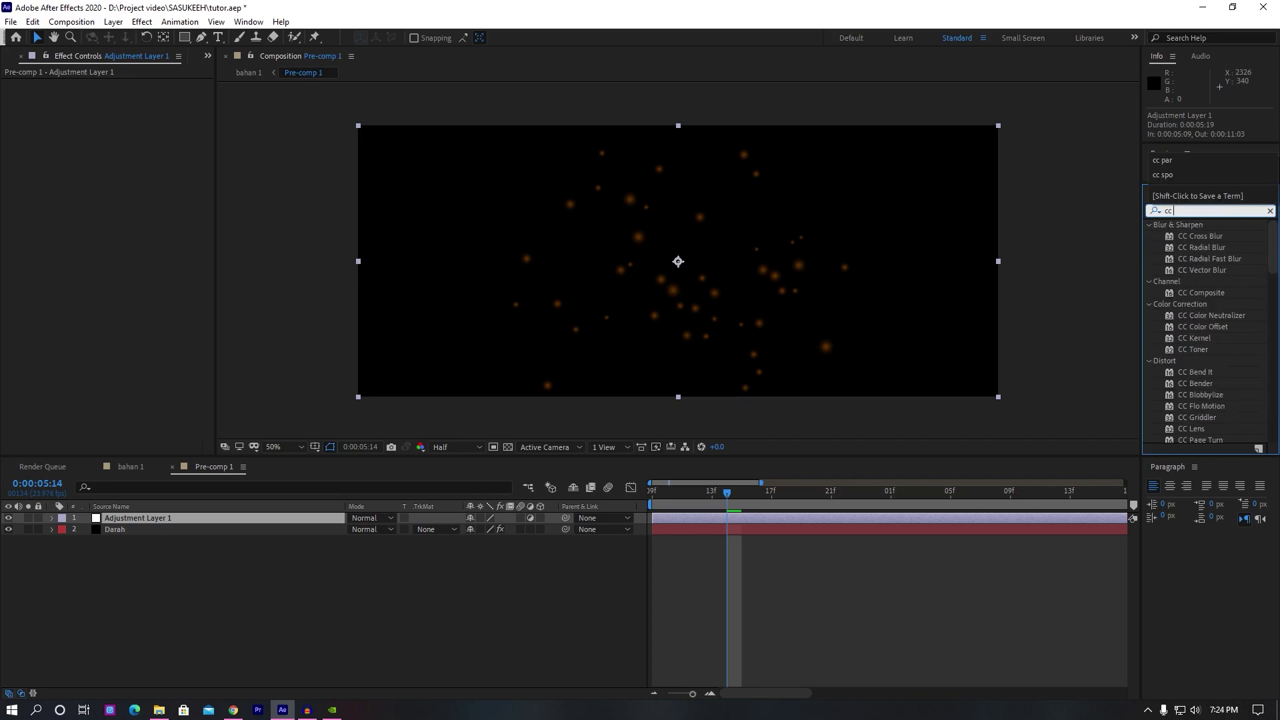
{"action": "type", "text": " vec"}
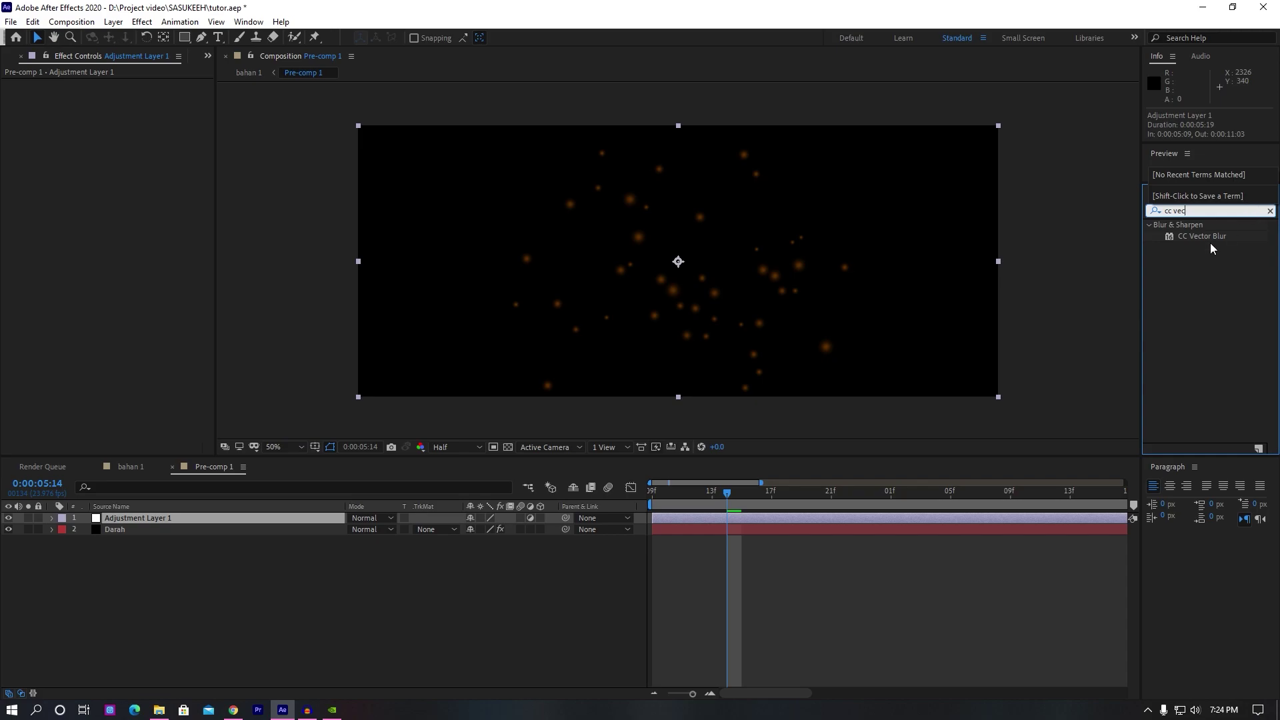
{"action": "left_click_drag", "start_coordinate": [1215, 237], "coordinate": [149, 517]}
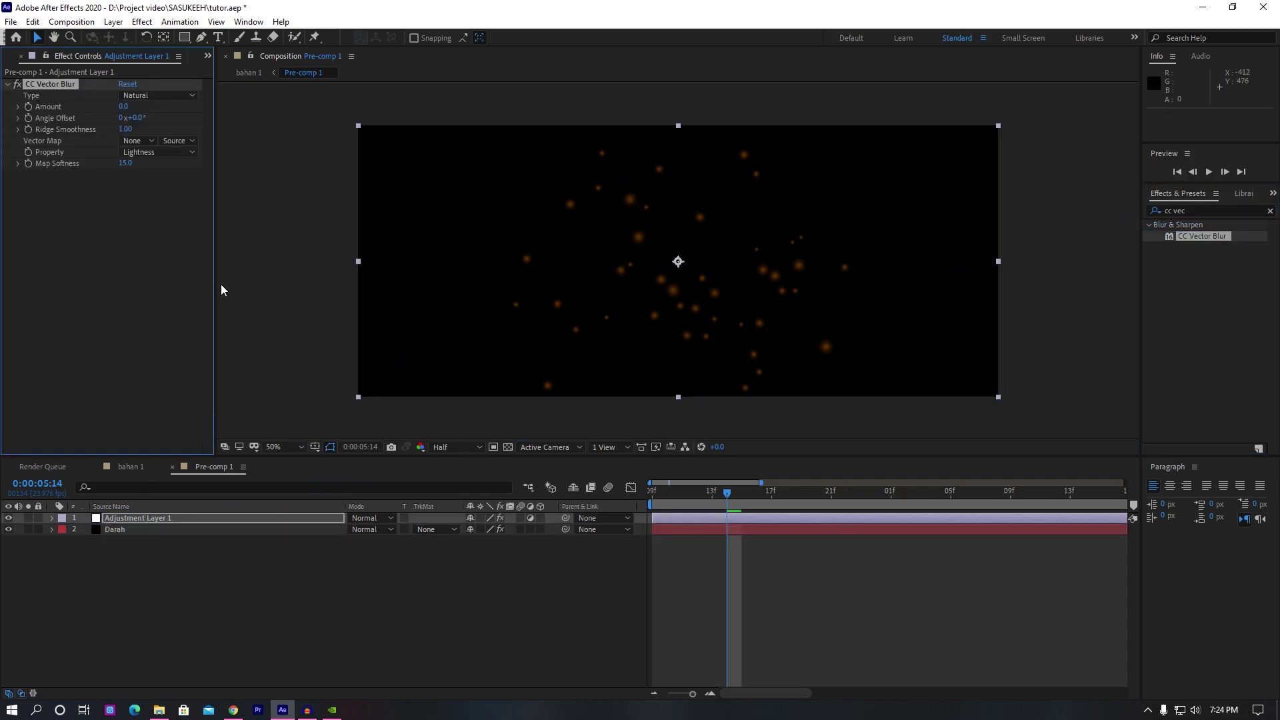
{"action": "left_click", "coordinate": [123, 107]}
{"action": "type", "text": "150"}
{"action": "left_click", "coordinate": [99, 293]}
{"action": "mouse_move", "coordinate": [691, 501]}
{"action": "left_mouse_down"}
{"action": "mouse_move", "coordinate": [671, 496]}
{"action": "mouse_move", "coordinate": [683, 498]}
{"action": "left_mouse_up"}
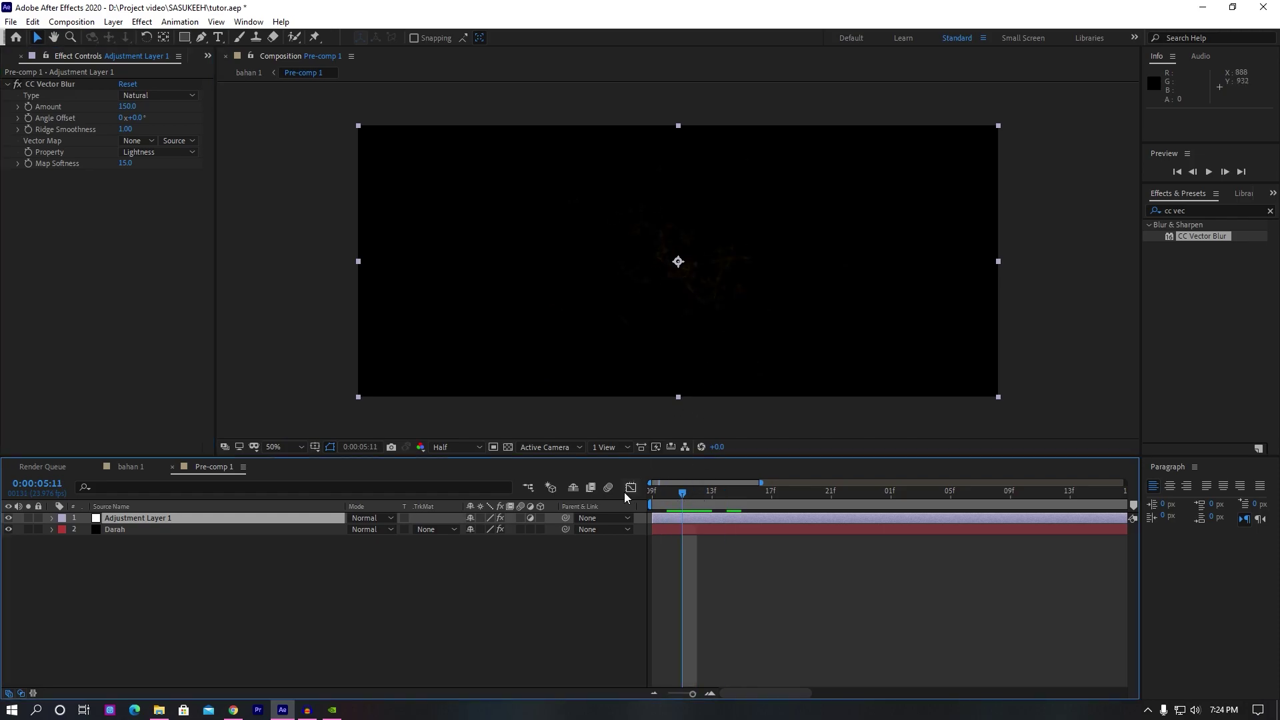
- Add Simple Choker with Choke Matte -3.80, and enable motion blur on Darah and the composition
{"action": "left_click", "coordinate": [1271, 211]}
{"action": "left_click", "coordinate": [1256, 209]}
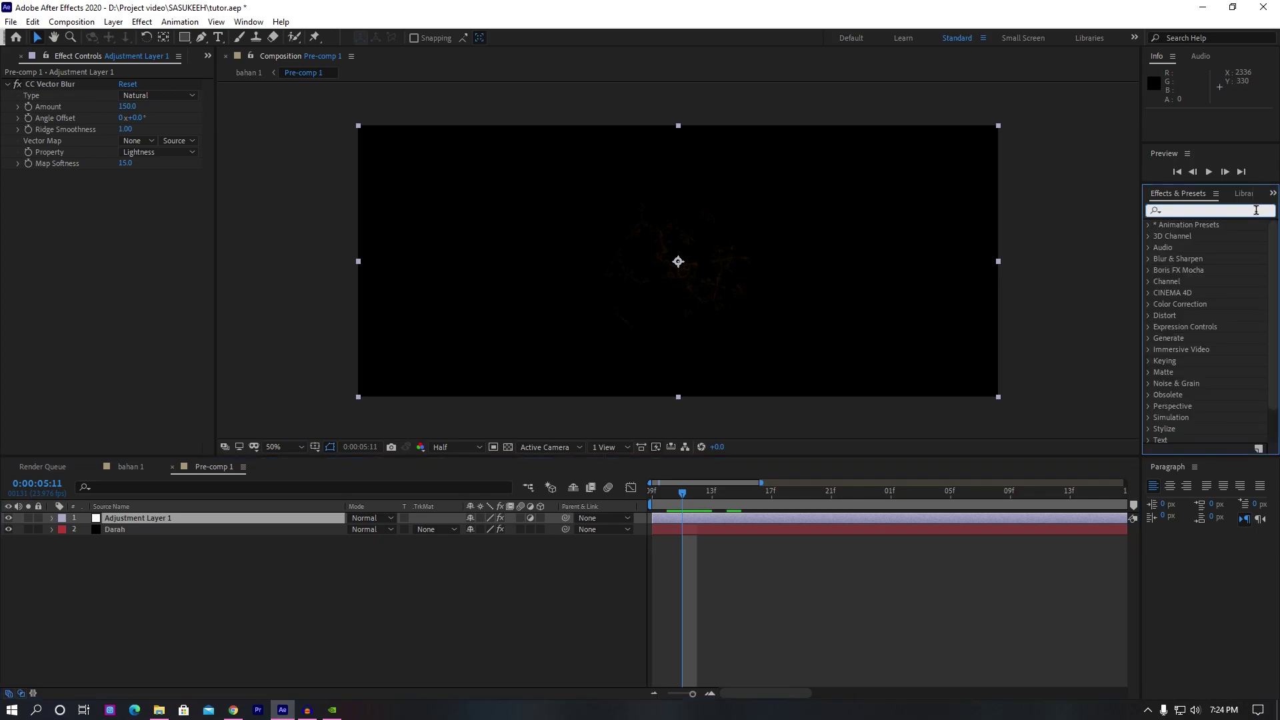
{"action": "type", "text": "simpl"}
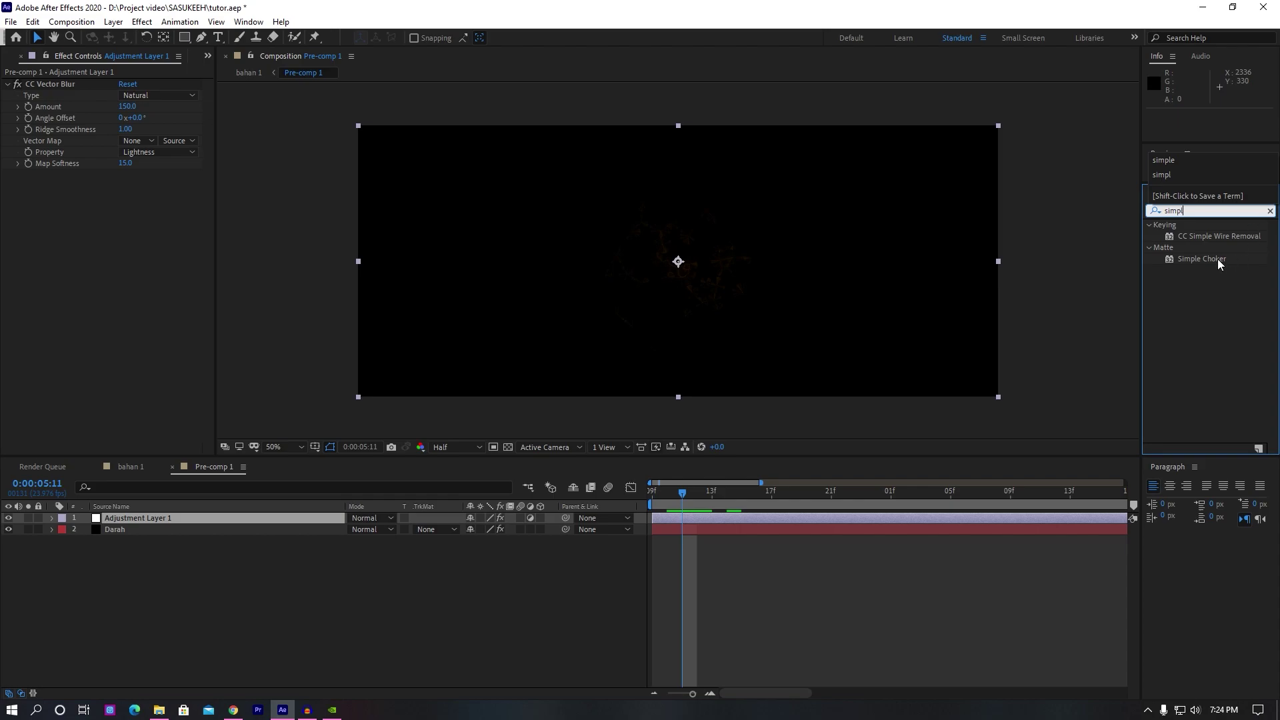
{"action": "left_click", "coordinate": [1217, 261]}
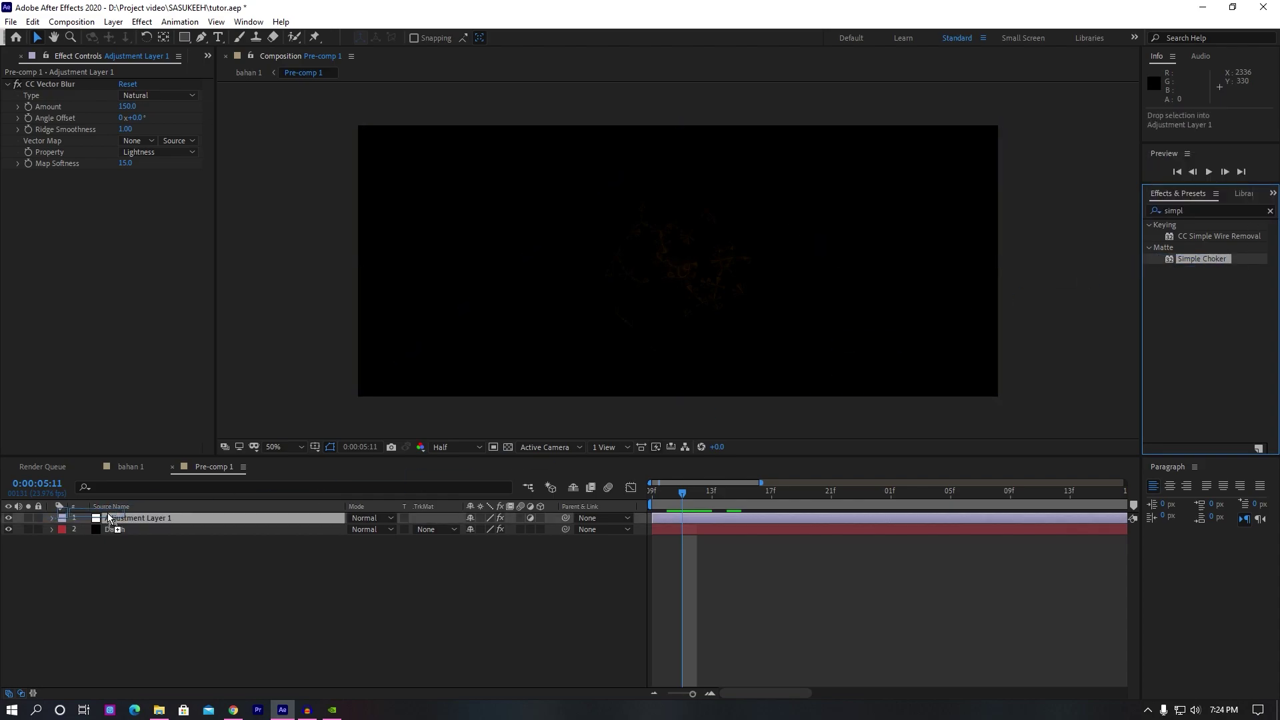
{"action": "left_click_drag", "start_coordinate": [1214, 259], "coordinate": [94, 219]}
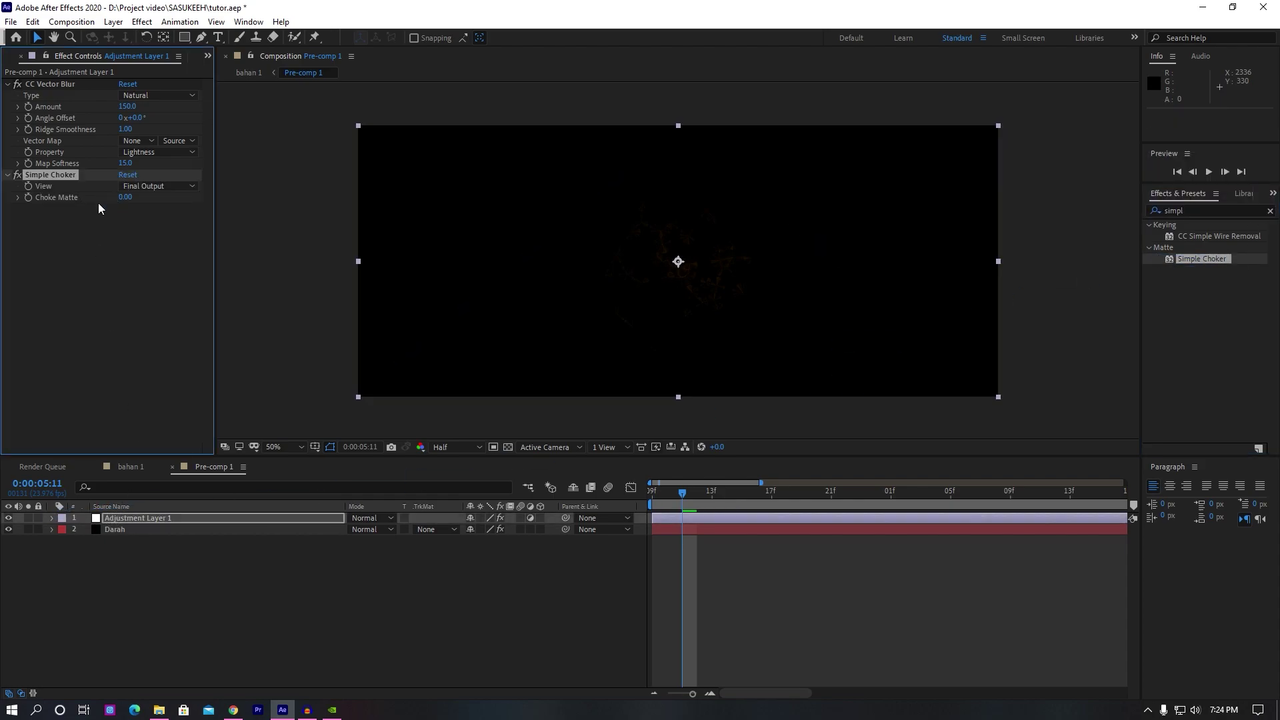
{"action": "left_click_drag", "start_coordinate": [120, 197], "coordinate": [107, 198]}
{"action": "mouse_move", "coordinate": [660, 487]}
{"action": "left_mouse_down"}
{"action": "mouse_move", "coordinate": [710, 504]}
{"action": "mouse_move", "coordinate": [682, 501]}
{"action": "left_mouse_up"}
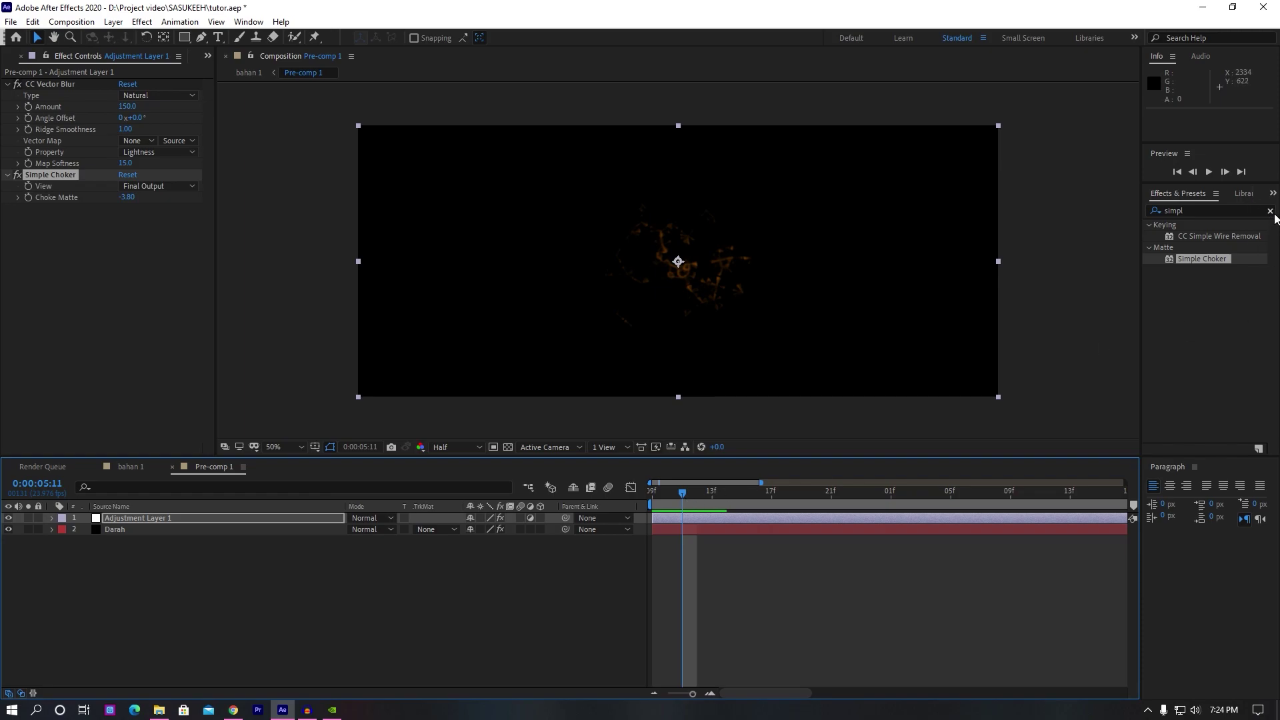
{"action": "left_click", "coordinate": [520, 529]}
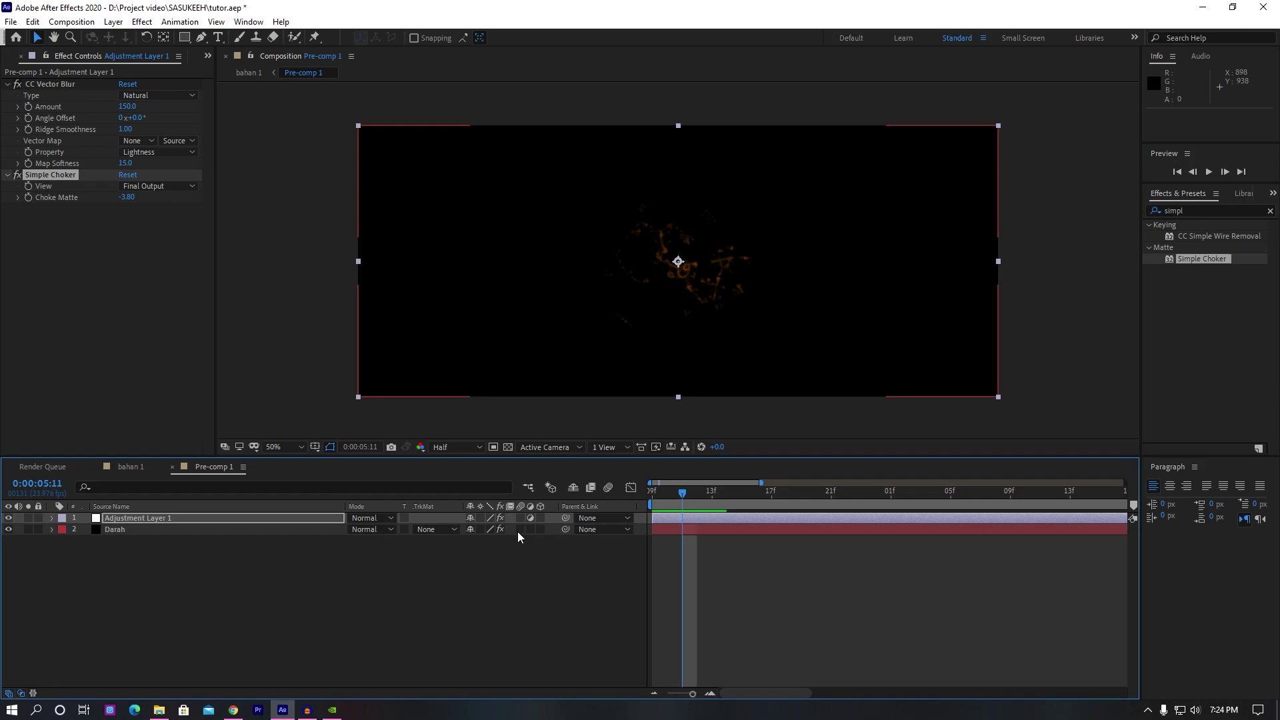
{"action": "left_click", "coordinate": [608, 488]}
- Add an Exposure effect set to 0.50 to the adjustment layer and play the preview
{"action": "left_click", "coordinate": [1268, 210]}
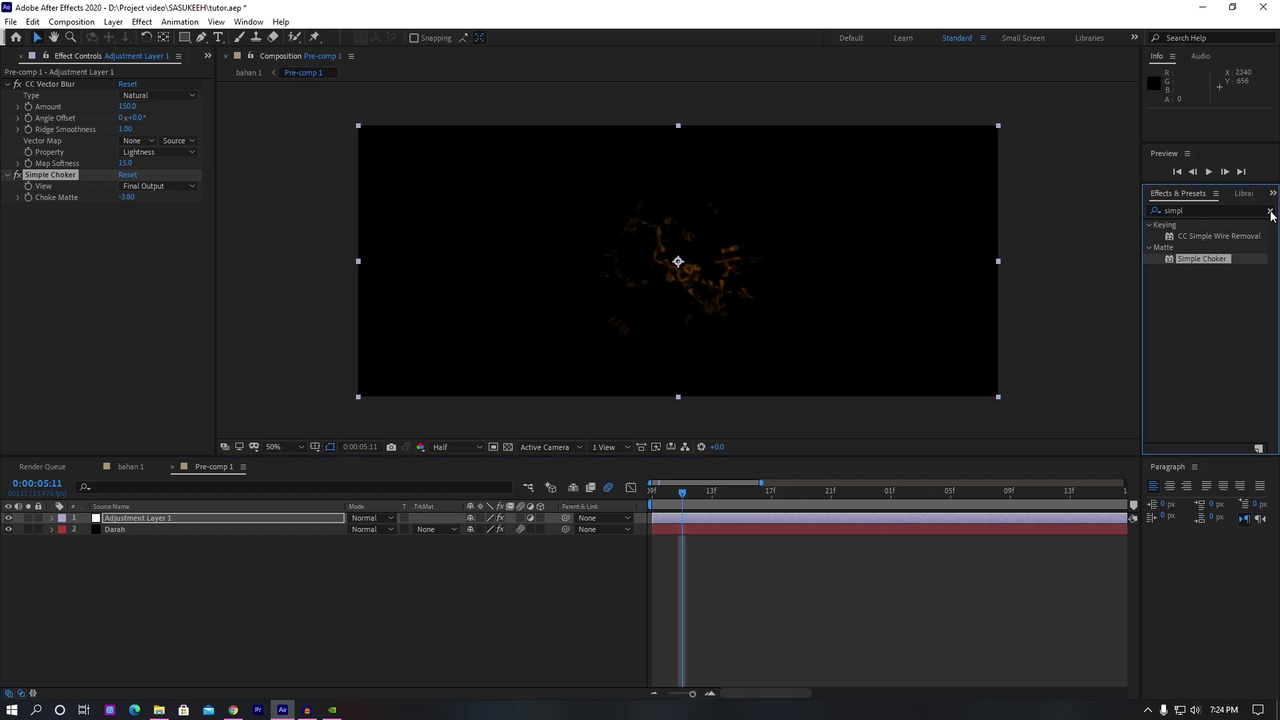
{"action": "left_click", "coordinate": [1222, 212]}
{"action": "type", "text": "expo"}
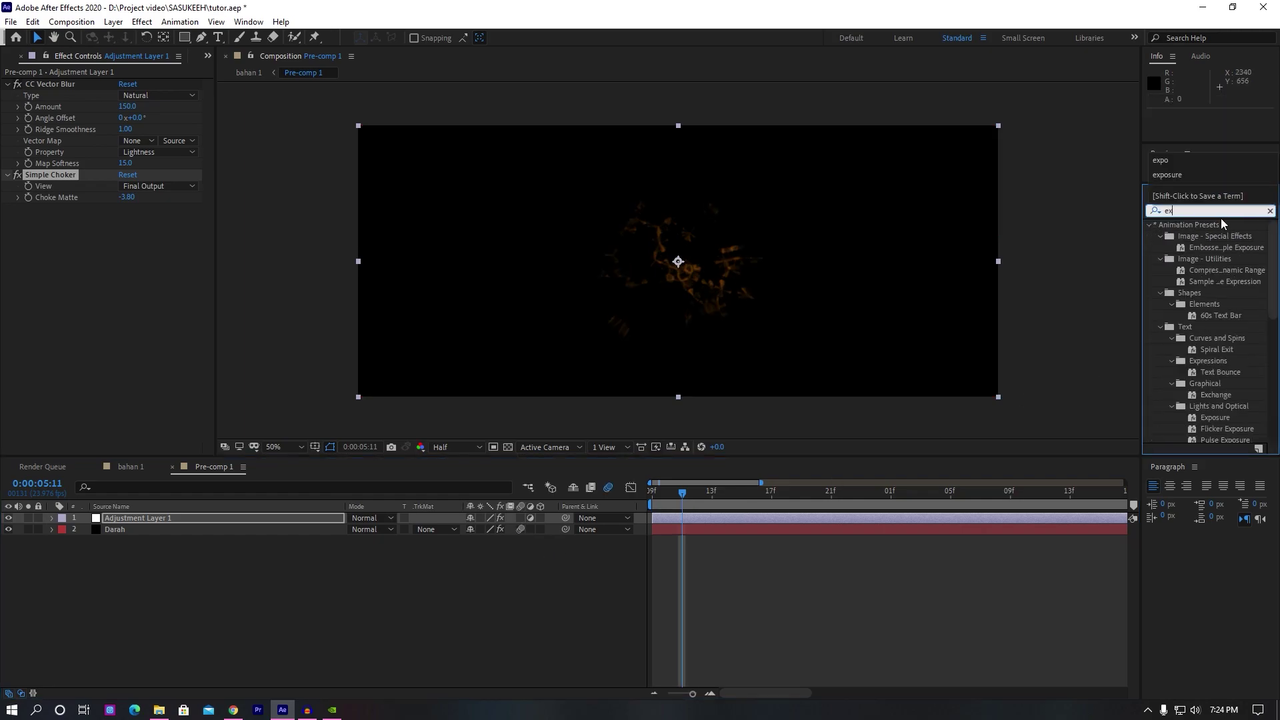
{"action": "mouse_move", "coordinate": [1204, 349]}
{"action": "left_mouse_down"}
{"action": "mouse_move", "coordinate": [1138, 372]}
{"action": "mouse_move", "coordinate": [186, 522]}
{"action": "left_mouse_up"}
{"action": "left_click", "coordinate": [125, 242]}
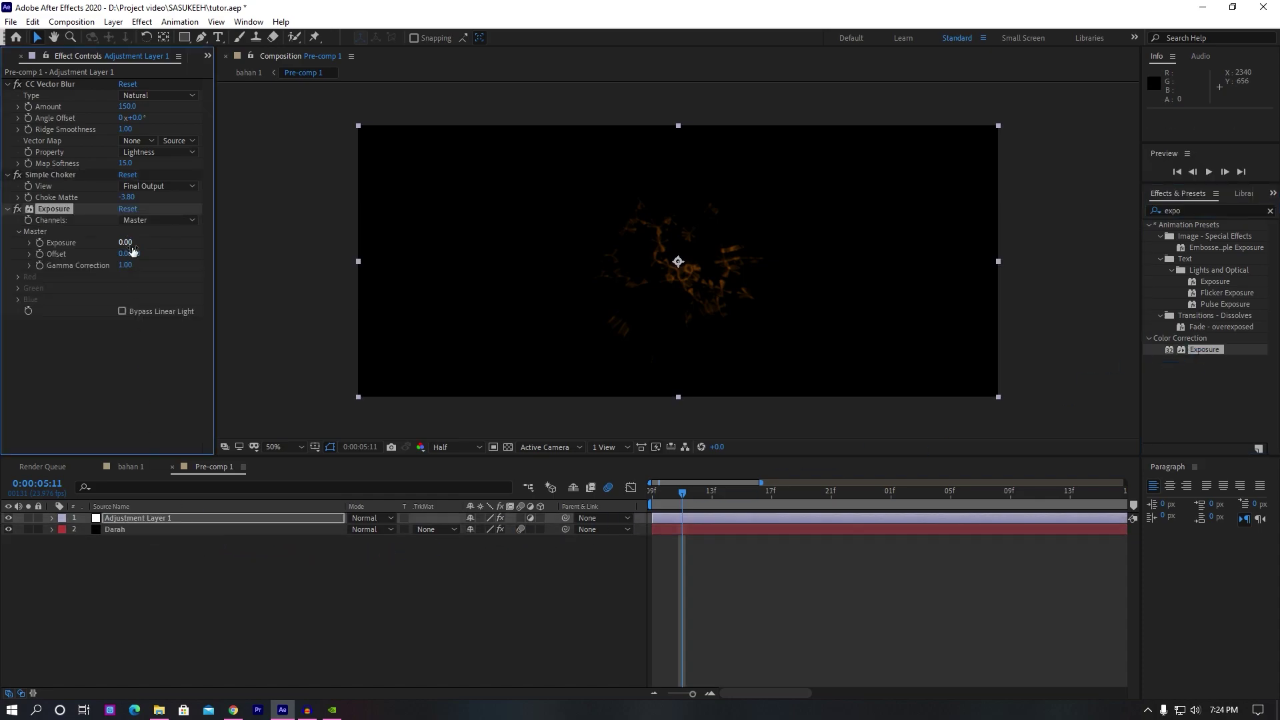
{"action": "type", "text": "0.5"}
{"action": "key", "text": "Return"}
{"action": "left_click", "coordinate": [661, 495]}
{"action": "key", "text": "space"}
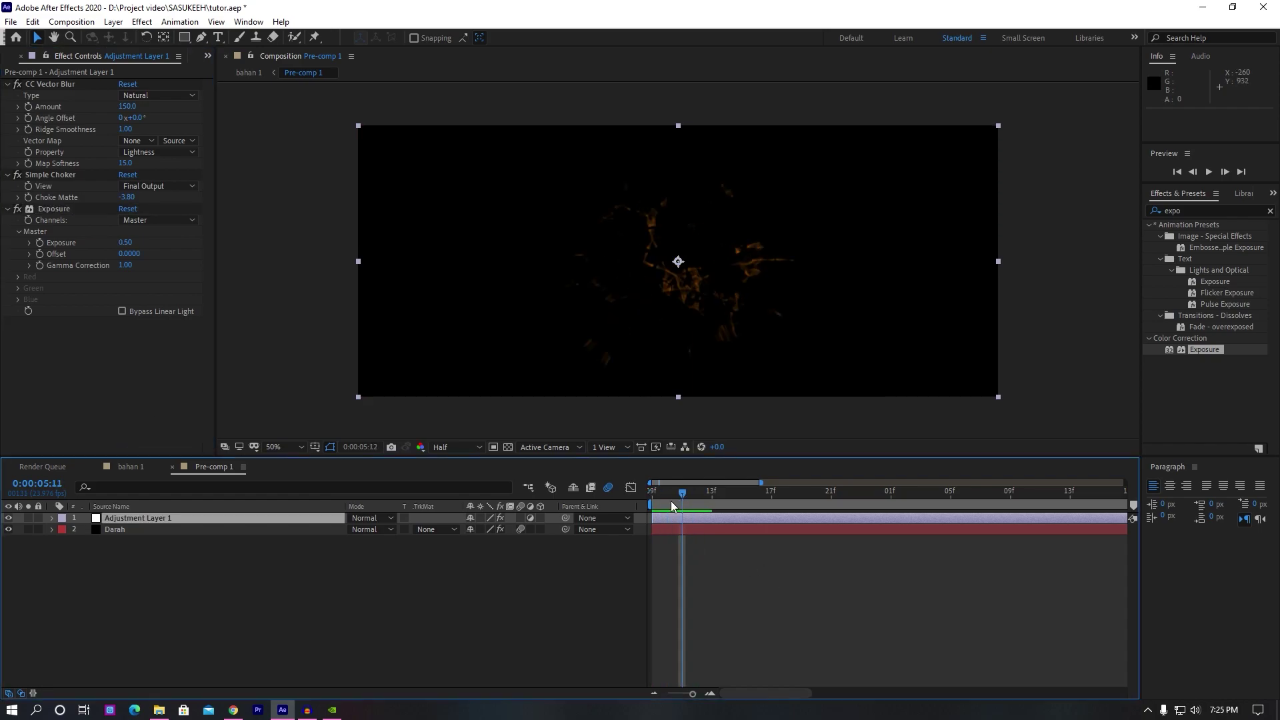
{"action": "left_click", "coordinate": [574, 537]}
- Duplicate the Darah layer and expand its Producer, Physics and Particle settings
{"action": "left_click", "coordinate": [113, 528]}
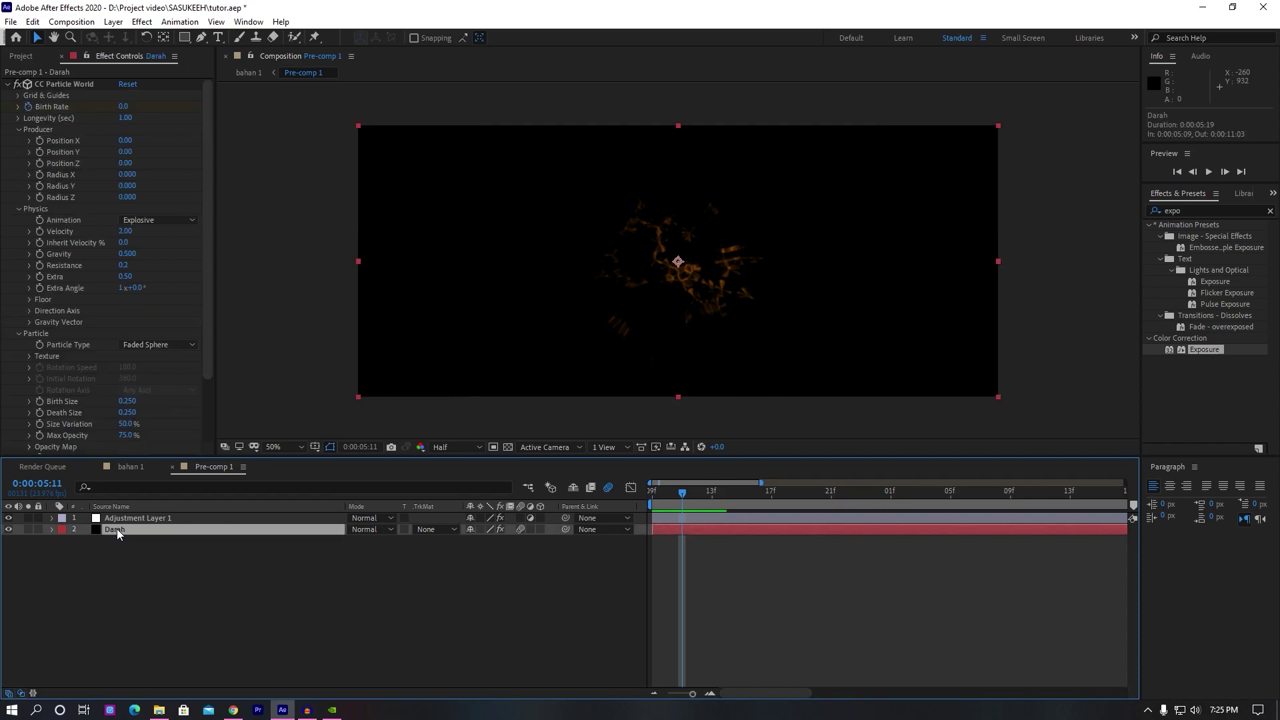
{"action": "key", "text": "ctrl+d"}
{"action": "left_click", "coordinate": [154, 587]}
{"action": "left_click", "coordinate": [126, 533]}
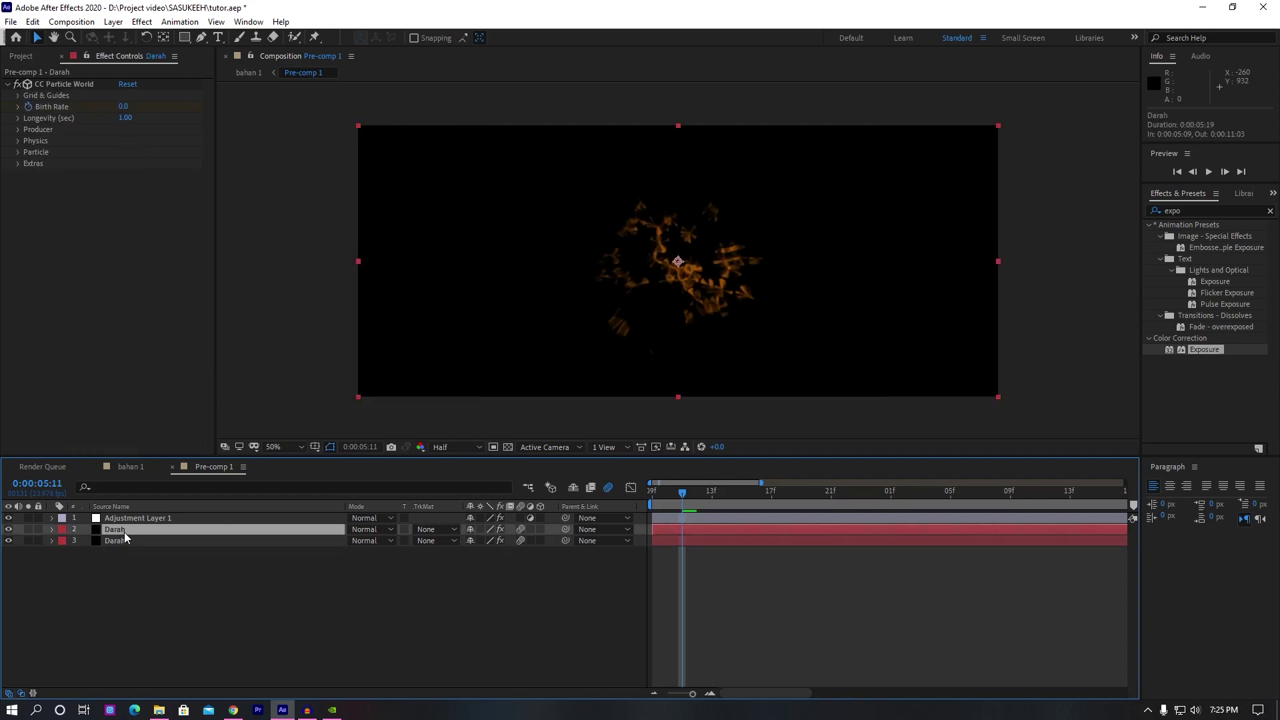
{"action": "left_click", "coordinate": [18, 130]}
{"action": "left_click", "coordinate": [18, 209]}
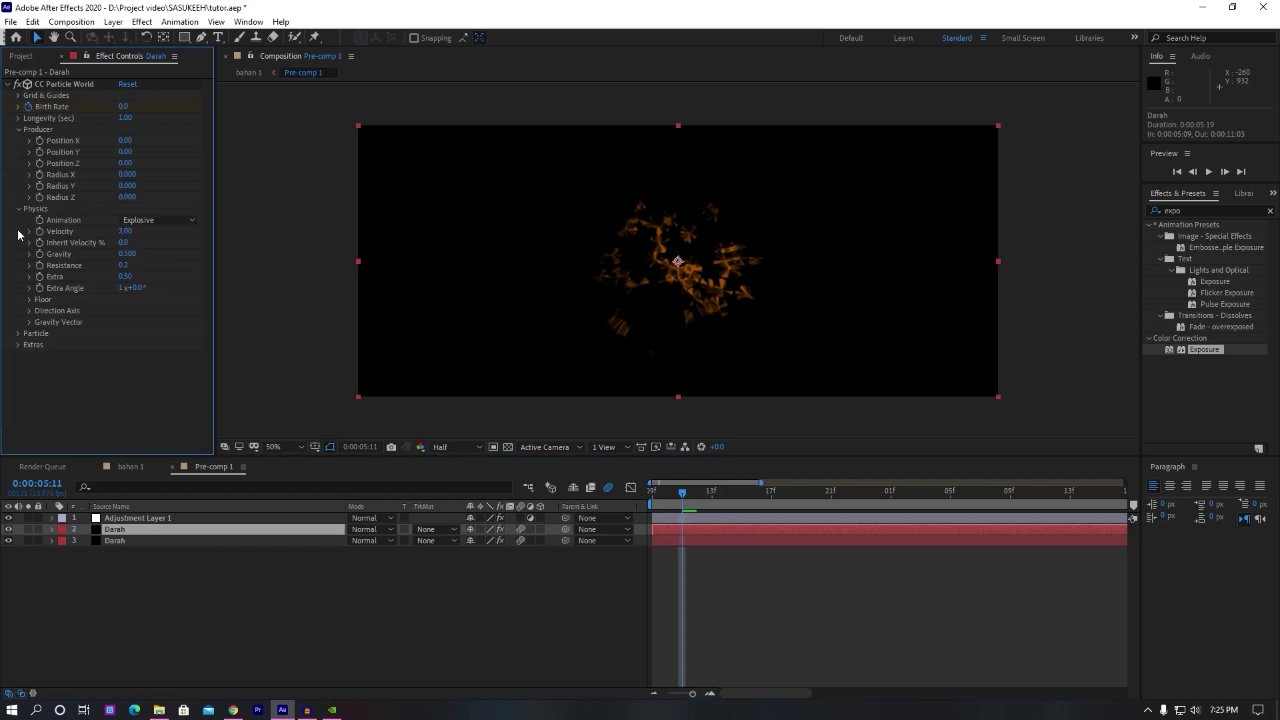
{"action": "left_click", "coordinate": [18, 333]}
{"action": "scroll", "coordinate": [20, 337], "scroll_direction": "down", "scroll_amount": 2}
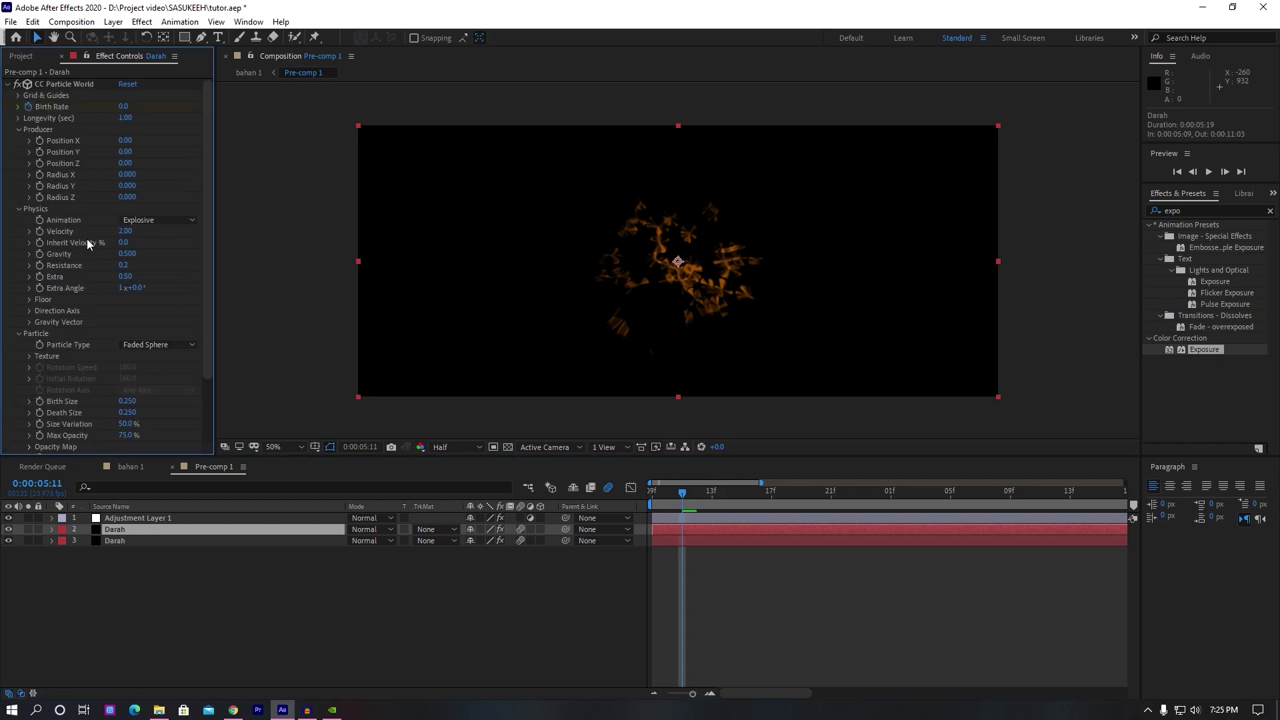
{"action": "scroll", "coordinate": [86, 248], "scroll_direction": "up", "scroll_amount": 1}
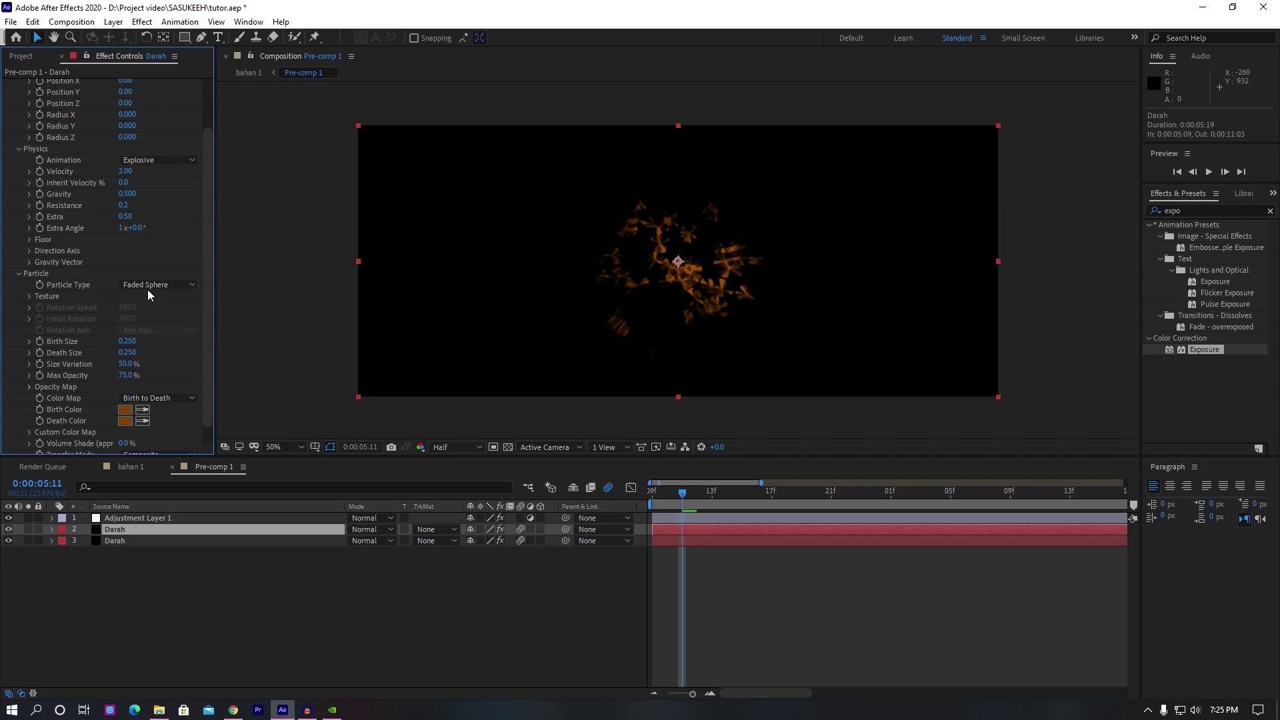
- Set the Particle Type to Line and raise Gravity to 0.620
{"action": "left_click", "coordinate": [170, 287]}
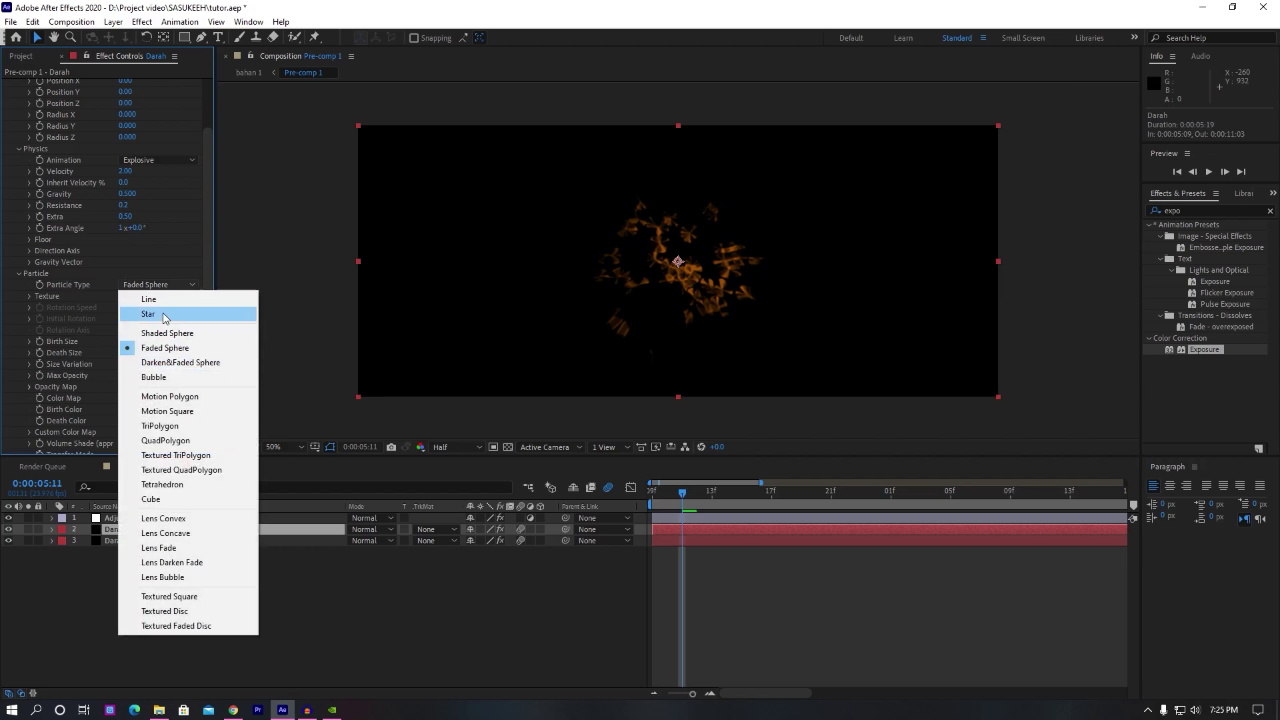
{"action": "left_click", "coordinate": [149, 303]}
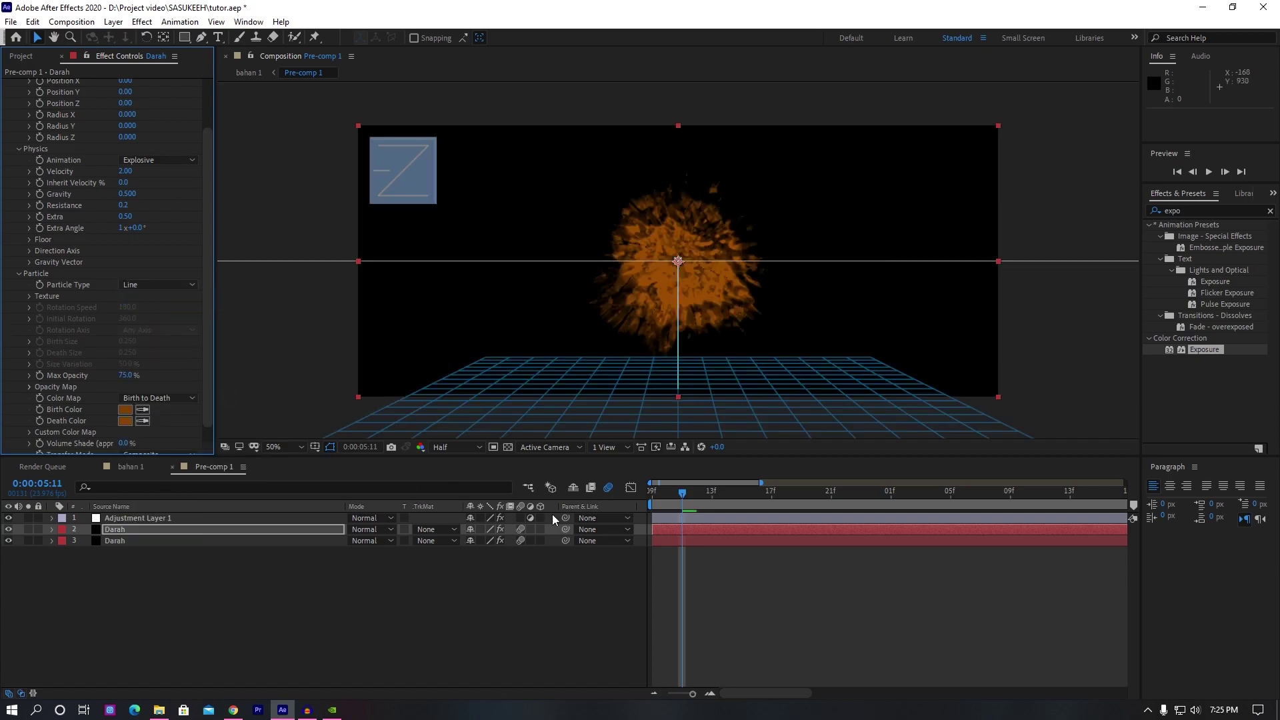
{"action": "left_click_drag", "start_coordinate": [661, 495], "coordinate": [761, 502]}
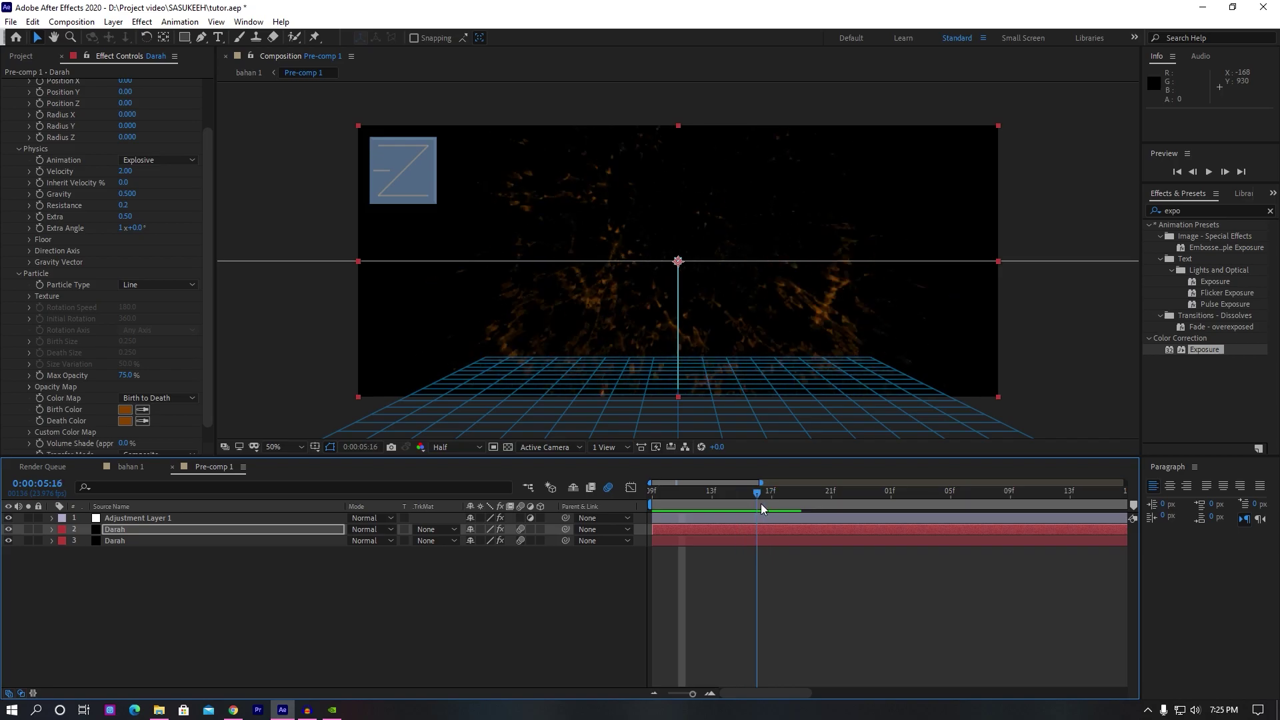
{"action": "left_click", "coordinate": [714, 493]}
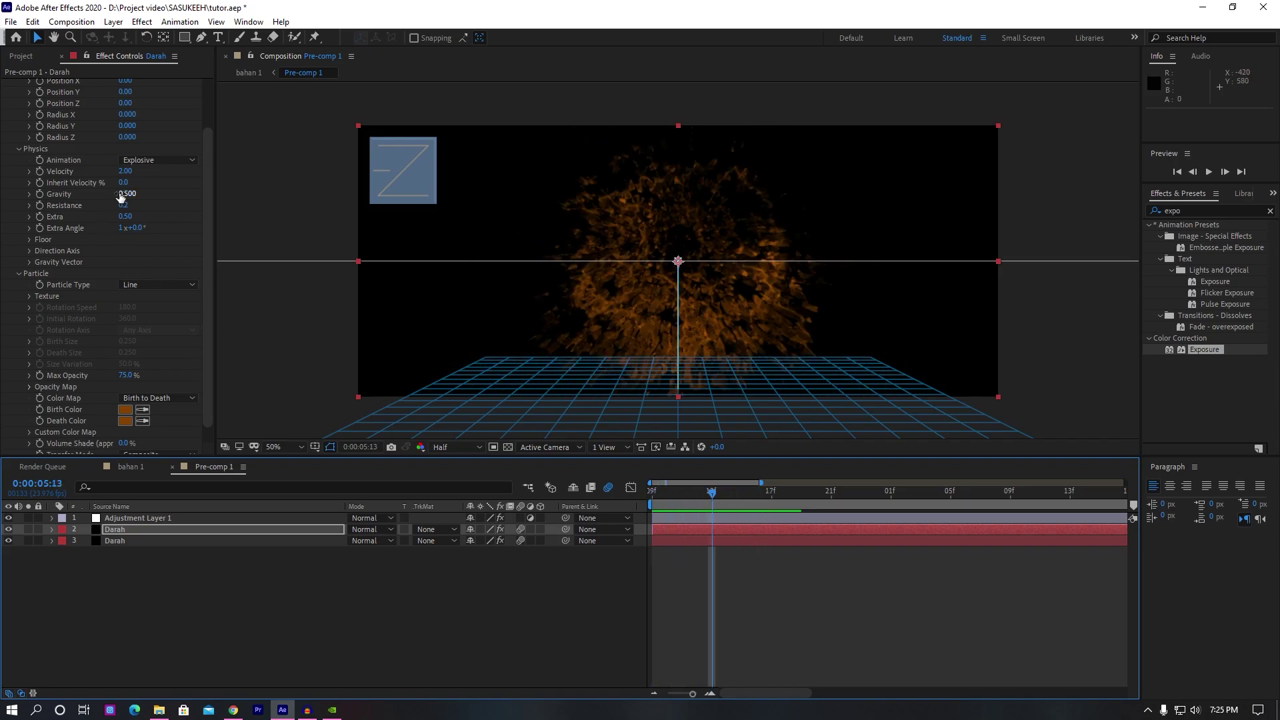
{"action": "left_click_drag", "start_coordinate": [124, 194], "coordinate": [139, 199]}
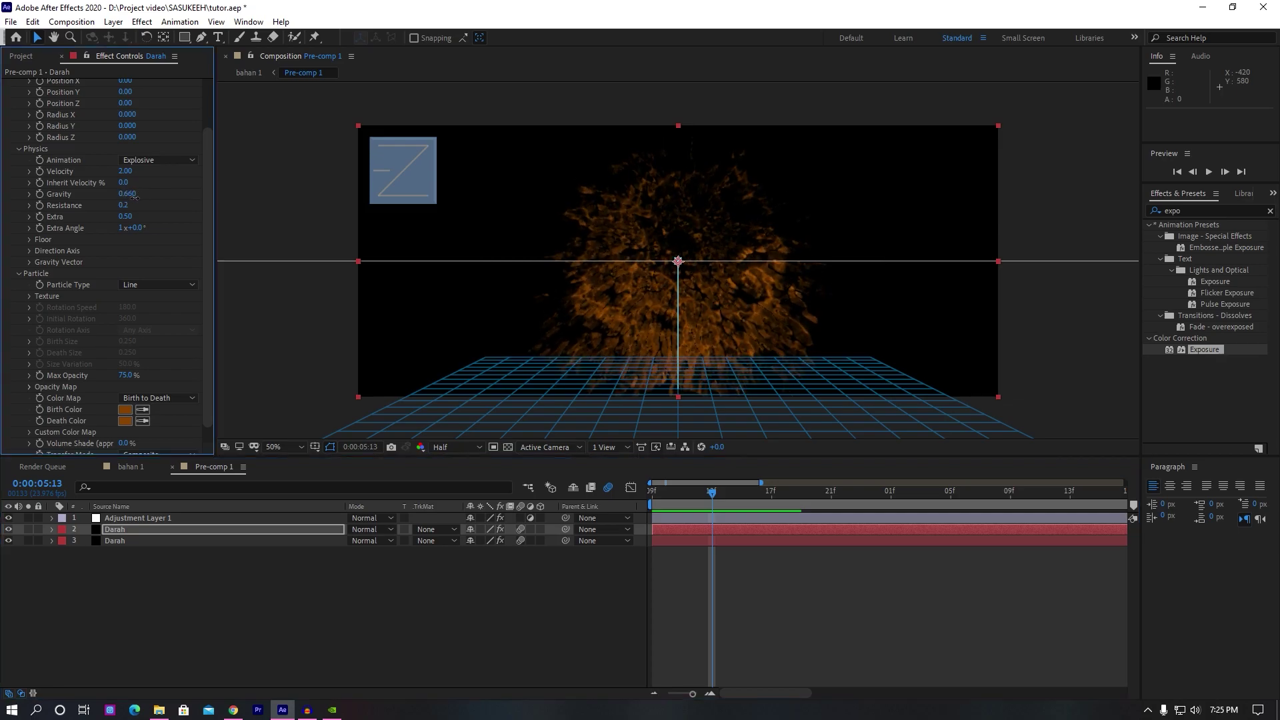
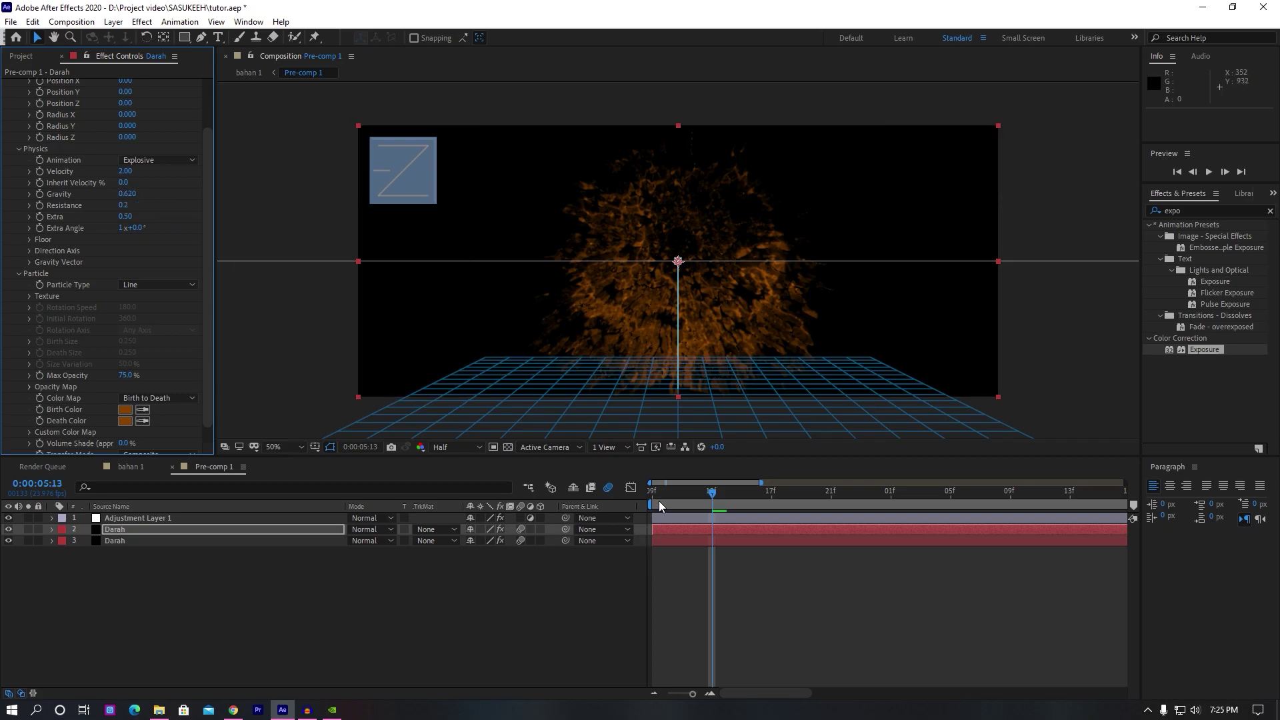
- Scrub through the burst and move the Particle World producer slightly lower
{"action": "left_click", "coordinate": [651, 496]}
{"action": "left_click_drag", "start_coordinate": [652, 497], "coordinate": [696, 497]}
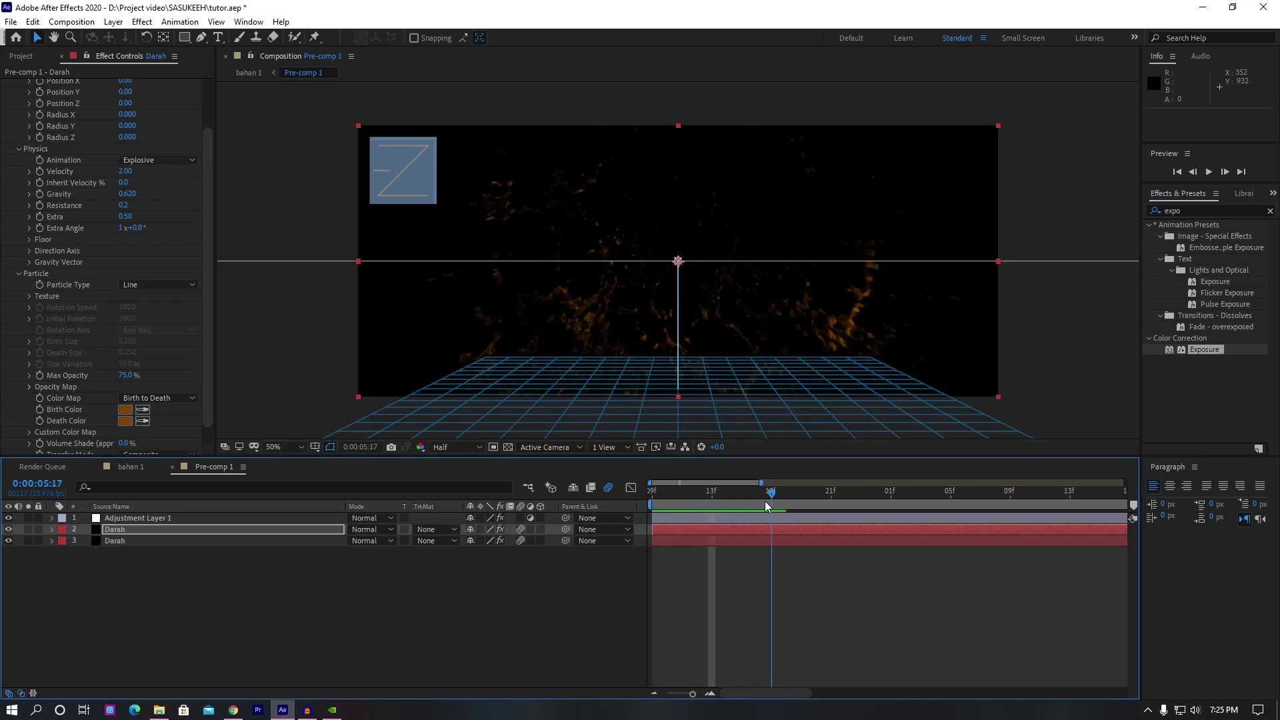
{"action": "left_click_drag", "start_coordinate": [696, 497], "coordinate": [712, 497]}
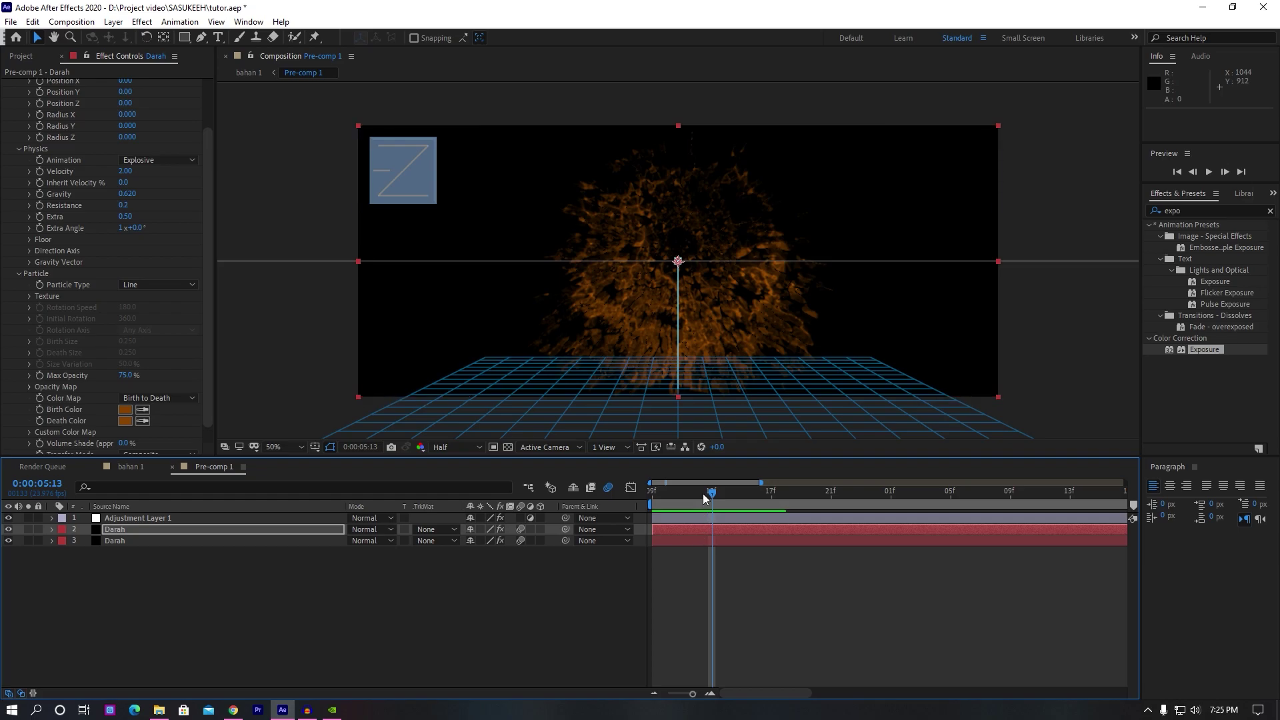
{"action": "left_click_drag", "start_coordinate": [708, 502], "coordinate": [727, 498]}
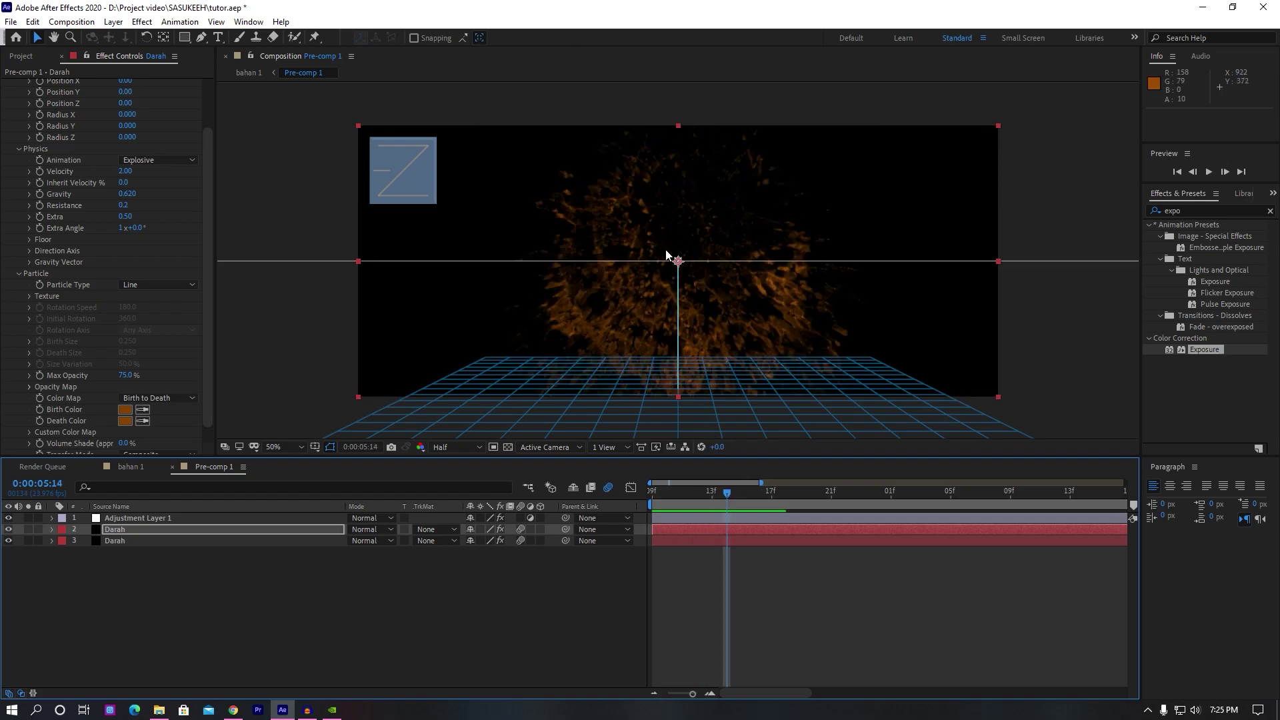
{"action": "left_click_drag", "start_coordinate": [678, 262], "coordinate": [678, 302]}
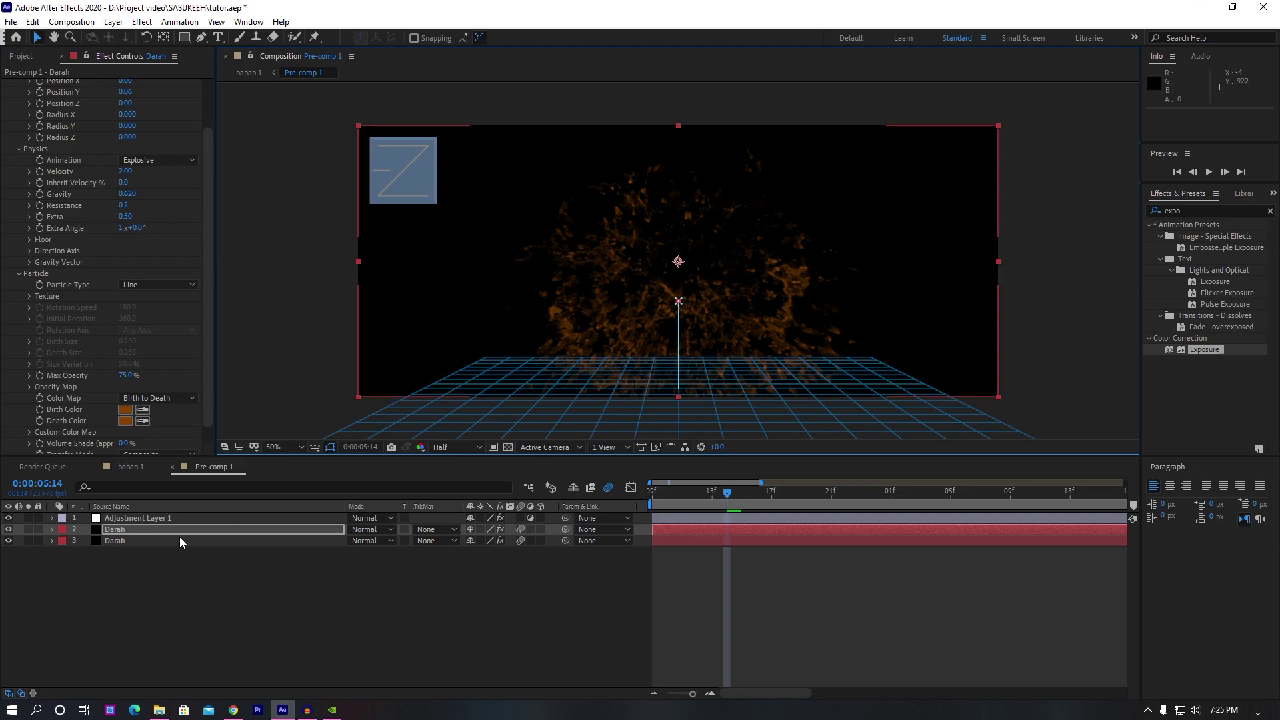
- Move the layer 3 Darah particle layer lower in frame, then return to bahan 1
{"action": "left_click", "coordinate": [148, 541]}
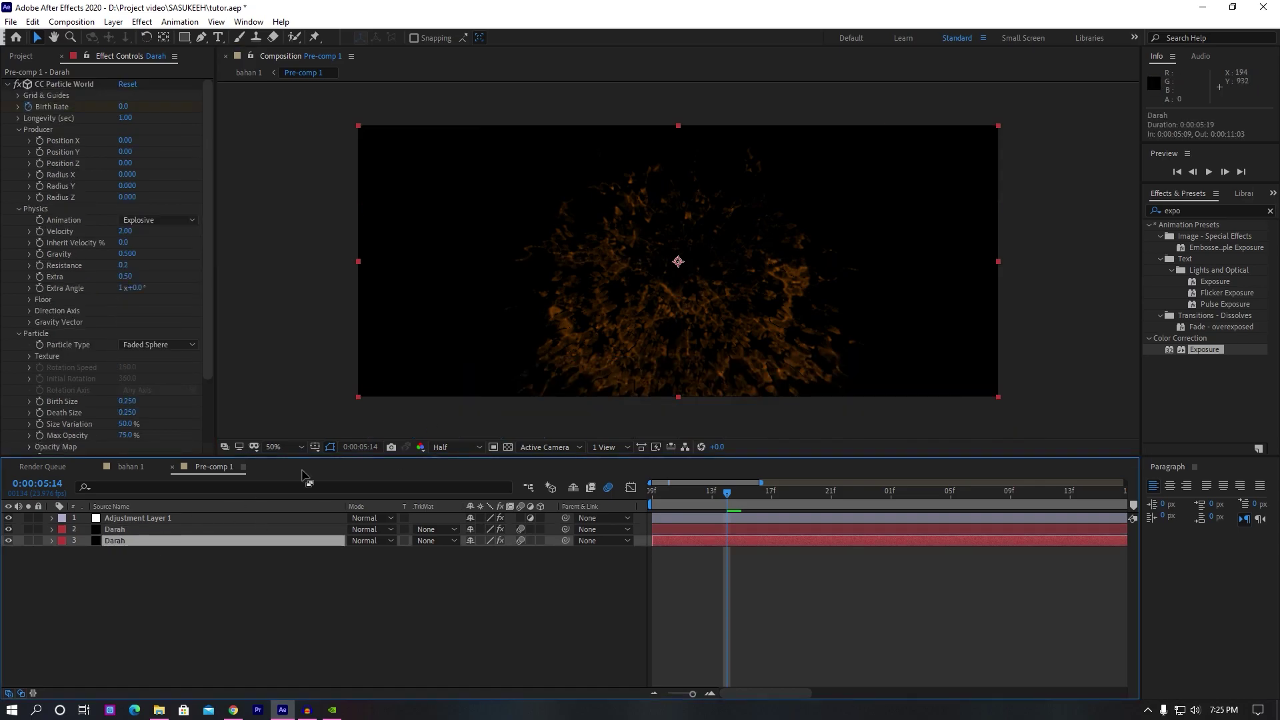
{"action": "left_click_drag", "start_coordinate": [678, 263], "coordinate": [674, 289]}
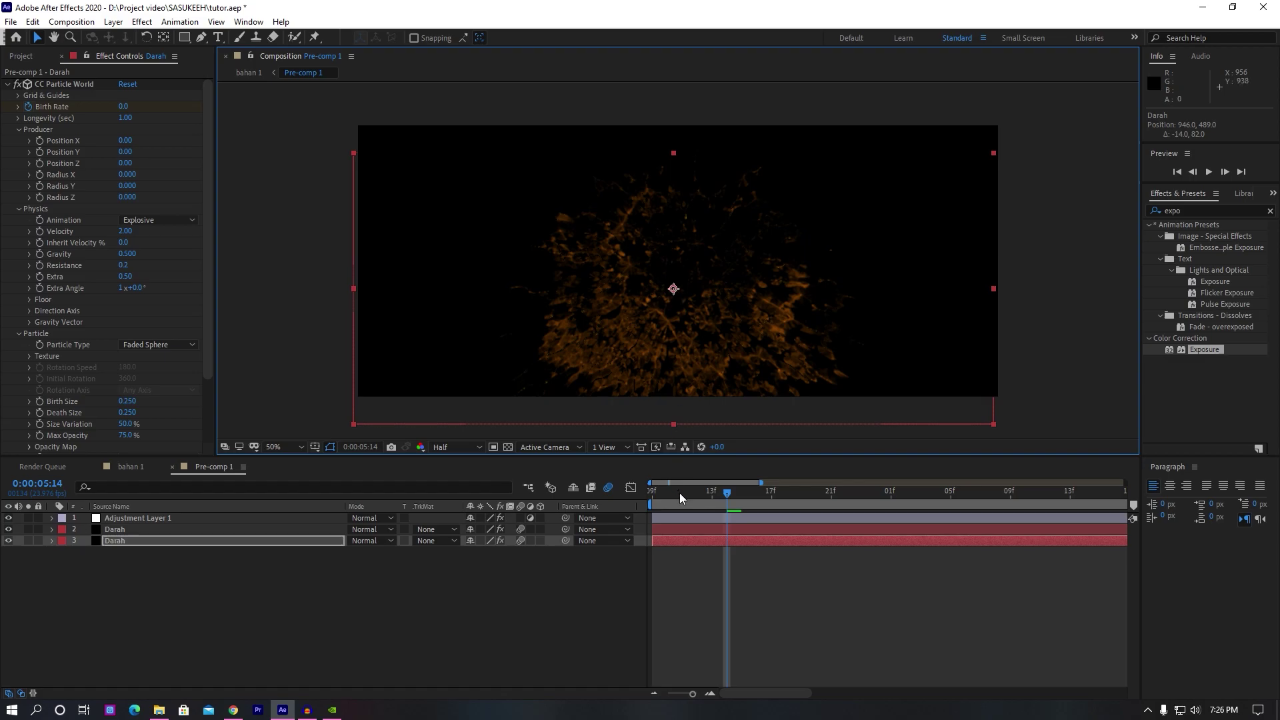
{"action": "mouse_move", "coordinate": [680, 493]}
{"action": "left_mouse_down"}
{"action": "mouse_move", "coordinate": [791, 503]}
{"action": "mouse_move", "coordinate": [713, 503]}
{"action": "left_mouse_up"}
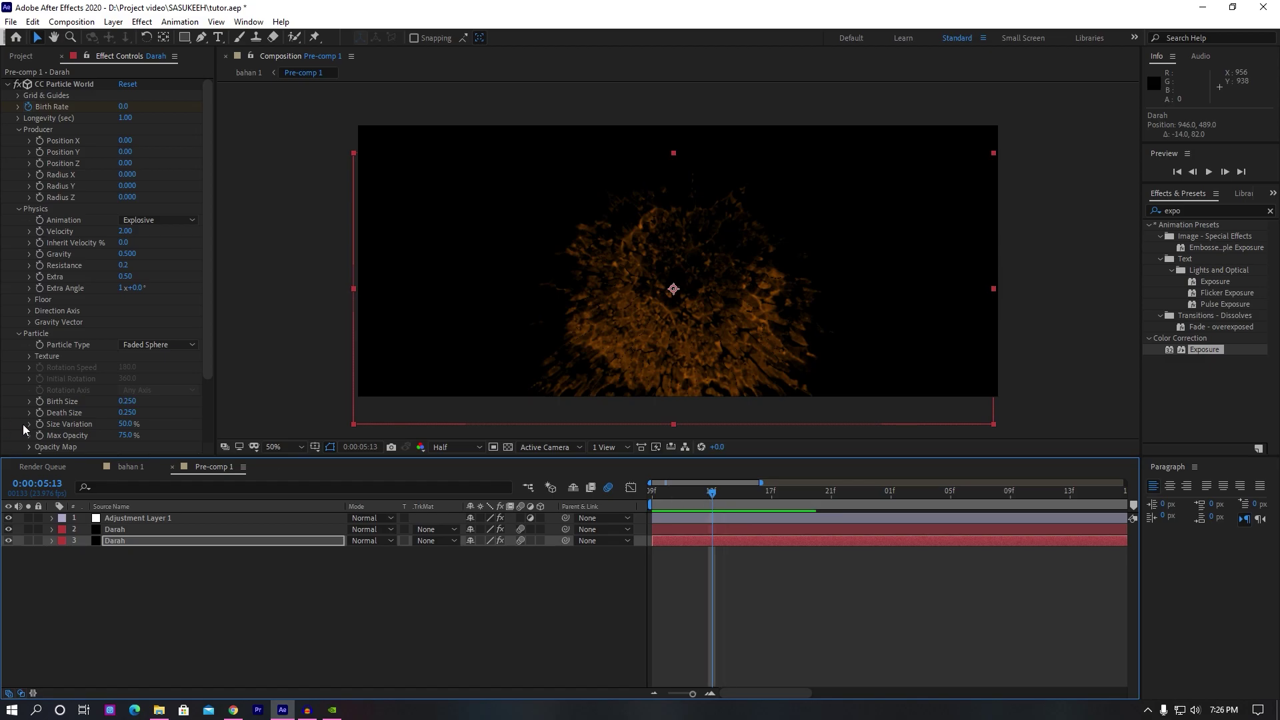
{"action": "left_click", "coordinate": [133, 468]}
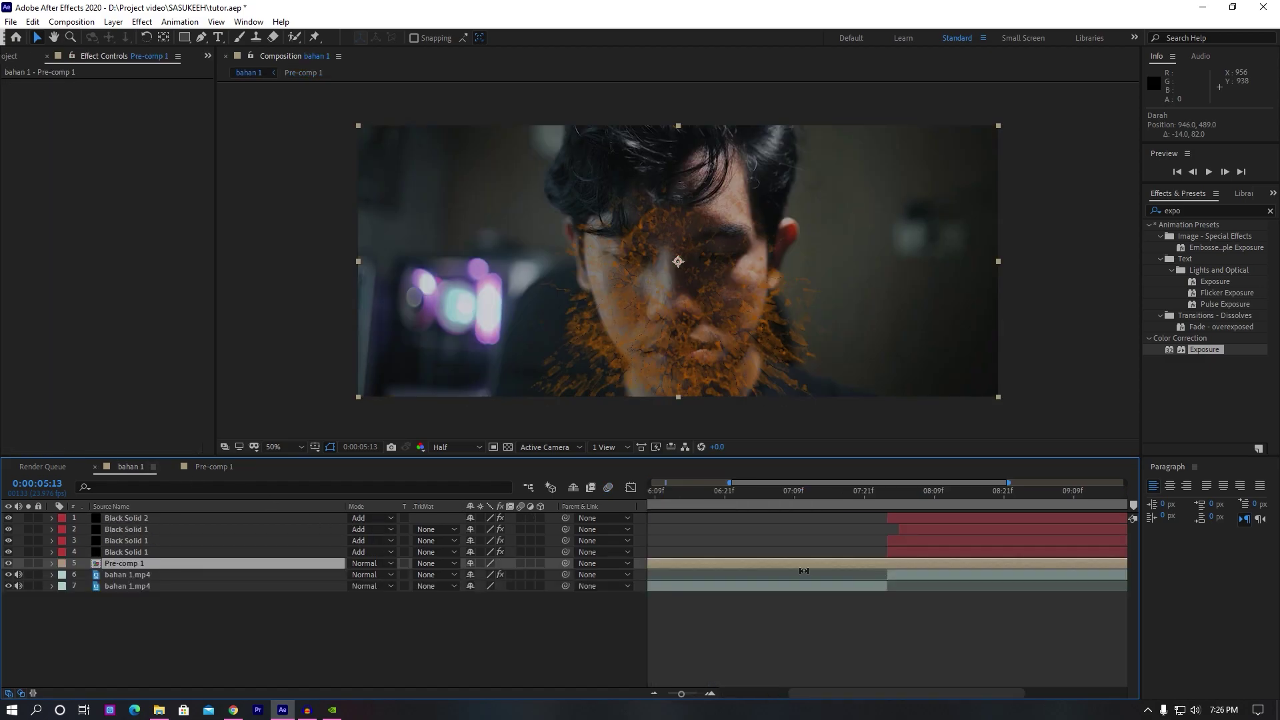
- Shift the Pre-comp 1 layer later so it starts at about 0:00:08:01
{"action": "left_click_drag", "start_coordinate": [719, 568], "coordinate": [712, 575]}
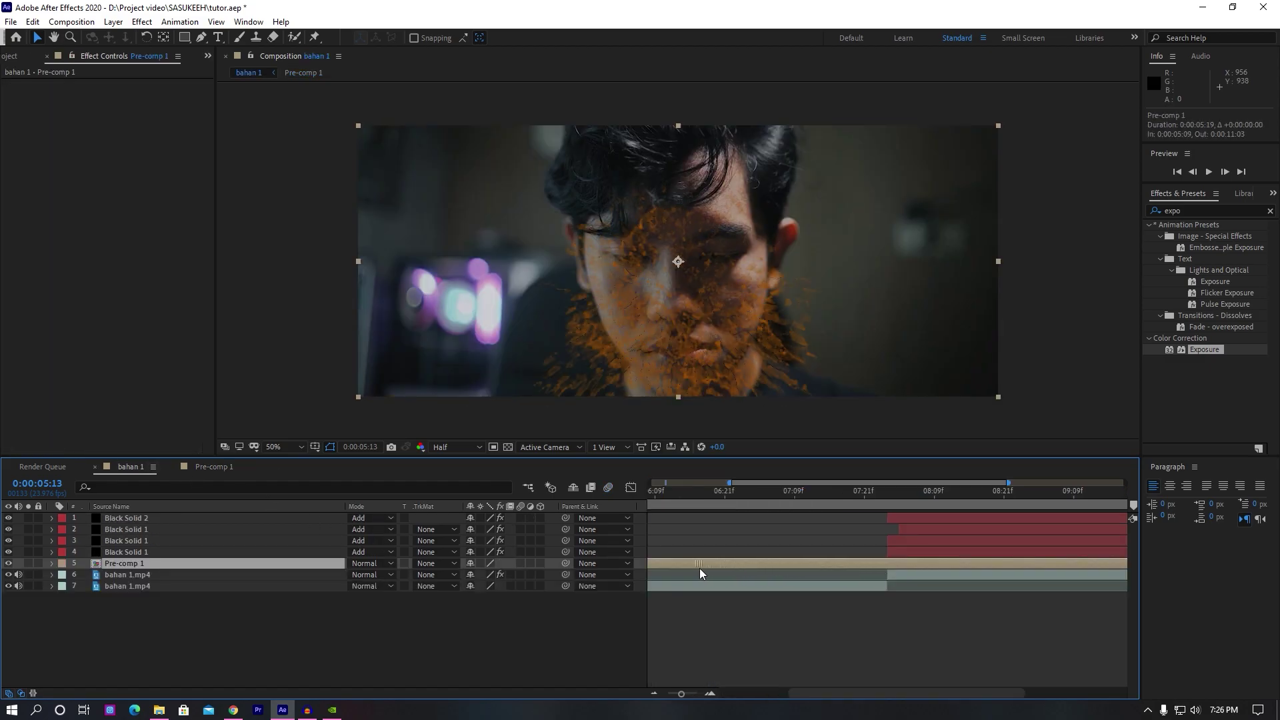
{"action": "left_click_drag", "start_coordinate": [680, 693], "coordinate": [668, 693]}
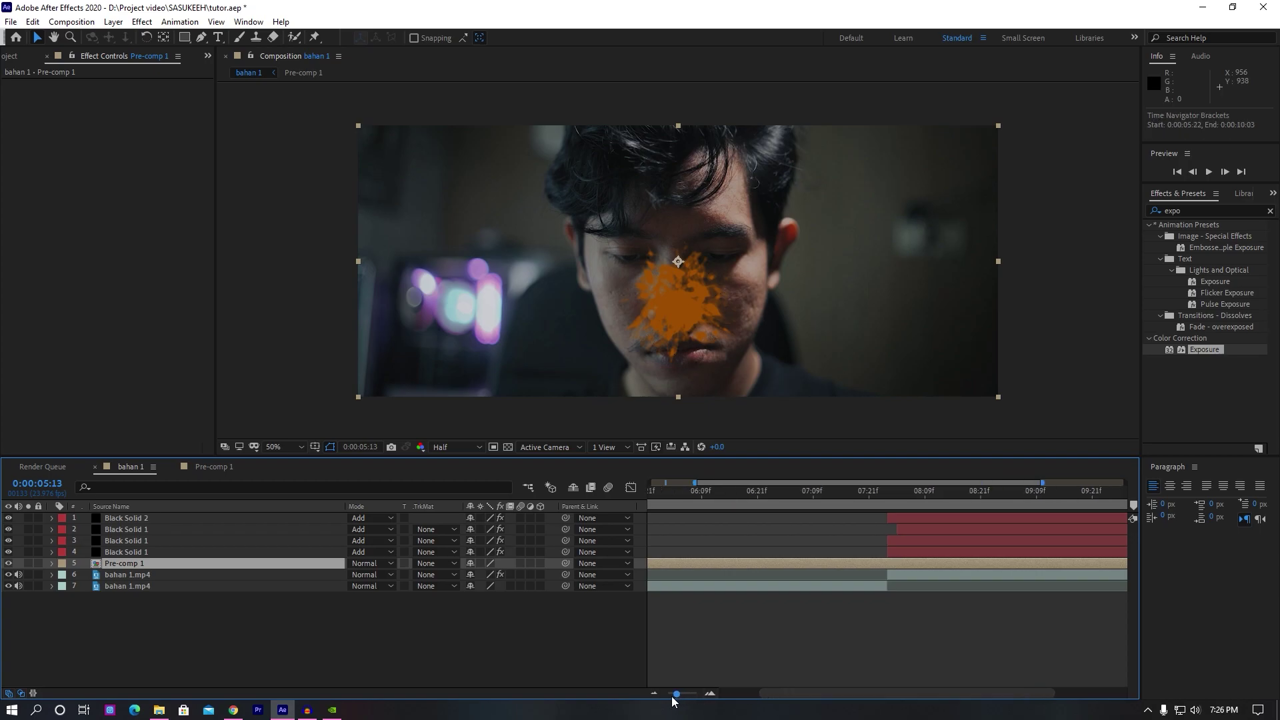
{"action": "left_click_drag", "start_coordinate": [718, 561], "coordinate": [919, 561]}
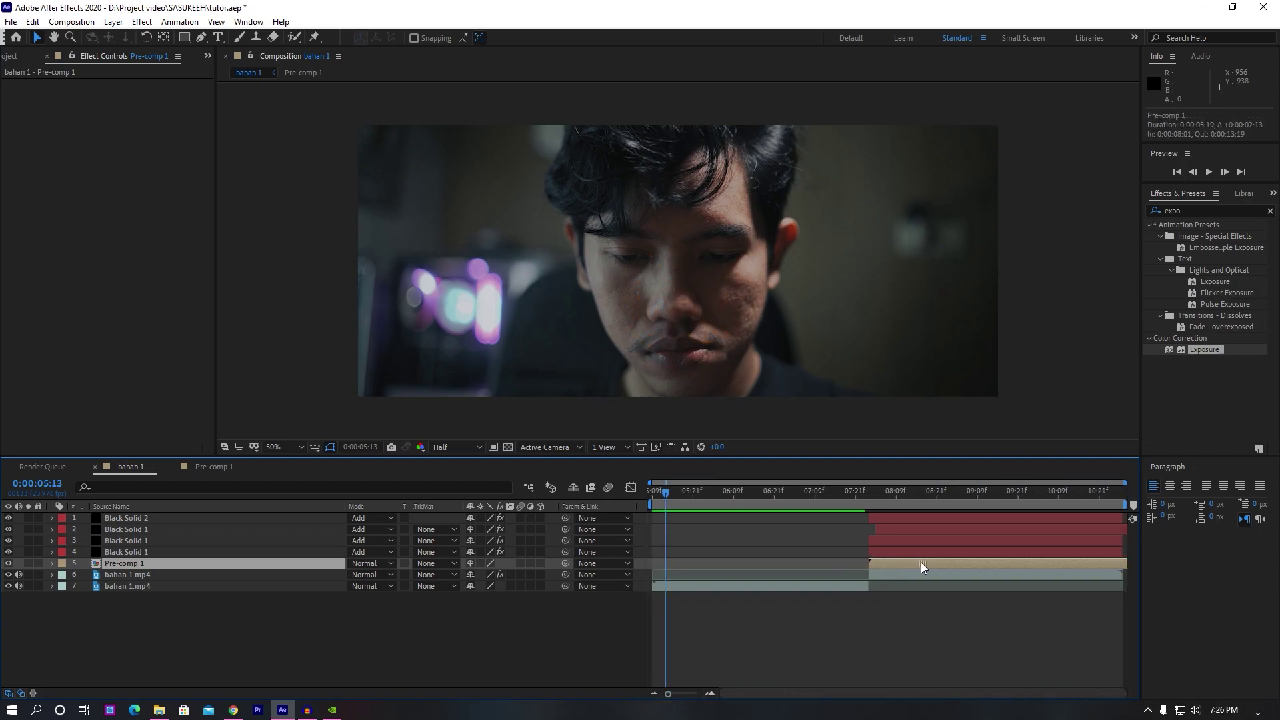
- Check frames around 8:07, settle on 8:03, and hide Black Solid layers 1–4
{"action": "left_click_drag", "start_coordinate": [858, 490], "coordinate": [890, 495]}
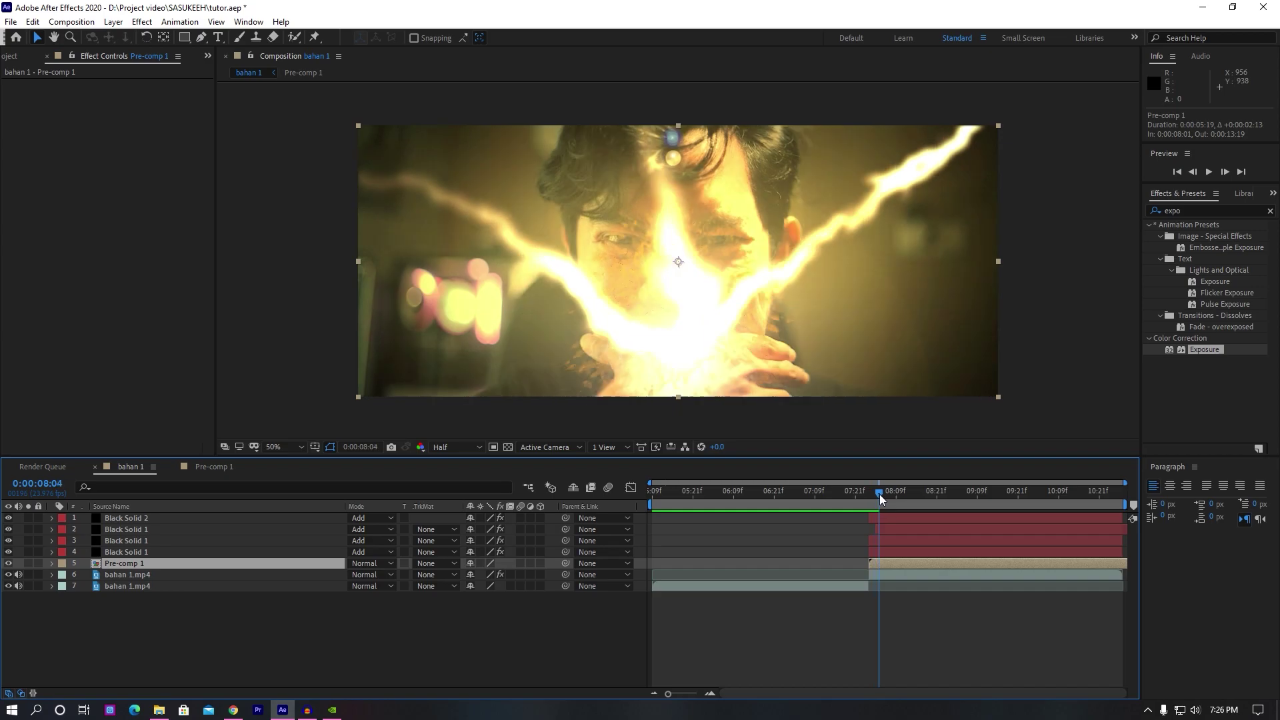
{"action": "left_click_drag", "start_coordinate": [890, 494], "coordinate": [889, 497]}
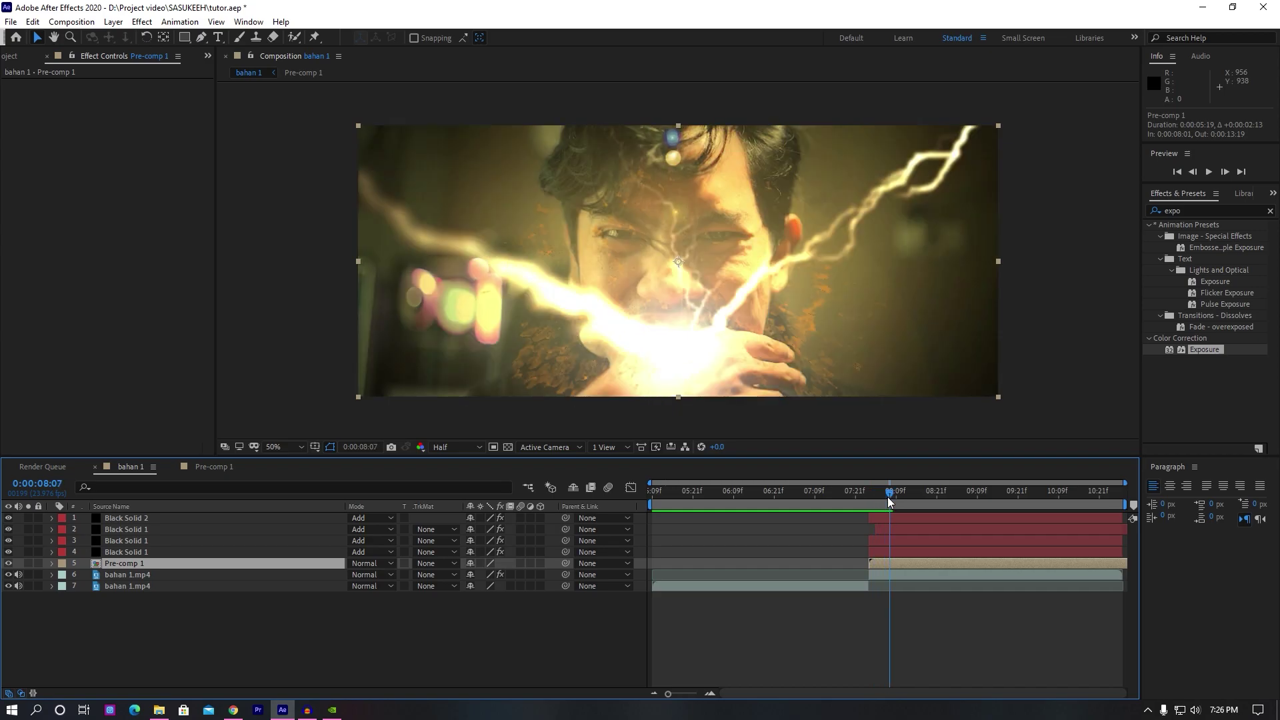
{"action": "left_click", "coordinate": [875, 495]}
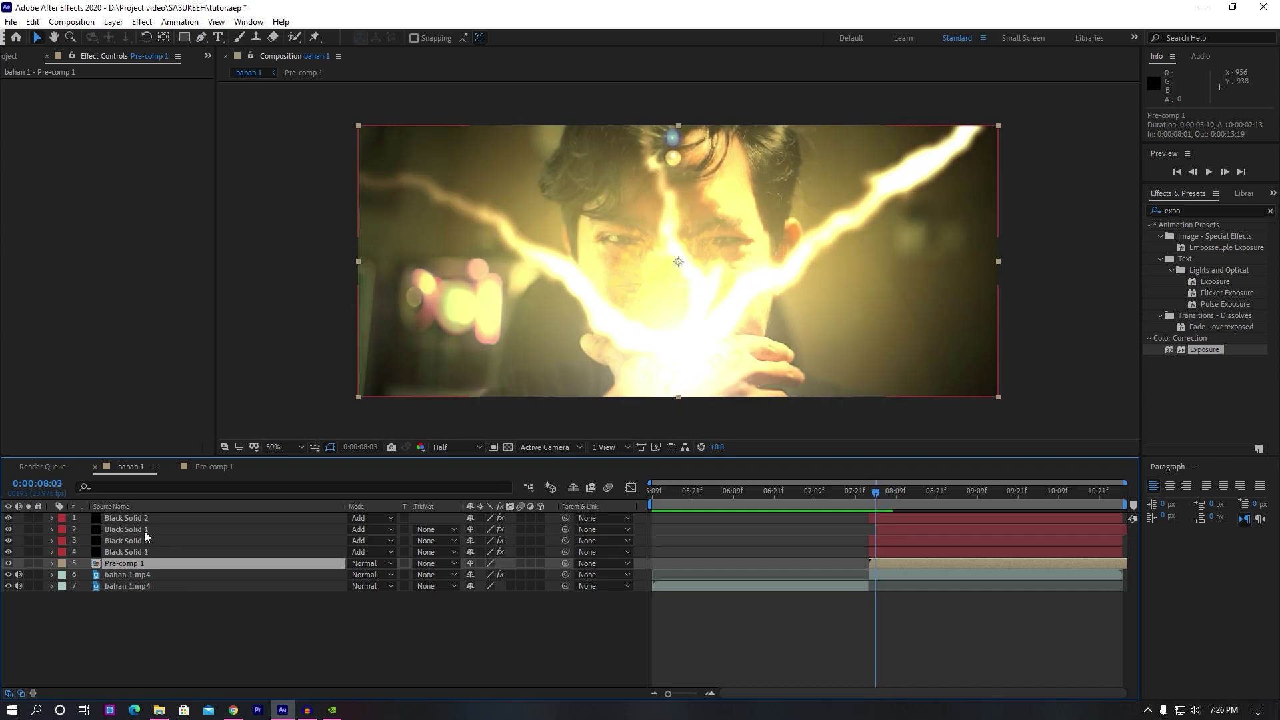
{"action": "left_click_drag", "start_coordinate": [8, 518], "coordinate": [8, 552]}
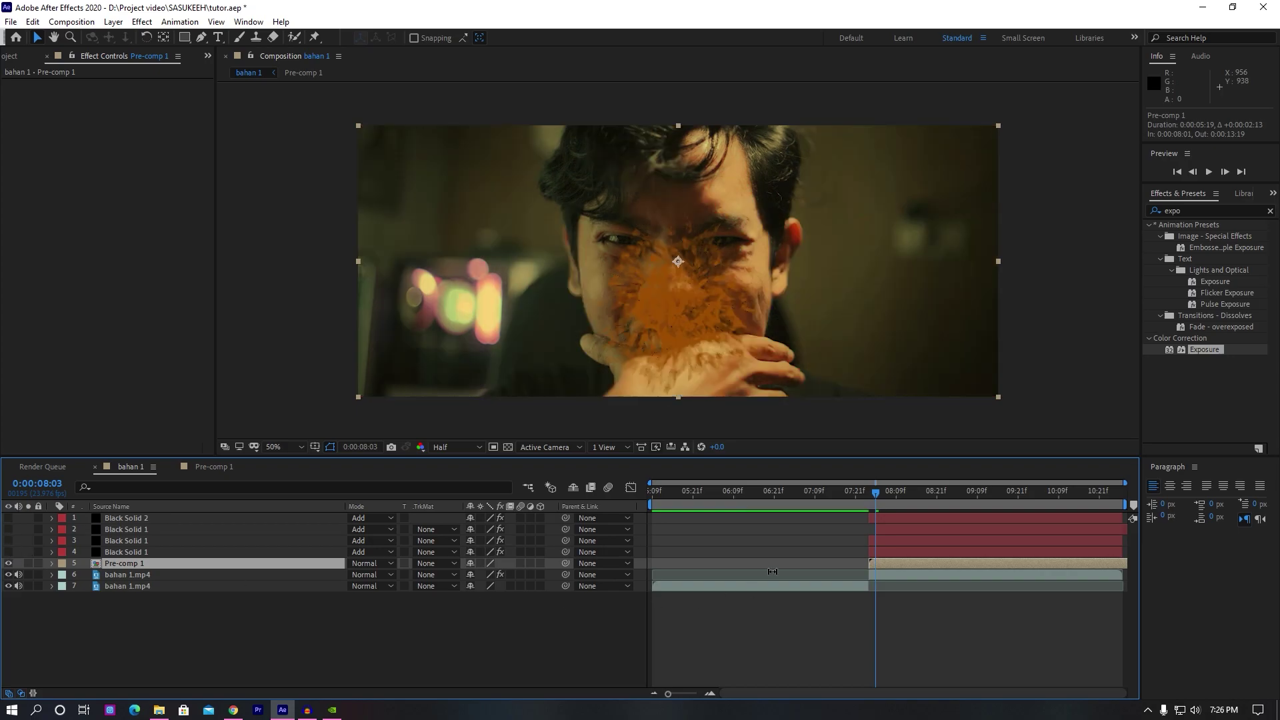
- Move Pre-comp 1 down to about 972,551 over mouth and hand, previewing 8:00–8:10
{"action": "left_click", "coordinate": [872, 492]}
{"action": "left_click_drag", "start_coordinate": [678, 262], "coordinate": [682, 310]}
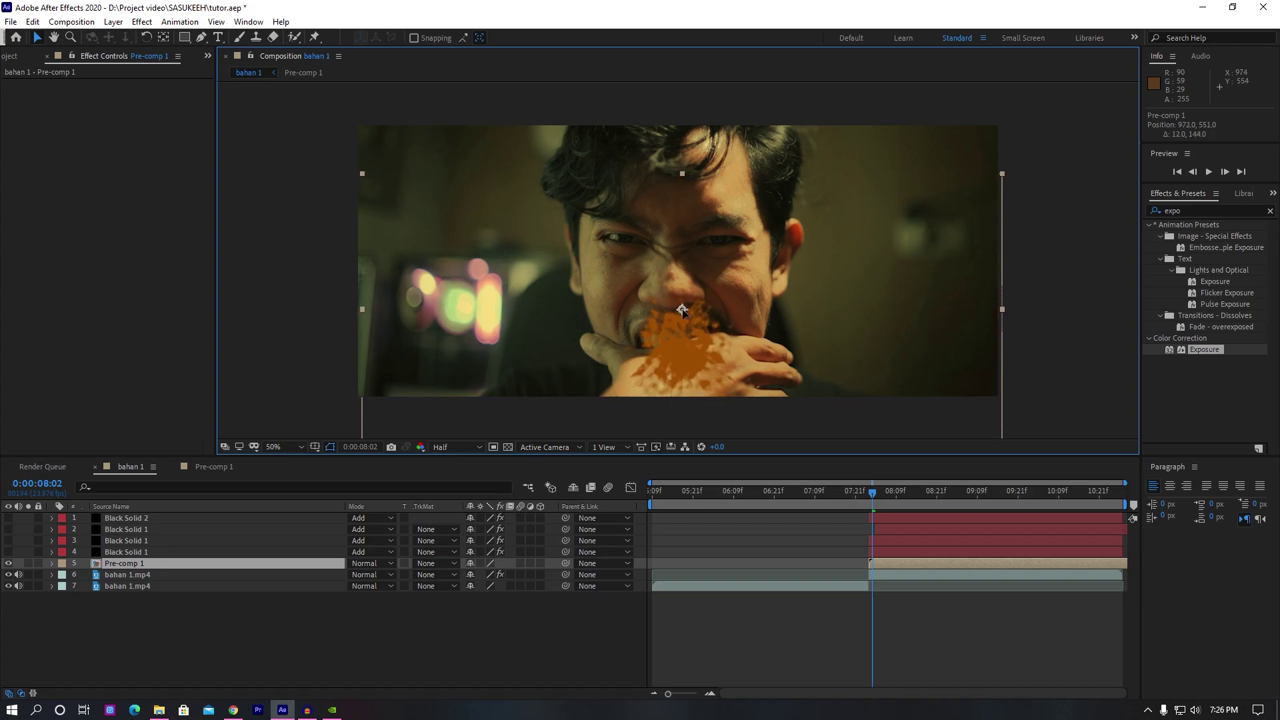
{"action": "left_click", "coordinate": [866, 492]}
{"action": "mouse_move", "coordinate": [867, 493]}
{"action": "left_mouse_down"}
{"action": "mouse_move", "coordinate": [902, 494]}
{"action": "mouse_move", "coordinate": [887, 493]}
{"action": "left_mouse_up"}
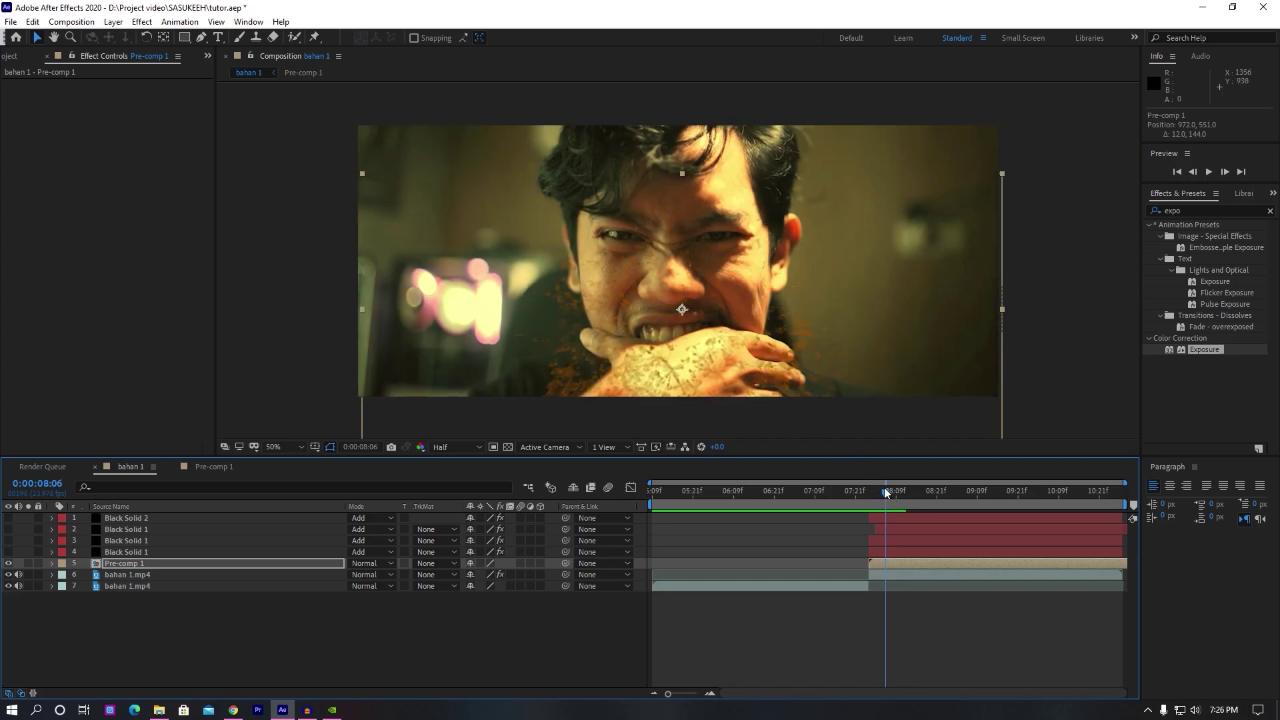
{"action": "left_click_drag", "start_coordinate": [885, 488], "coordinate": [878, 491]}
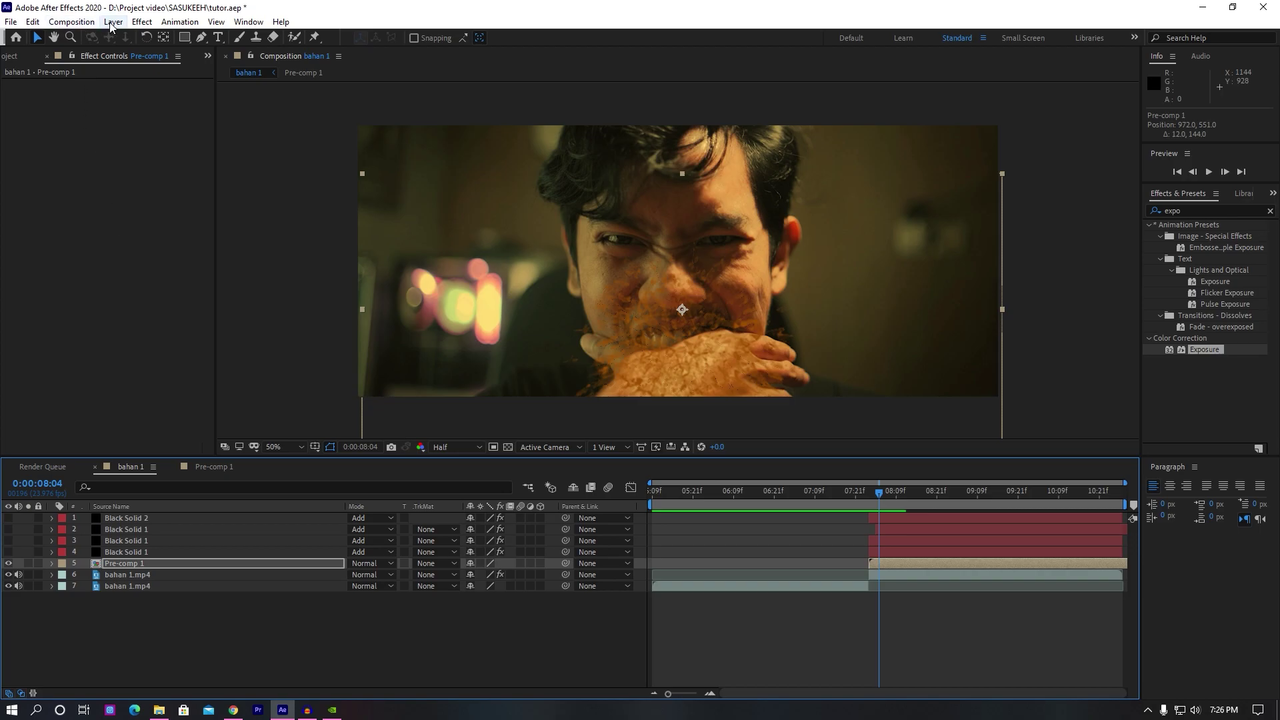
- Add a Satin layer style to Pre-comp 1 and expand its properties
{"action": "left_click", "coordinate": [124, 567]}
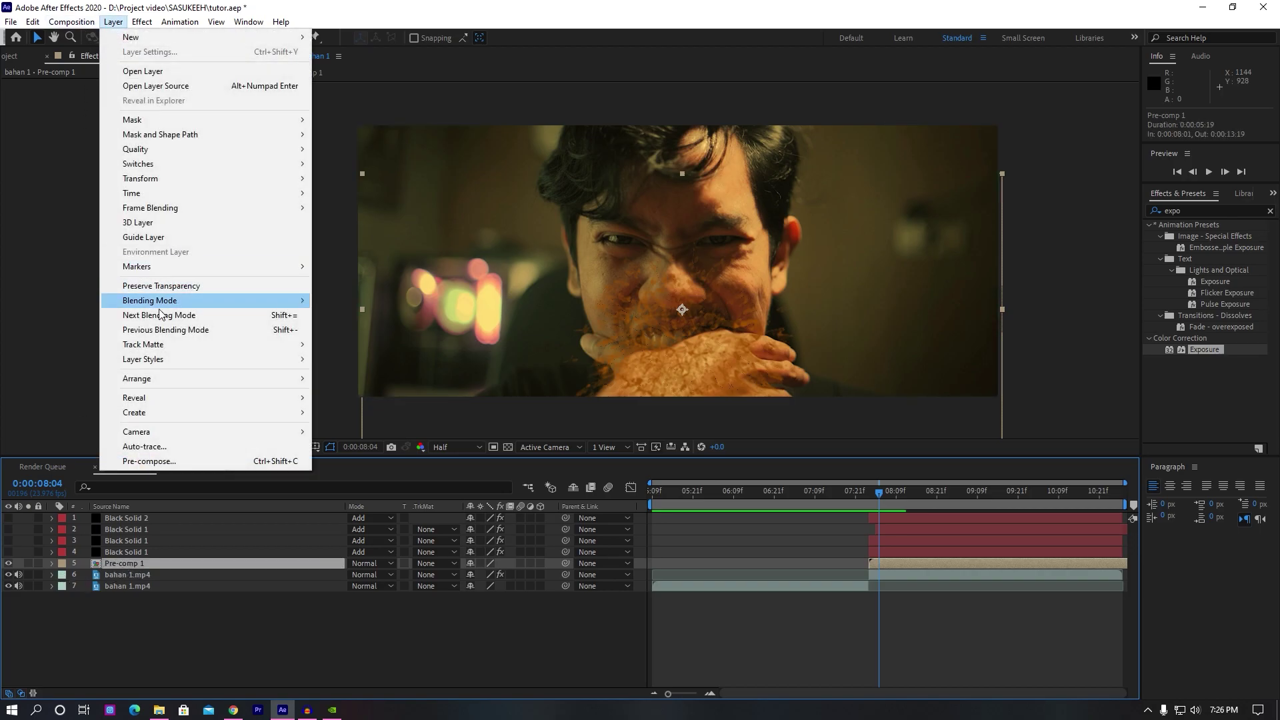
{"action": "mouse_move", "coordinate": [271, 366]}
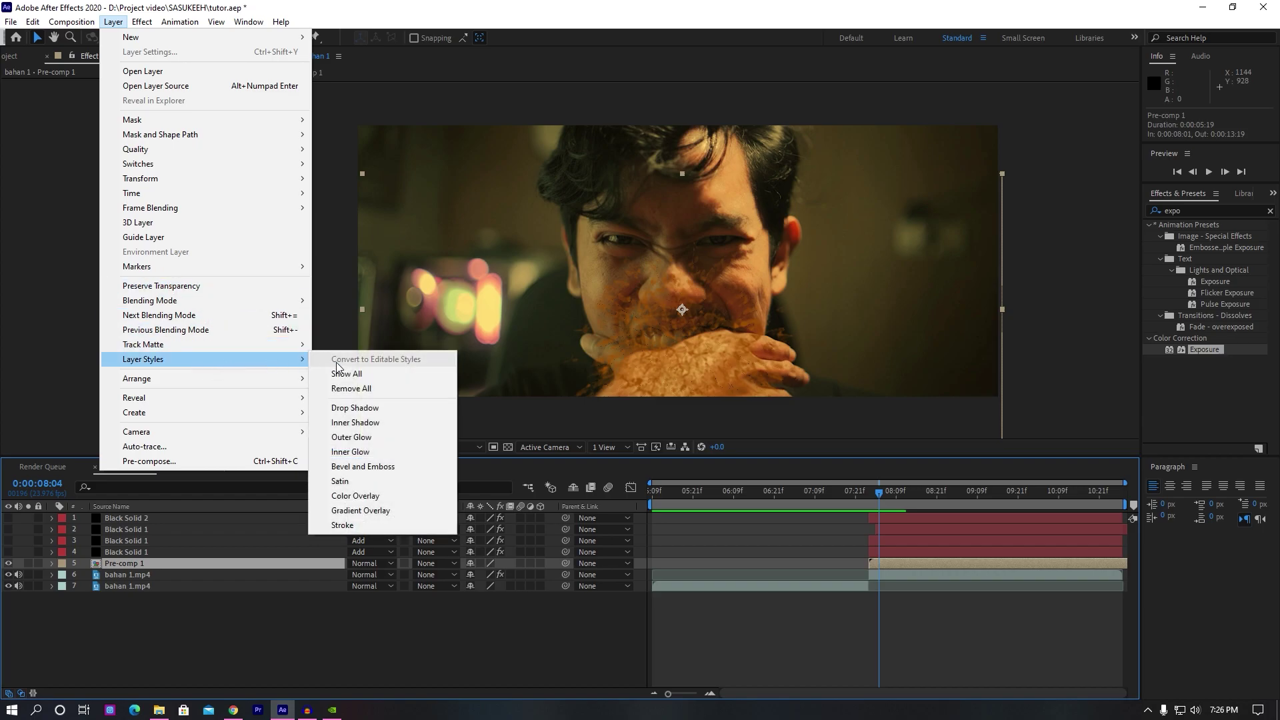
{"action": "left_click", "coordinate": [363, 481]}
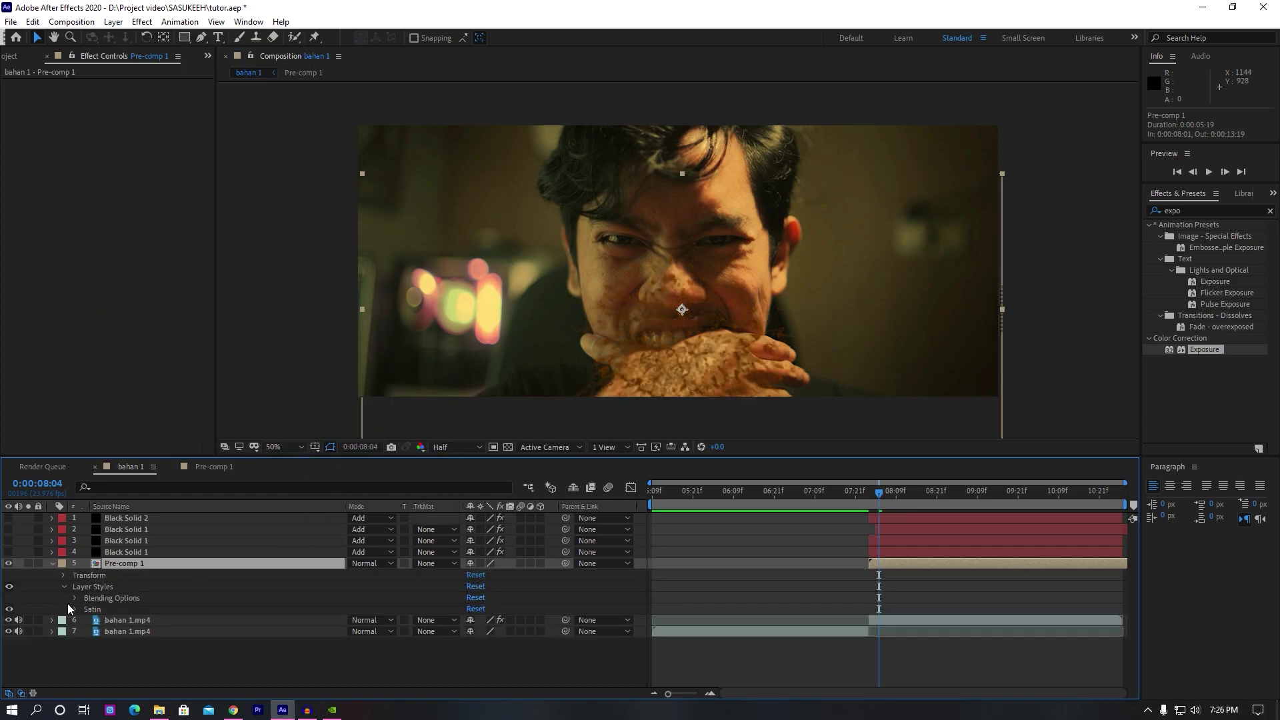
{"action": "left_click", "coordinate": [75, 609]}
{"action": "scroll", "coordinate": [213, 657], "scroll_direction": "down", "scroll_amount": 2}
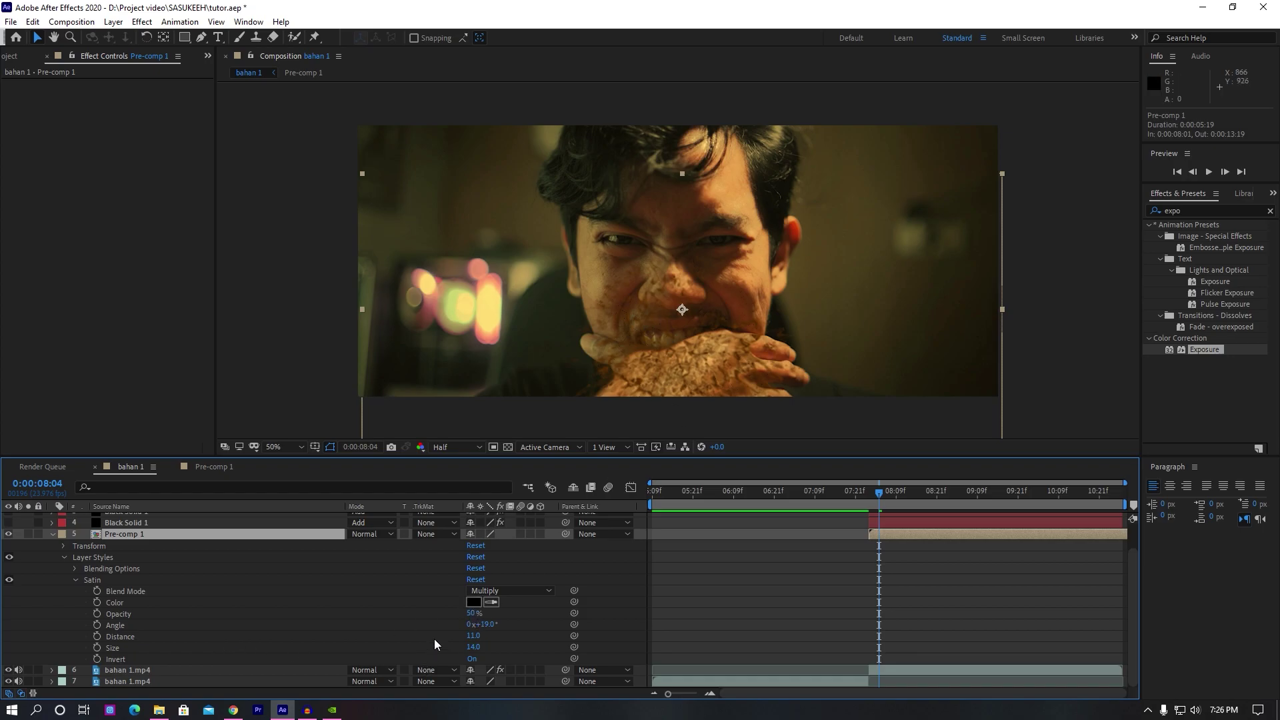
- Set the Satin colour to pale yellow FFDB79 with opacity at 100%
{"action": "left_click", "coordinate": [473, 602]}
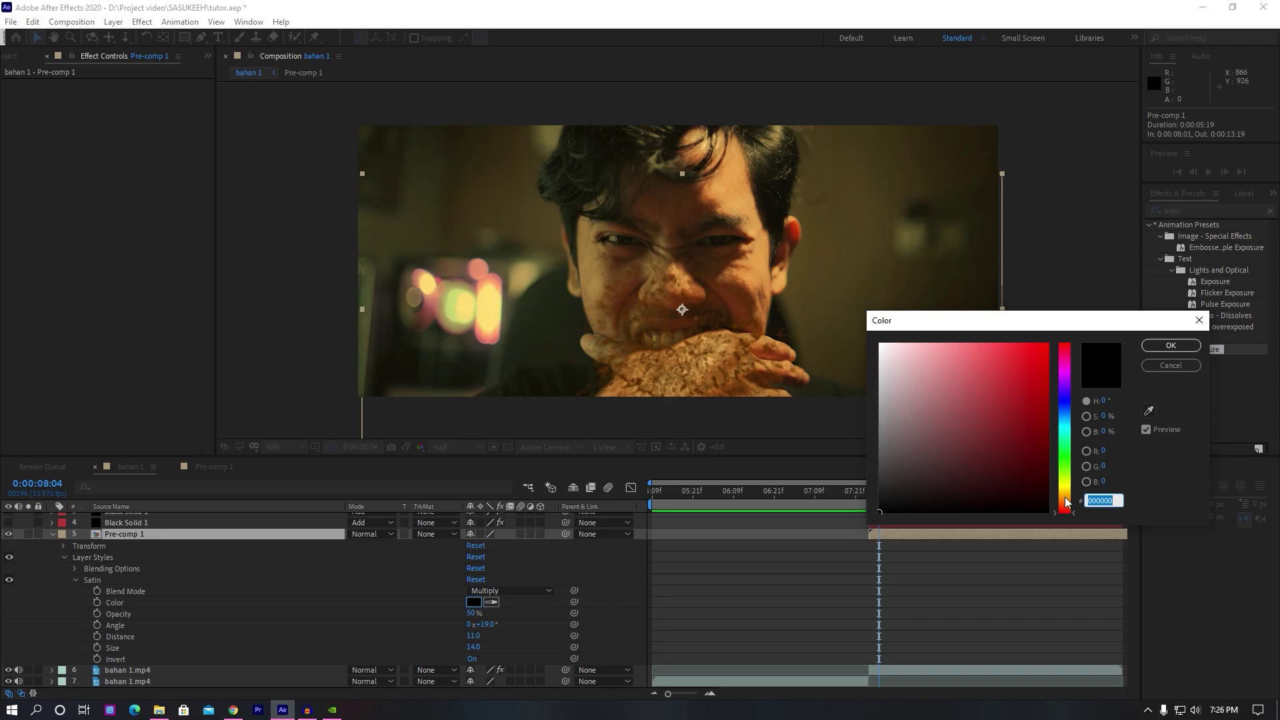
{"action": "left_click_drag", "start_coordinate": [1065, 497], "coordinate": [1066, 492]}
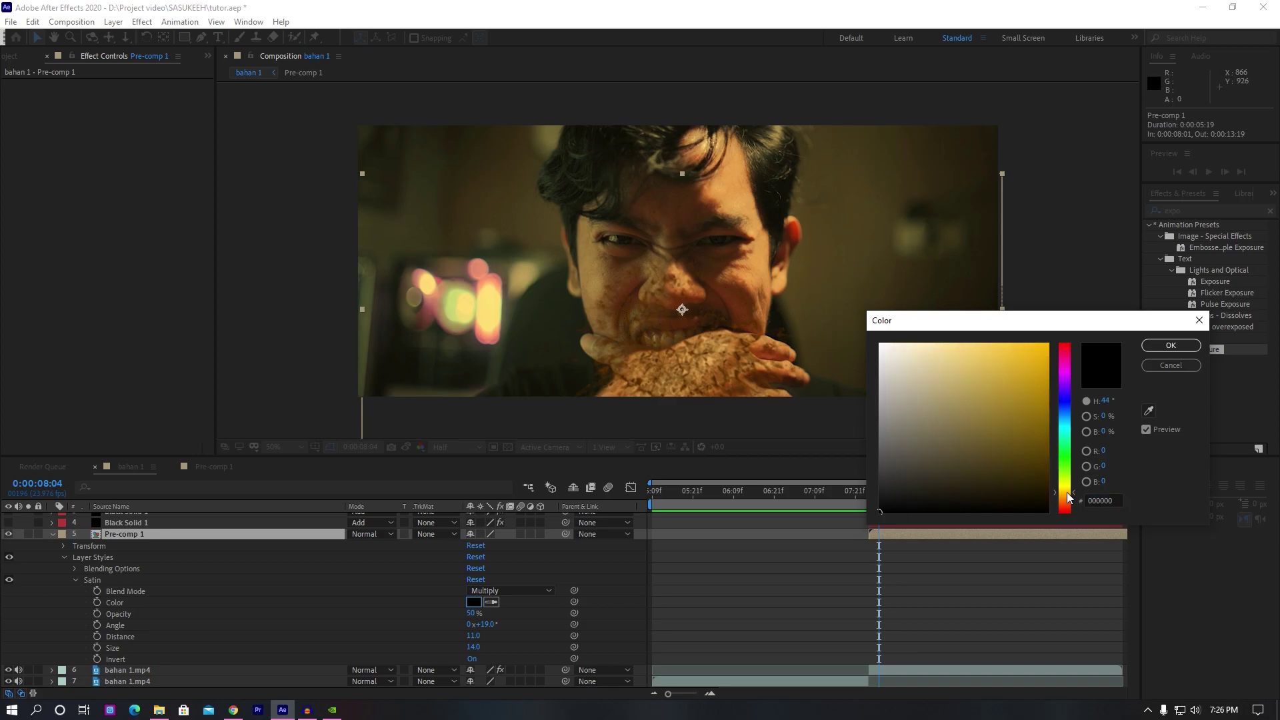
{"action": "left_click_drag", "start_coordinate": [927, 368], "coordinate": [970, 340]}
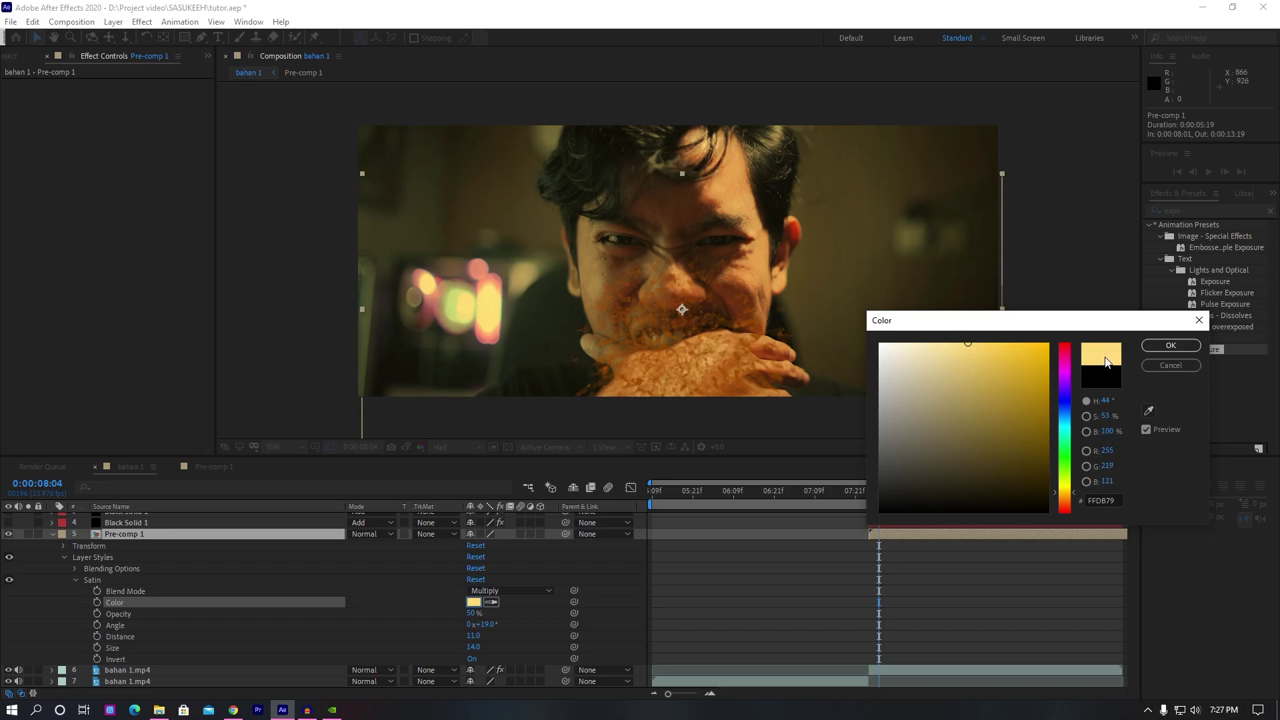
{"action": "left_click", "coordinate": [1171, 345]}
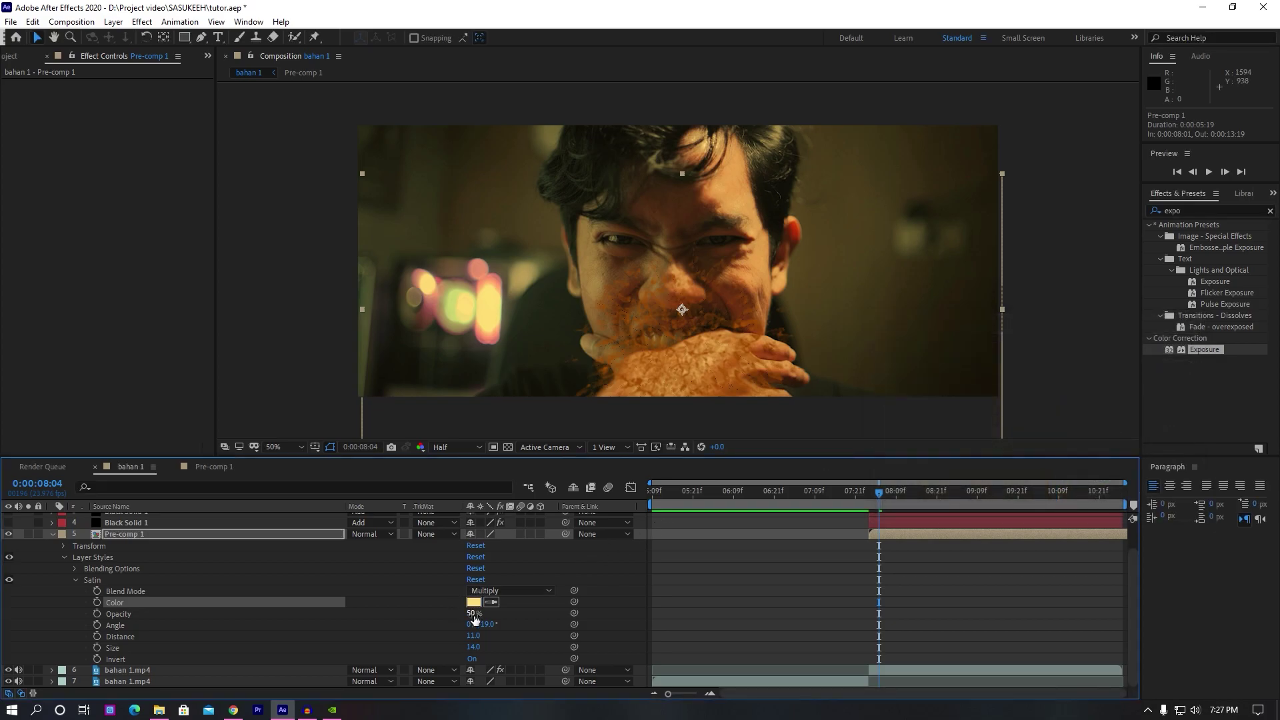
{"action": "left_click_drag", "start_coordinate": [470, 613], "coordinate": [507, 620]}
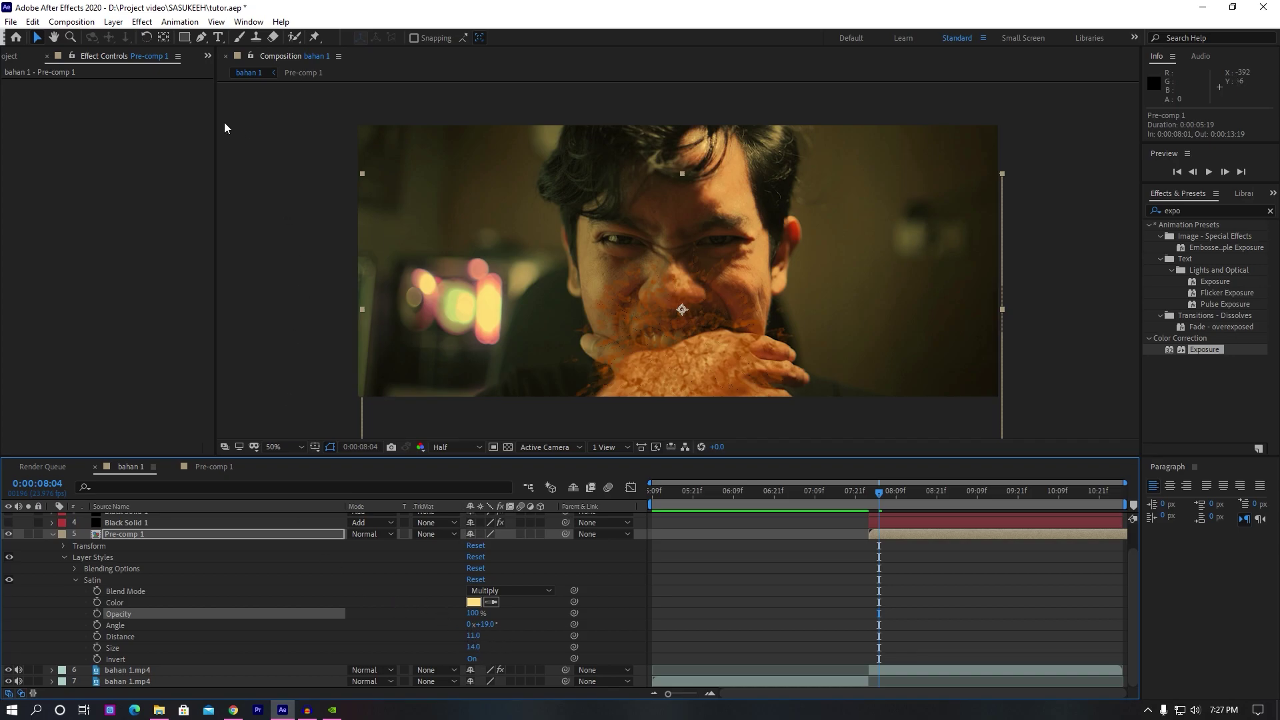
- Add a Bevel and Emboss layer style to Pre-comp 1 and expand its properties
{"action": "left_click", "coordinate": [114, 22]}
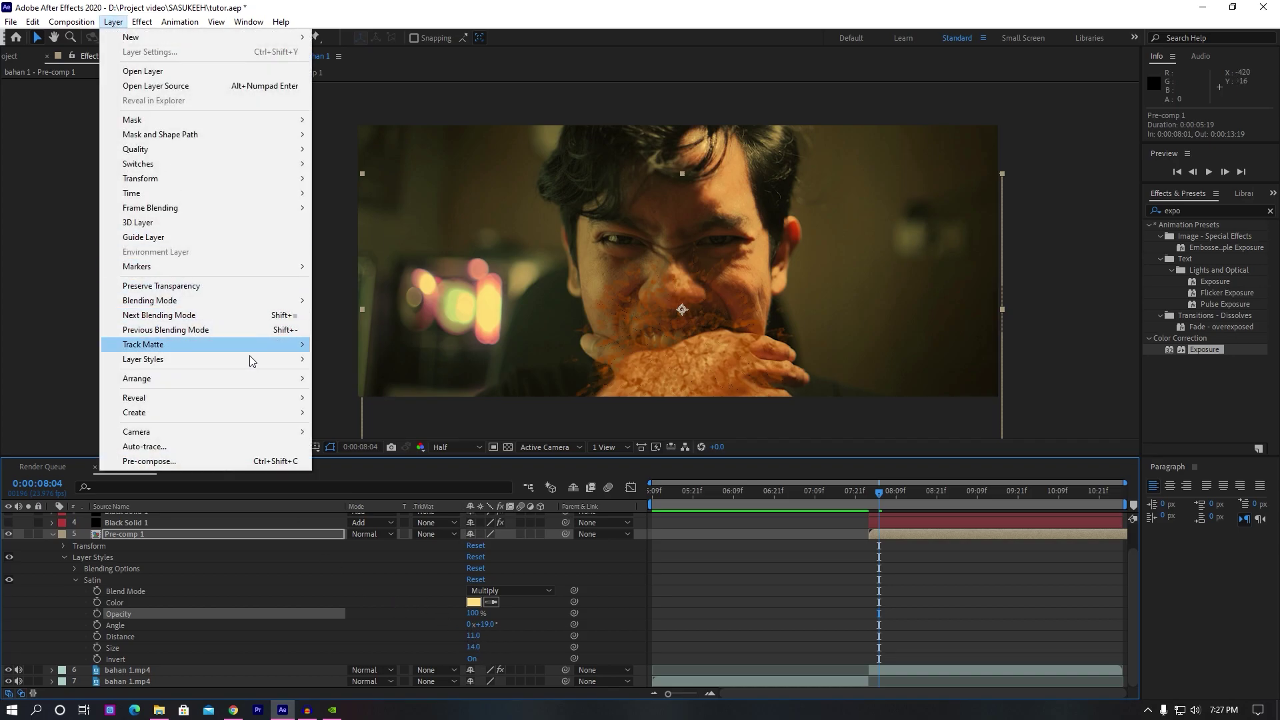
{"action": "mouse_move", "coordinate": [254, 364]}
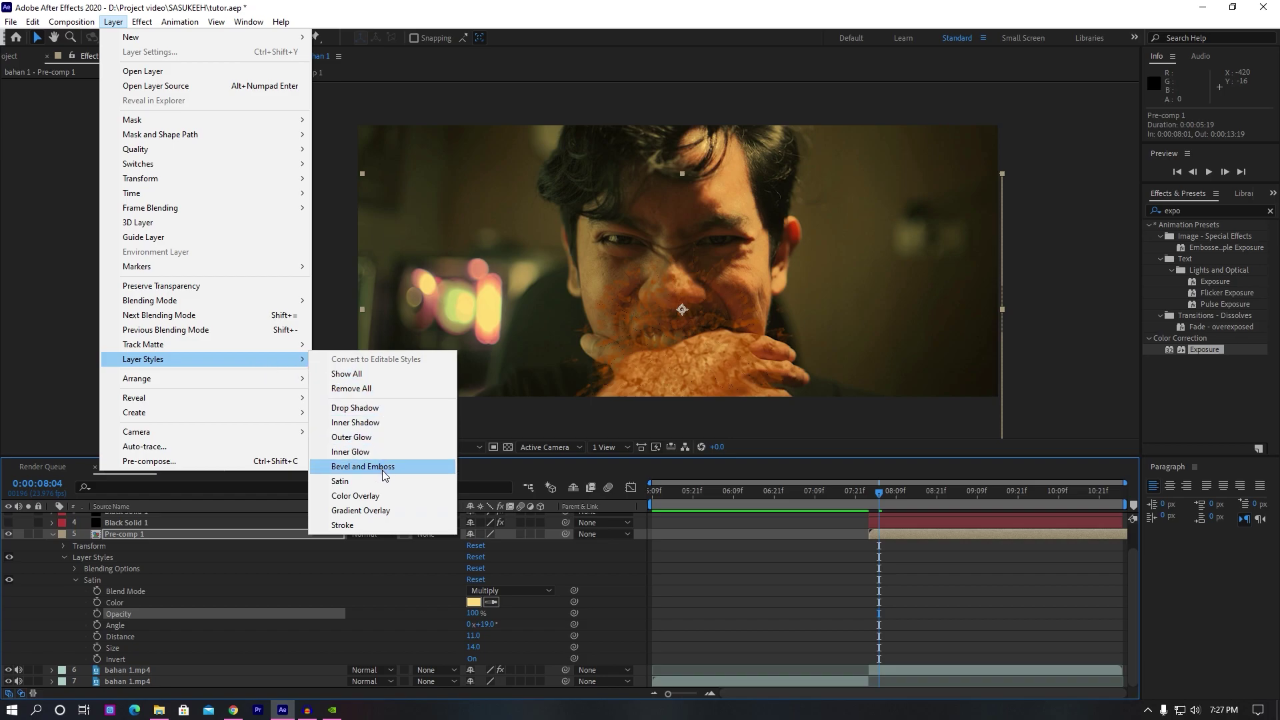
{"action": "left_click", "coordinate": [363, 466]}
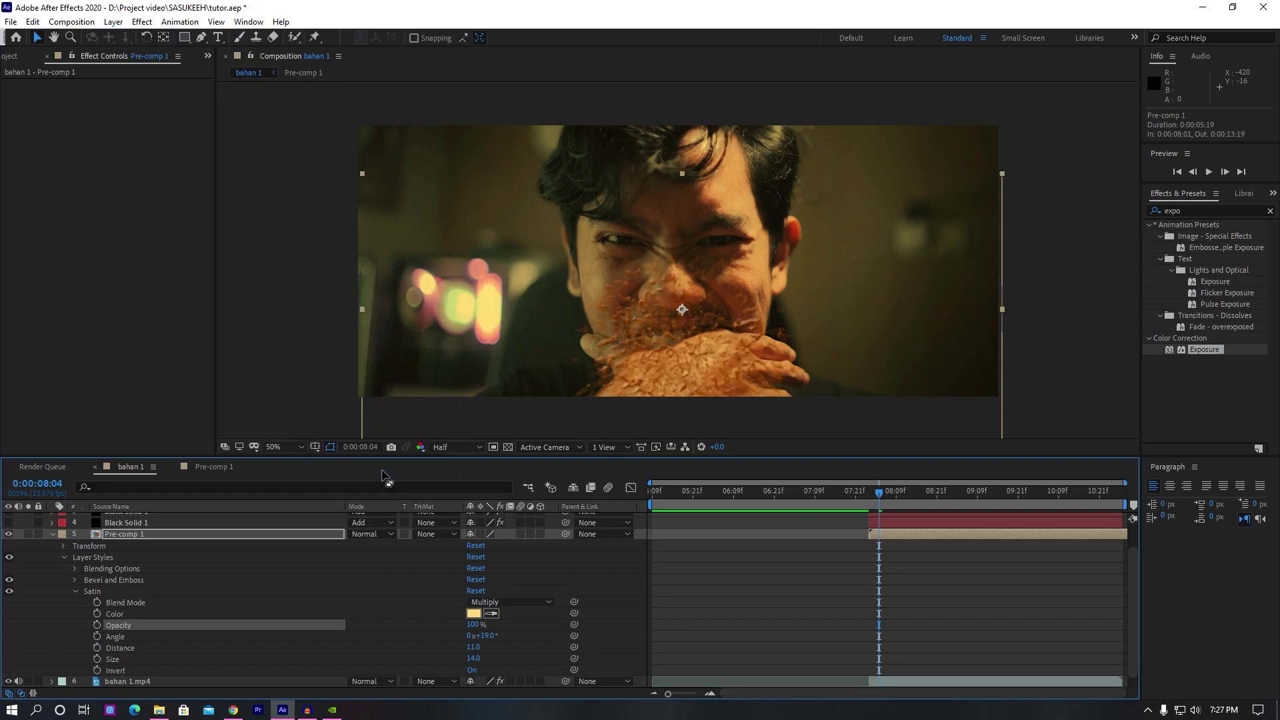
{"action": "left_click", "coordinate": [75, 580]}
{"action": "scroll", "coordinate": [282, 614], "scroll_direction": "down", "scroll_amount": 3}
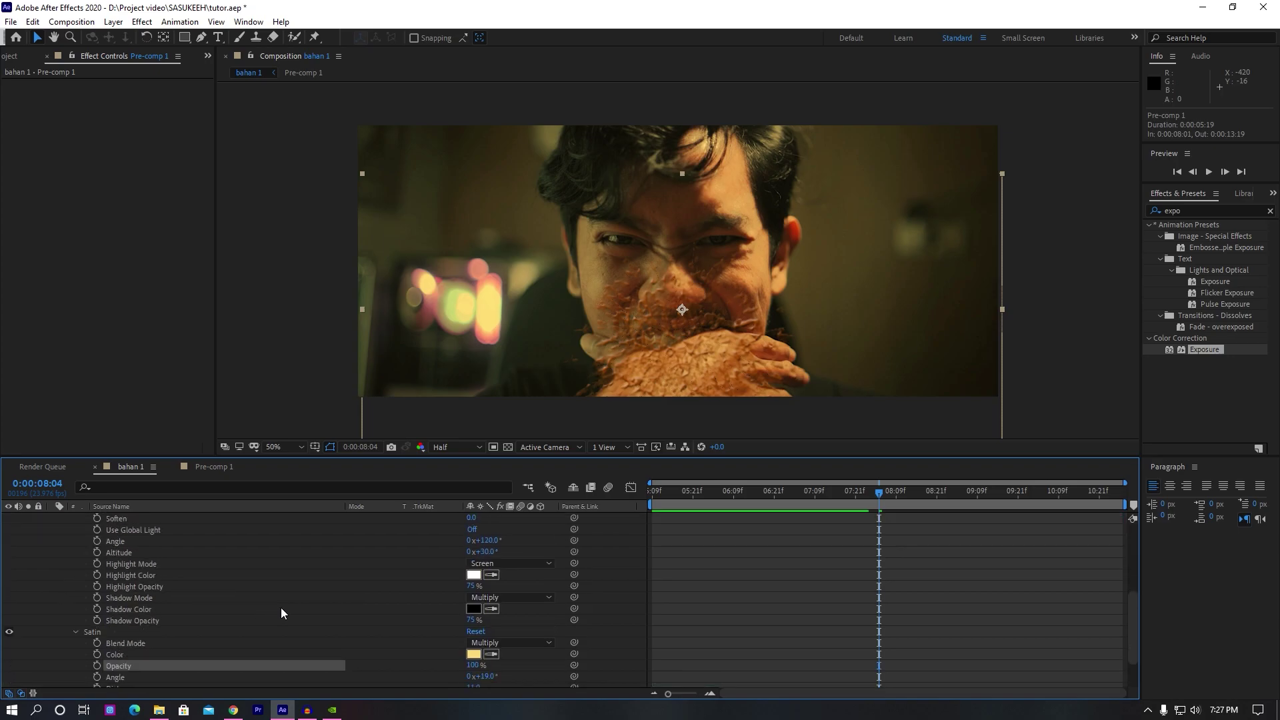
- Set the bevel highlight to pale orange FBDB9D and lower Shadow Opacity to about 23%
{"action": "left_click", "coordinate": [474, 575]}
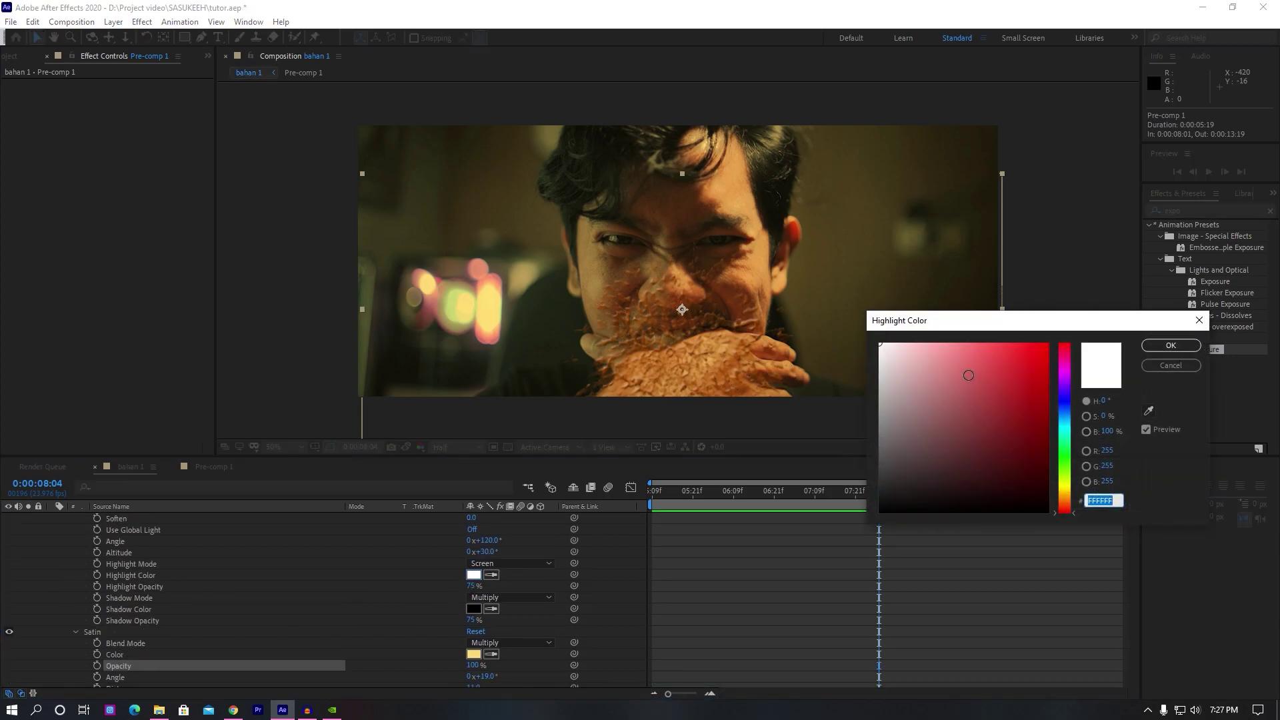
{"action": "left_click", "coordinate": [1061, 495]}
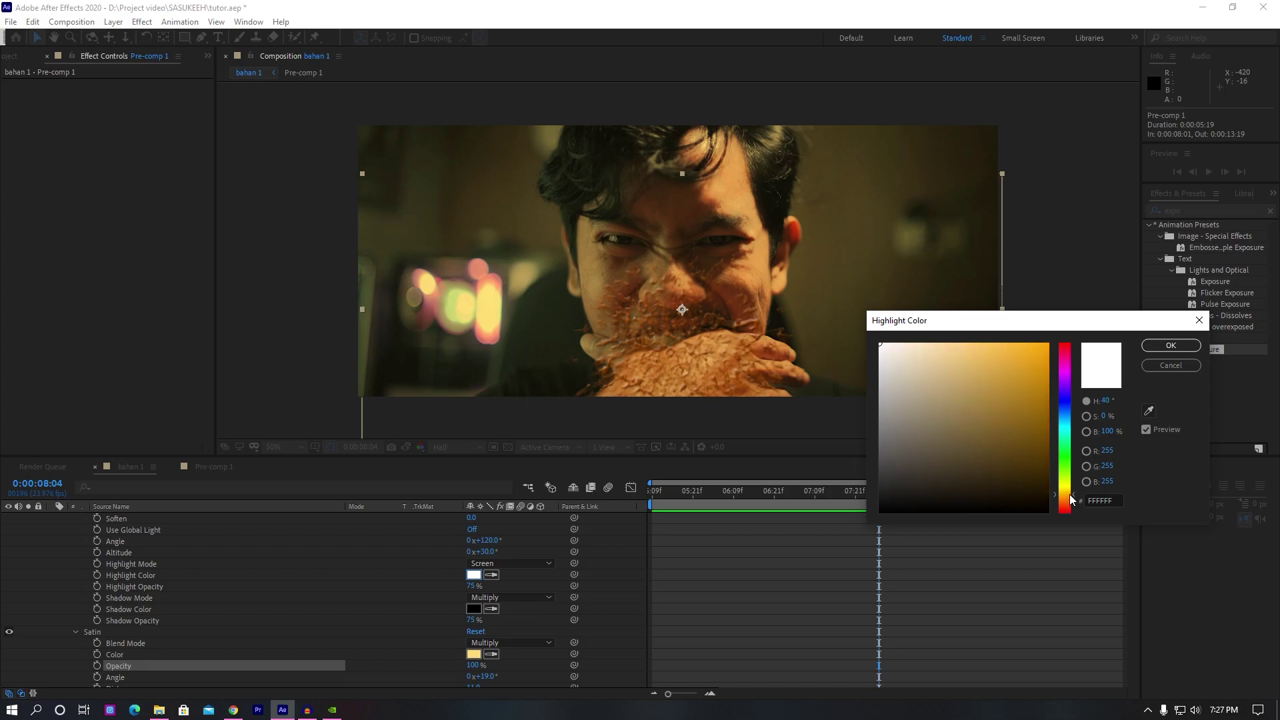
{"action": "left_click_drag", "start_coordinate": [960, 375], "coordinate": [941, 345]}
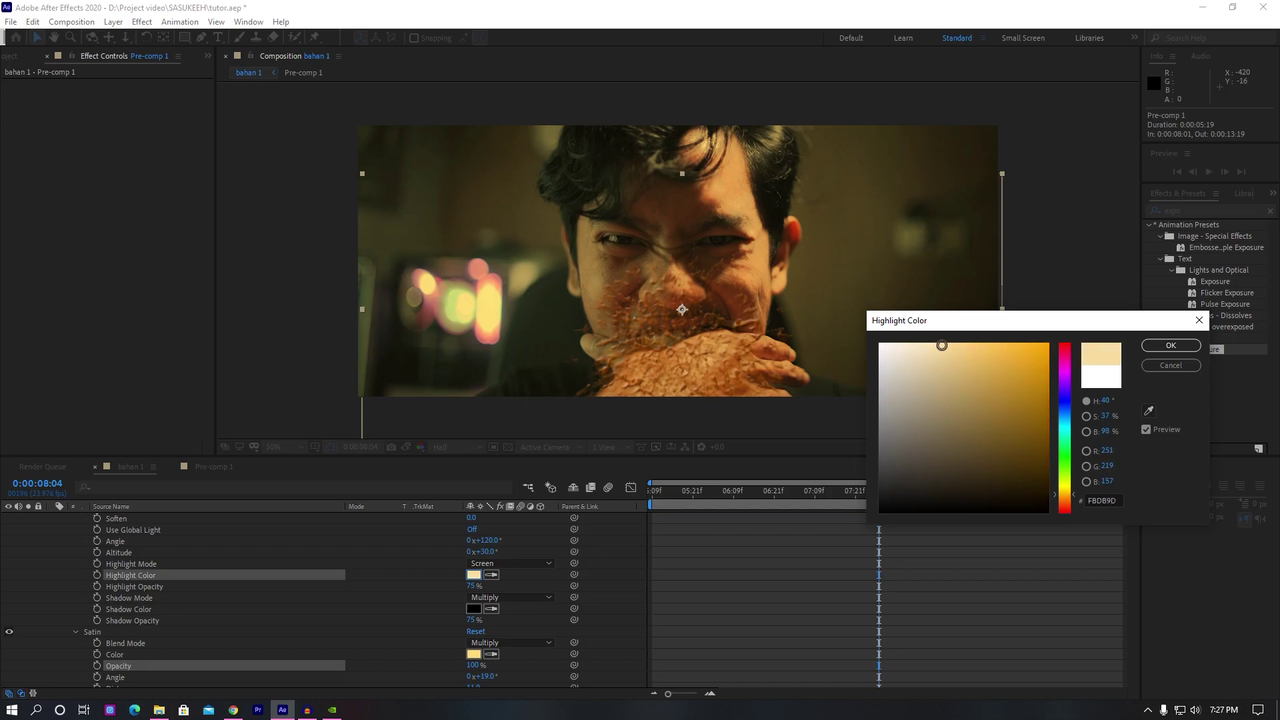
{"action": "left_click", "coordinate": [1171, 345]}
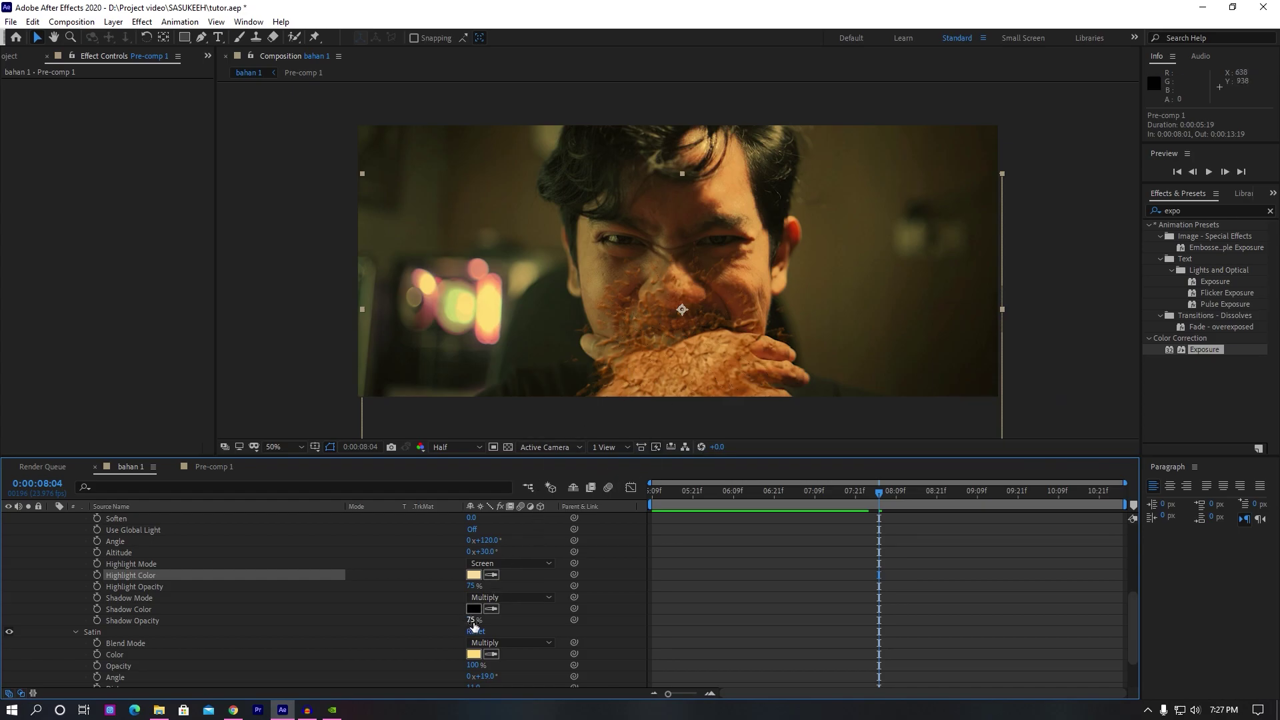
{"action": "left_click_drag", "start_coordinate": [474, 627], "coordinate": [459, 624]}
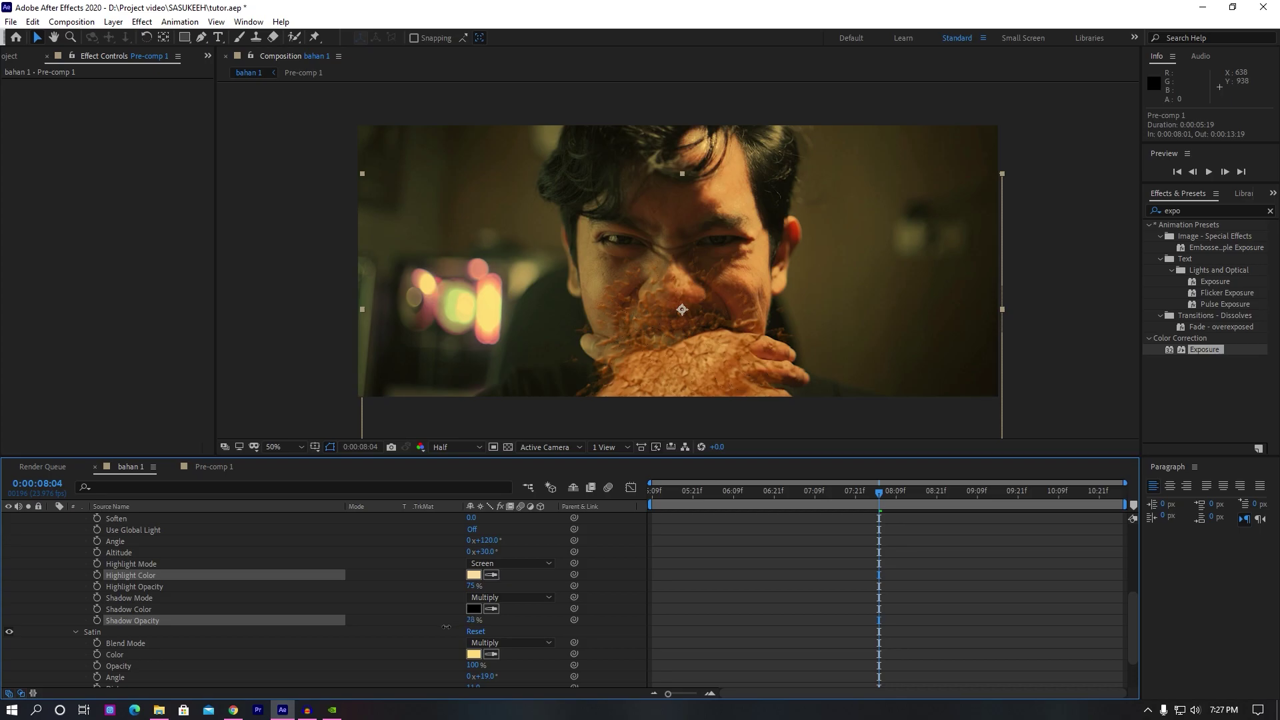
{"action": "left_click_drag", "start_coordinate": [443, 627], "coordinate": [493, 592]}
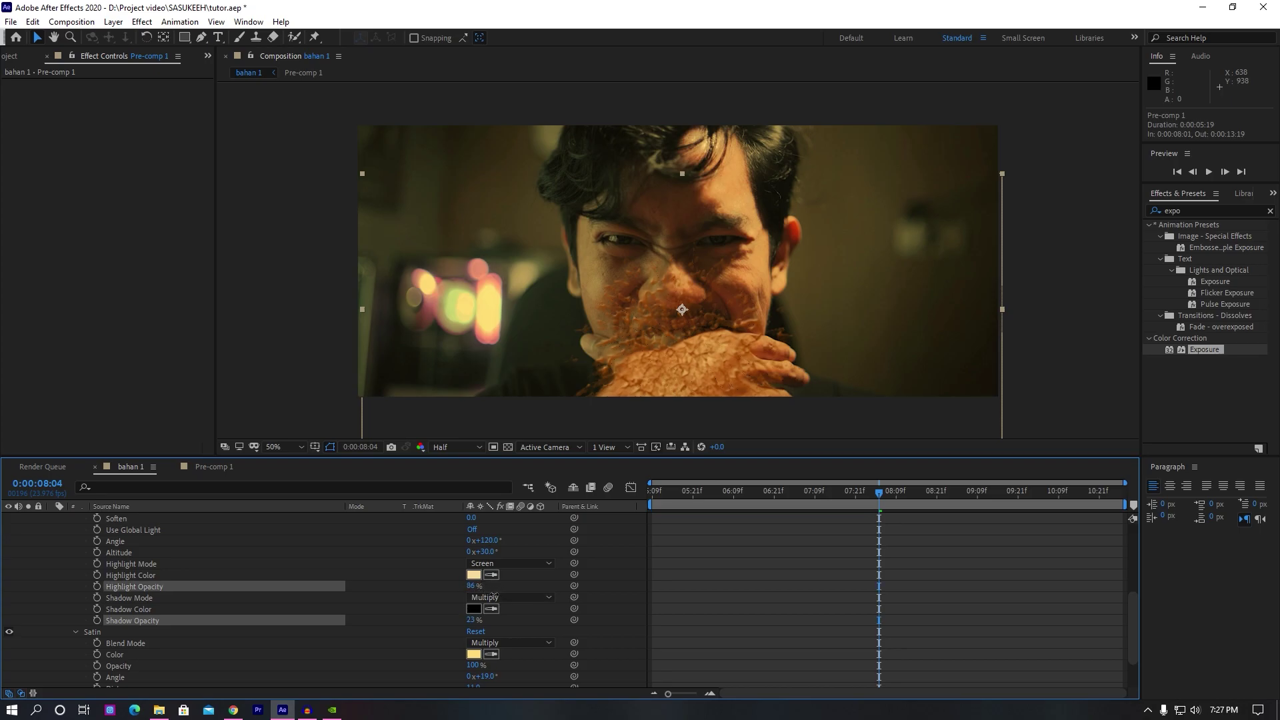
{"action": "scroll", "coordinate": [432, 572], "scroll_direction": "up", "scroll_amount": 1}
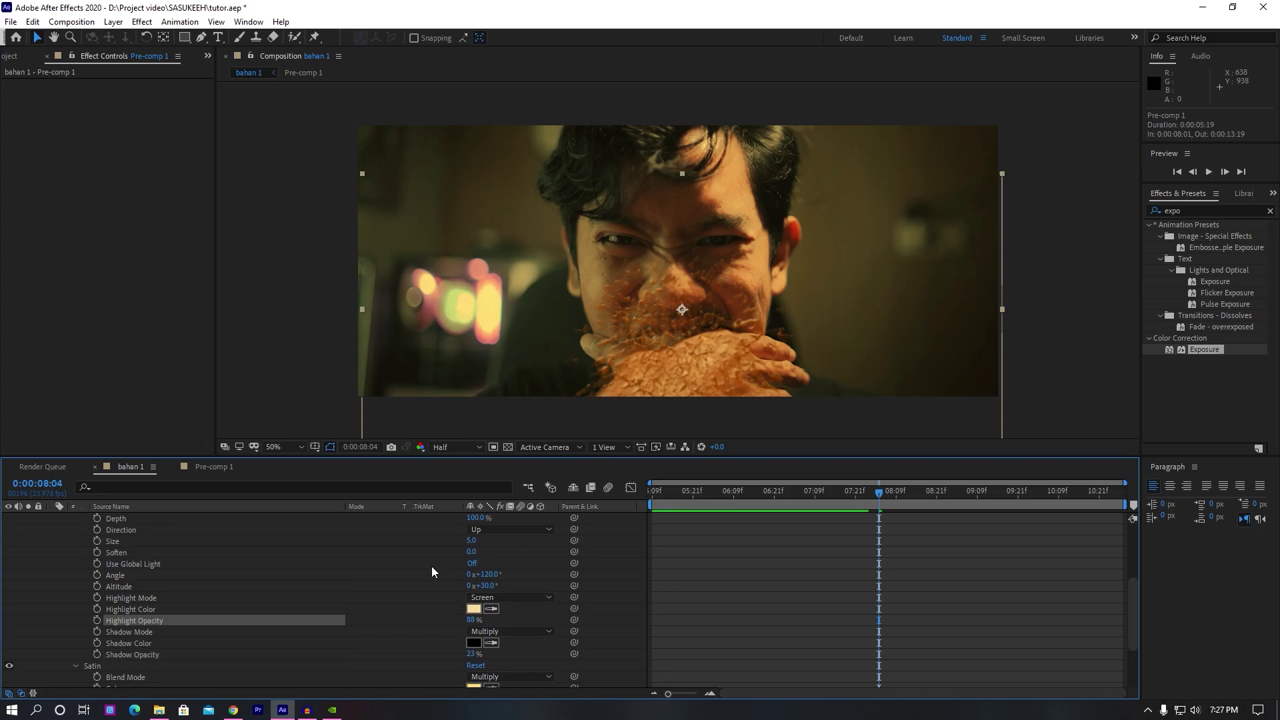
{"action": "scroll", "coordinate": [440, 583], "scroll_direction": "up", "scroll_amount": 1}
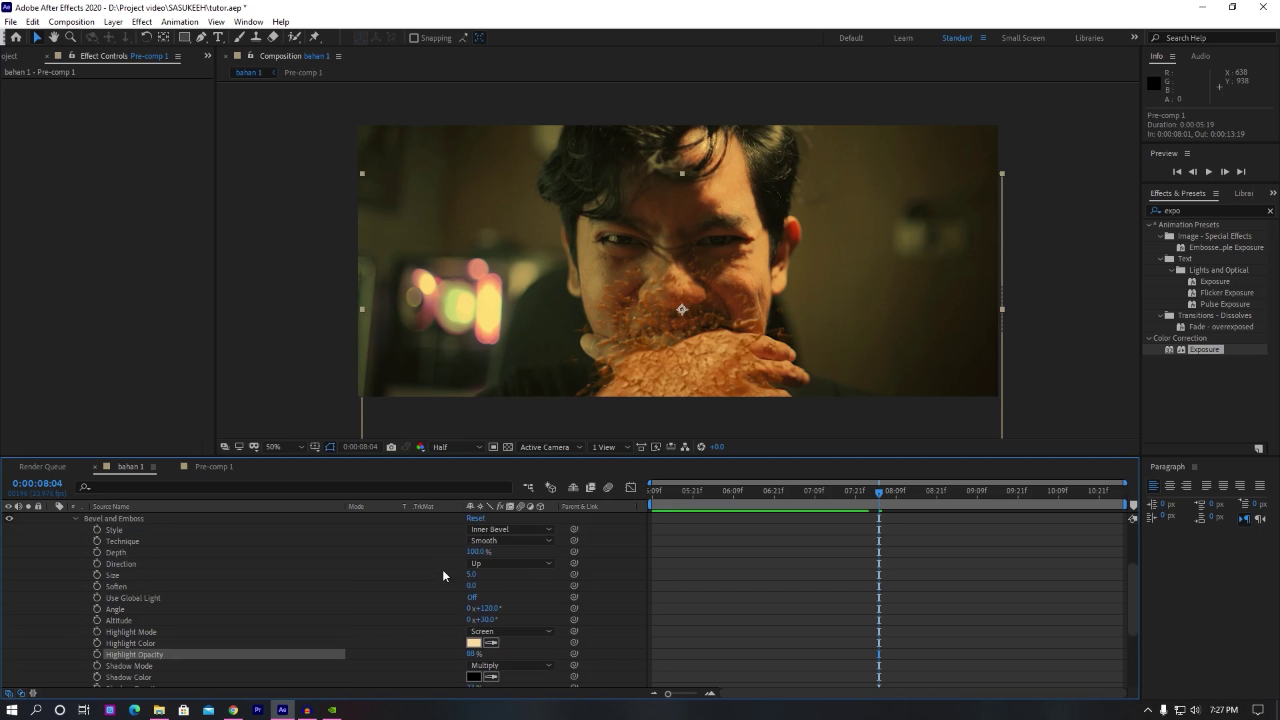
- Change the bevel to Outer Bevel with 57° angle and 40° altitude, then check nearby frames
{"action": "left_click", "coordinate": [497, 530]}
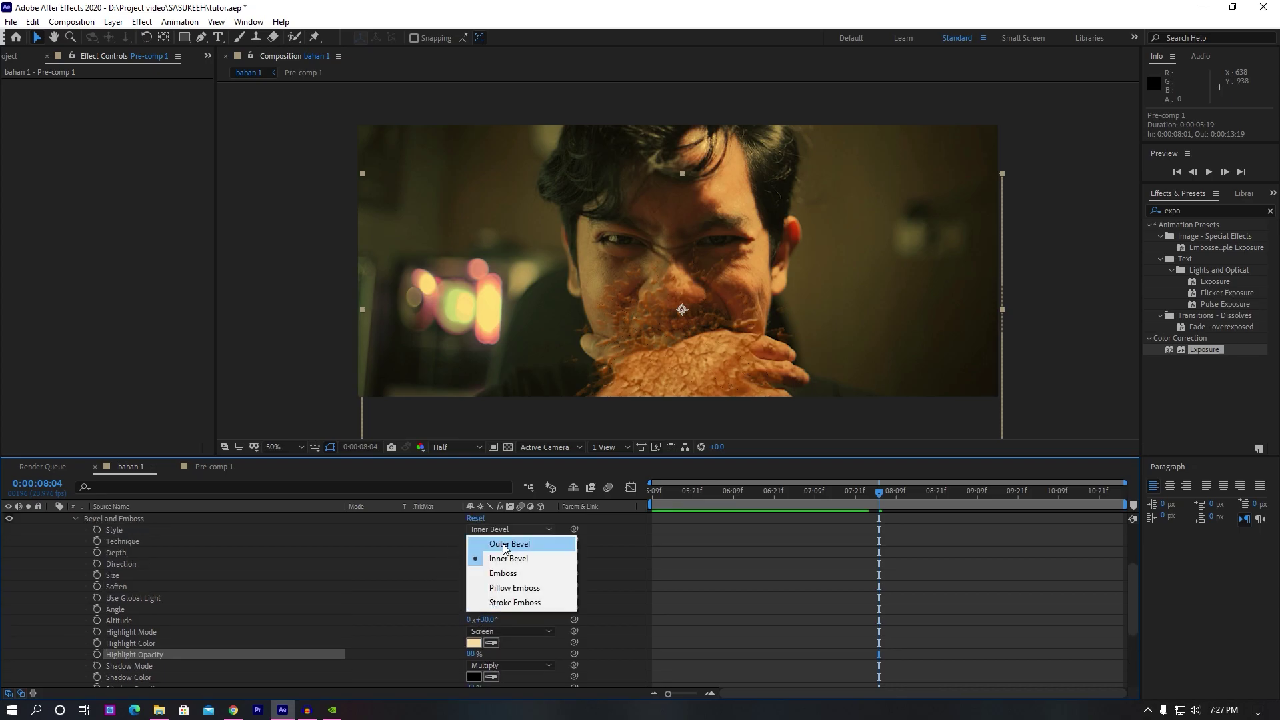
{"action": "left_click", "coordinate": [505, 546]}
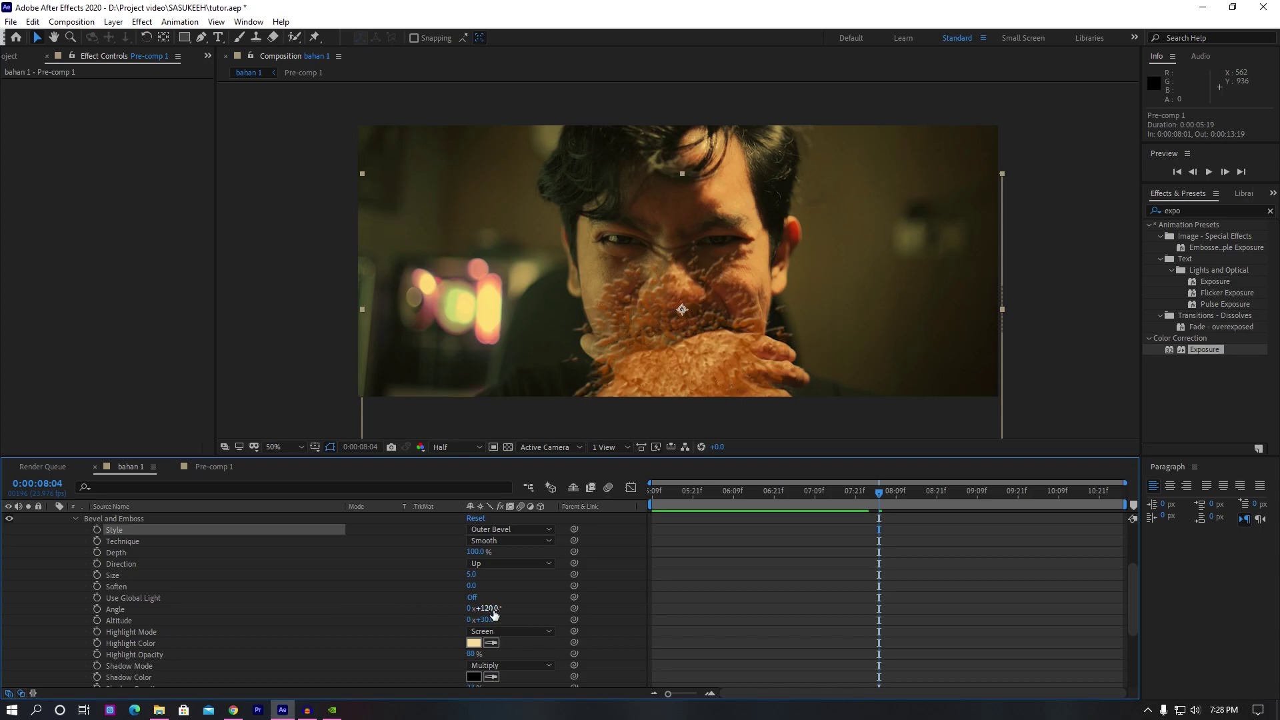
{"action": "left_click_drag", "start_coordinate": [492, 608], "coordinate": [489, 608]}
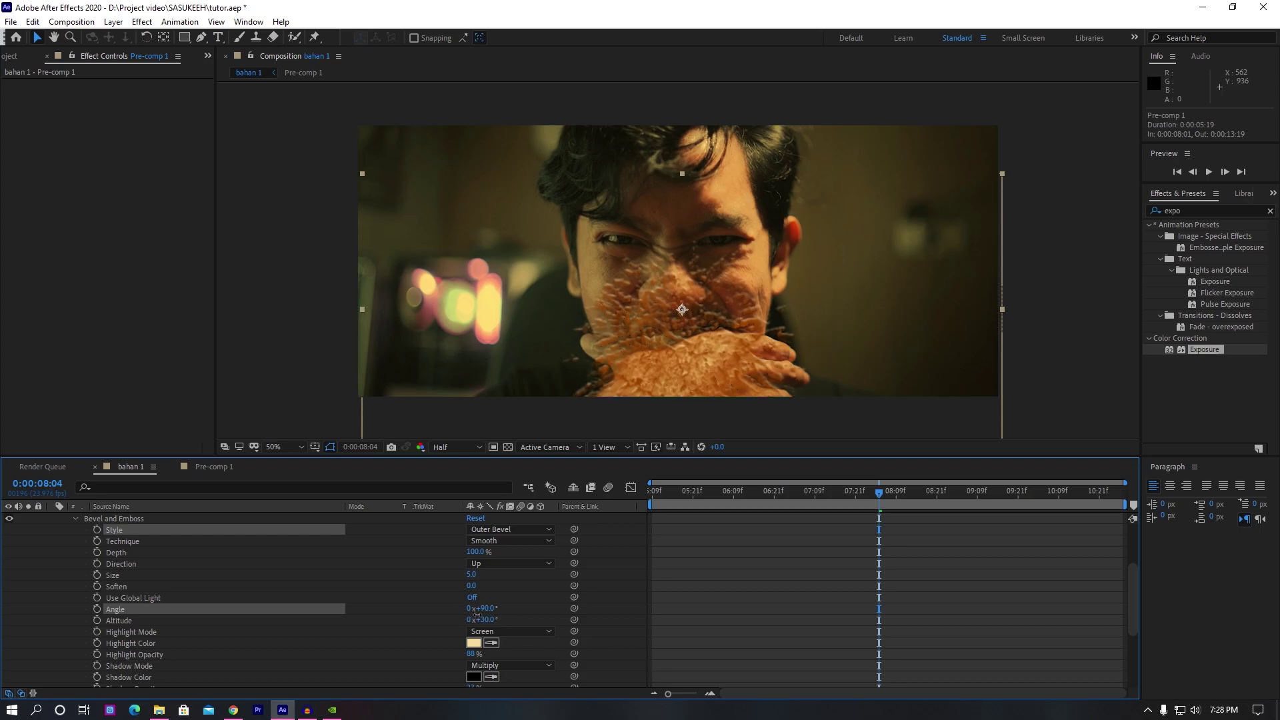
{"action": "left_click_drag", "start_coordinate": [465, 613], "coordinate": [464, 614]}
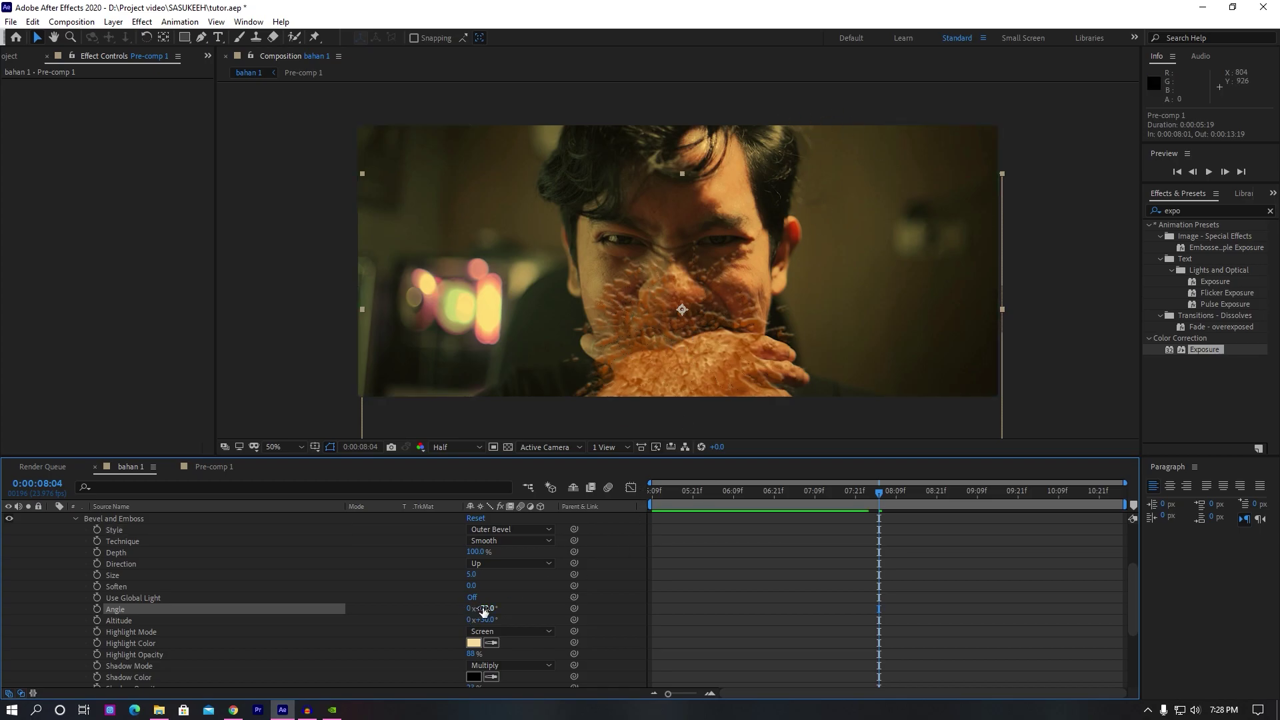
{"action": "left_click_drag", "start_coordinate": [481, 609], "coordinate": [478, 609]}
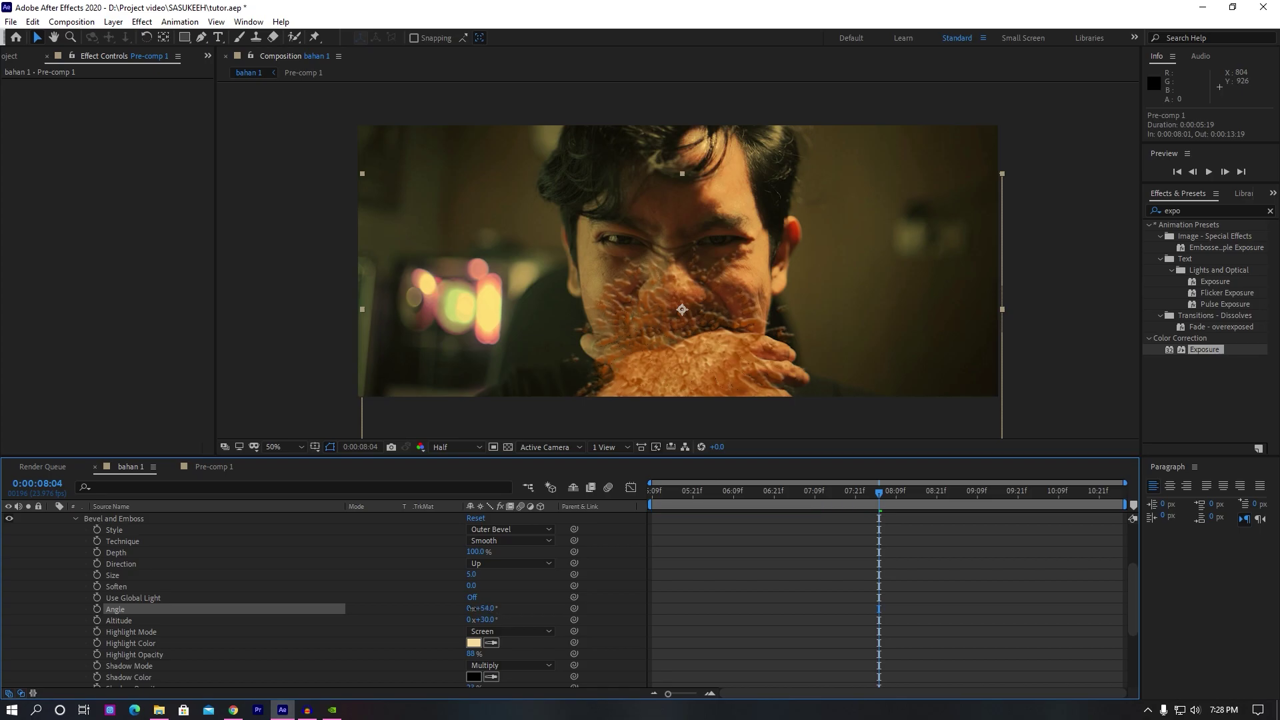
{"action": "left_click_drag", "start_coordinate": [471, 609], "coordinate": [501, 626]}
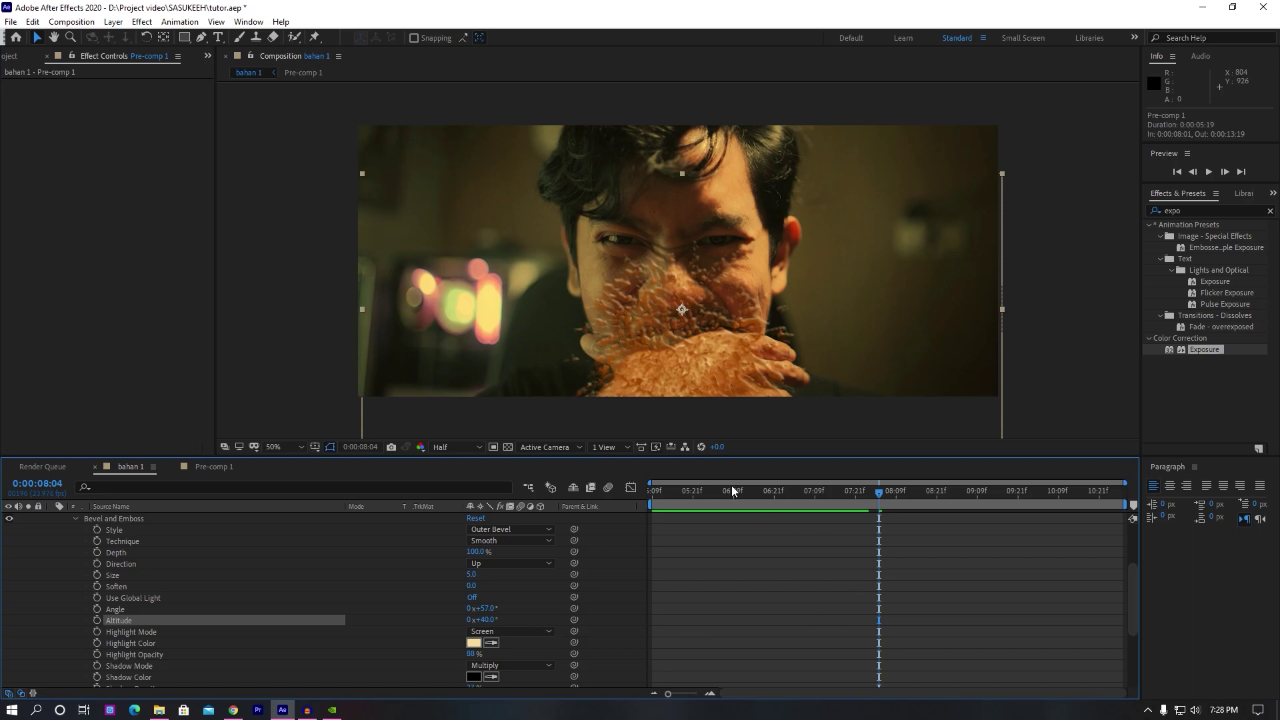
{"action": "left_click_drag", "start_coordinate": [733, 491], "coordinate": [904, 527]}
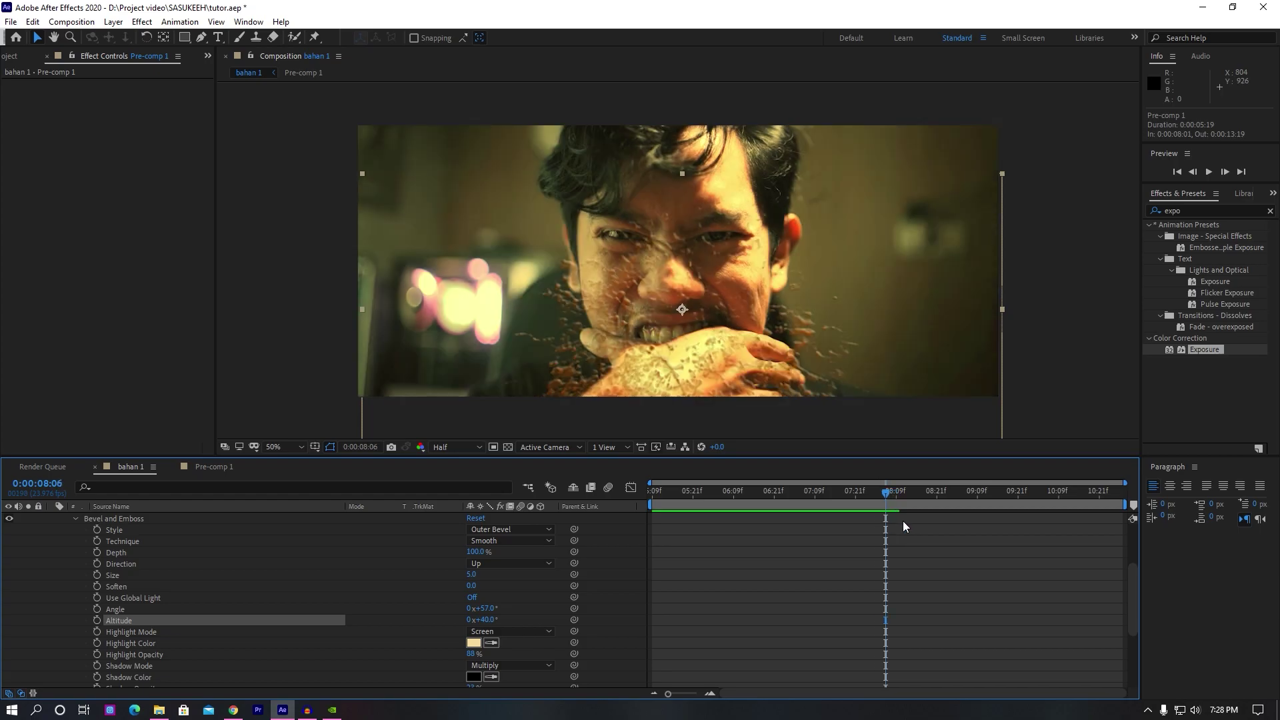
- Collapse Pre-comp 1, re-enable Black Solid layers 1–4, and preview from 0:00:05:09
{"action": "scroll", "coordinate": [87, 598], "scroll_direction": "up", "scroll_amount": 3}
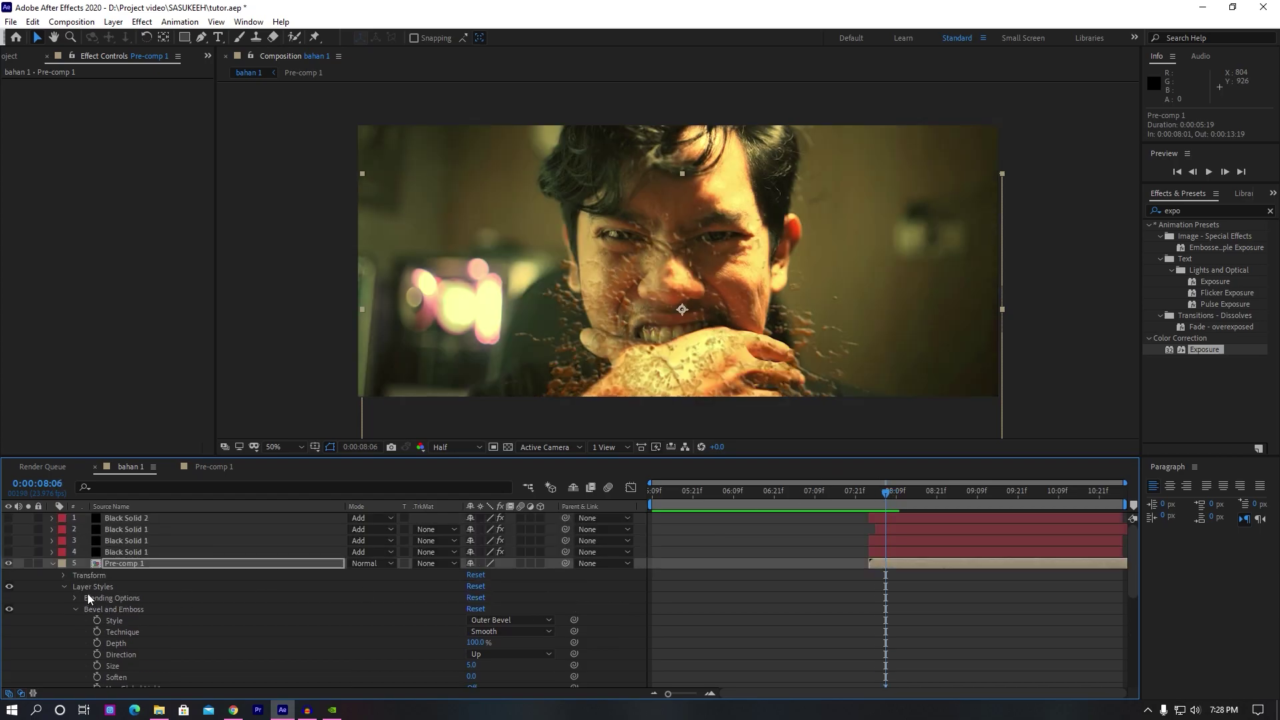
{"action": "left_click", "coordinate": [54, 566]}
{"action": "left_click_drag", "start_coordinate": [9, 518], "coordinate": [9, 552]}
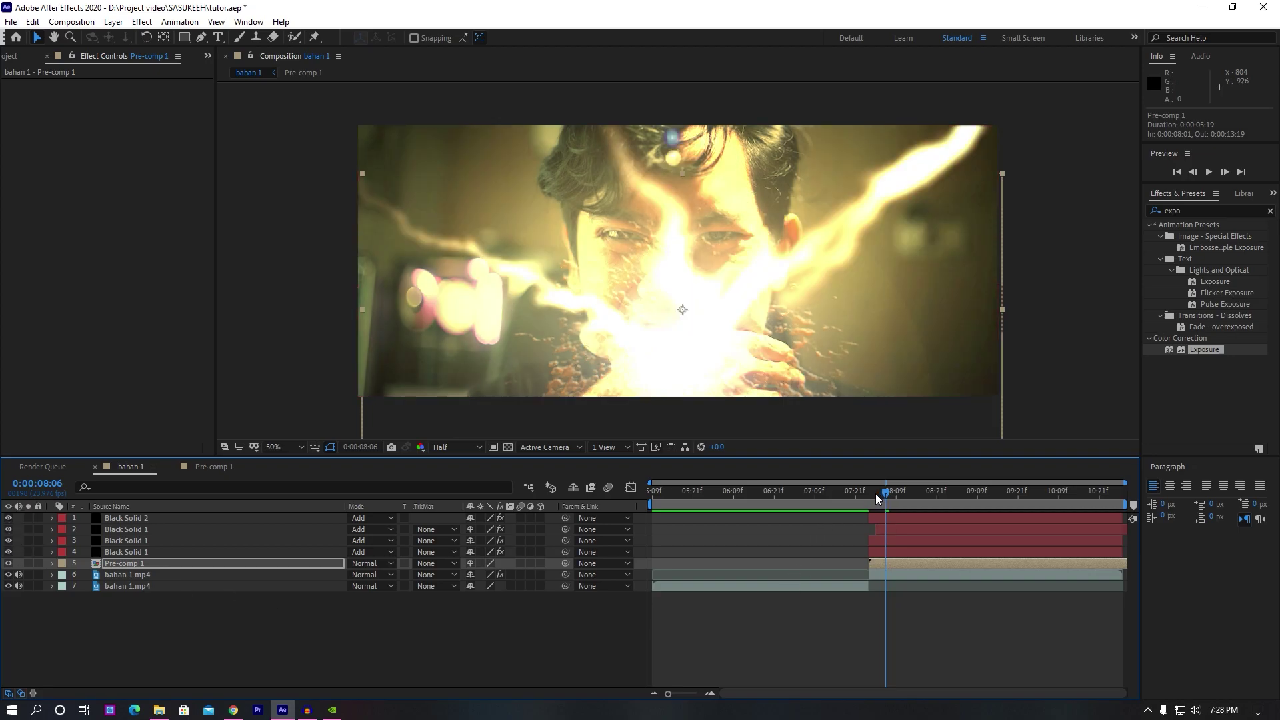
{"action": "mouse_move", "coordinate": [886, 493]}
{"action": "left_mouse_down"}
{"action": "mouse_move", "coordinate": [852, 507]}
{"action": "mouse_move", "coordinate": [641, 511]}
{"action": "left_mouse_up"}
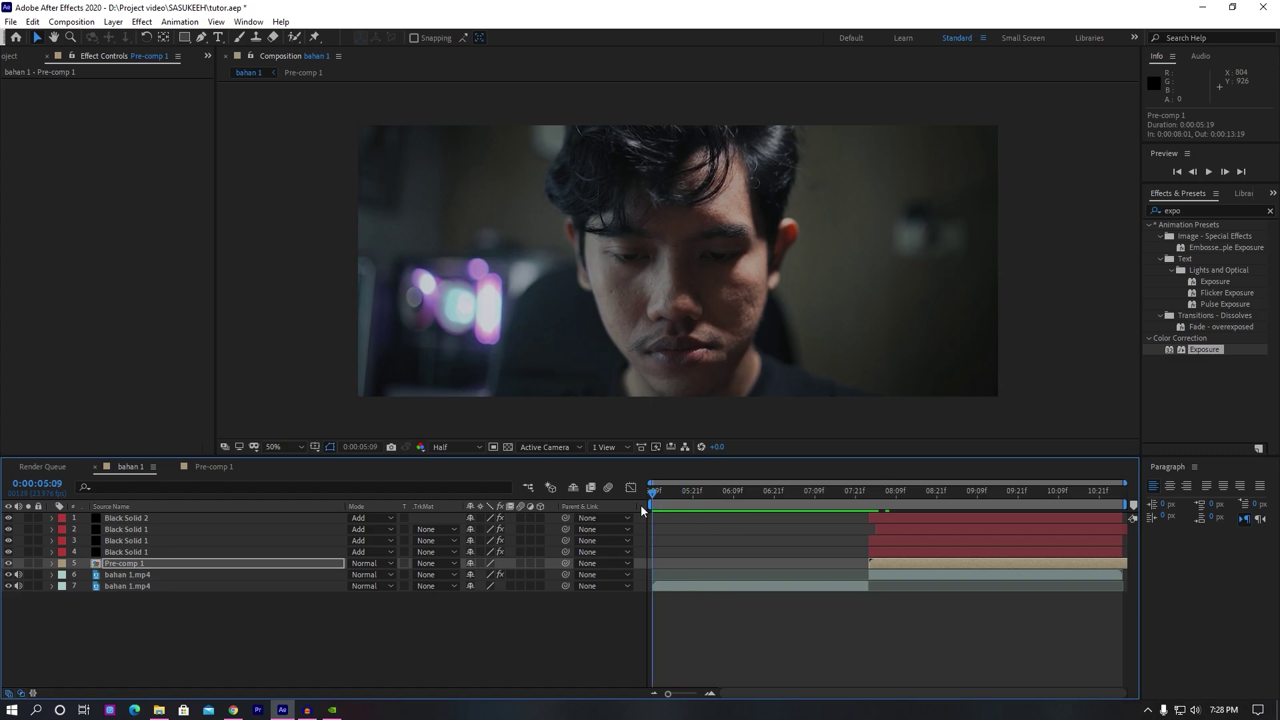
{"action": "key", "text": "space"}
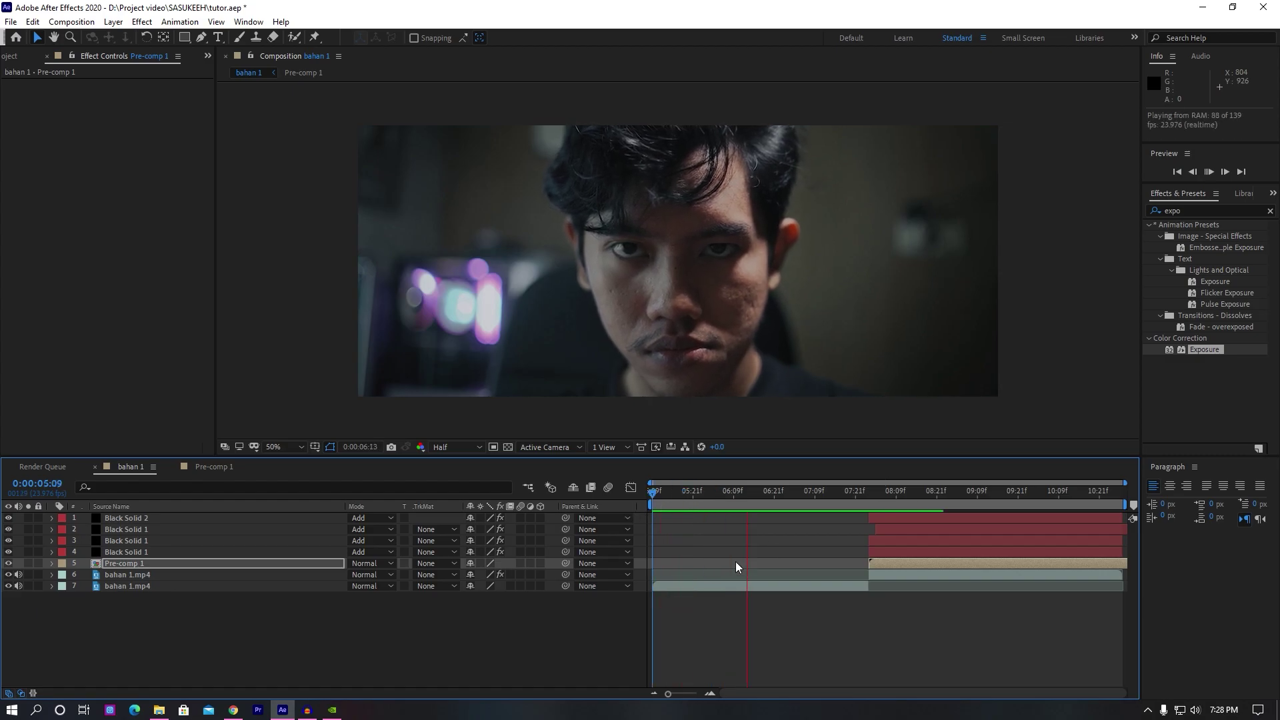